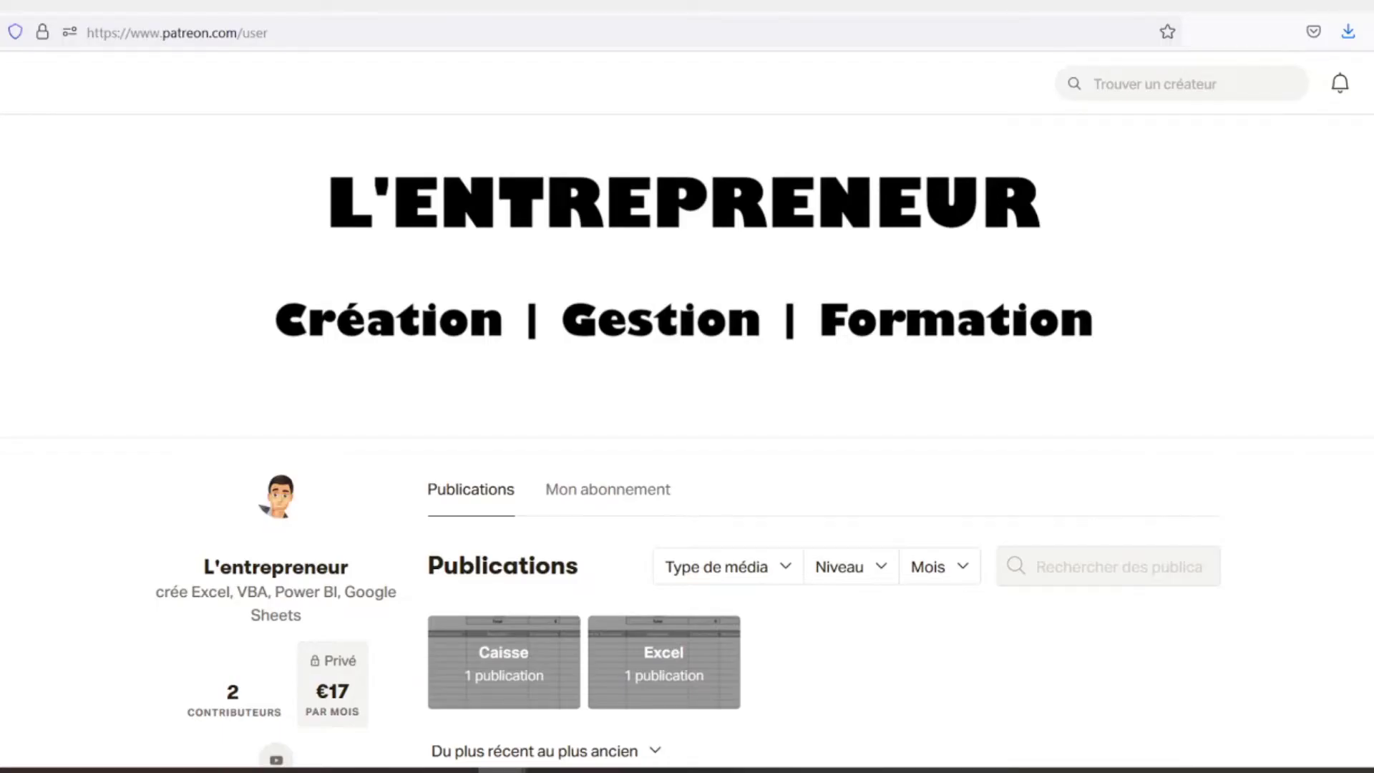
# Scroll down the Patreon page to the Feuilles de caisse post with its caisse.xlsx attachment
pyautogui.scroll(-3, 687, 430)
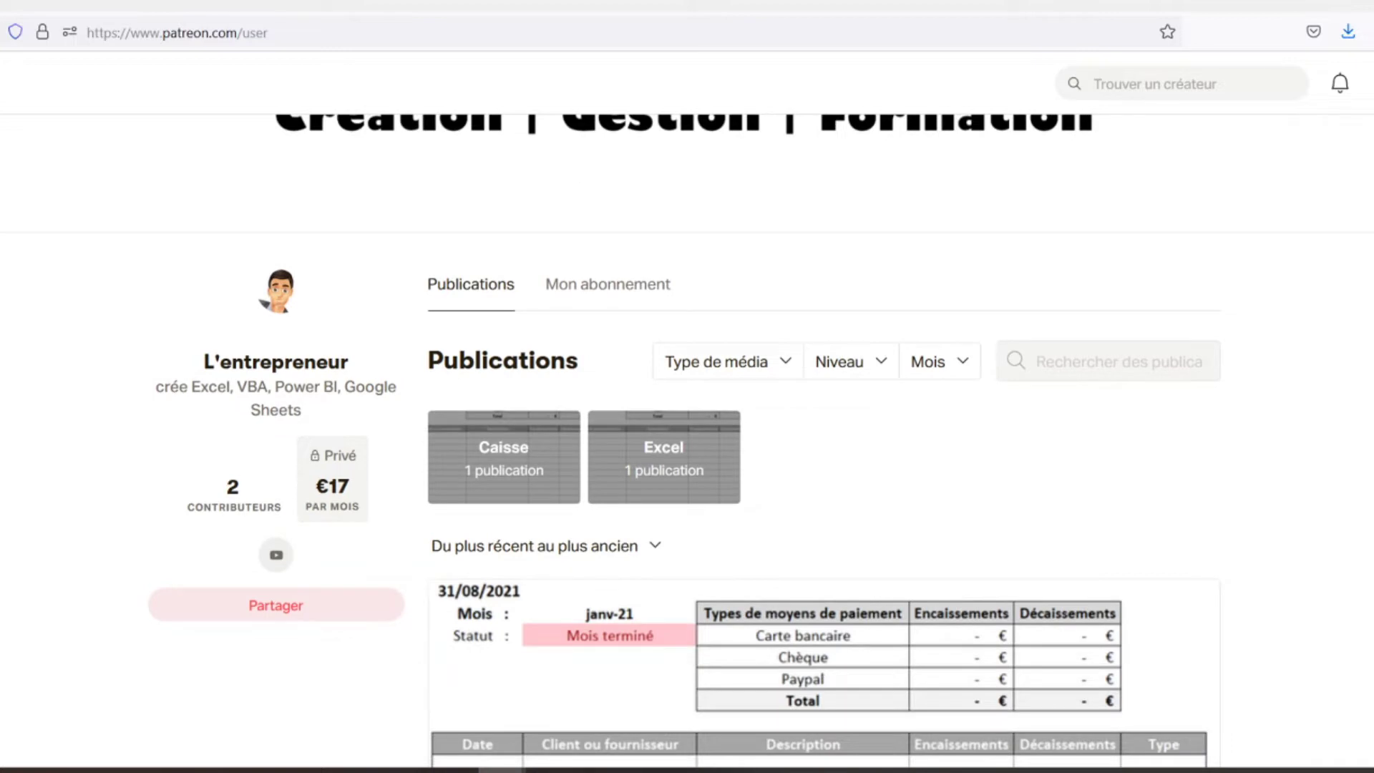
pyautogui.scroll(-2, 687, 430)
pyautogui.scroll(-2, 687, 429)
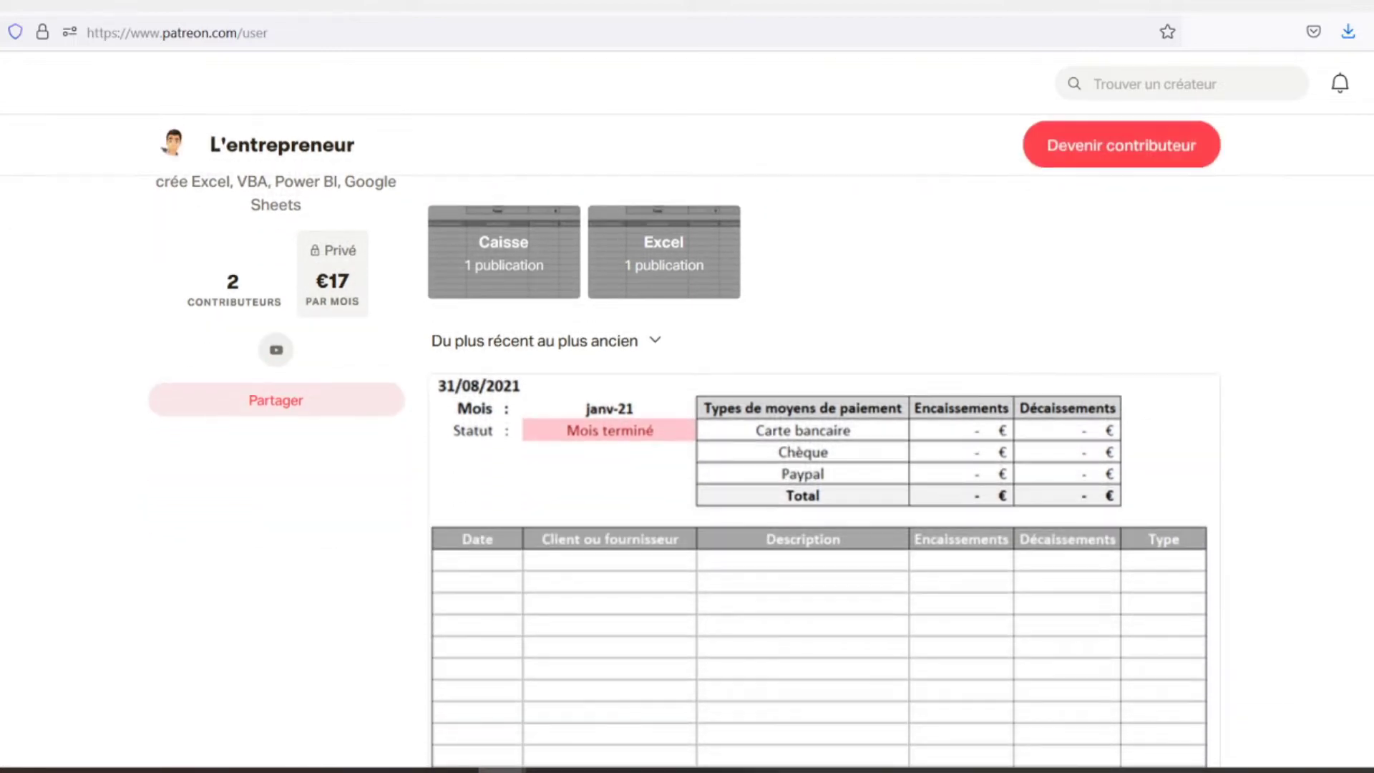
pyautogui.scroll(-2, 687, 429)
pyautogui.scroll(-2, 687, 430)
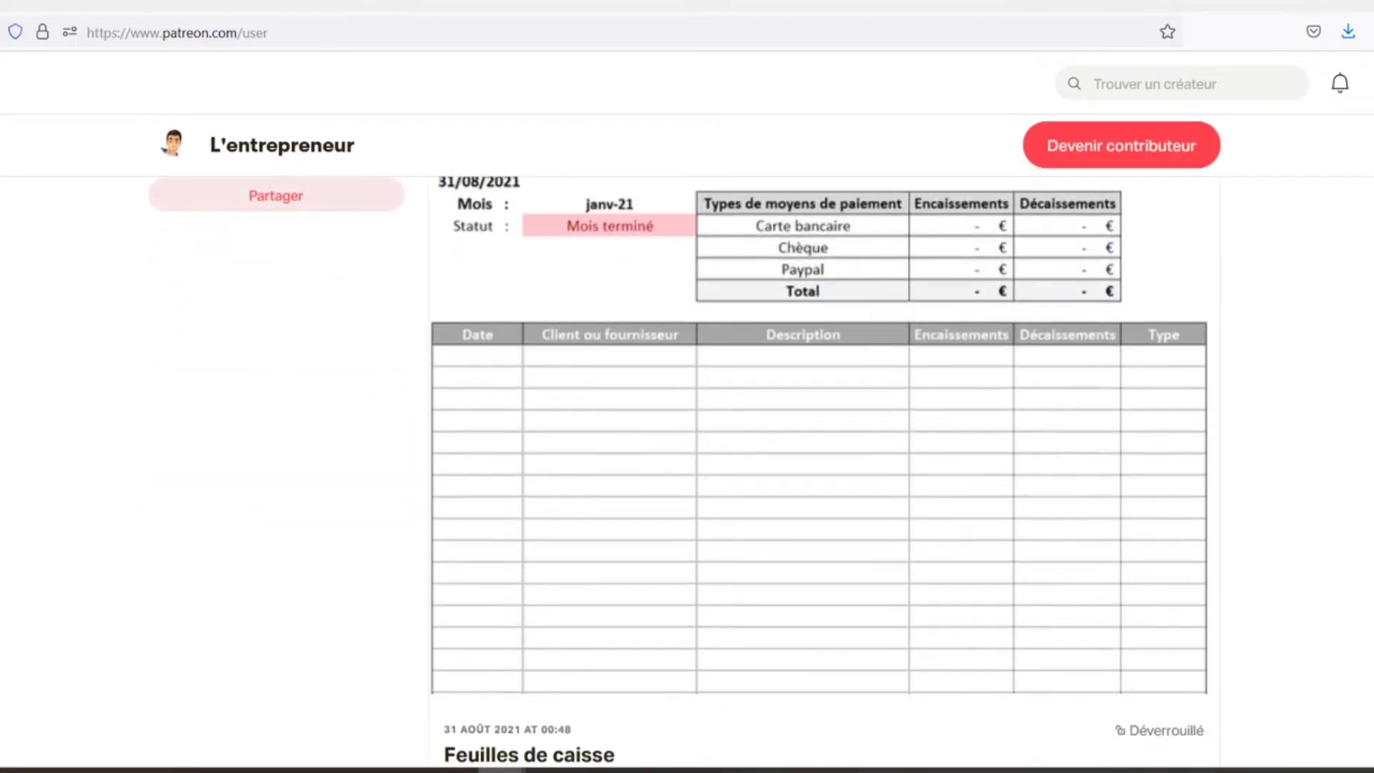
pyautogui.scroll(-2, 687, 430)
pyautogui.scroll(-2, 687, 429)
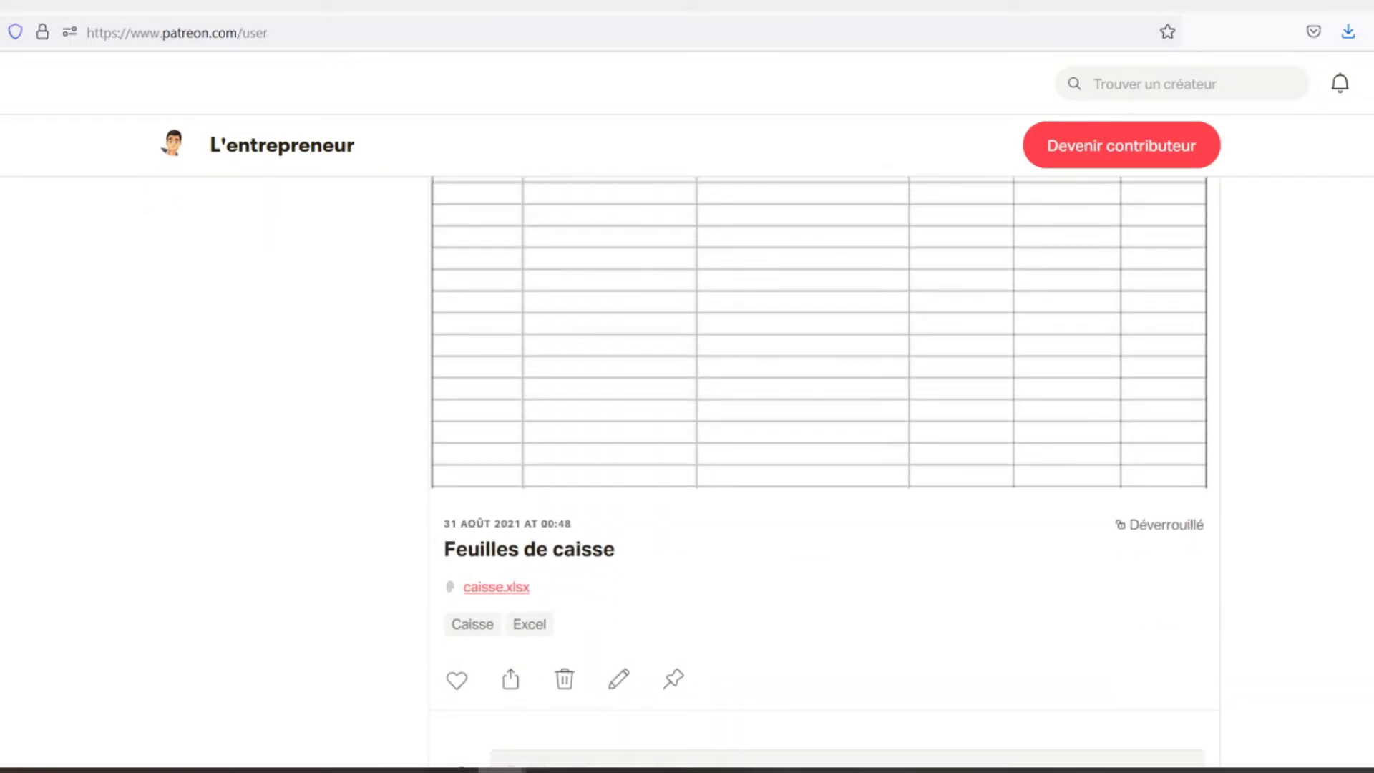
pyautogui.scroll(-2, 687, 429)
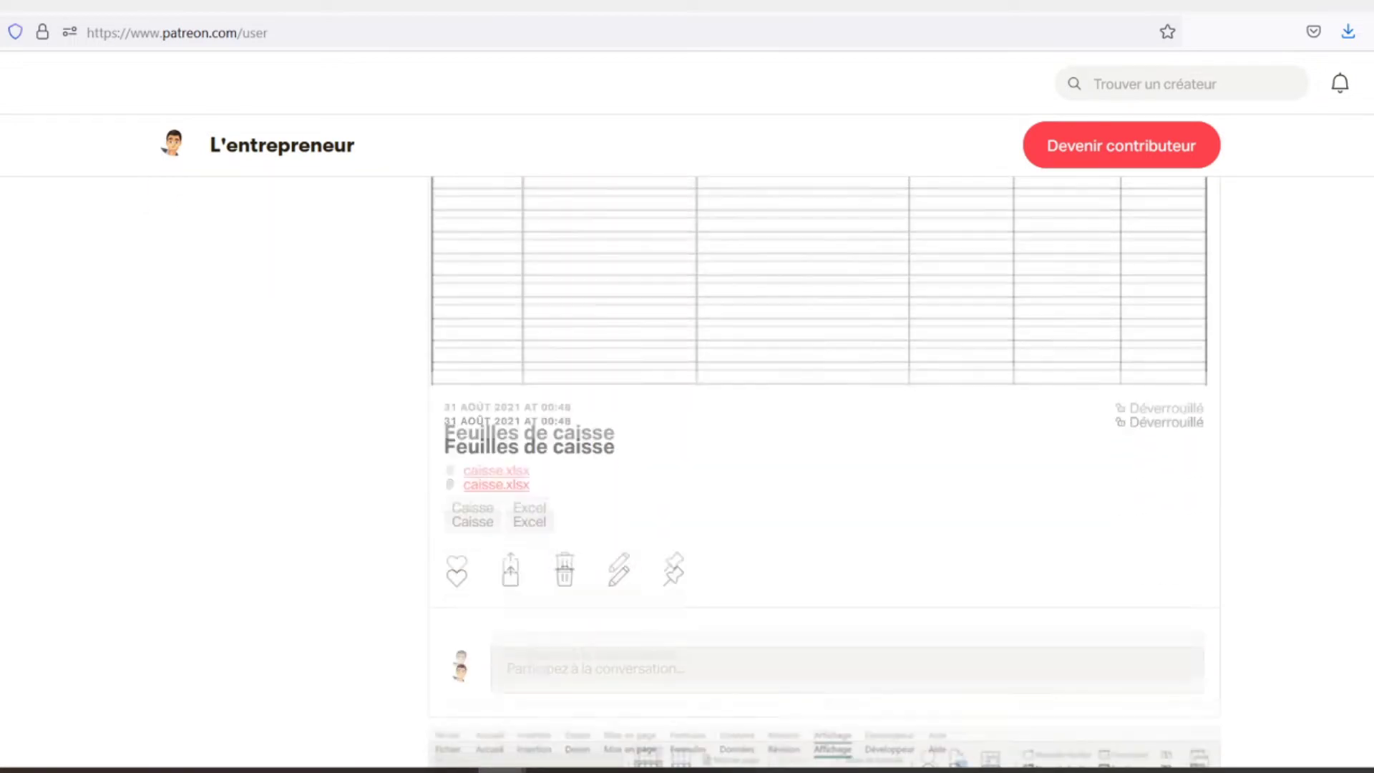
pyautogui.scroll(-2, 687, 429)
pyautogui.scroll(-2, 687, 430)
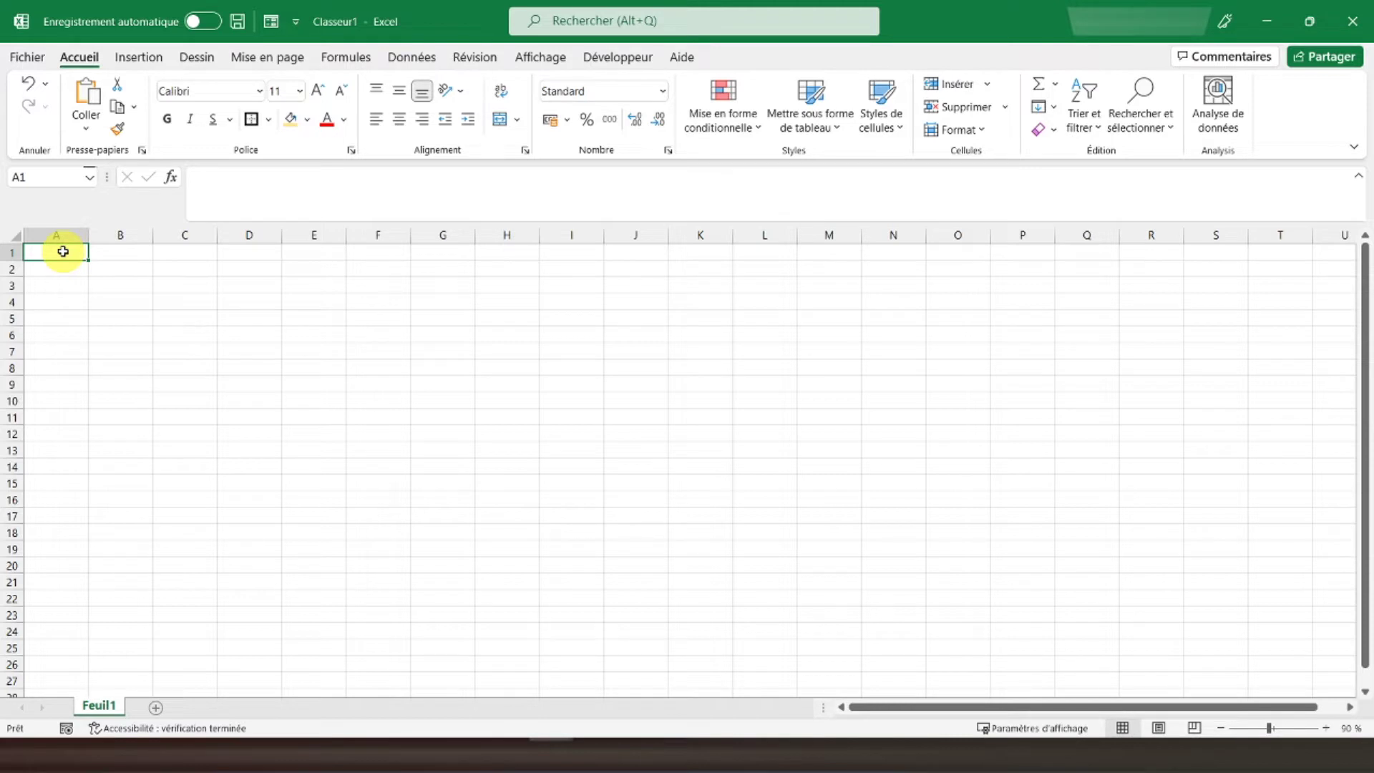
# Merge B1:T2 and enter the title 'Tableau de bord des stocks (FIFO)'
pyautogui.click(100, 251)
pyautogui.moveTo(103, 251)
pyautogui.mouseDown()
pyautogui.moveTo(1257, 259)
pyautogui.moveTo(1257, 270)
pyautogui.mouseUp()
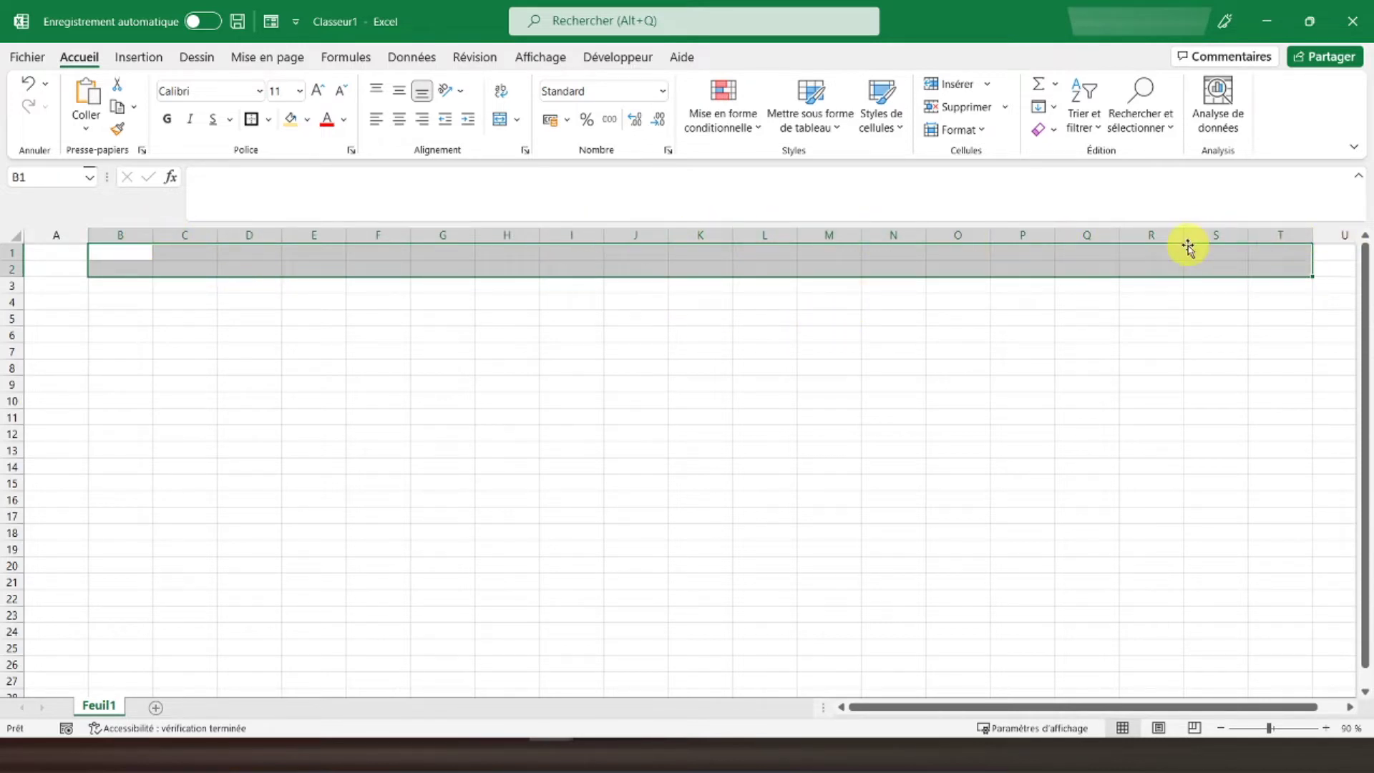
pyautogui.click(500, 120)
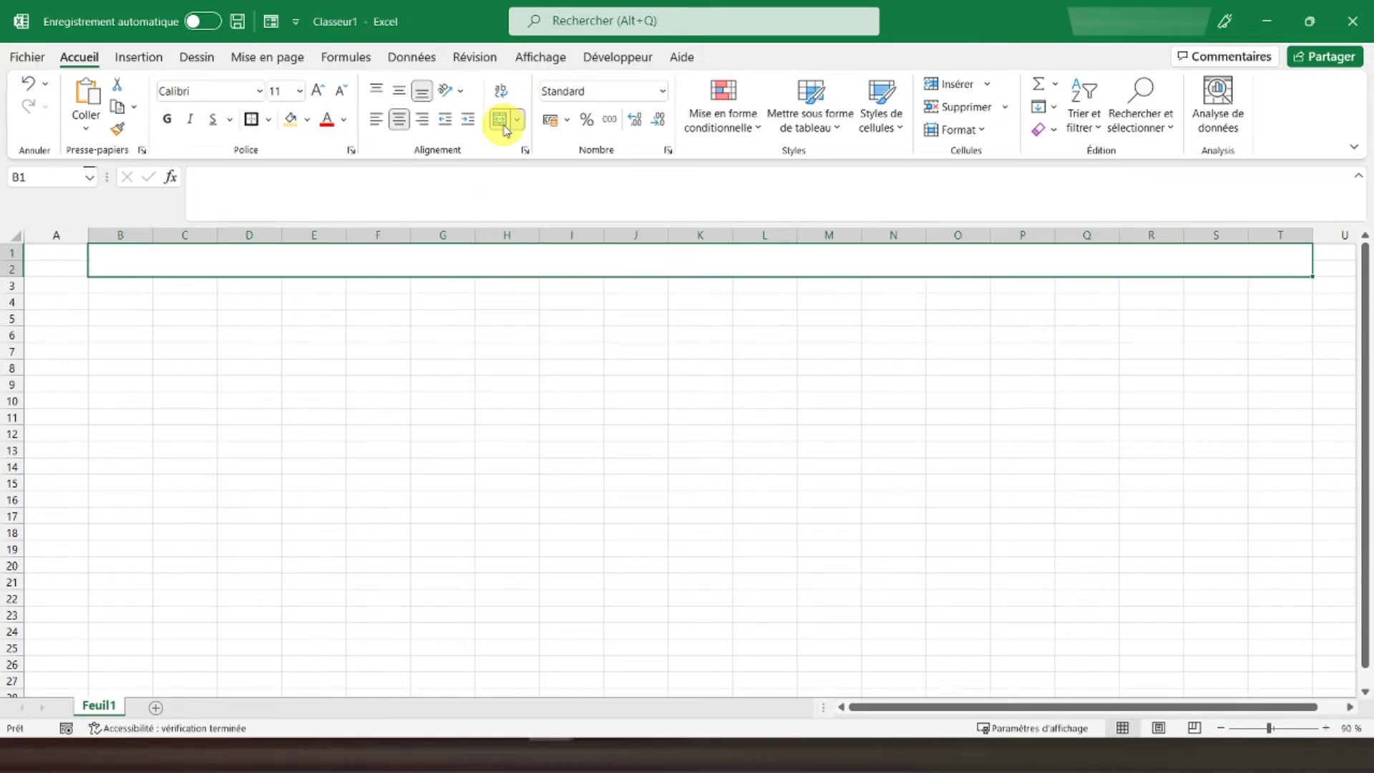
pyautogui.write('Y')
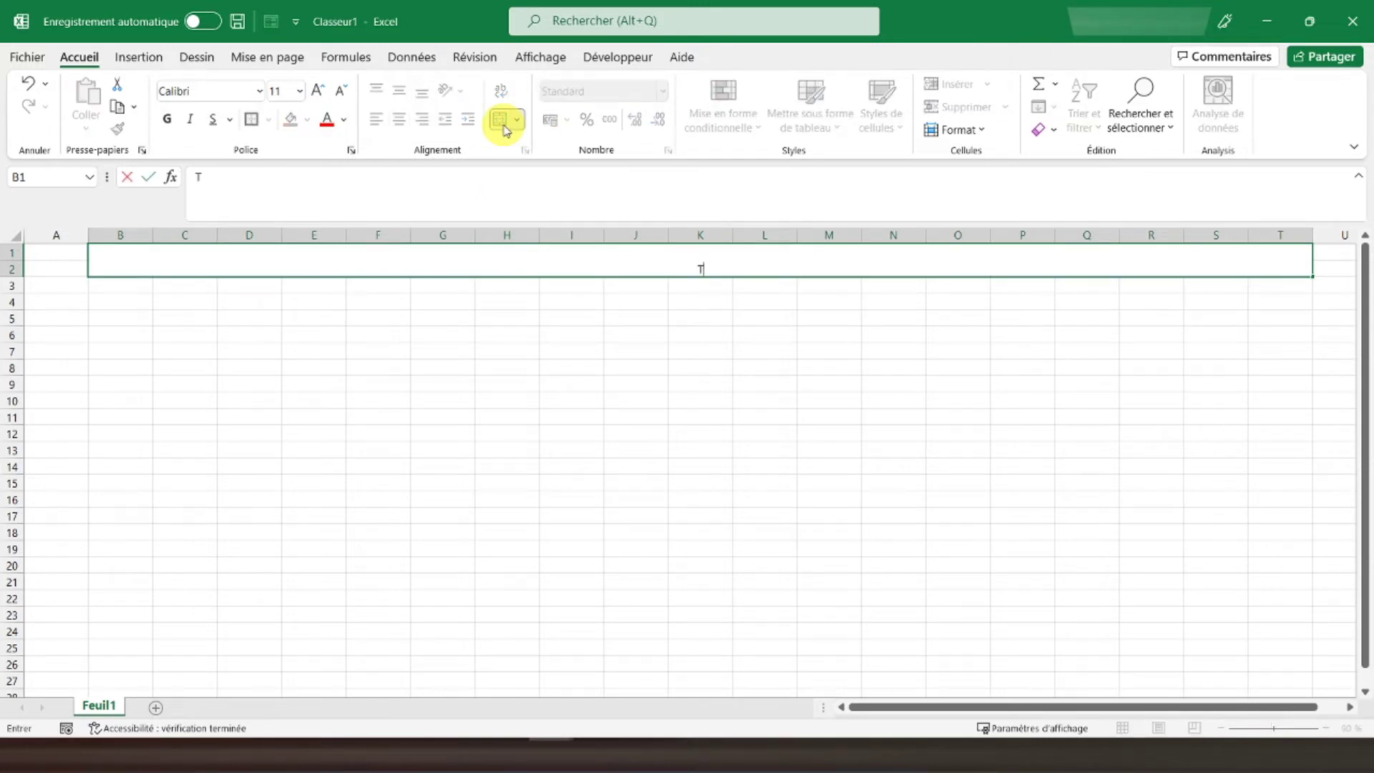
pyautogui.write('bleau de borddes')
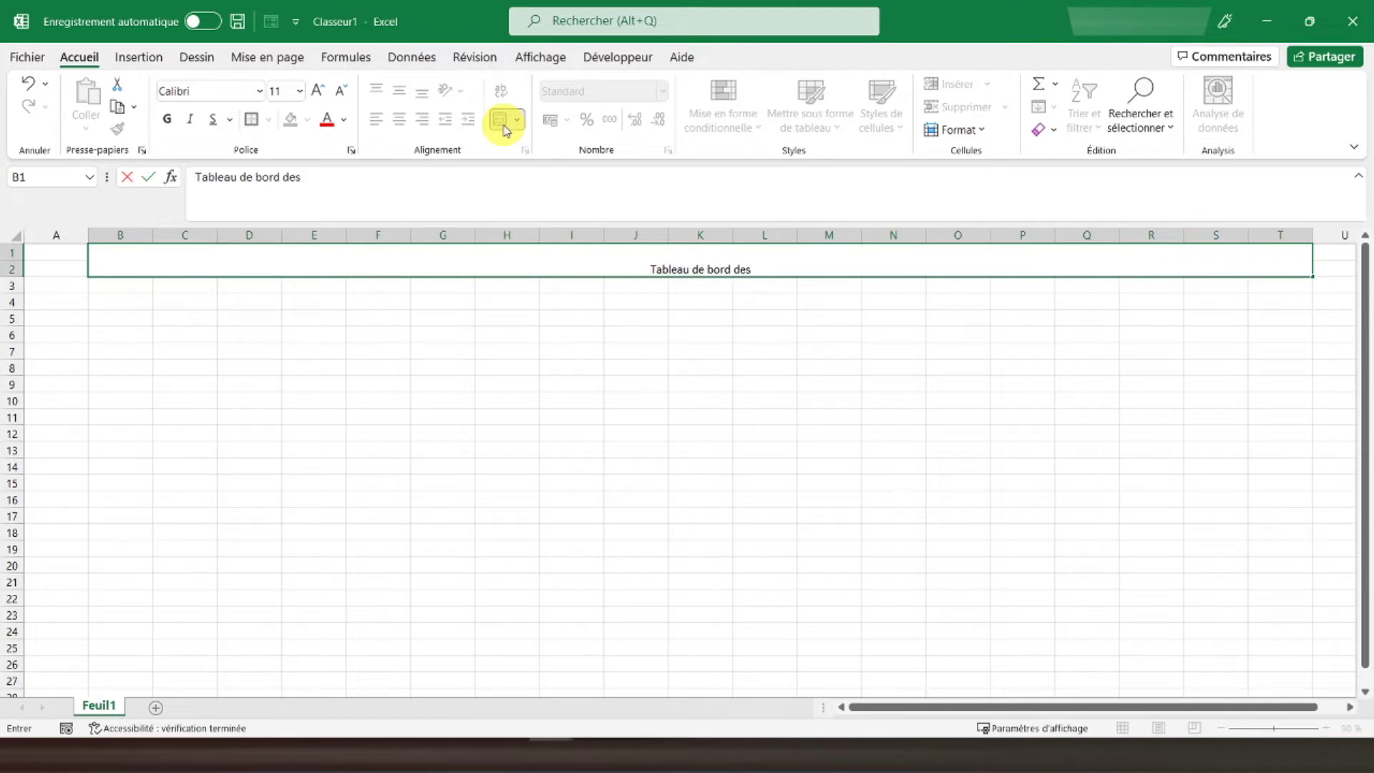
pyautogui.write(' stocks (FIFO)')
pyautogui.press('Return')
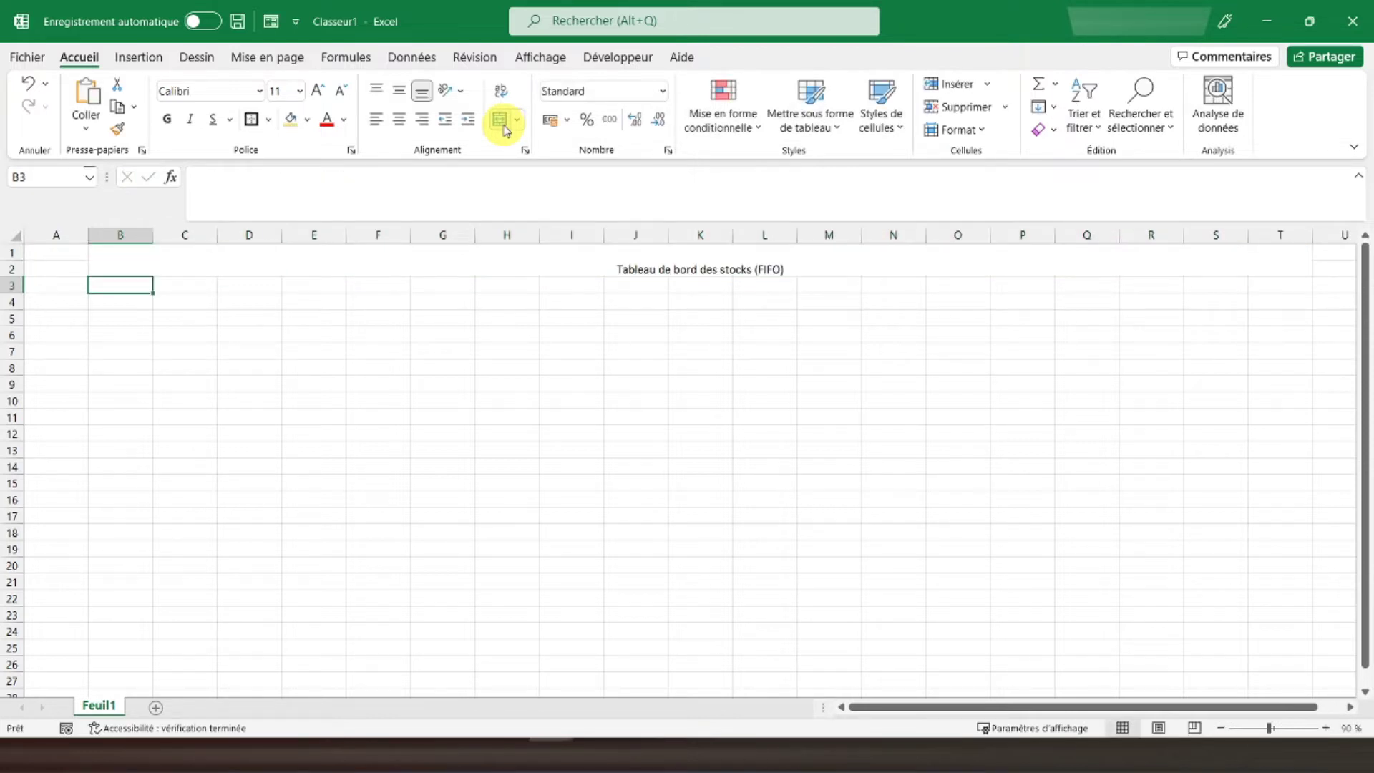
# Format the title middle-aligned, bold, 18 pt, with a pale gold fill
pyautogui.click(585, 259)
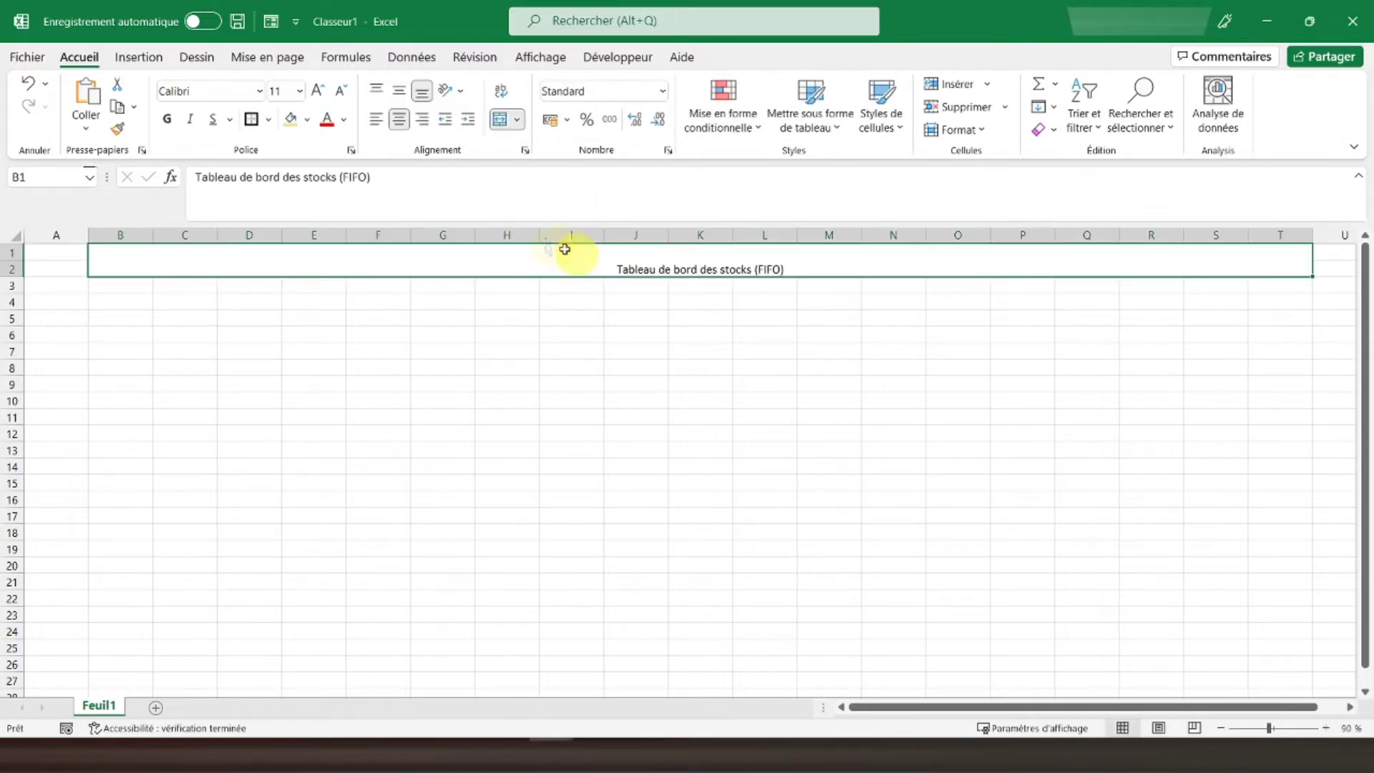
pyautogui.click(399, 91)
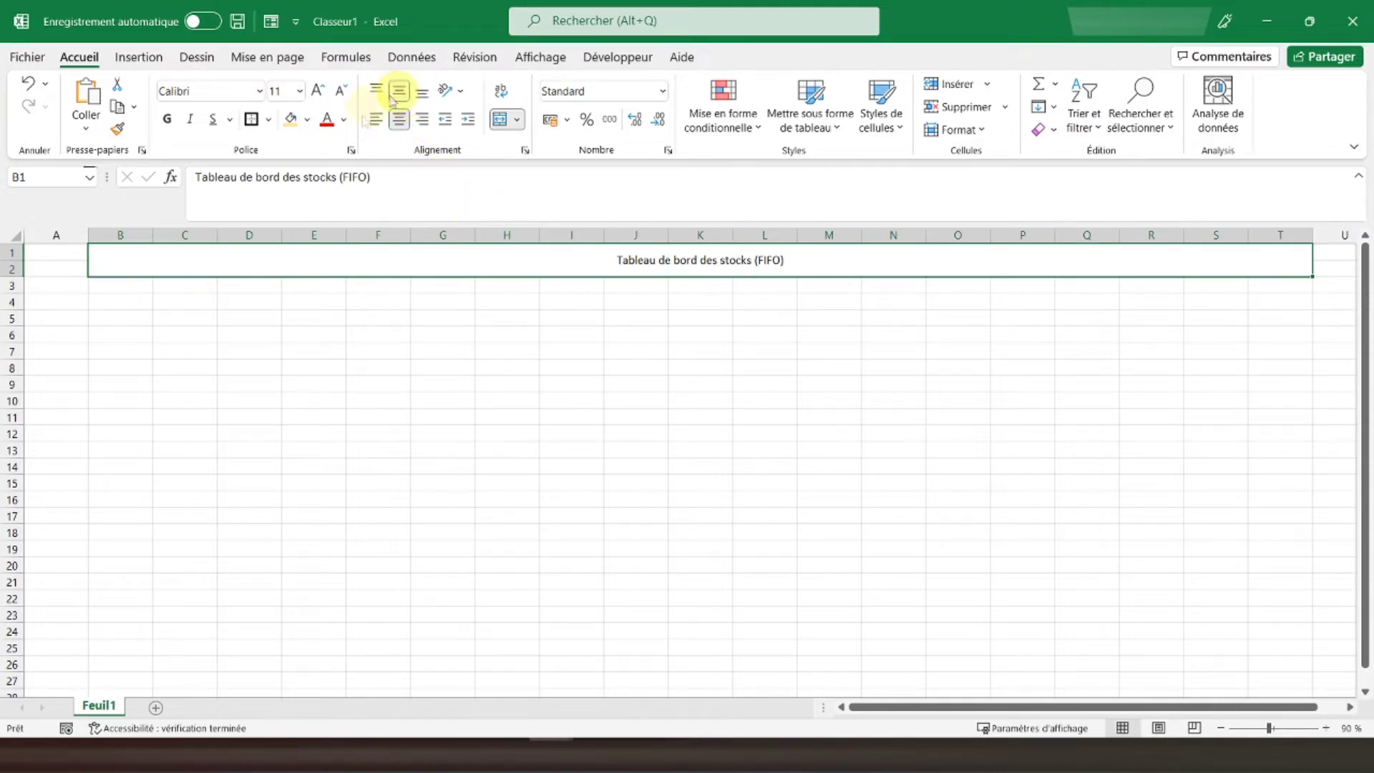
pyautogui.click(167, 119)
pyautogui.click(317, 91)
pyautogui.click(317, 91)
pyautogui.click(317, 91)
pyautogui.click(317, 91)
pyautogui.click(306, 120)
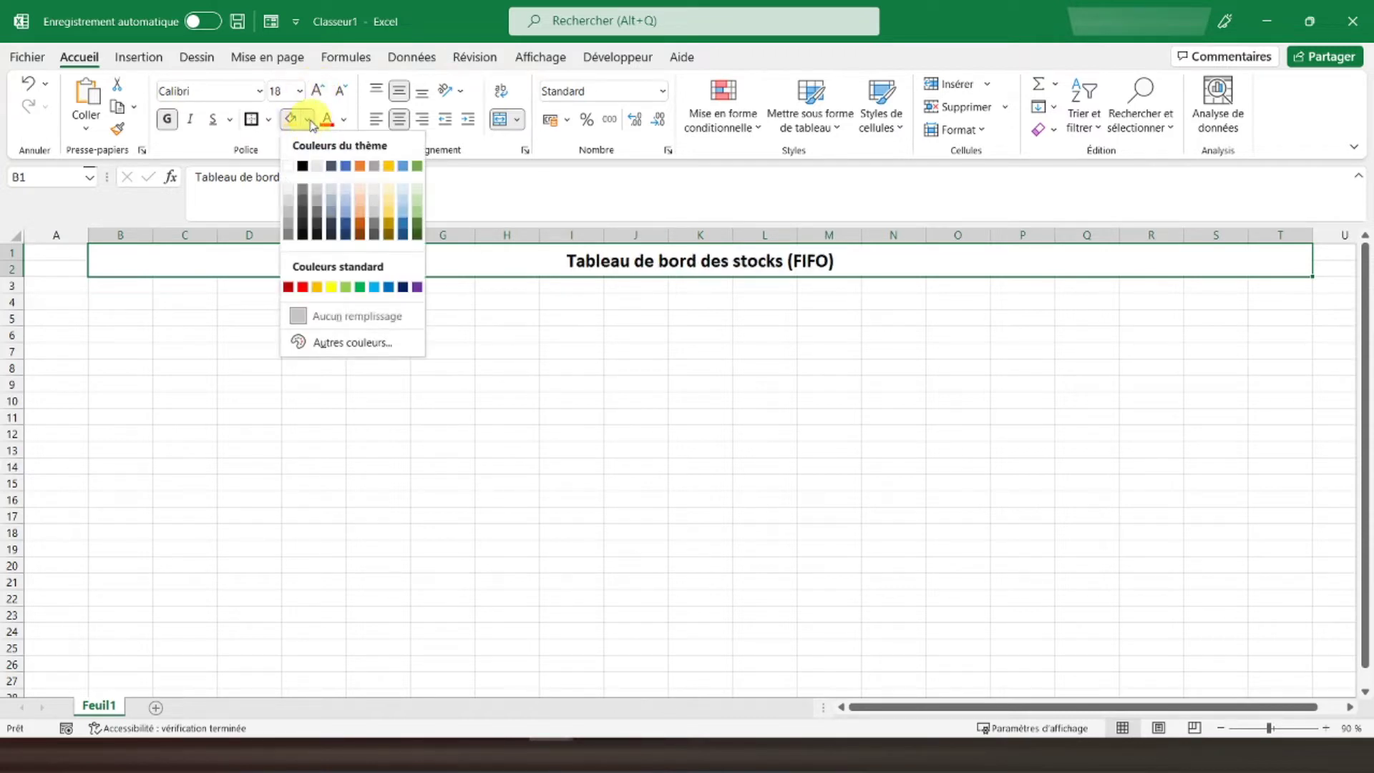
pyautogui.click(389, 187)
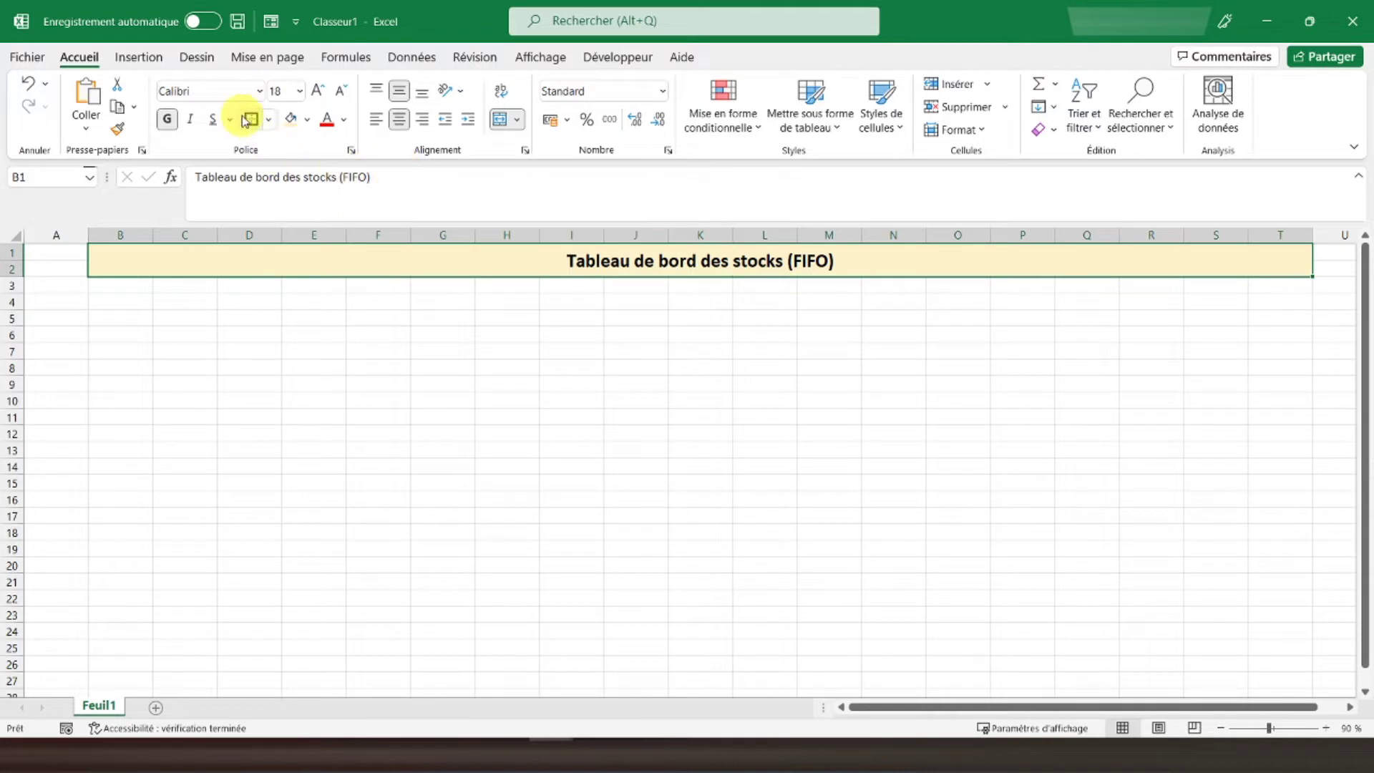
pyautogui.click(313, 365)
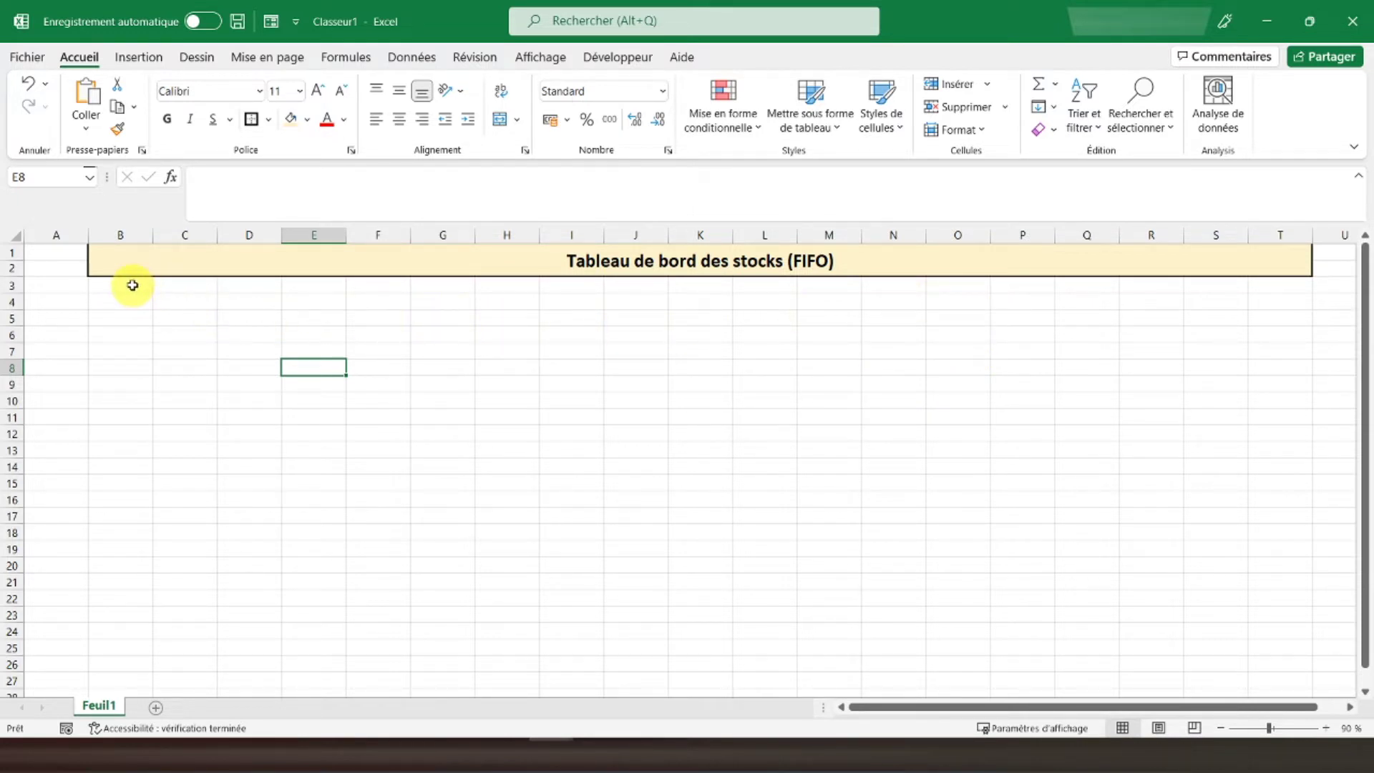
# Merge B3:B10 and enter the label Entrées
pyautogui.click(132, 285)
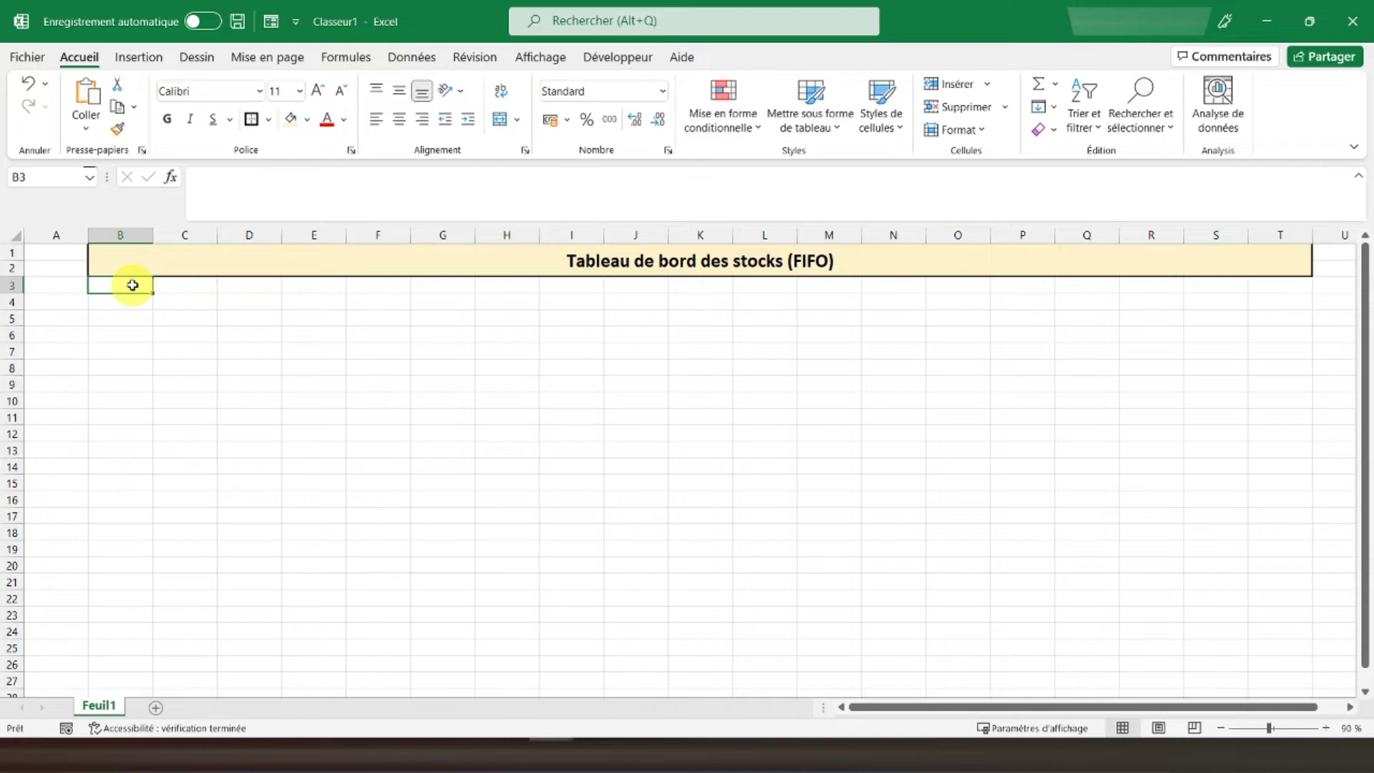
pyautogui.moveTo(132, 284); pyautogui.dragTo(126, 367)
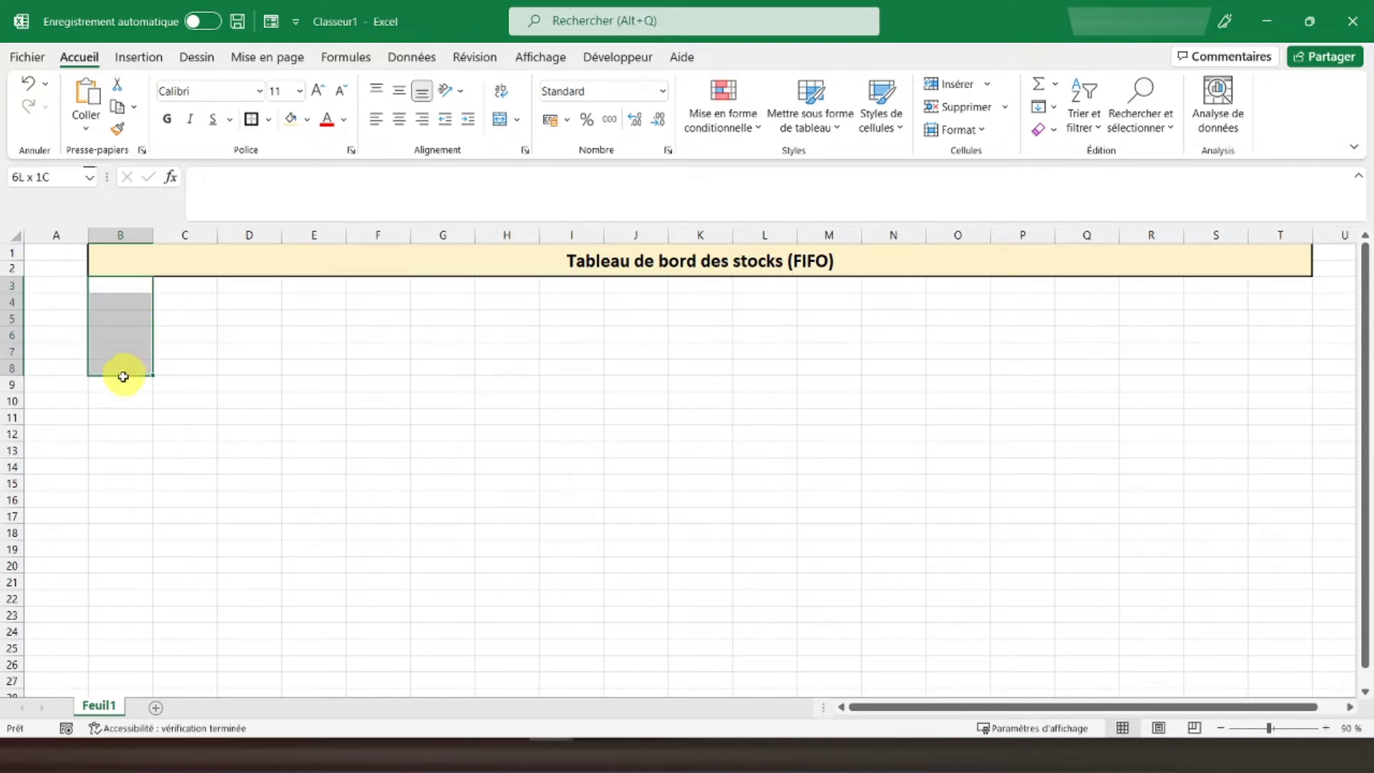
pyautogui.moveTo(126, 366); pyautogui.dragTo(122, 396)
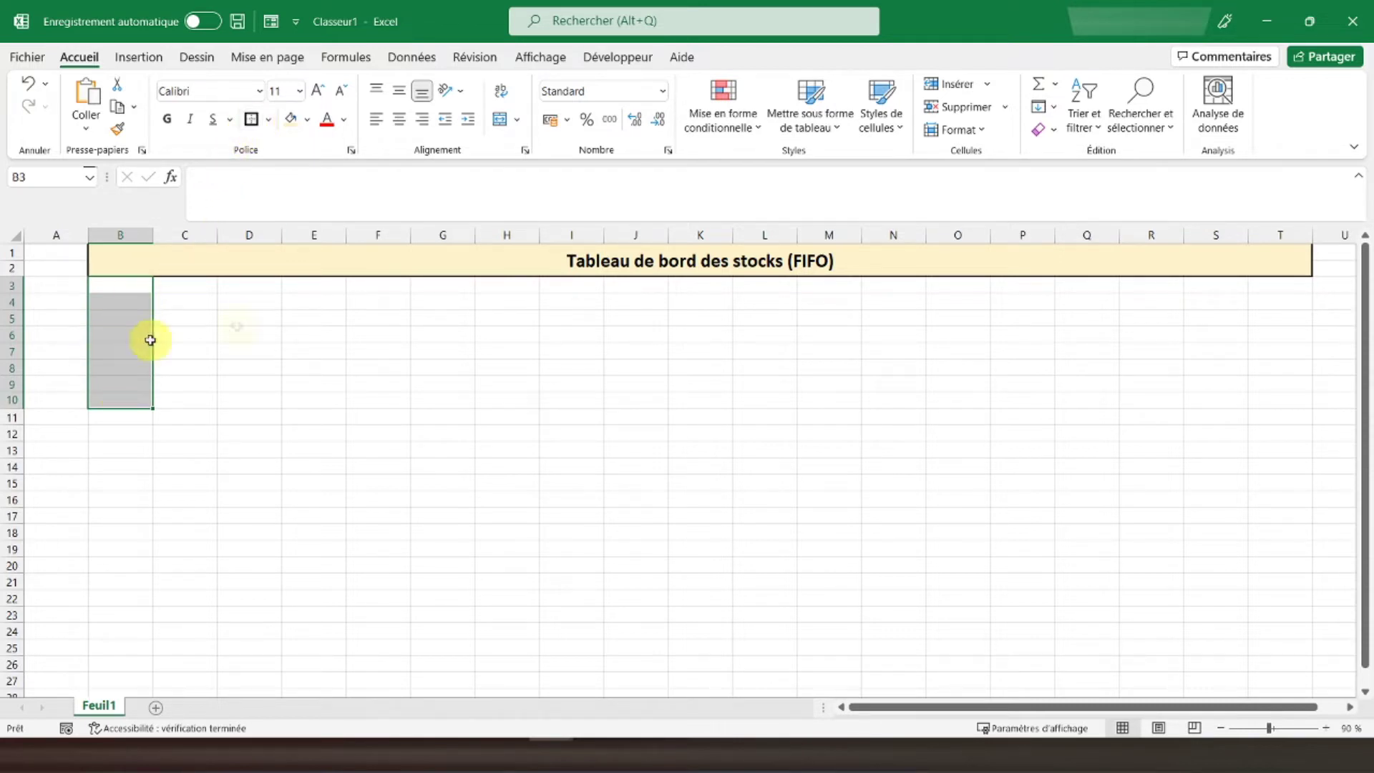
pyautogui.click(499, 119)
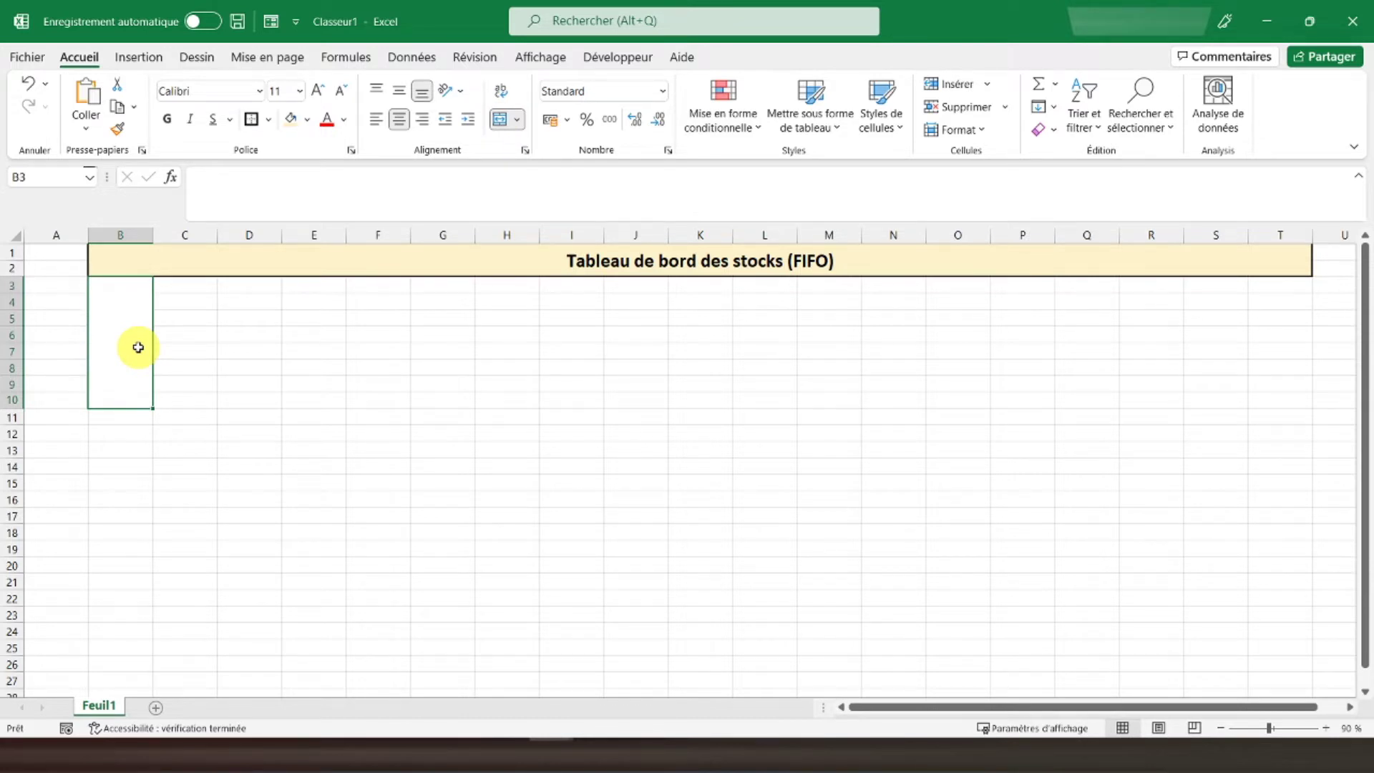
pyautogui.write('Entrées')
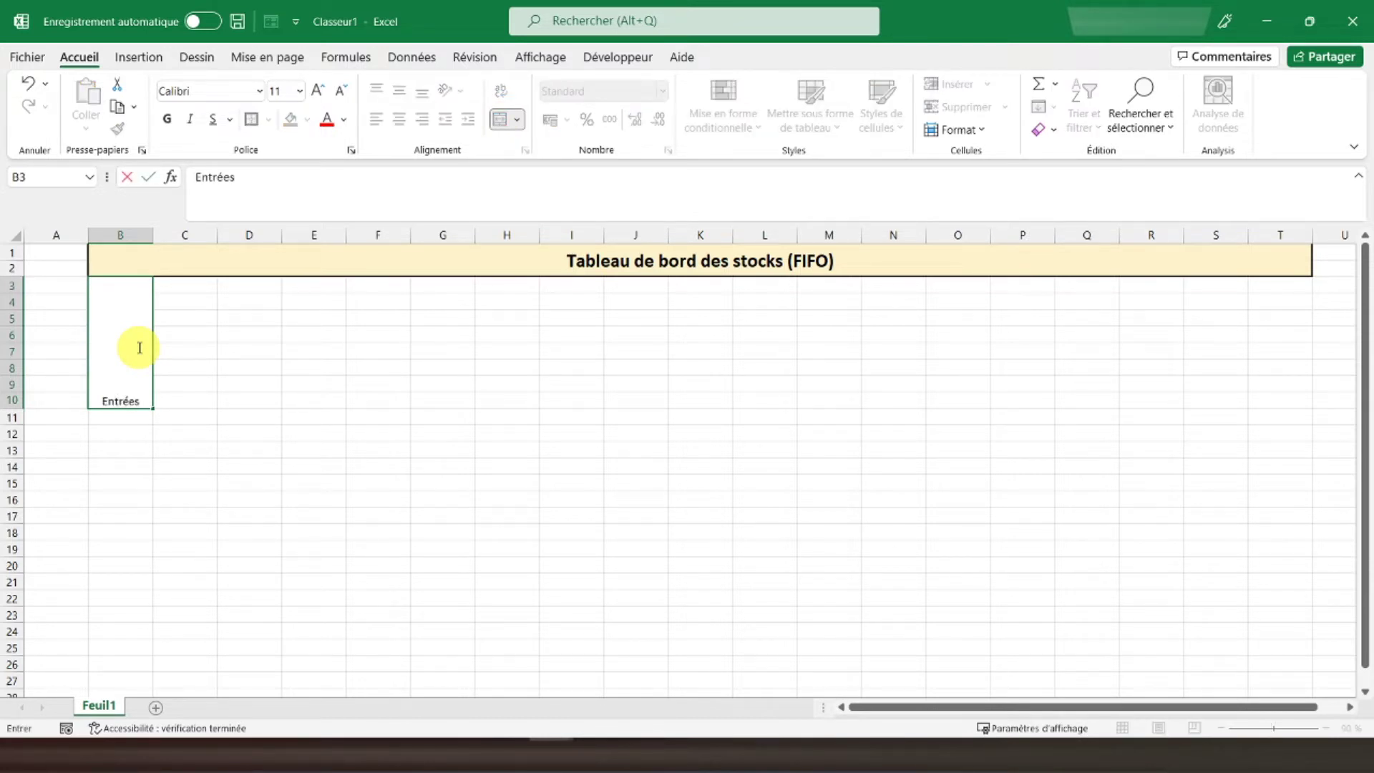
pyautogui.press('Return')
# Rotate Entrées to 90° vertical text, middle-aligned, bold at 20 pt
pyautogui.click(138, 347)
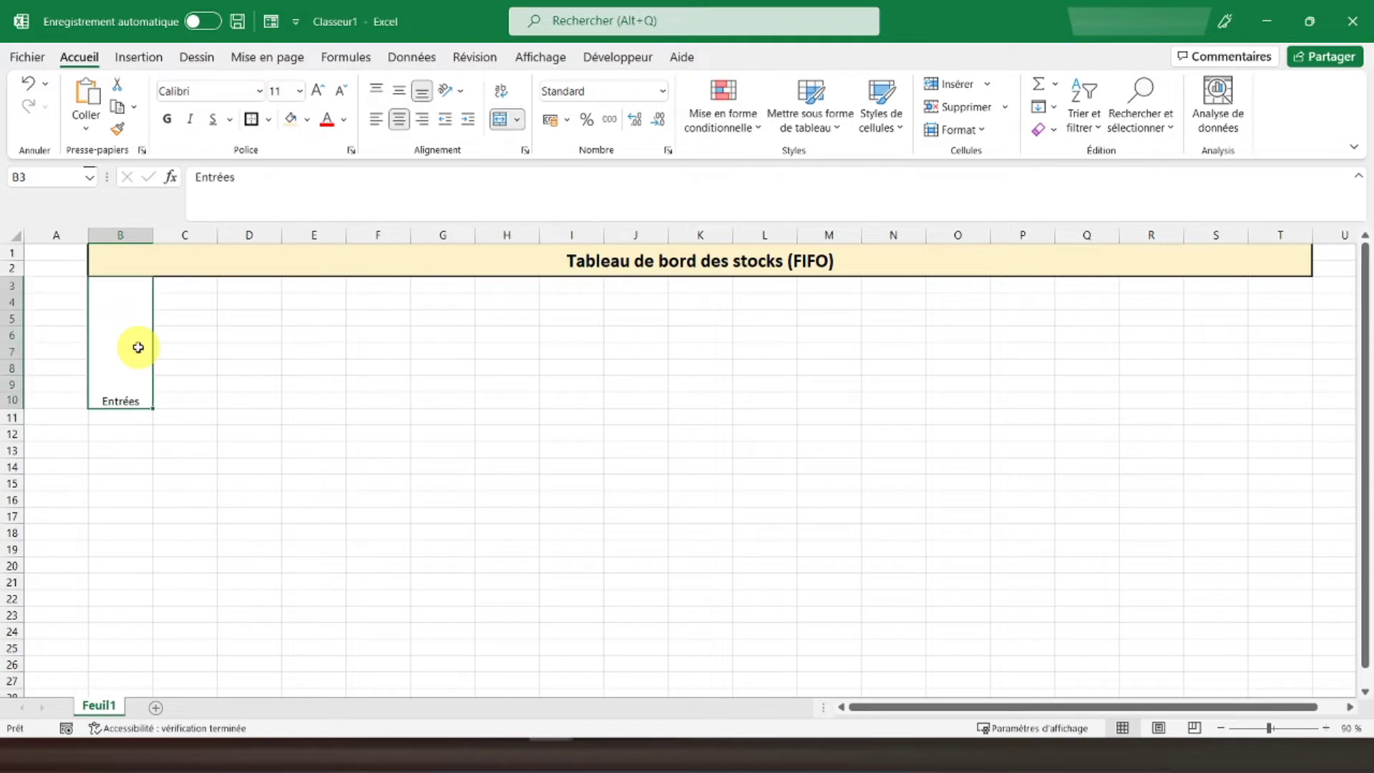
pyautogui.rightClick(129, 307)
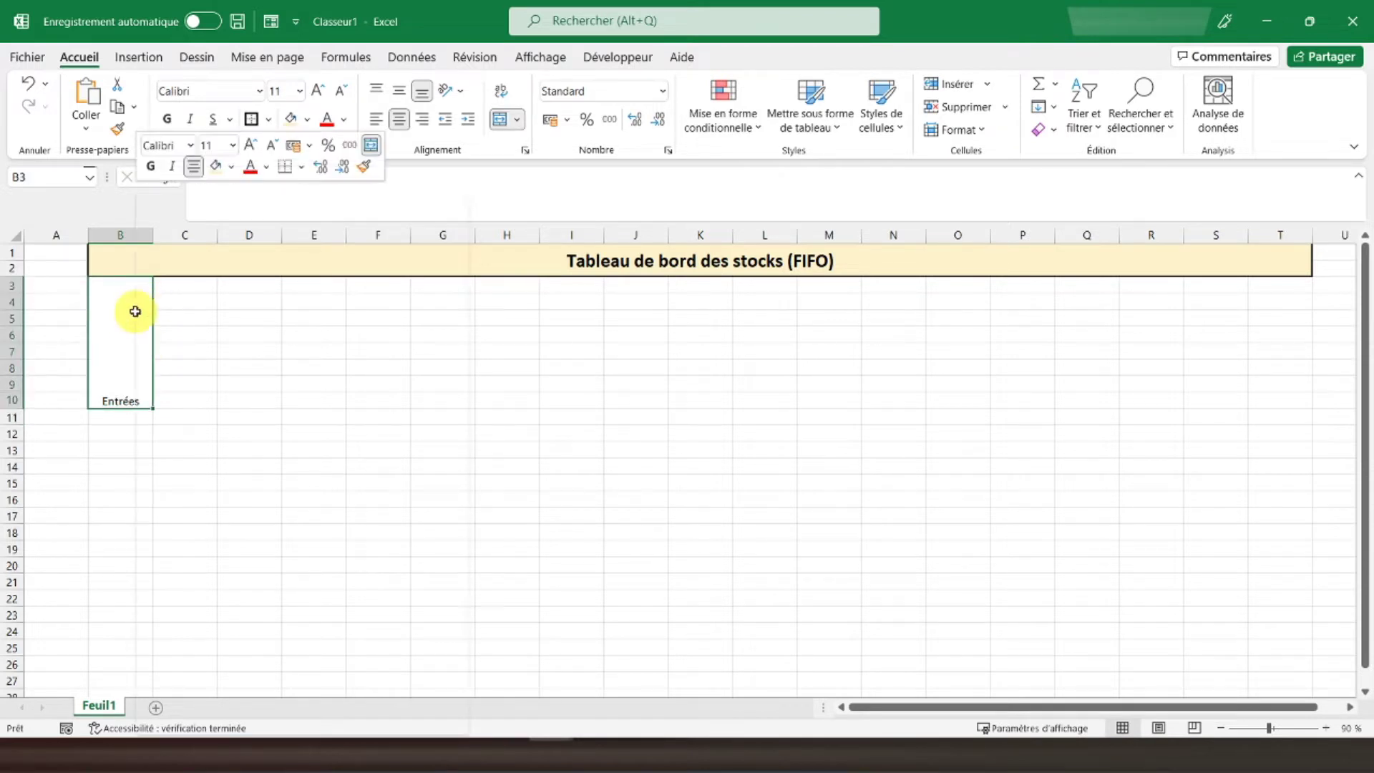
pyautogui.click(230, 639)
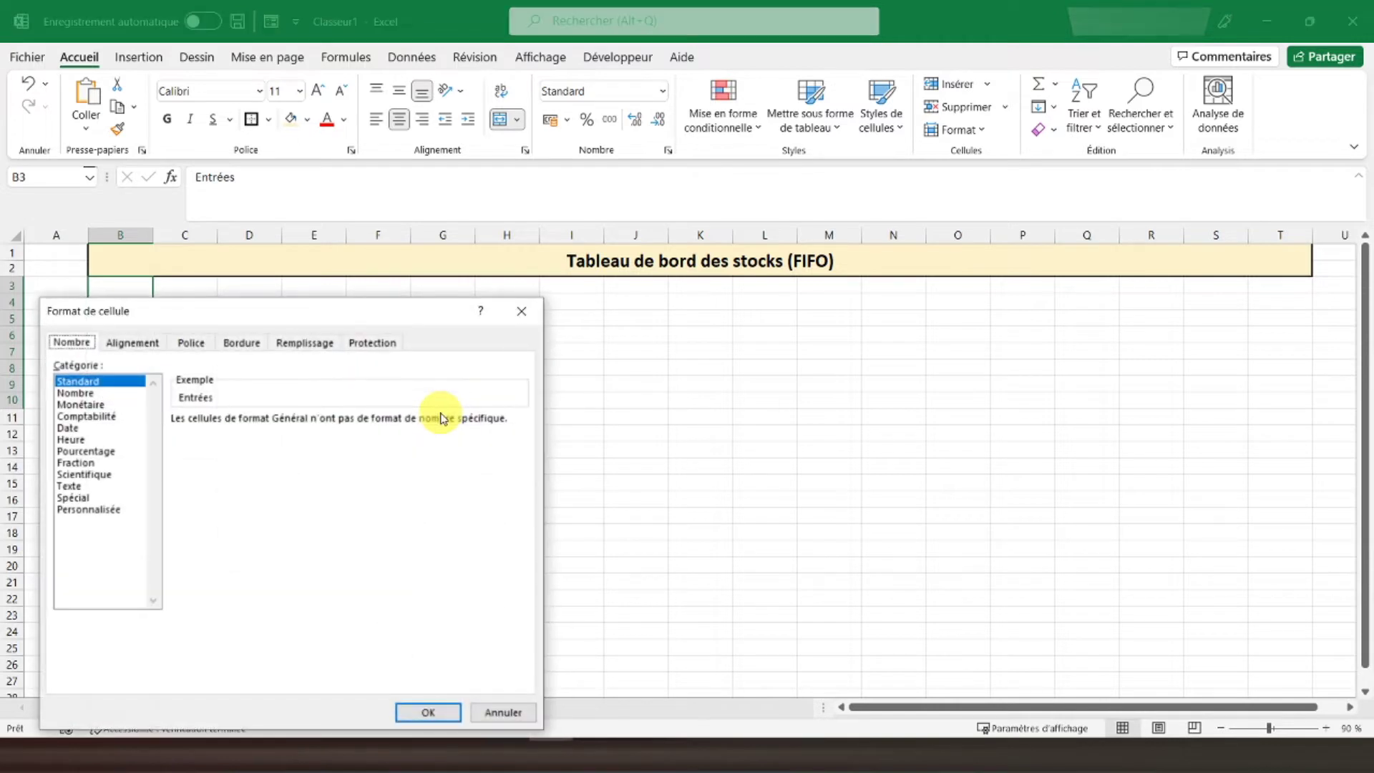
pyautogui.click(144, 352)
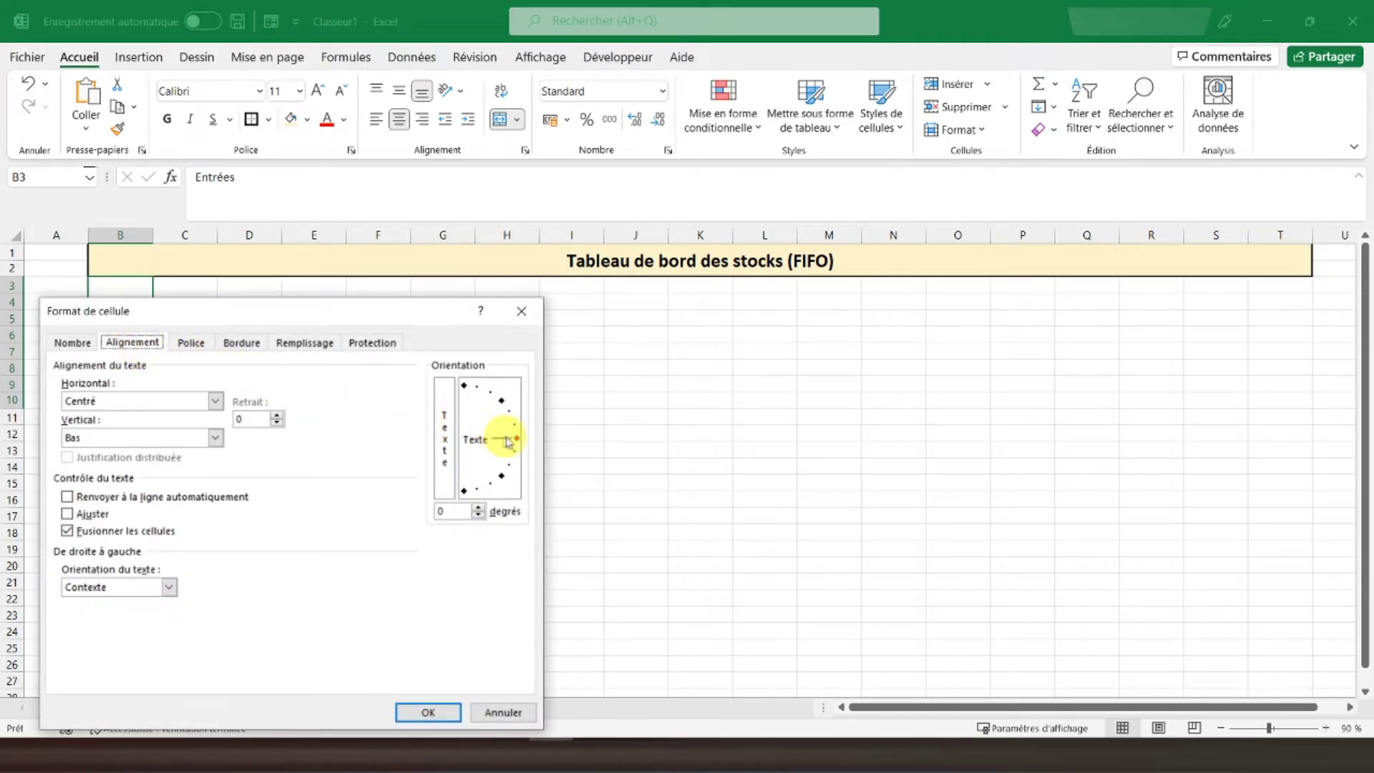
pyautogui.moveTo(513, 439); pyautogui.dragTo(464, 386)
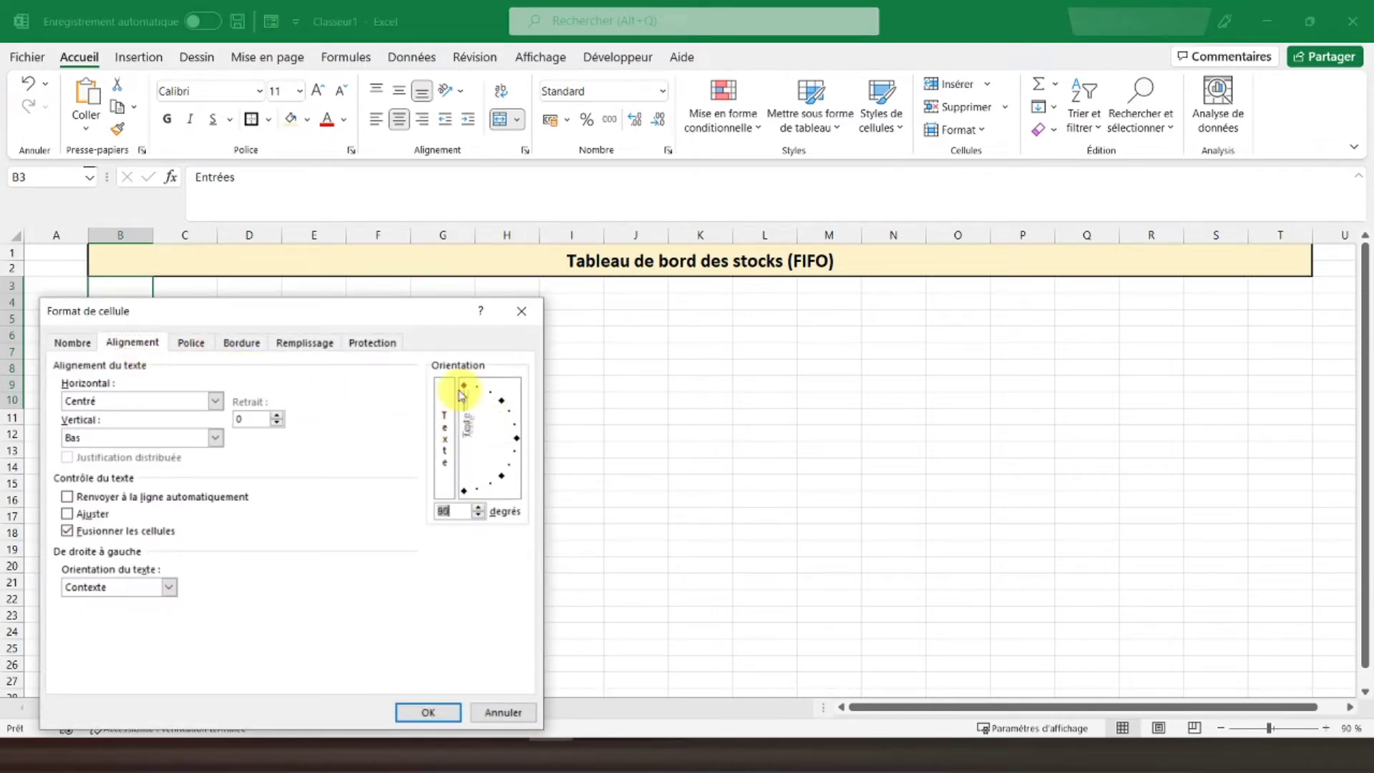
pyautogui.click(428, 712)
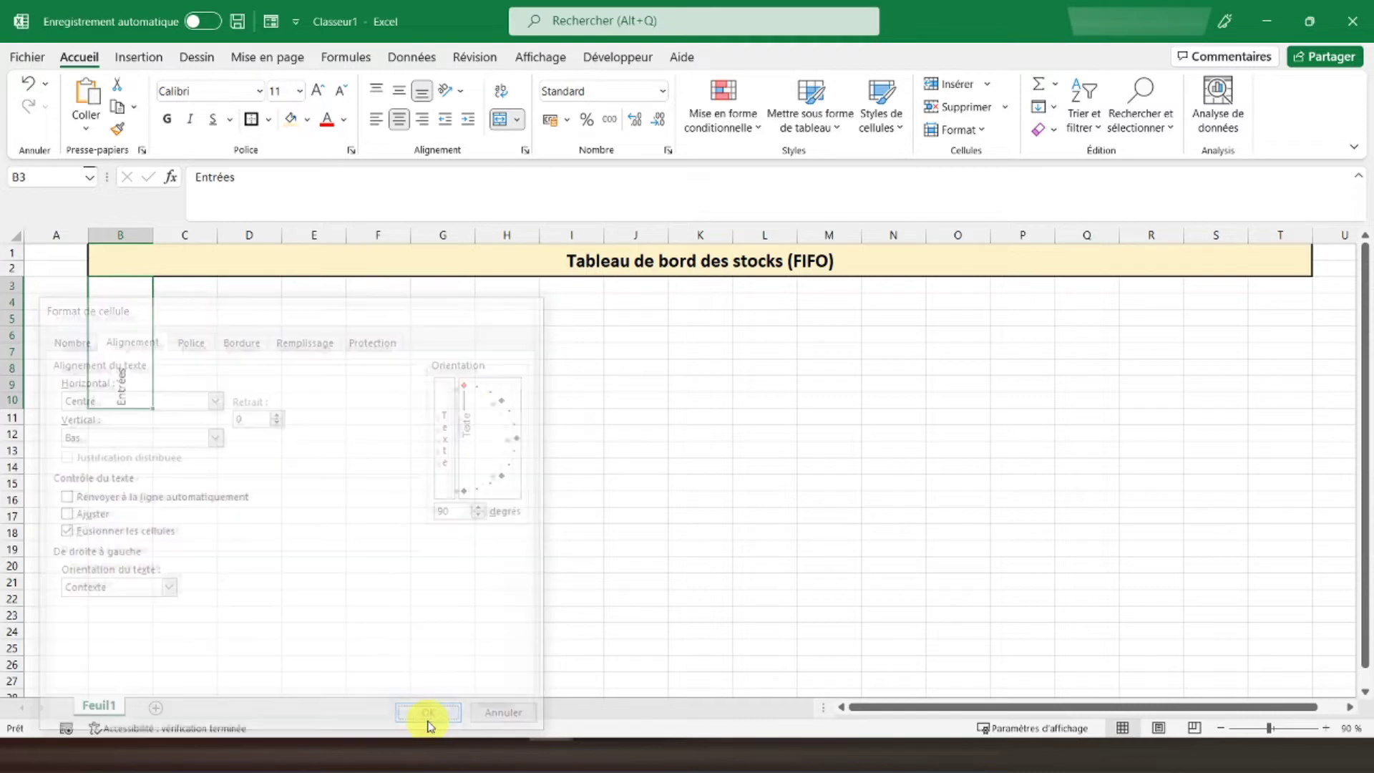
pyautogui.click(400, 93)
pyautogui.click(167, 118)
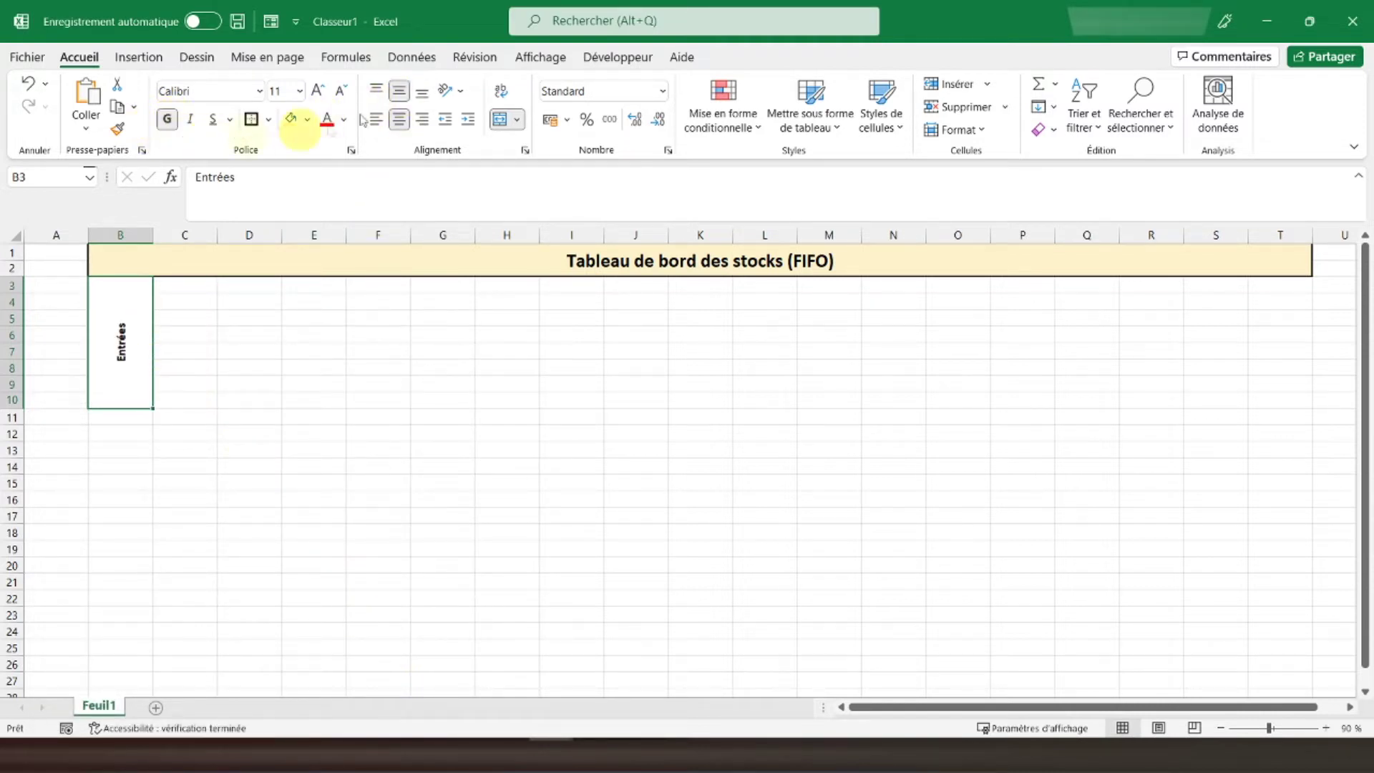
pyautogui.click(318, 91)
pyautogui.click(319, 91)
pyautogui.click(318, 91)
pyautogui.click(318, 91)
pyautogui.click(318, 91)
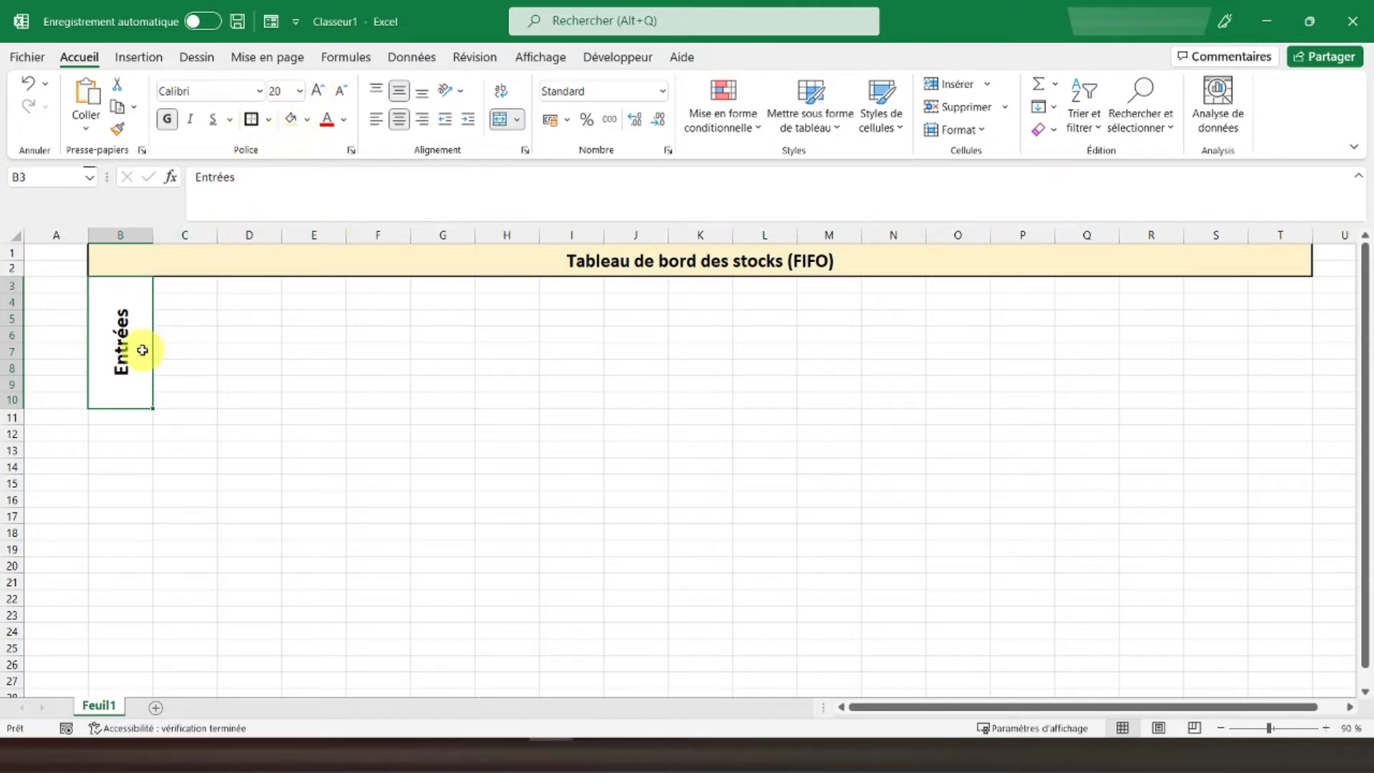
# Copy the Entrées block into B11:B18 and change its text to Sorties
pyautogui.hotkey('ctrl', 'c')
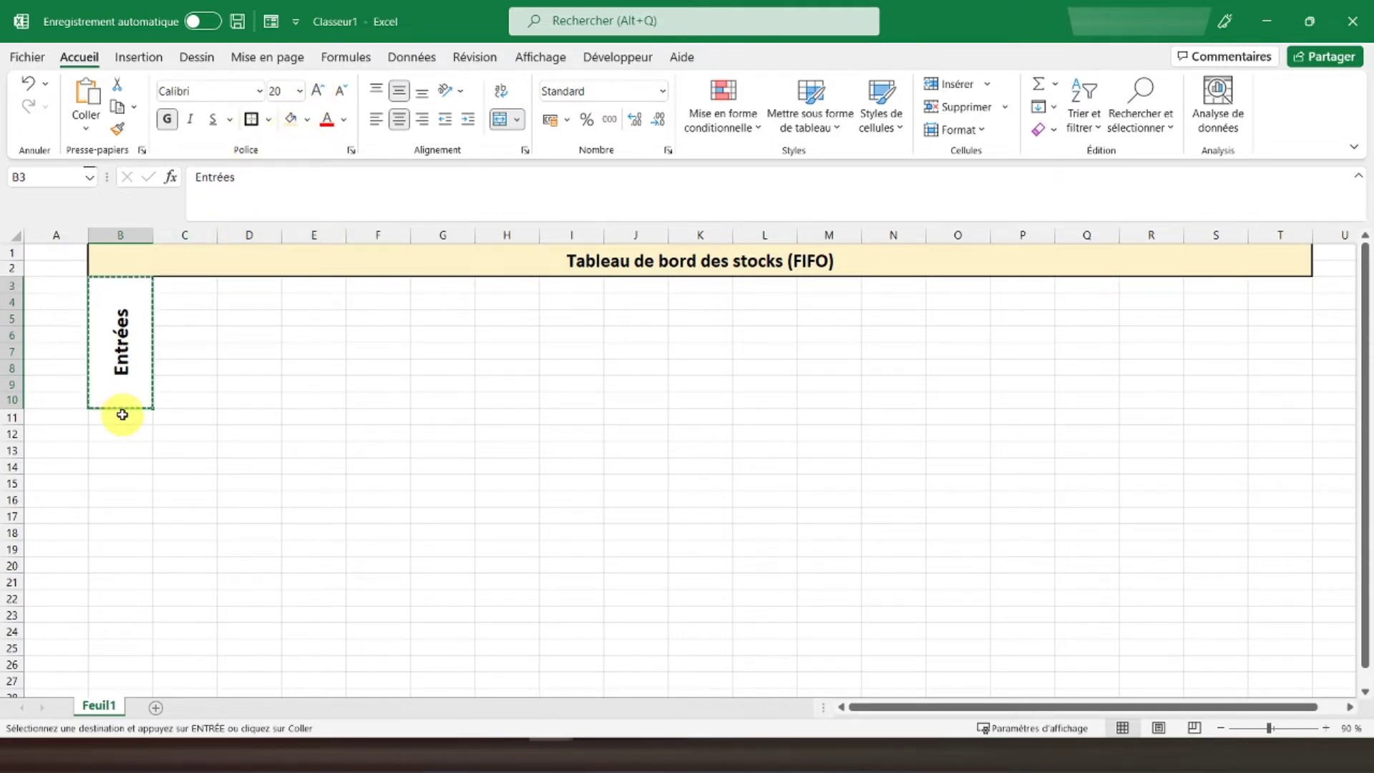
pyautogui.click(123, 415)
pyautogui.hotkey('ctrl', 'v')
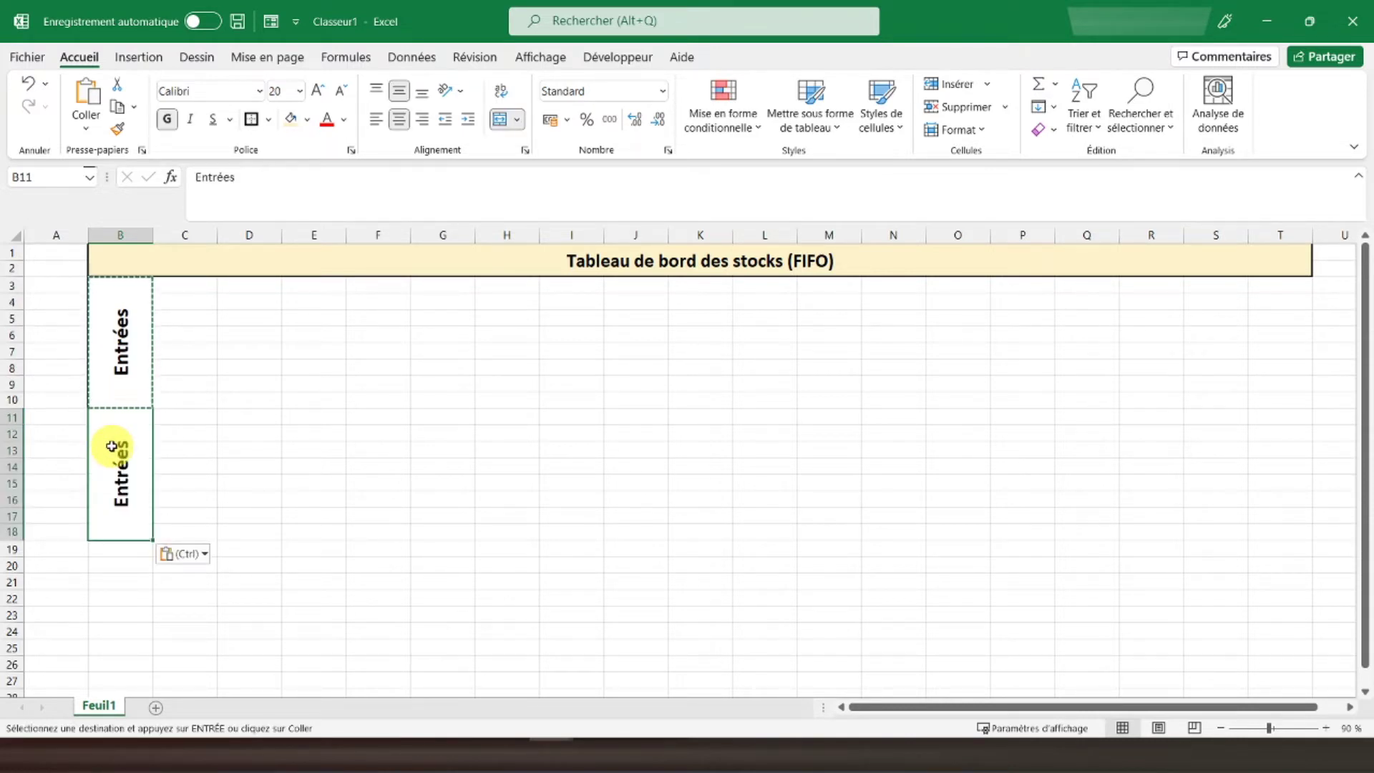
pyautogui.write('Sorties')
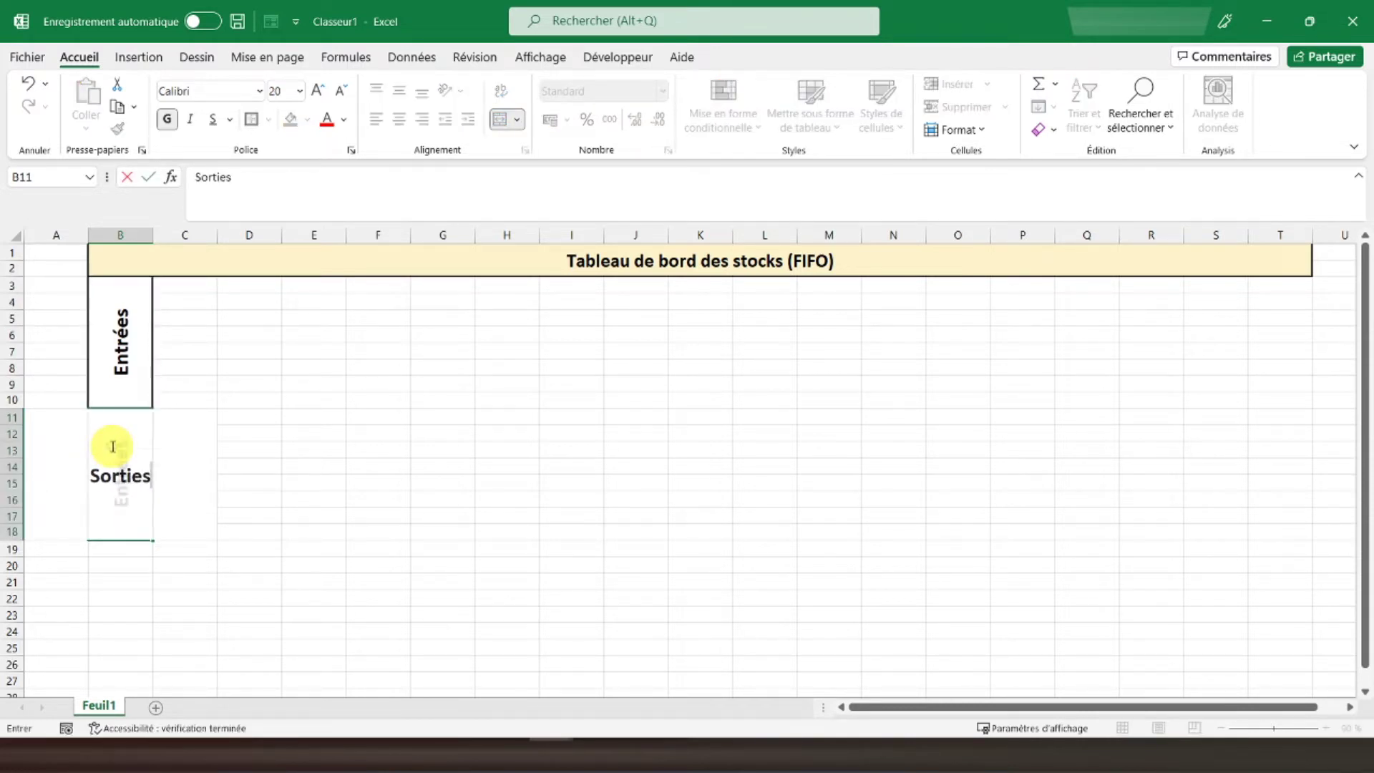
pyautogui.press('Return')
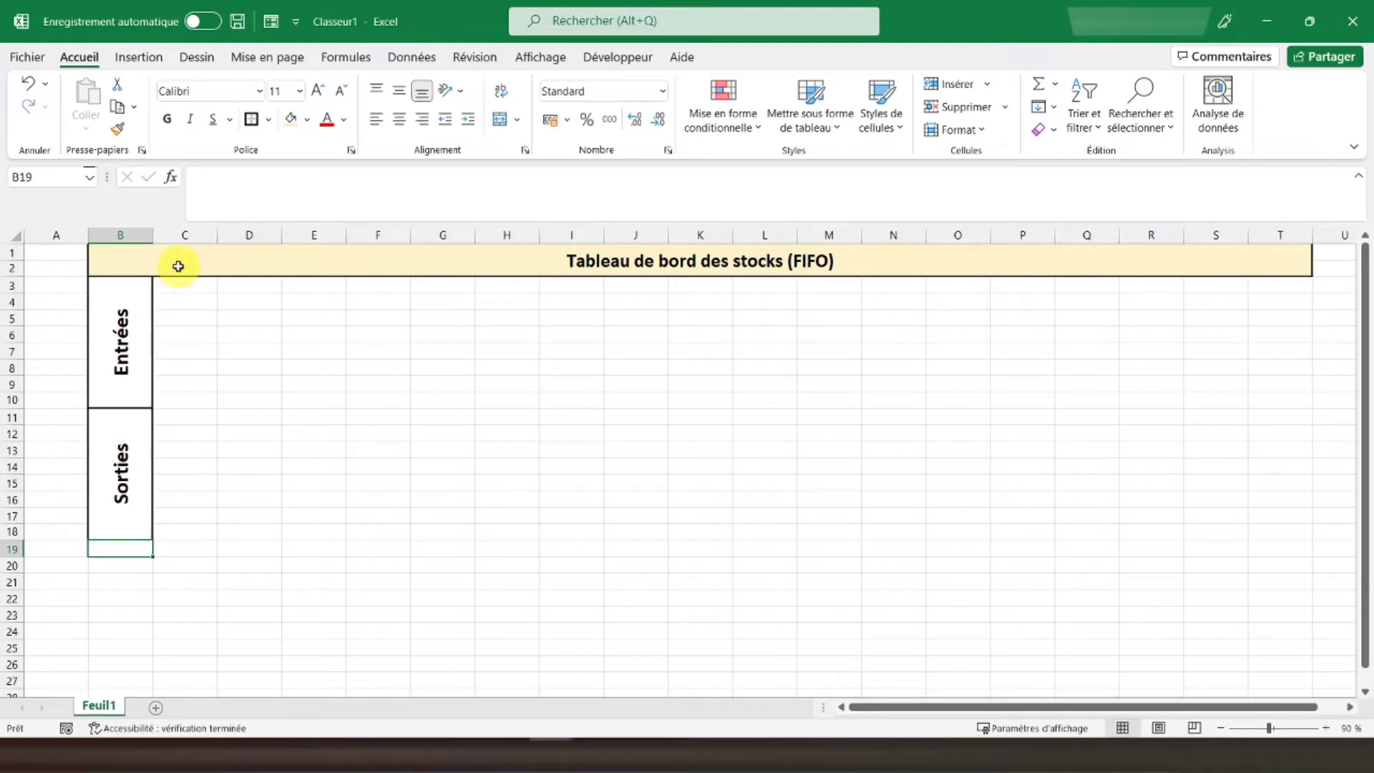
pyautogui.click(175, 285)
# Put outside borders around C3:N10, C11:N18 and cell B19
pyautogui.moveTo(174, 285); pyautogui.dragTo(631, 322)
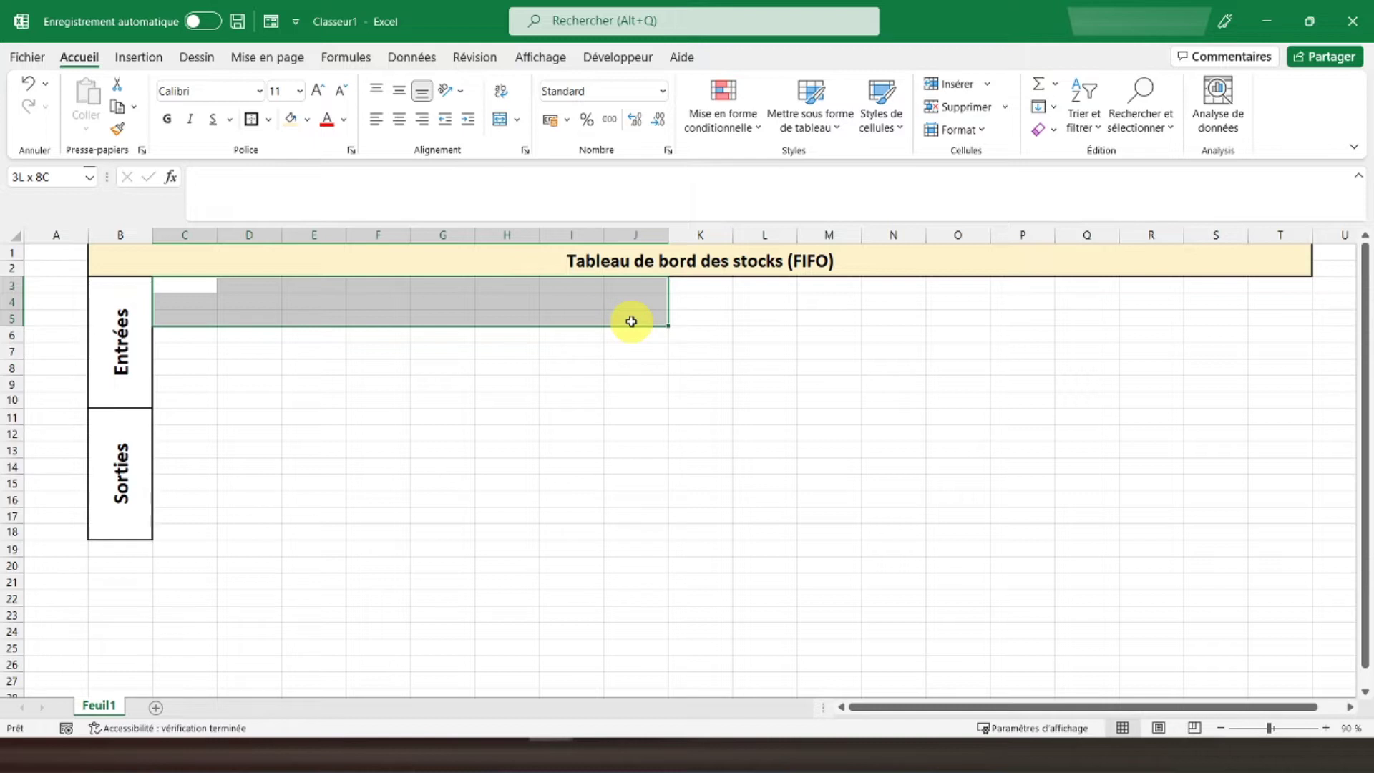
pyautogui.moveTo(631, 321)
pyautogui.mouseDown()
pyautogui.moveTo(874, 358)
pyautogui.moveTo(875, 397)
pyautogui.mouseUp()
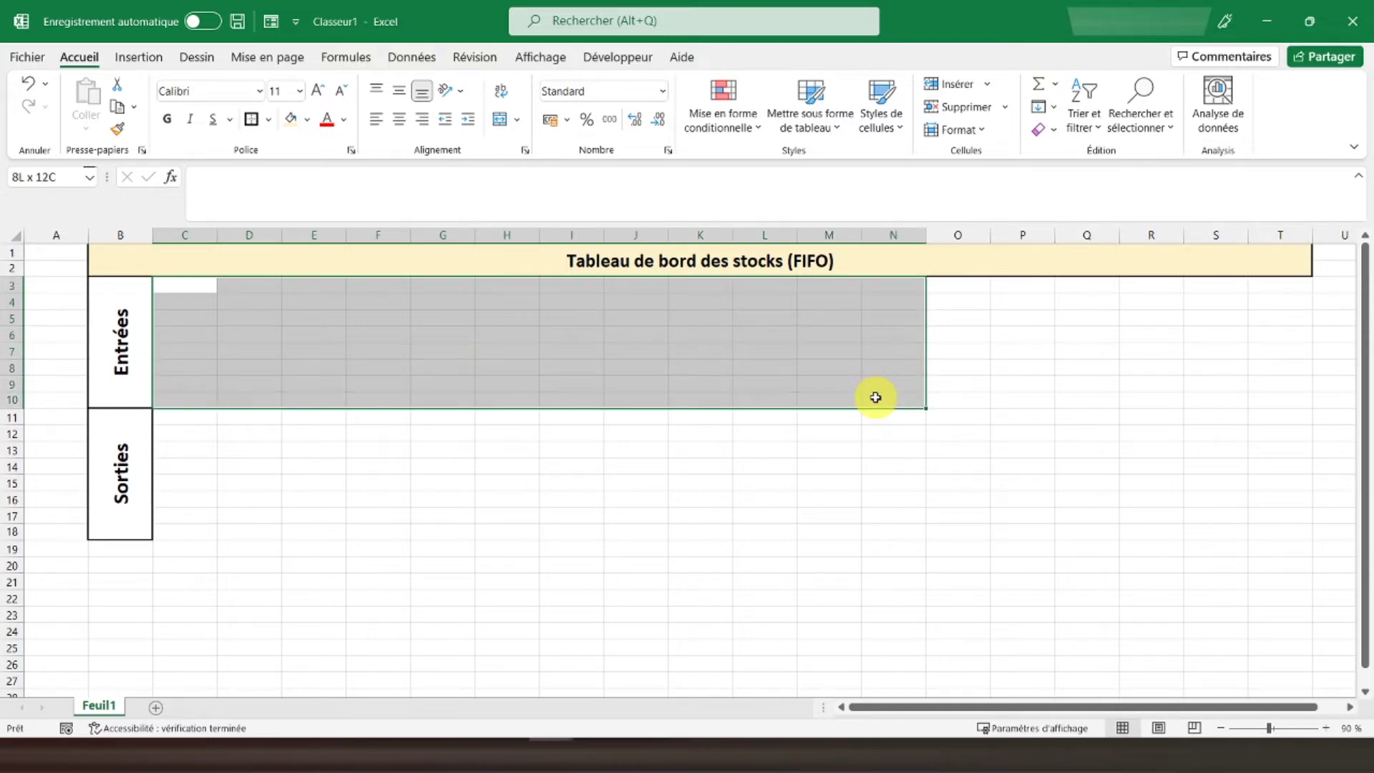
pyautogui.click(262, 127)
pyautogui.moveTo(183, 412); pyautogui.dragTo(876, 539)
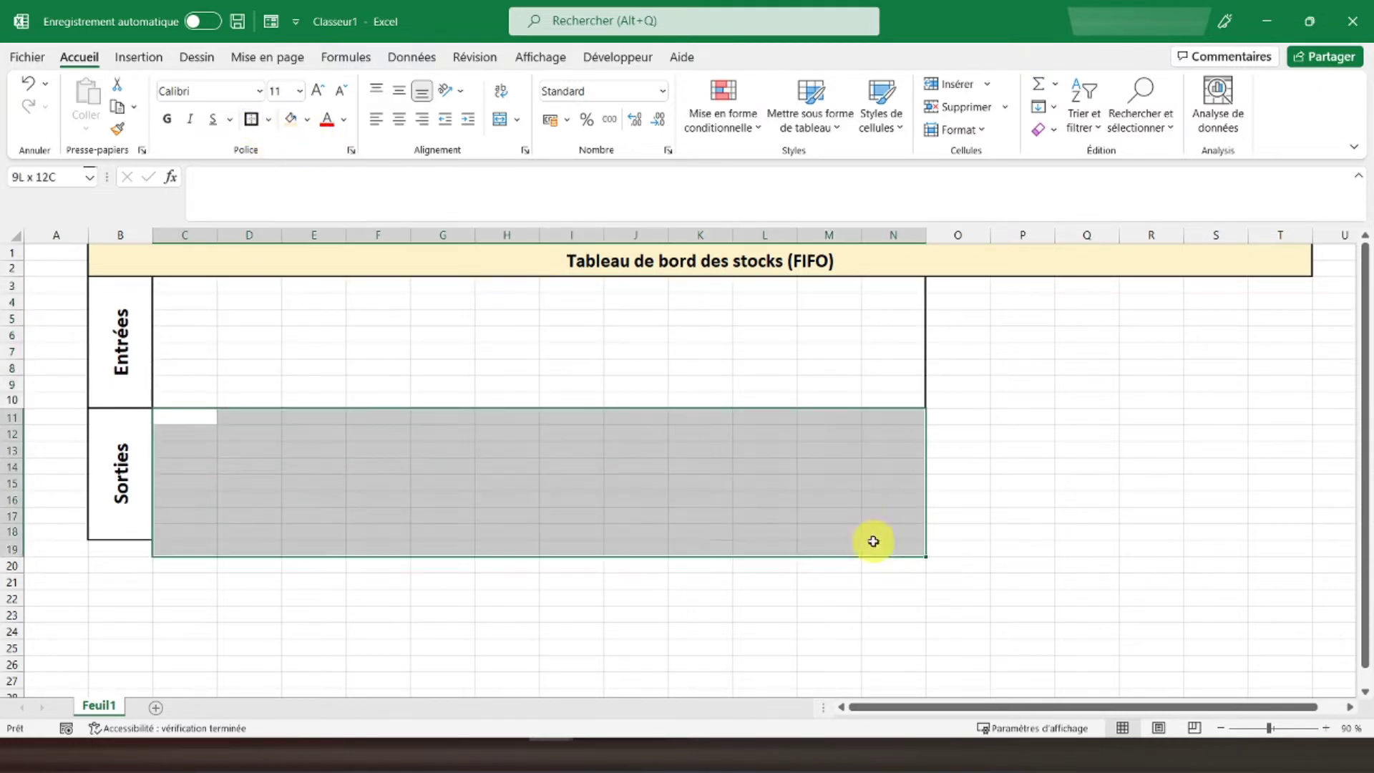
pyautogui.click(252, 122)
pyautogui.click(120, 548)
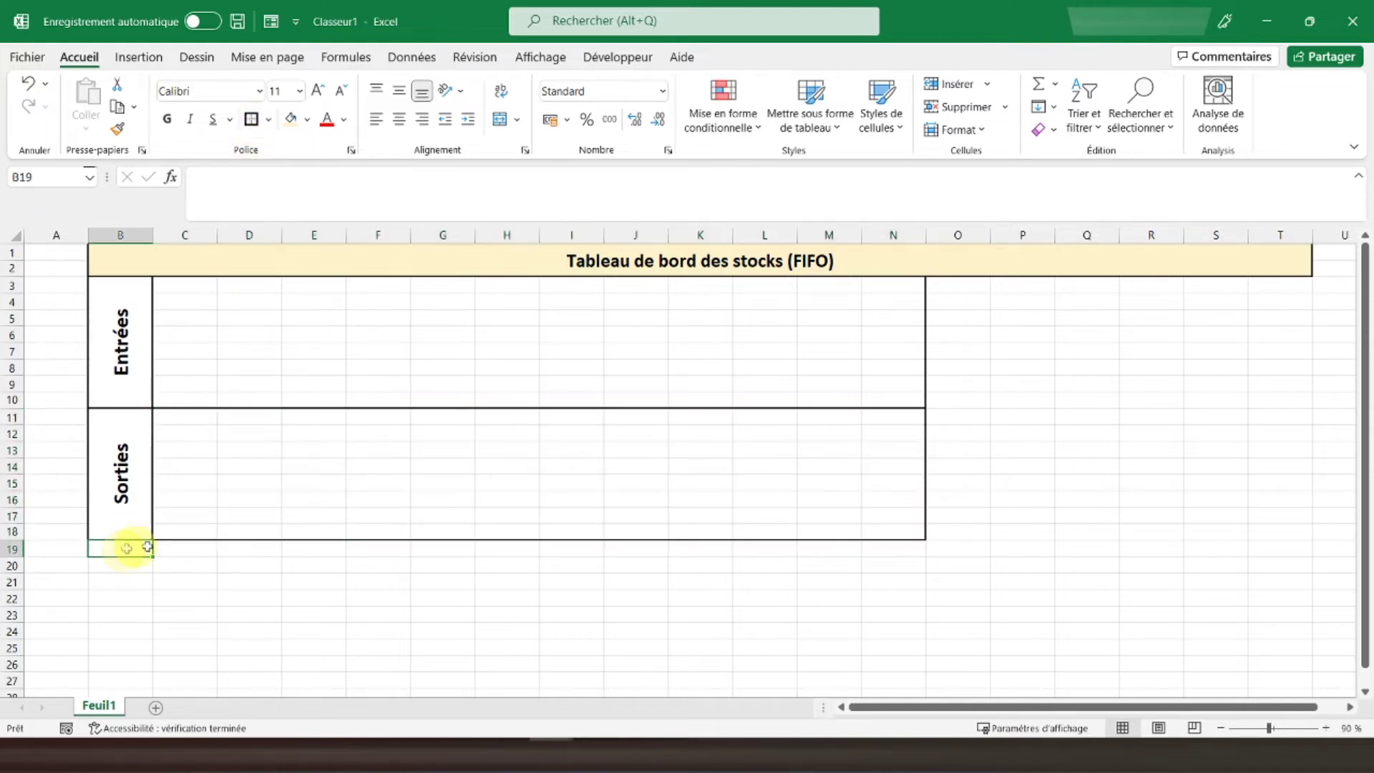
pyautogui.click(252, 121)
pyautogui.press('Right')
# Enter a bold, centred Janvier in C19 and fill the months through Décembre to N19
pyautogui.write('Janvier')
pyautogui.press('Return')
pyautogui.press('Up')
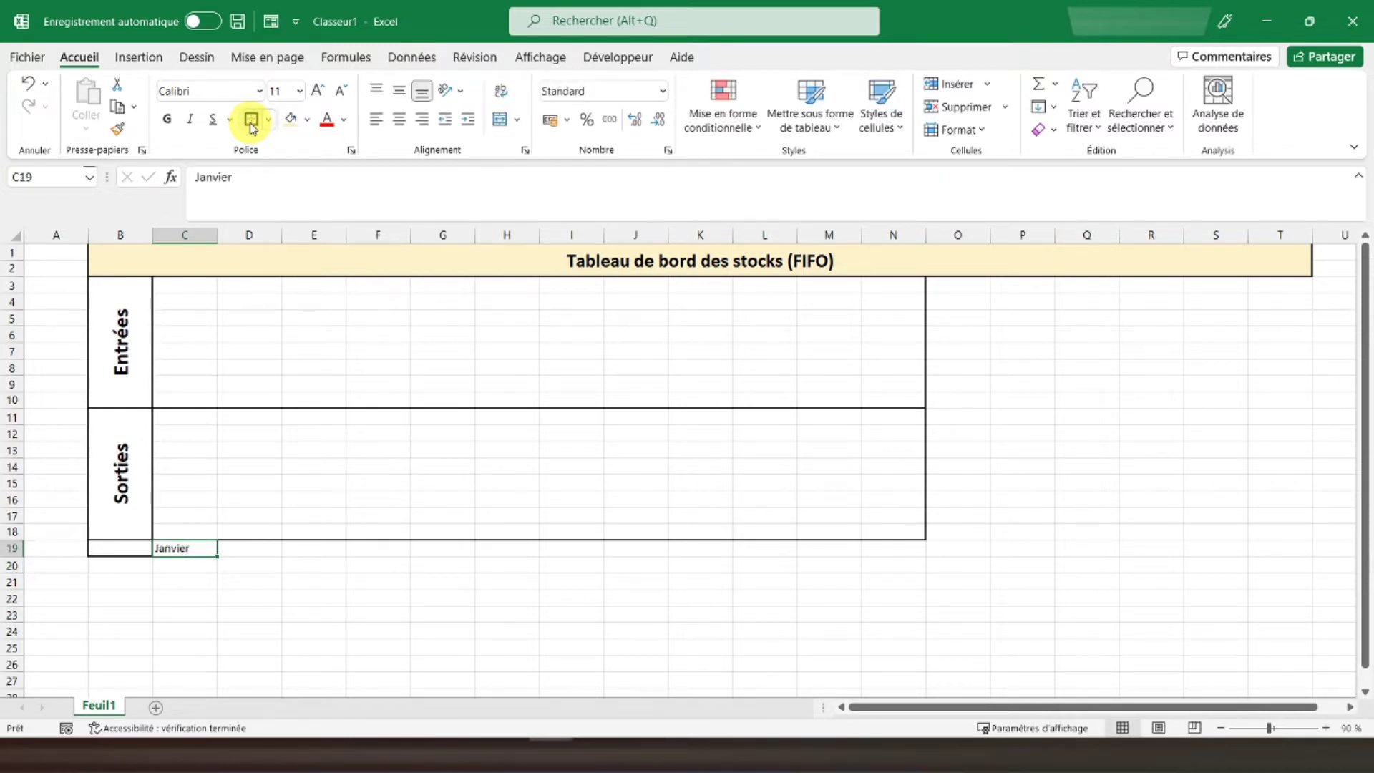
pyautogui.click(166, 119)
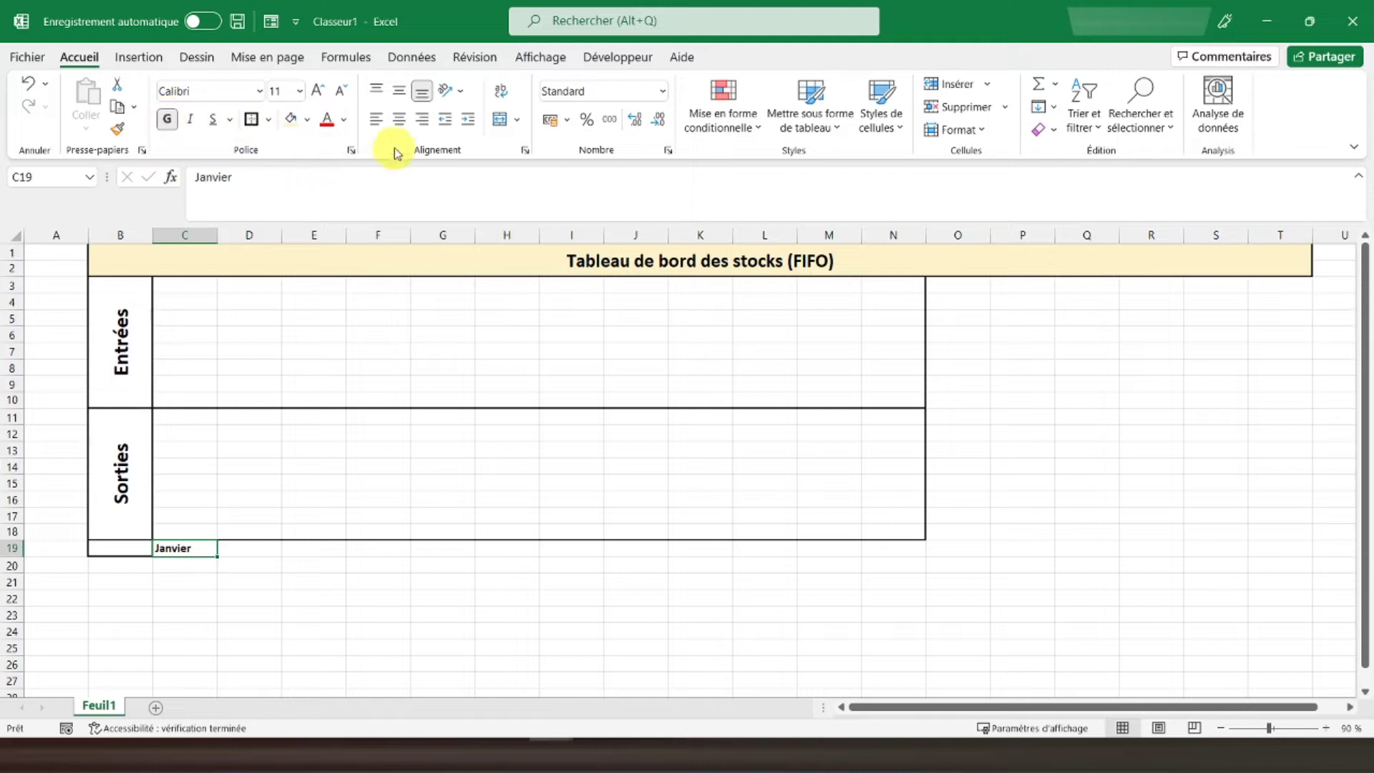
pyautogui.click(400, 120)
pyautogui.click(399, 91)
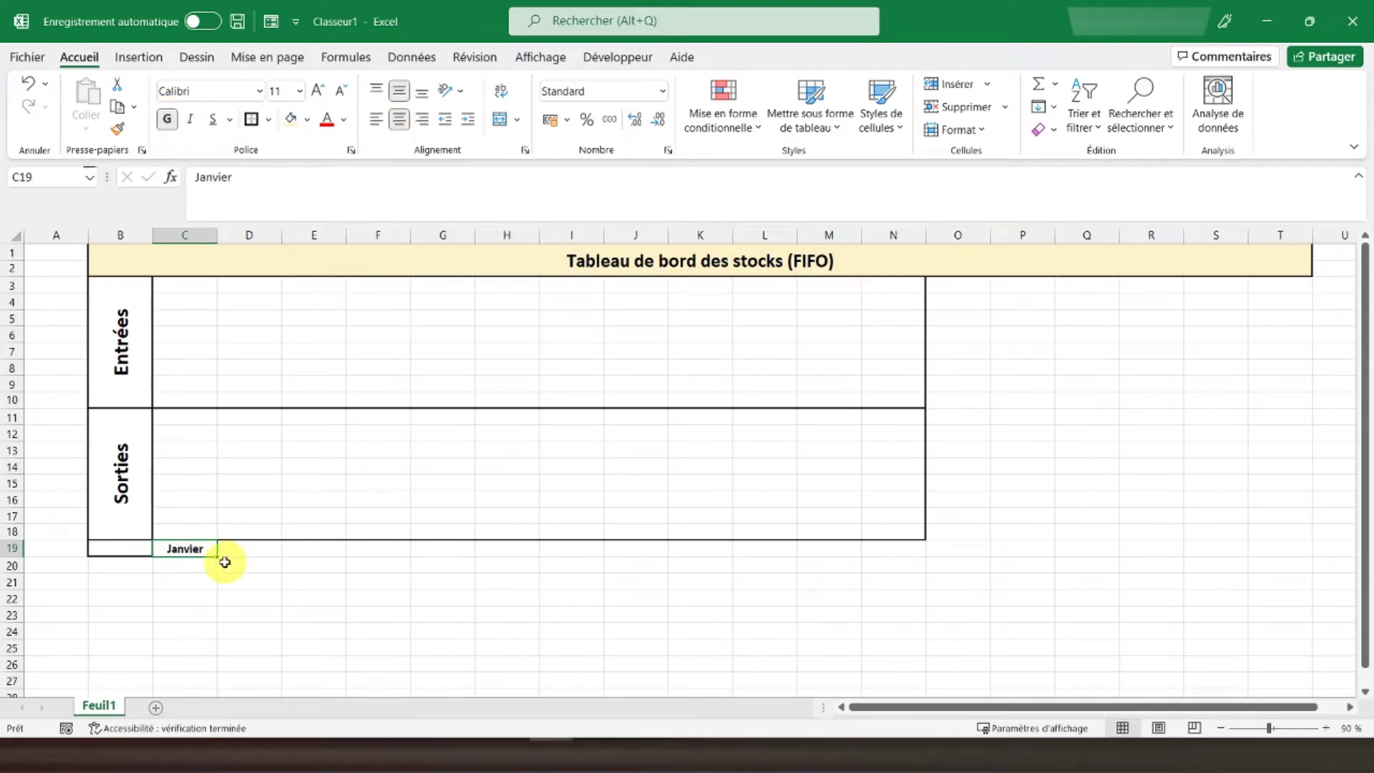
pyautogui.moveTo(218, 556); pyautogui.dragTo(901, 537)
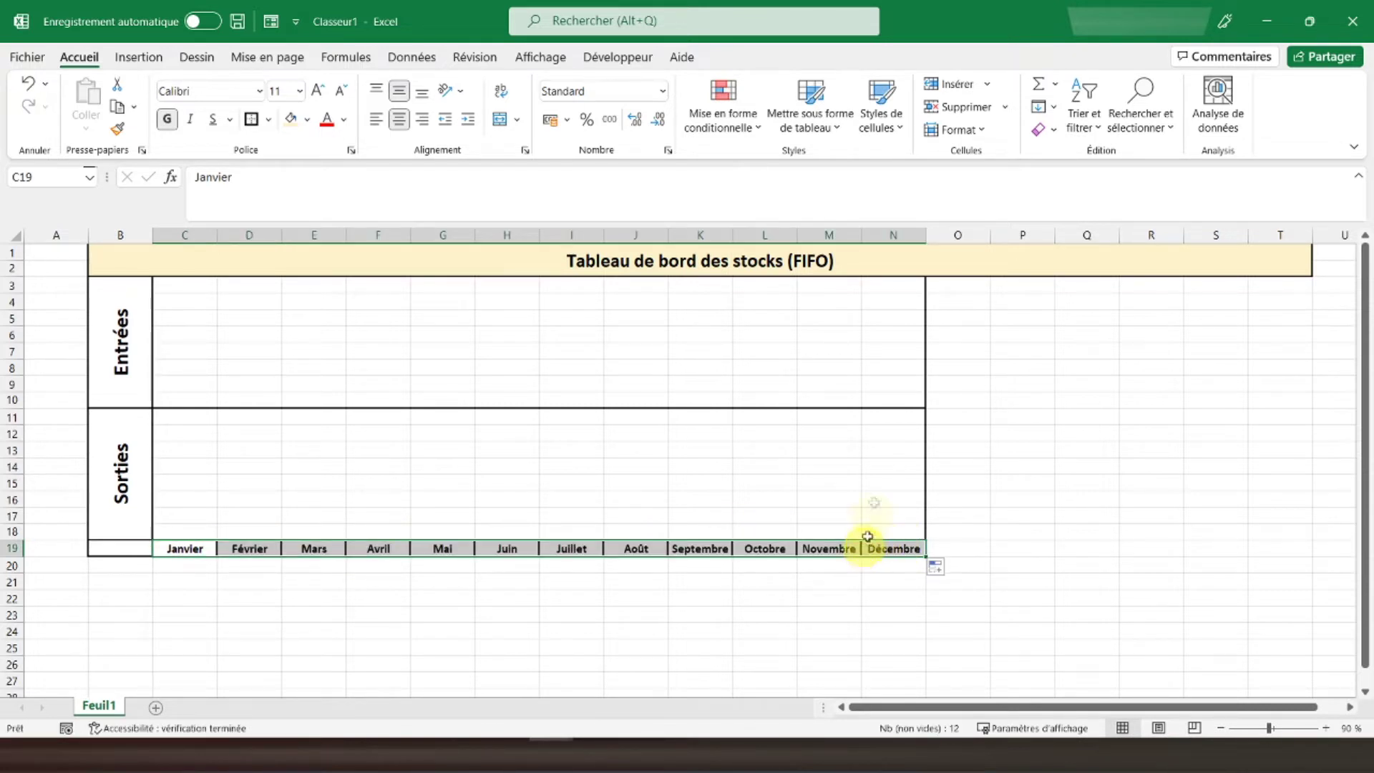
pyautogui.moveTo(932, 284); pyautogui.dragTo(1201, 506)
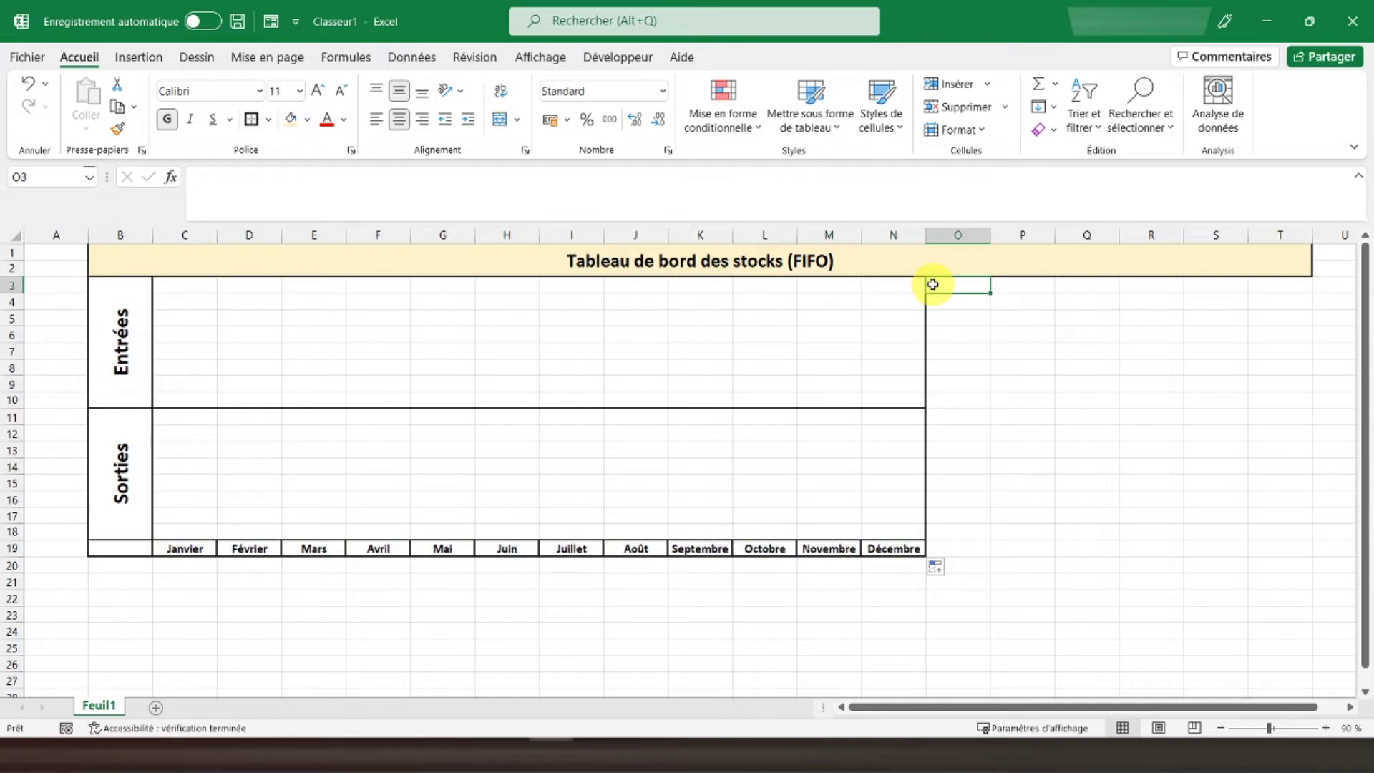
# Select the block O3:T17 to give it an outside border
pyautogui.moveTo(1201, 506); pyautogui.dragTo(1261, 510)
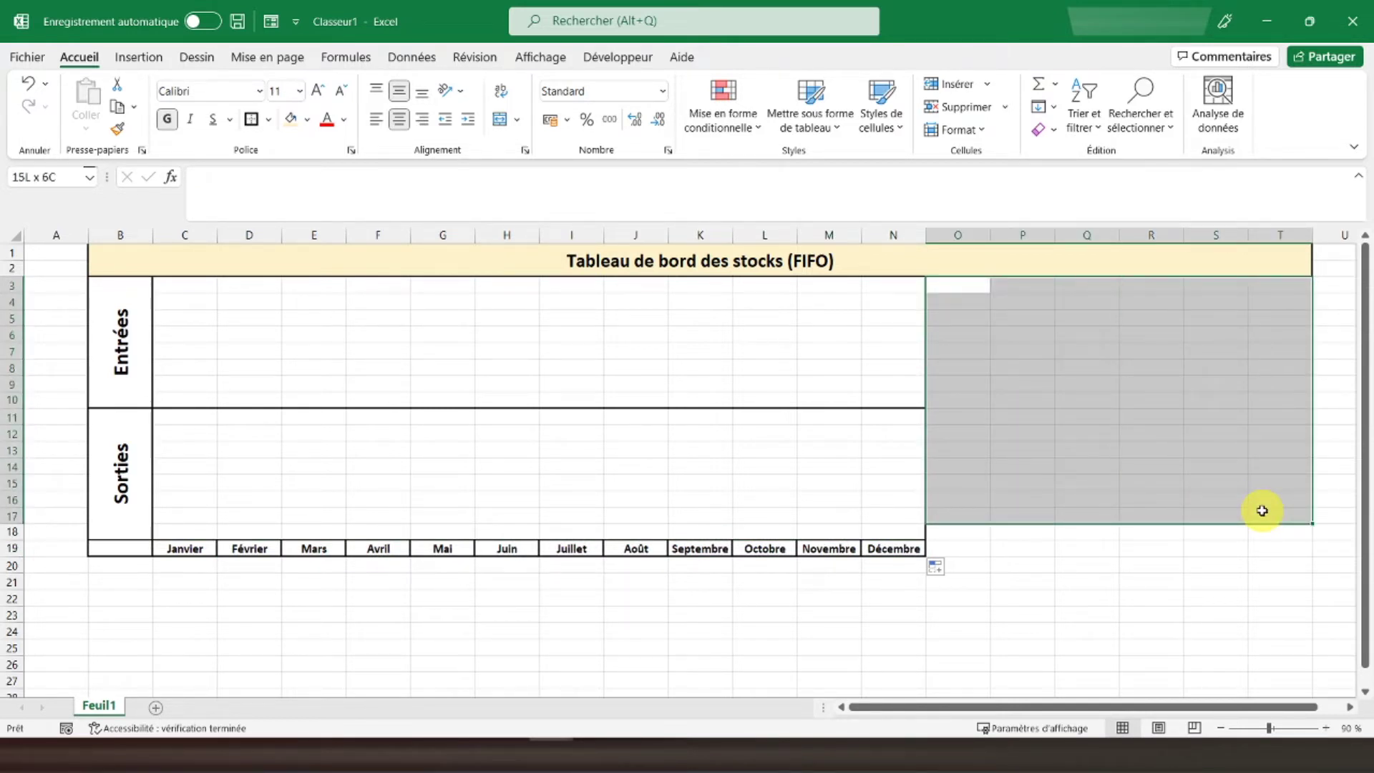
pyautogui.moveTo(1262, 511); pyautogui.dragTo(1262, 510)
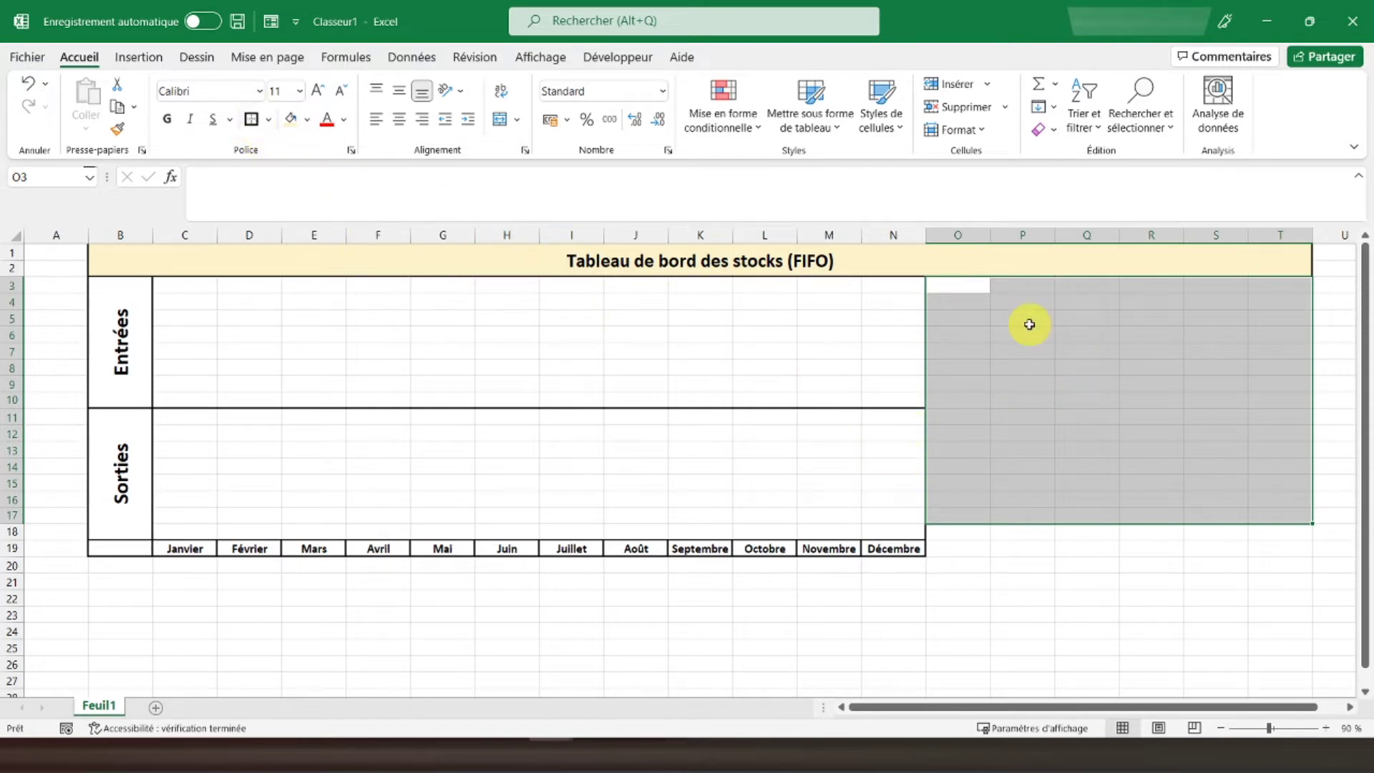
pyautogui.click(975, 349)
pyautogui.click(951, 285)
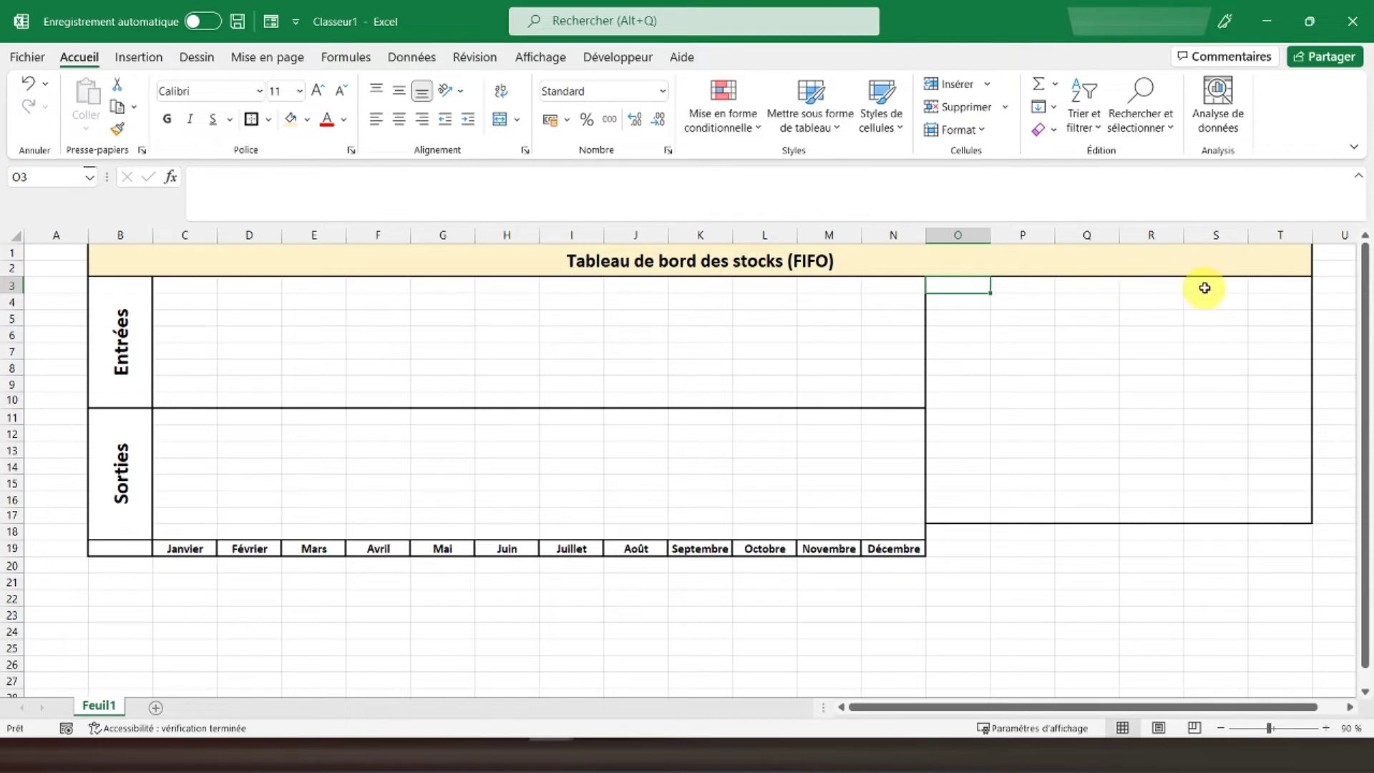
pyautogui.moveTo(963, 285); pyautogui.dragTo(1031, 282)
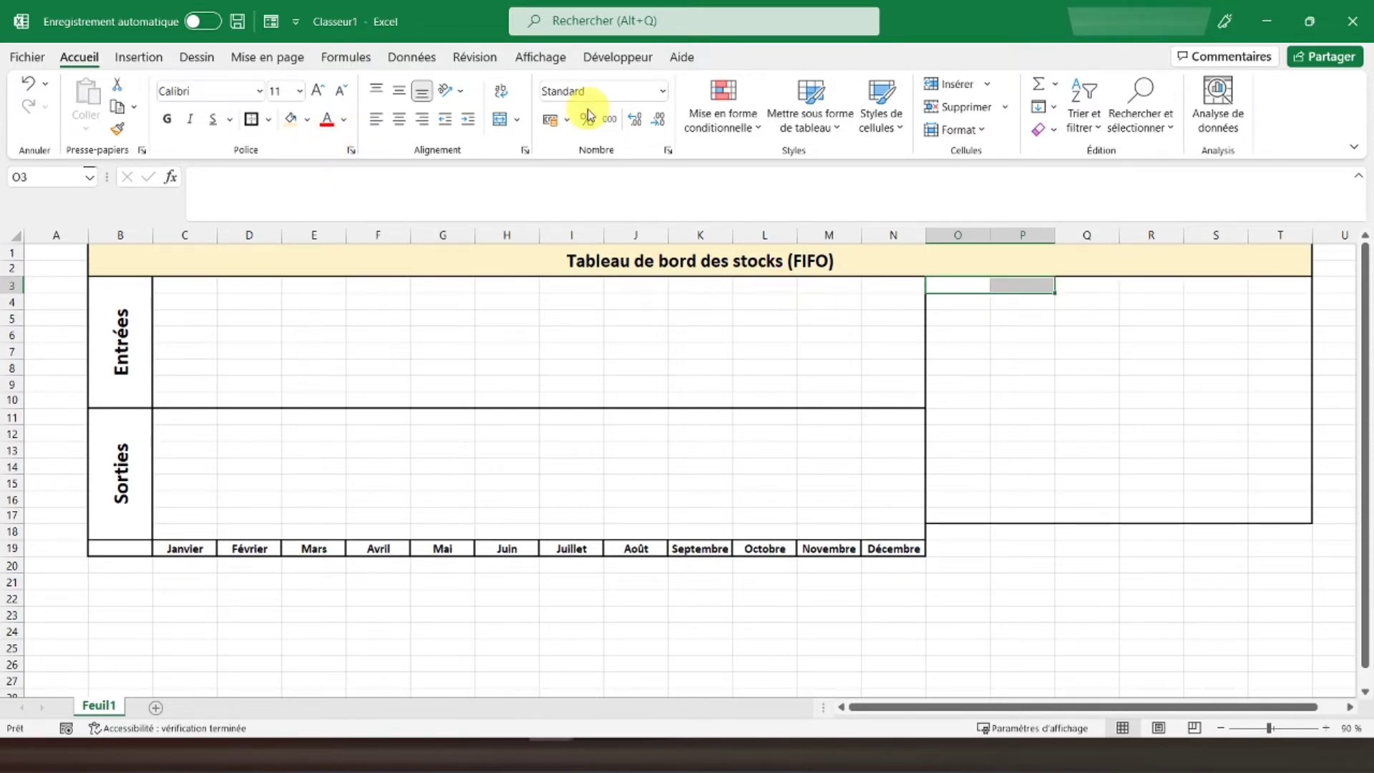
# Merge O3:P3 and enter the header Clients
pyautogui.click(499, 119)
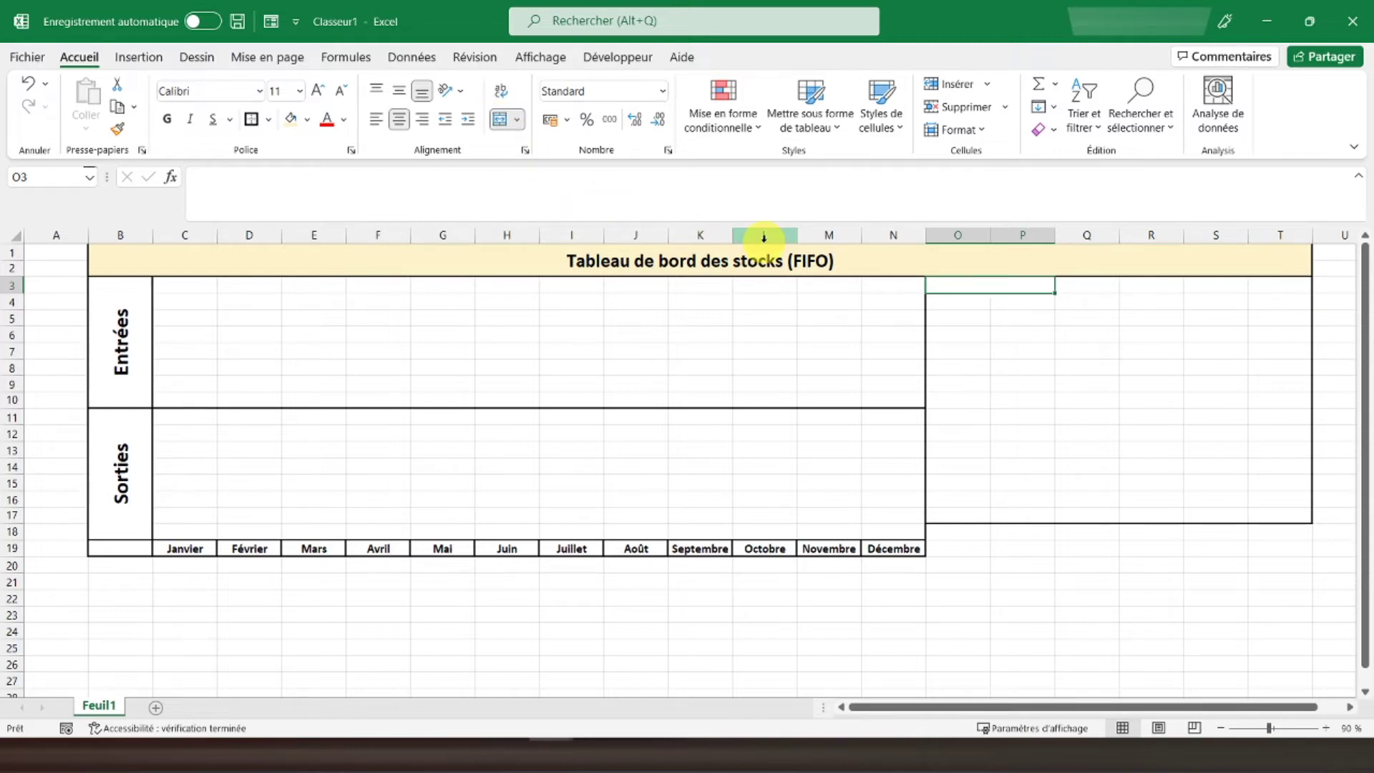
pyautogui.write('Client')
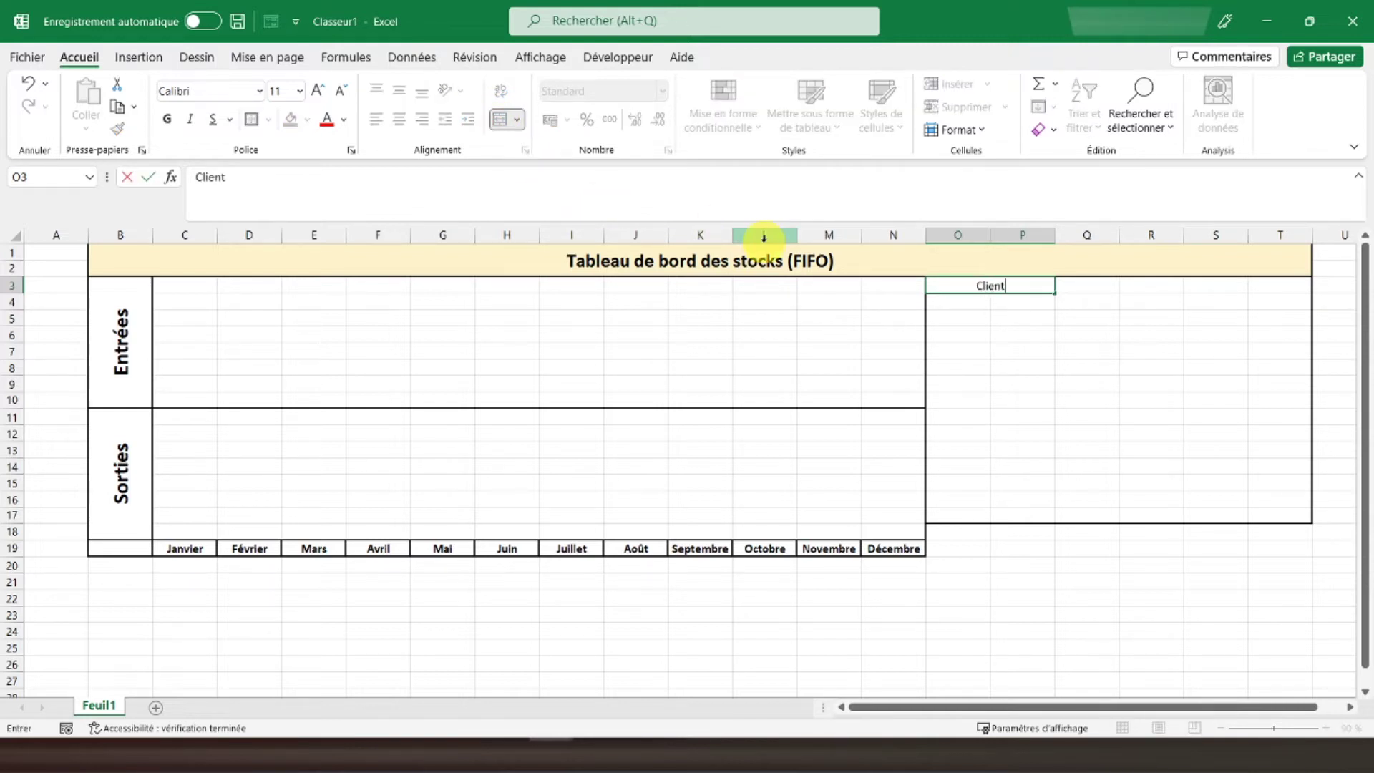
pyautogui.write('s')
pyautogui.press('Return')
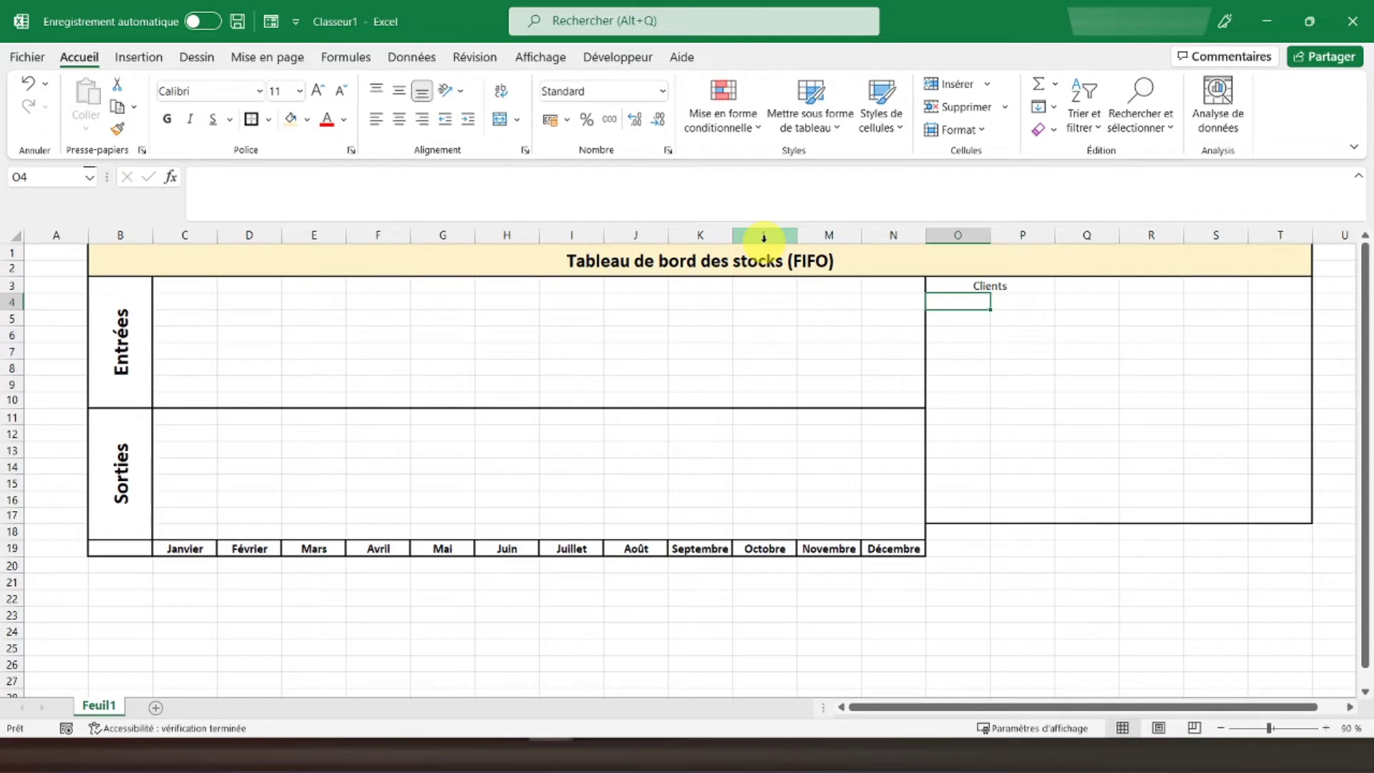
pyautogui.press('Up')
pyautogui.press('Right')
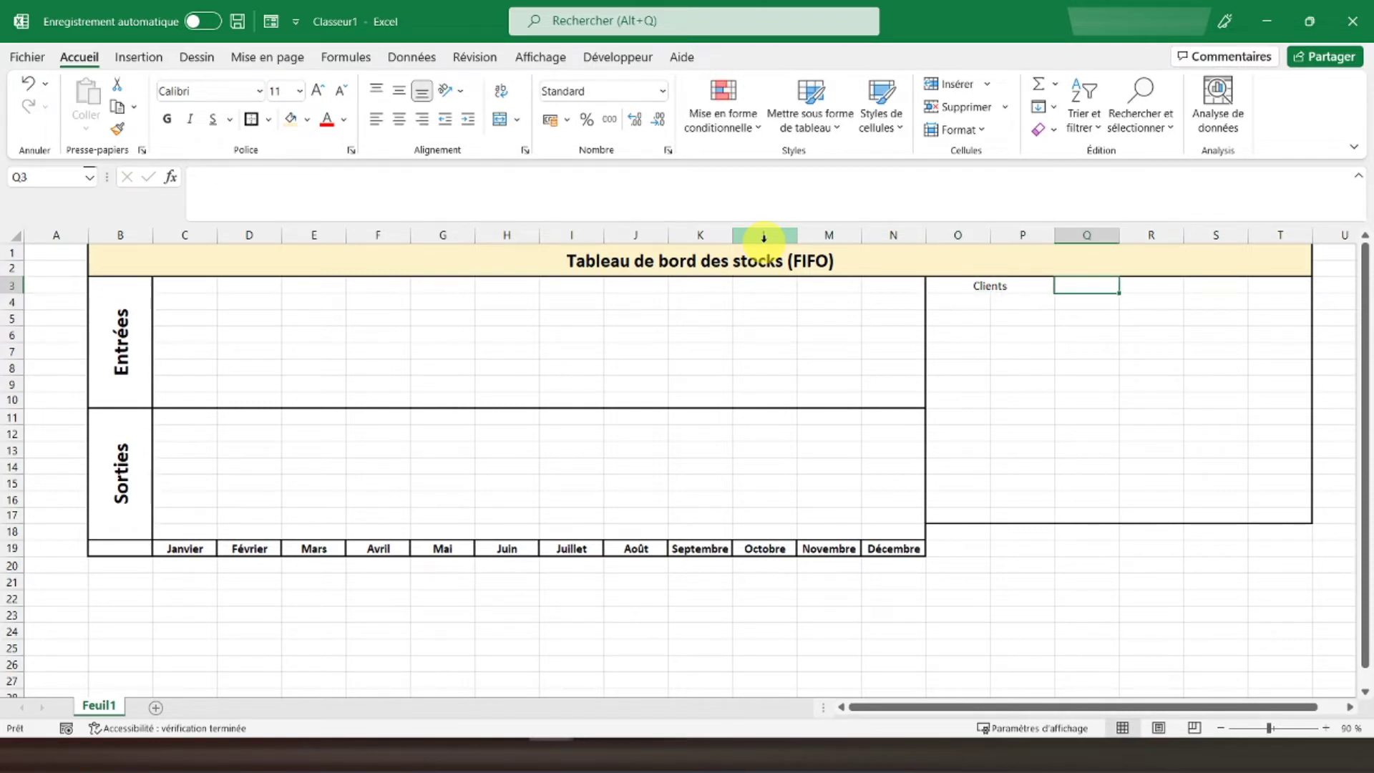
# Enter Article A in Q3, copy it across R3:T3, and centre all four headers
pyautogui.write('Article')
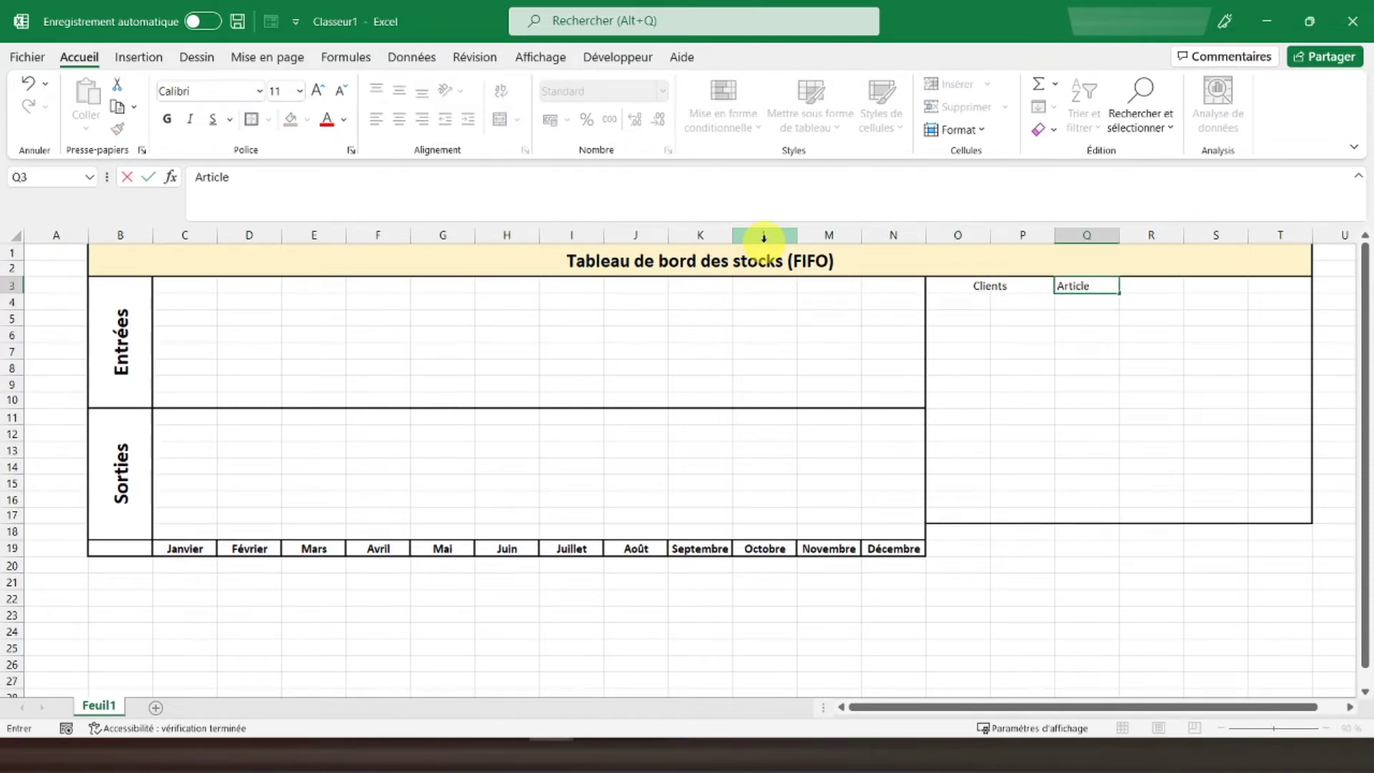
pyautogui.press('Return')
pyautogui.press('Up')
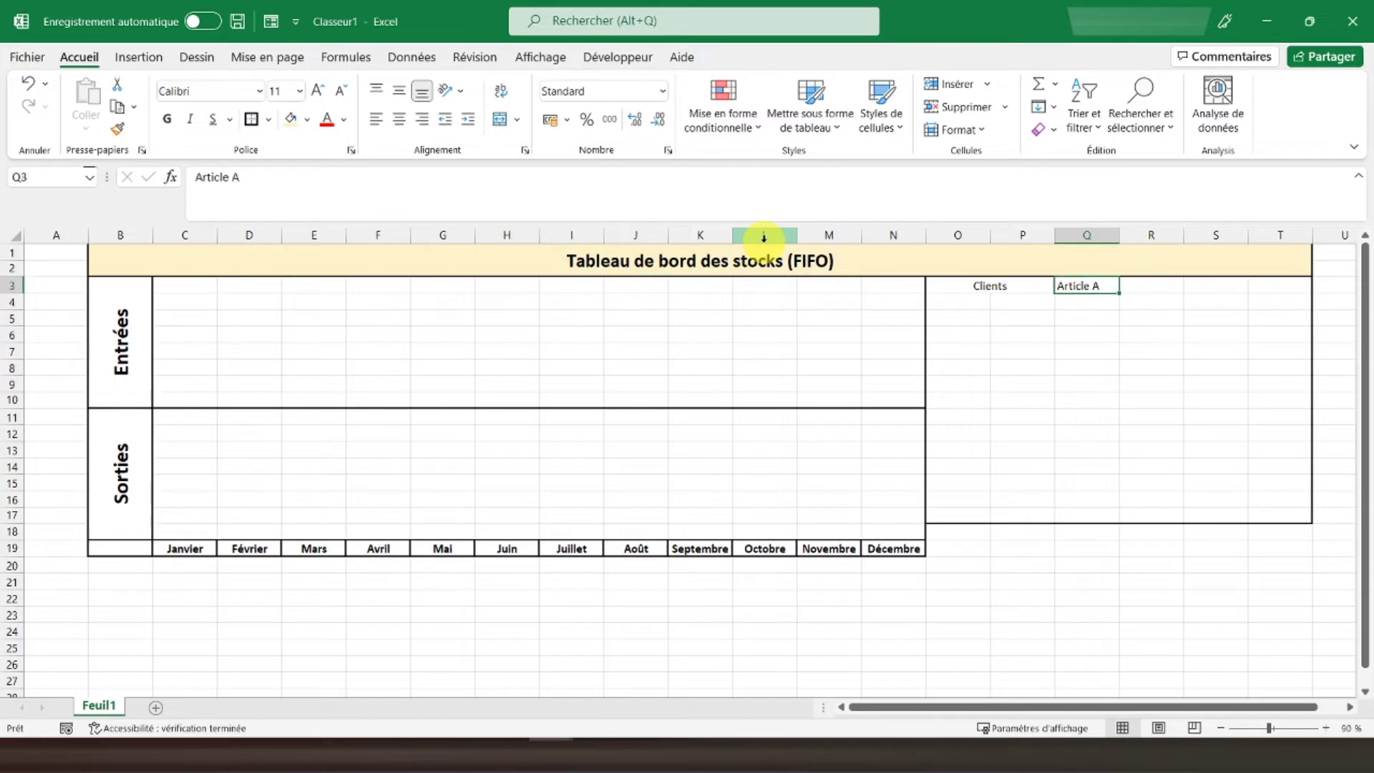
pyautogui.rightClick(1110, 283)
pyautogui.click(976, 230)
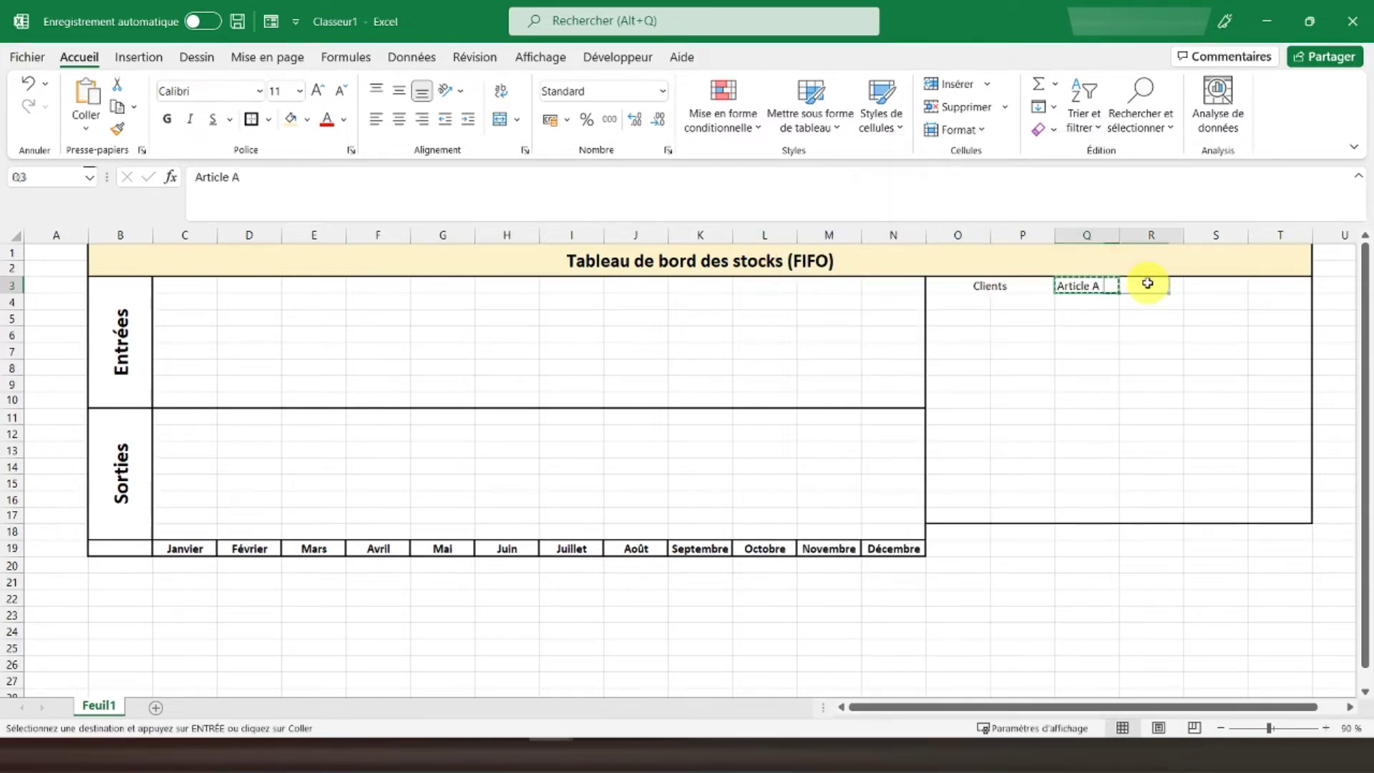
pyautogui.moveTo(1147, 283); pyautogui.dragTo(1287, 280)
pyautogui.rightClick(1291, 280)
pyautogui.click(1033, 317)
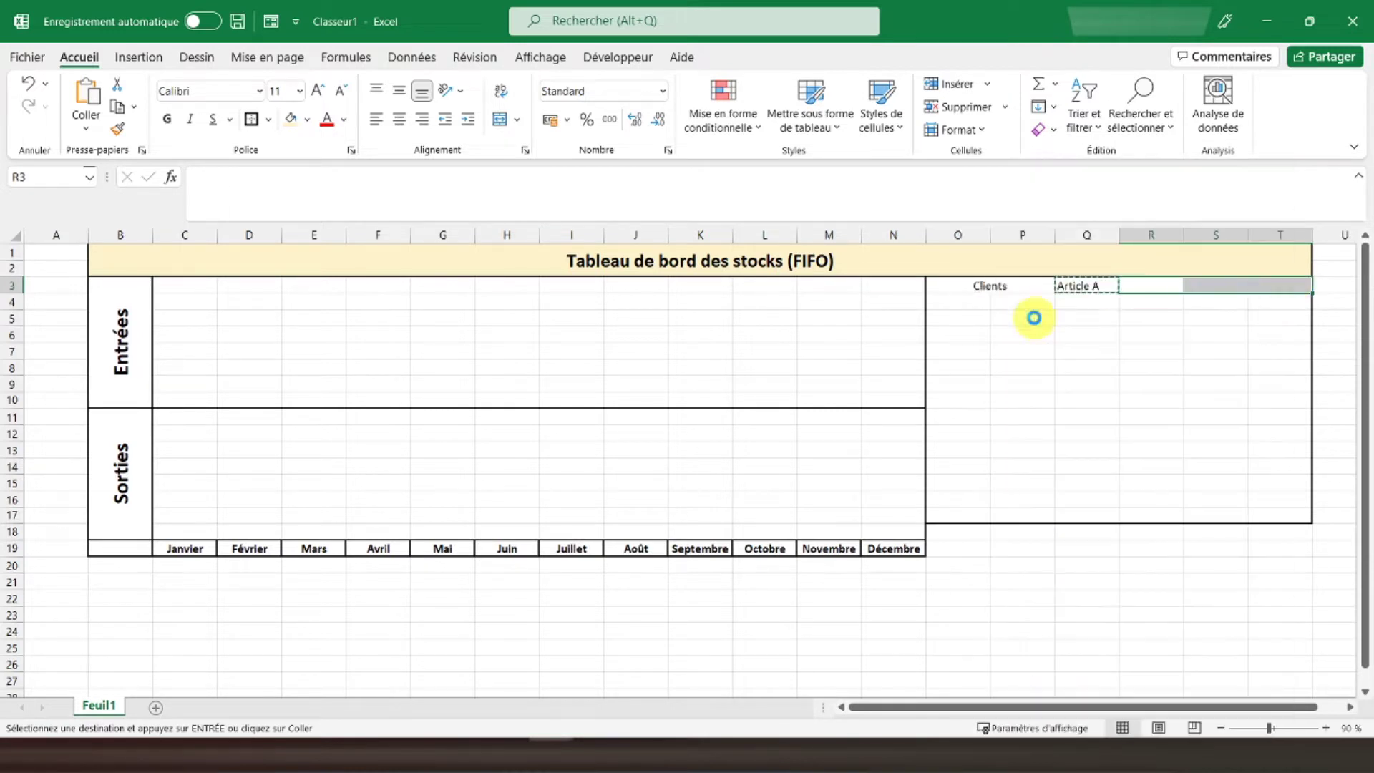
pyautogui.moveTo(1088, 285); pyautogui.dragTo(1281, 286)
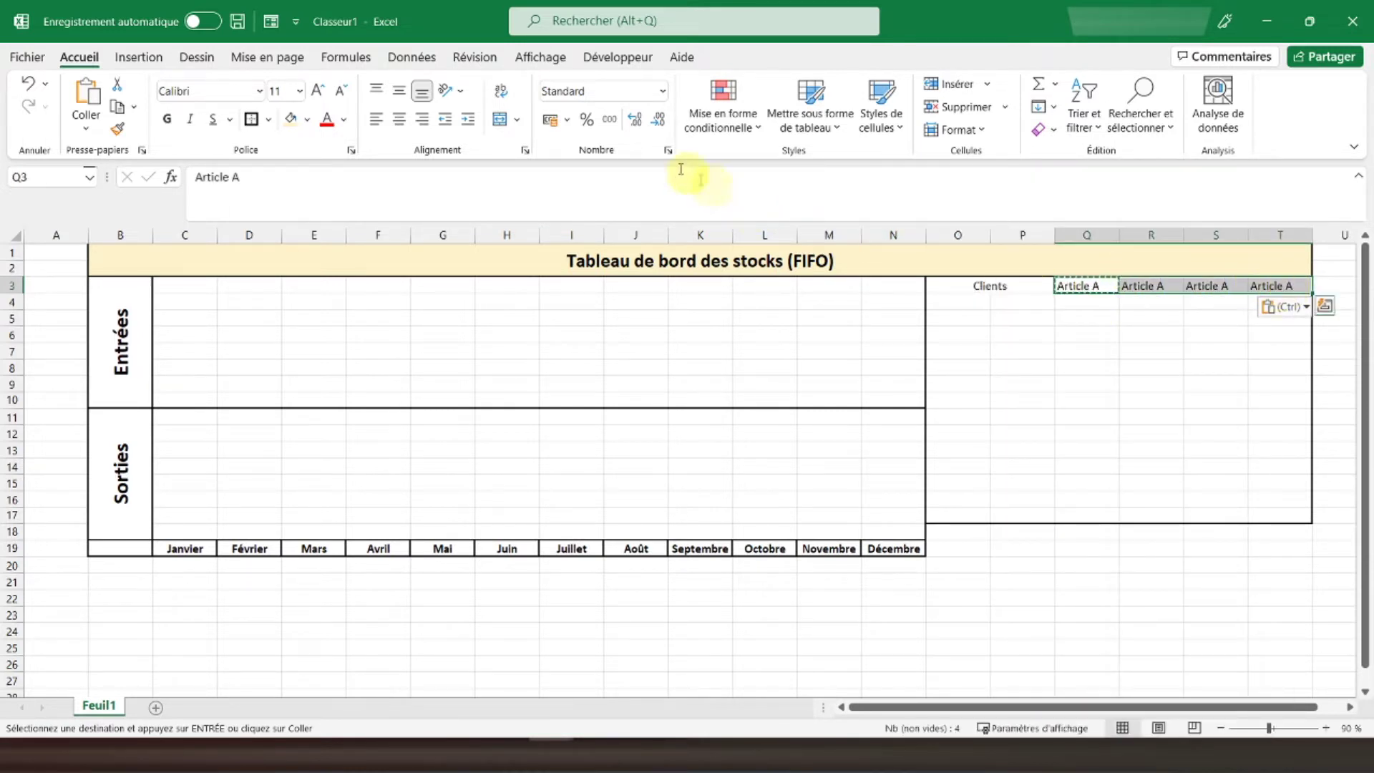
pyautogui.click(399, 119)
# Rename the copied headers in R3, S3 and T3 to Article B, Article C and Article D
pyautogui.click(1077, 285)
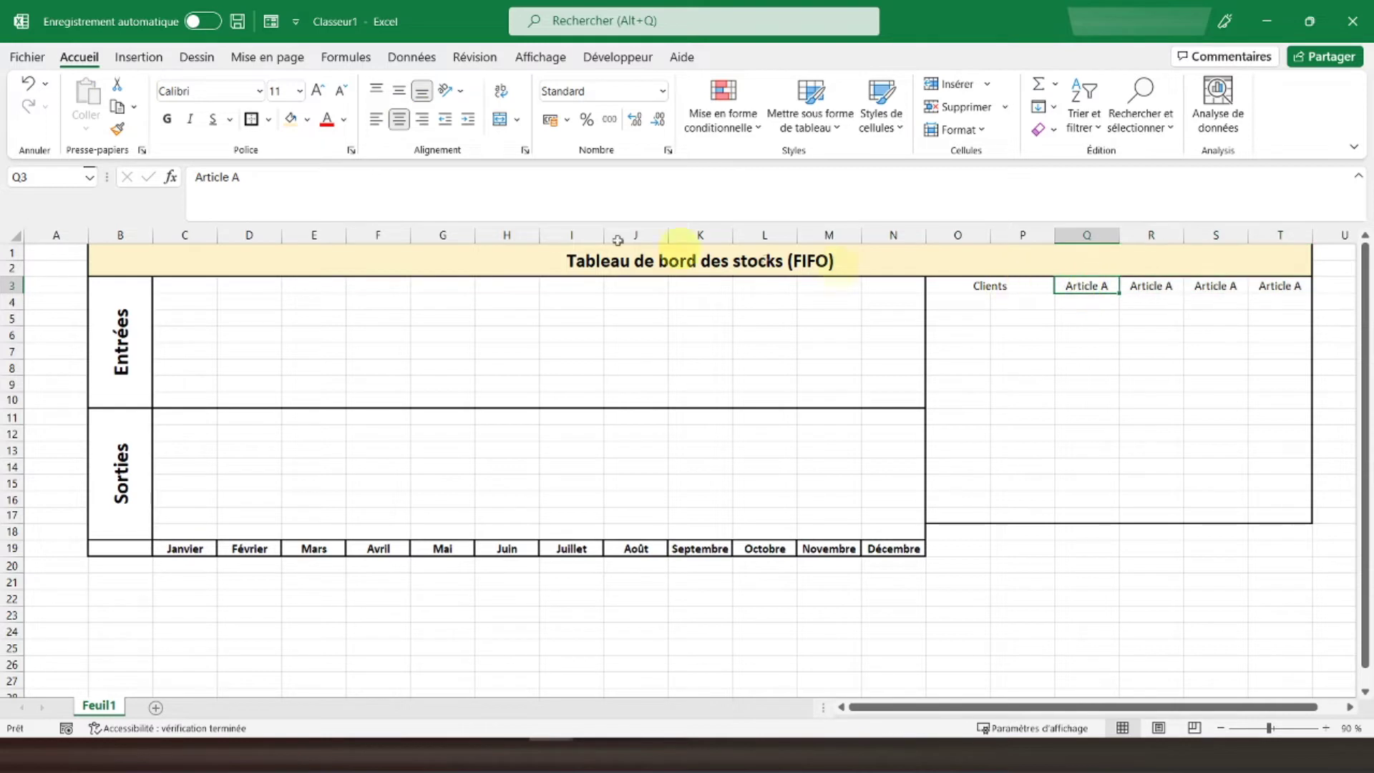
pyautogui.click(1148, 286)
pyautogui.click(433, 175)
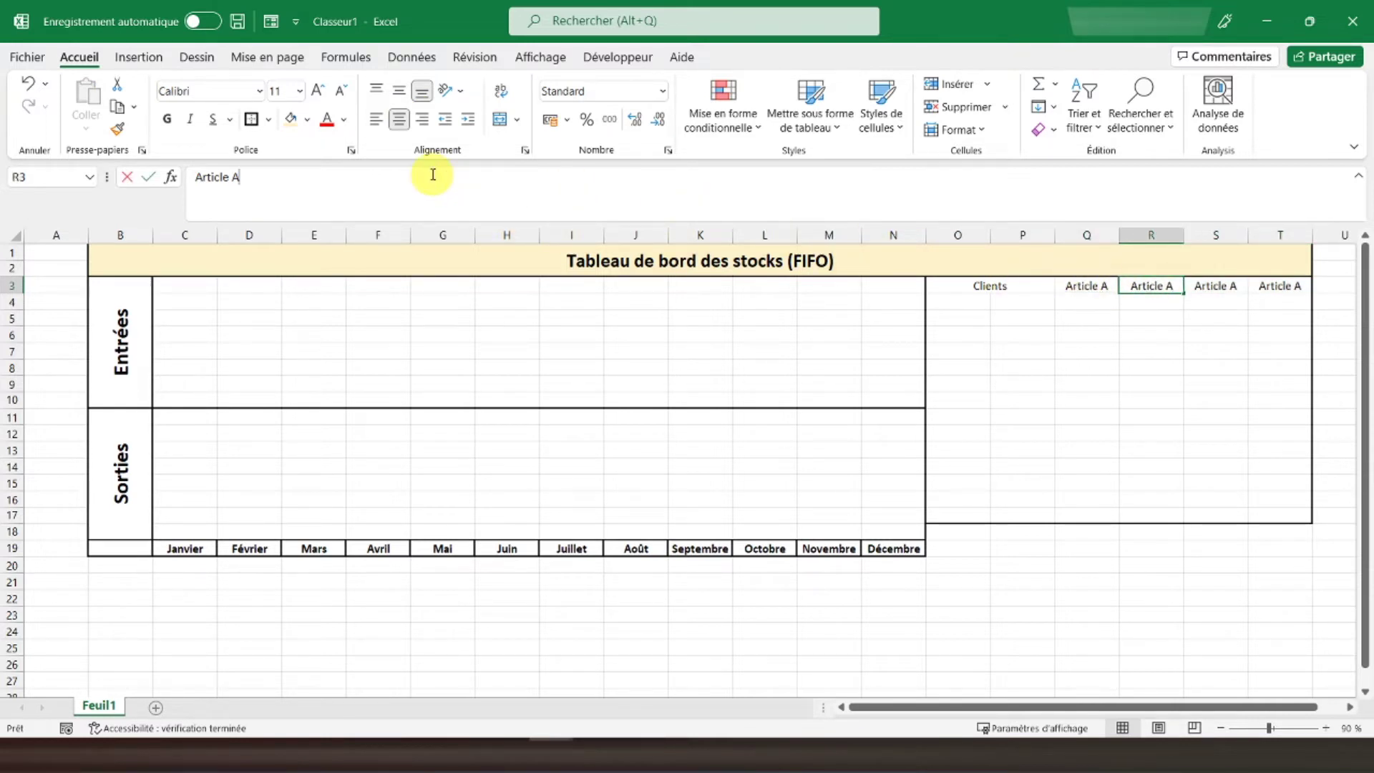
pyautogui.doubleClick(433, 174)
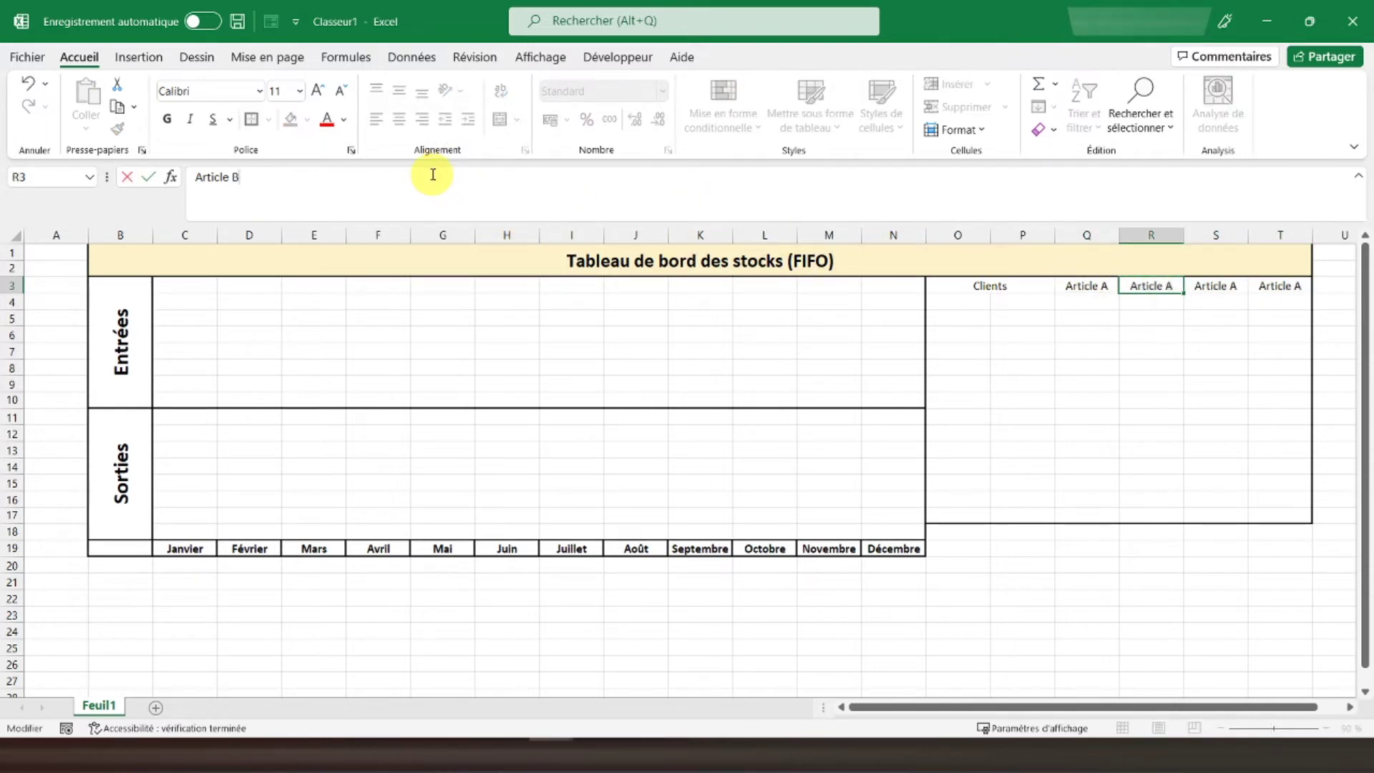
pyautogui.press('Return')
pyautogui.press('Up')
pyautogui.press('Right')
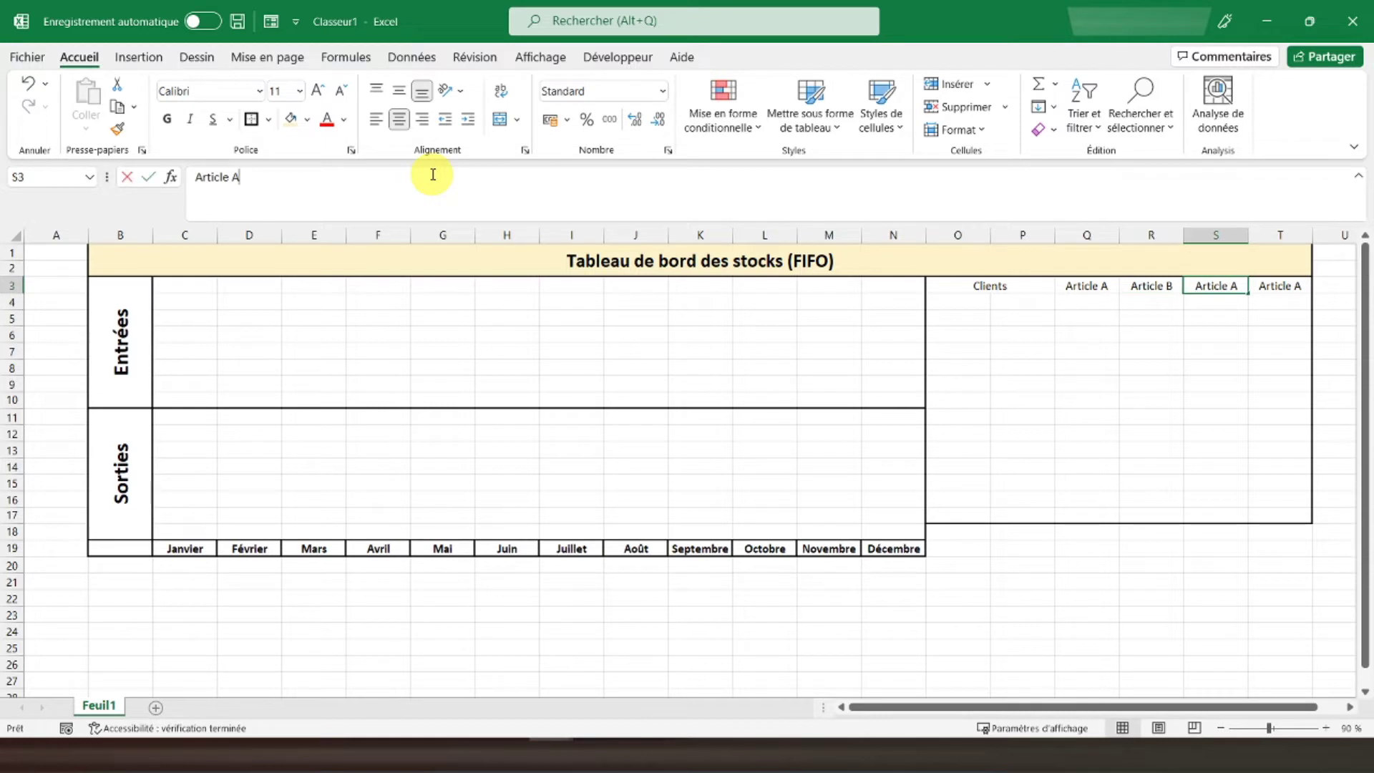
pyautogui.doubleClick(433, 174)
pyautogui.press('Return')
pyautogui.press('Up')
pyautogui.press('Right')
pyautogui.doubleClick(433, 174)
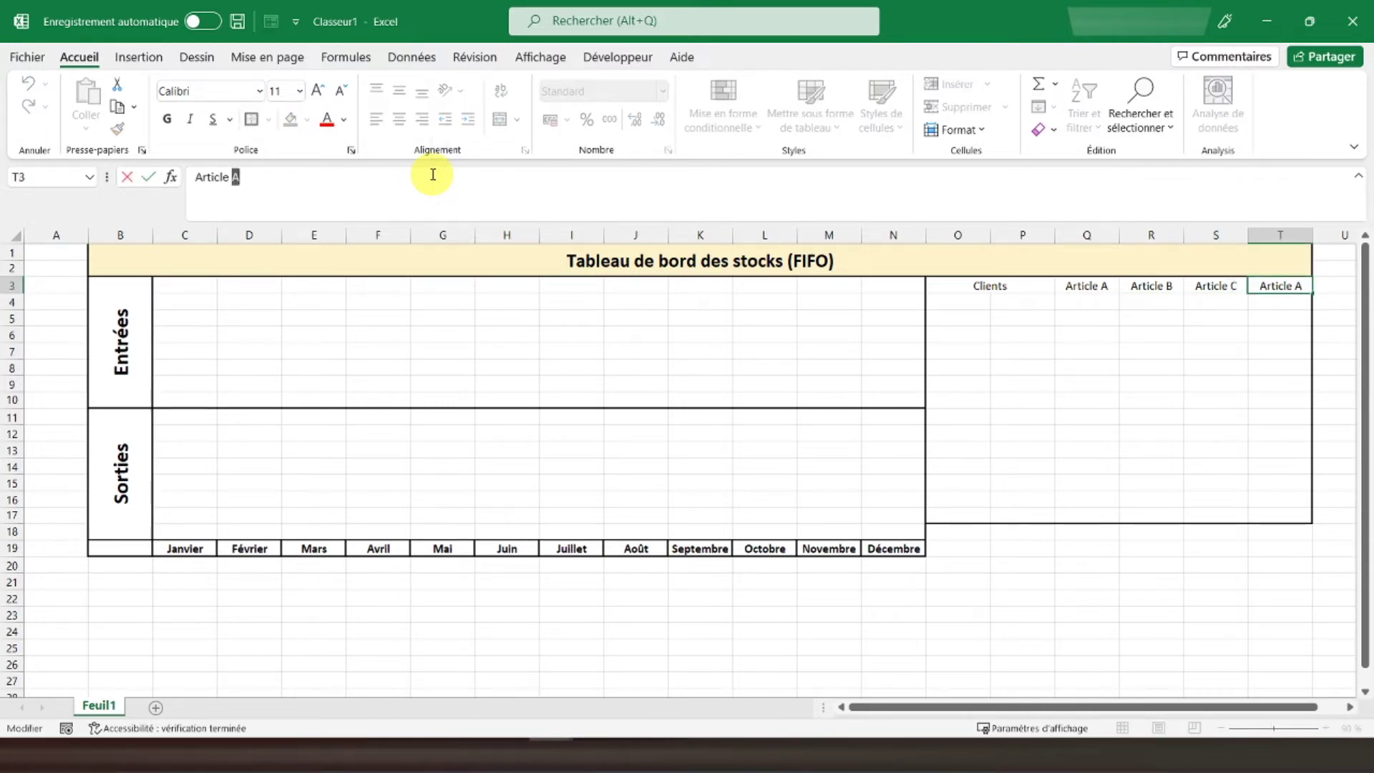
pyautogui.write('D')
pyautogui.press('Return')
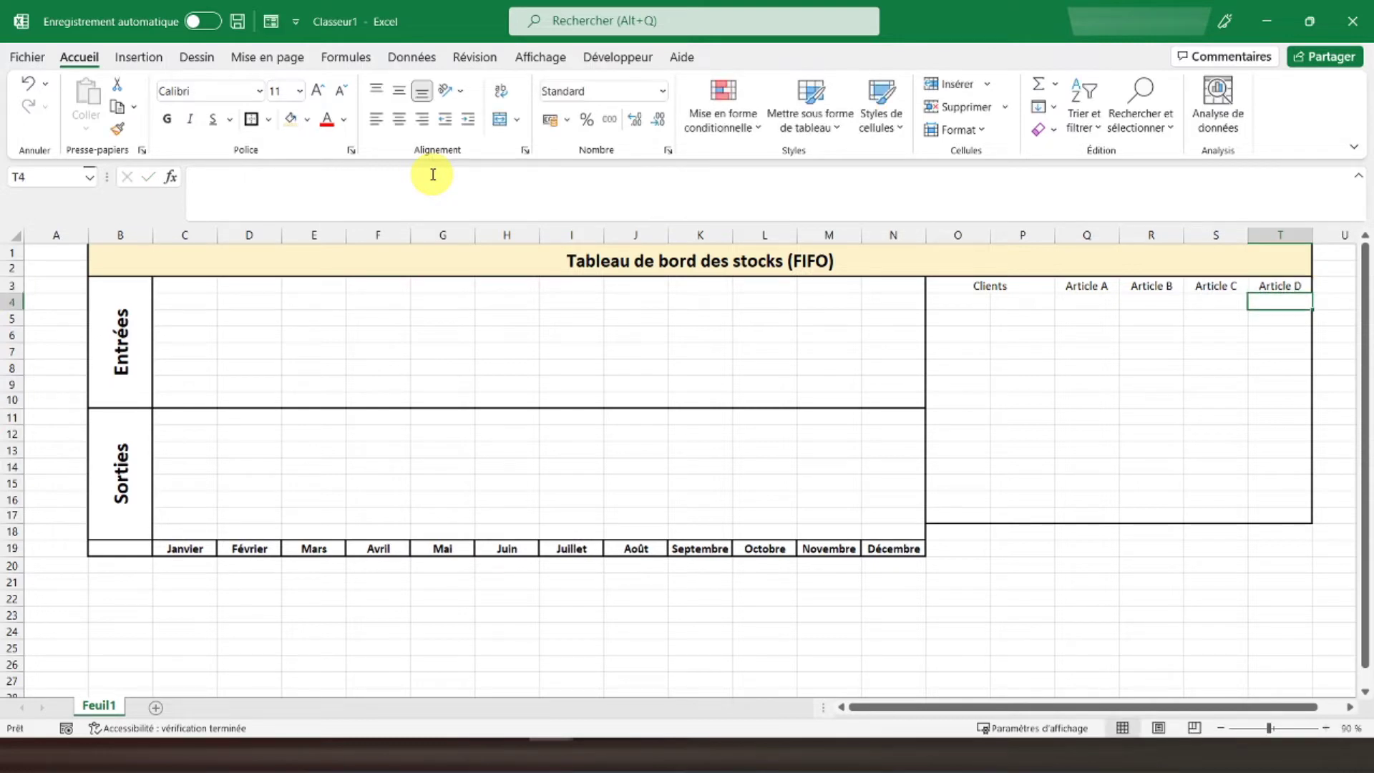
pyautogui.moveTo(966, 285); pyautogui.dragTo(1257, 286)
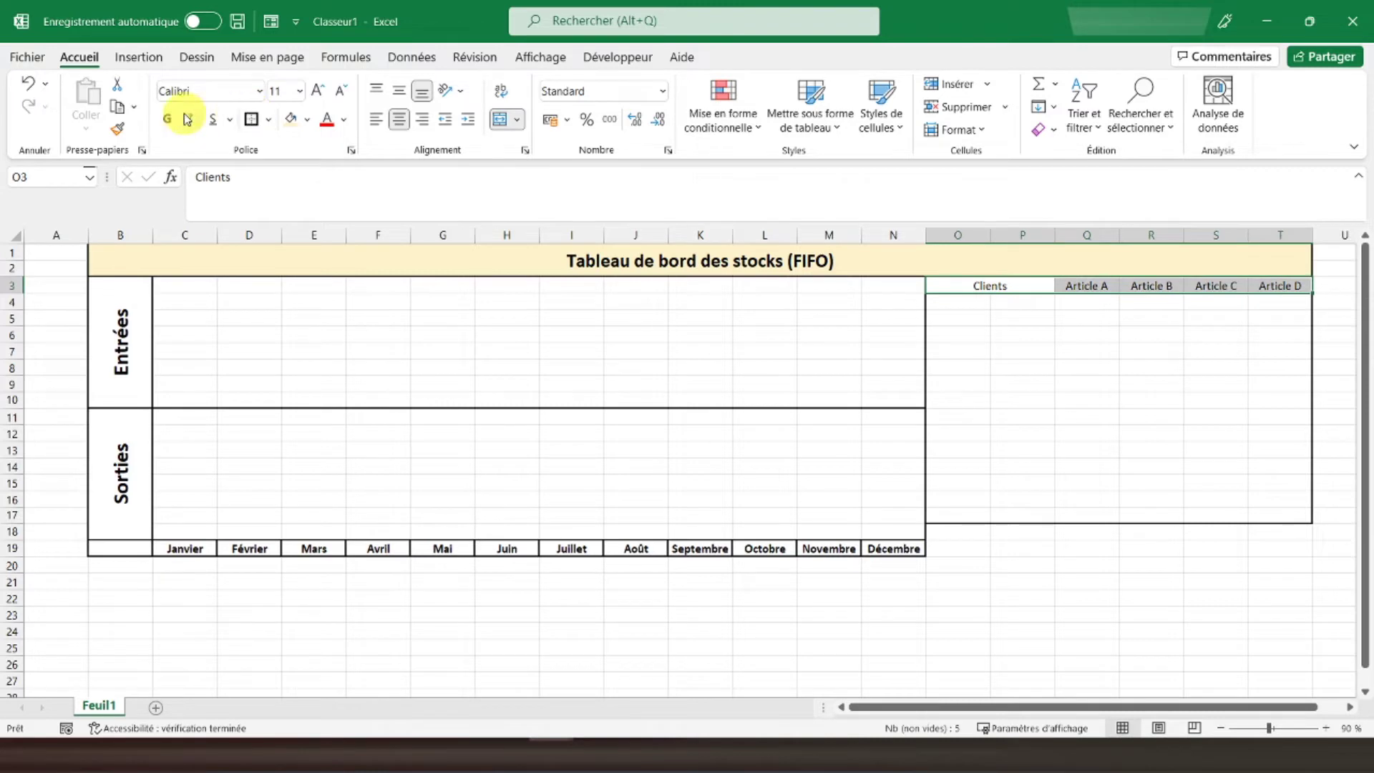
pyautogui.click(945, 337)
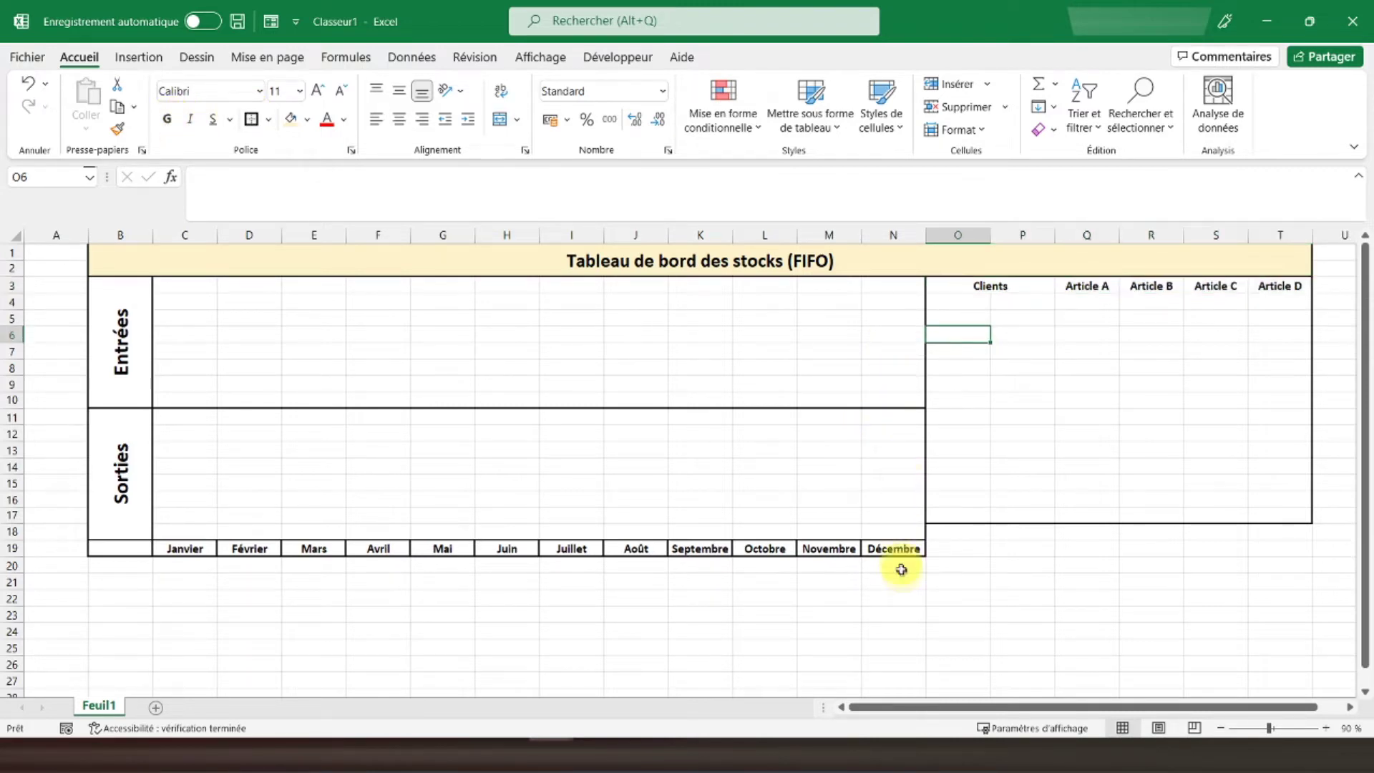
pyautogui.scroll(-1, 902, 571)
pyautogui.scroll(-1, 902, 571)
pyautogui.scroll(-2, 901, 571)
pyautogui.scroll(1, 901, 571)
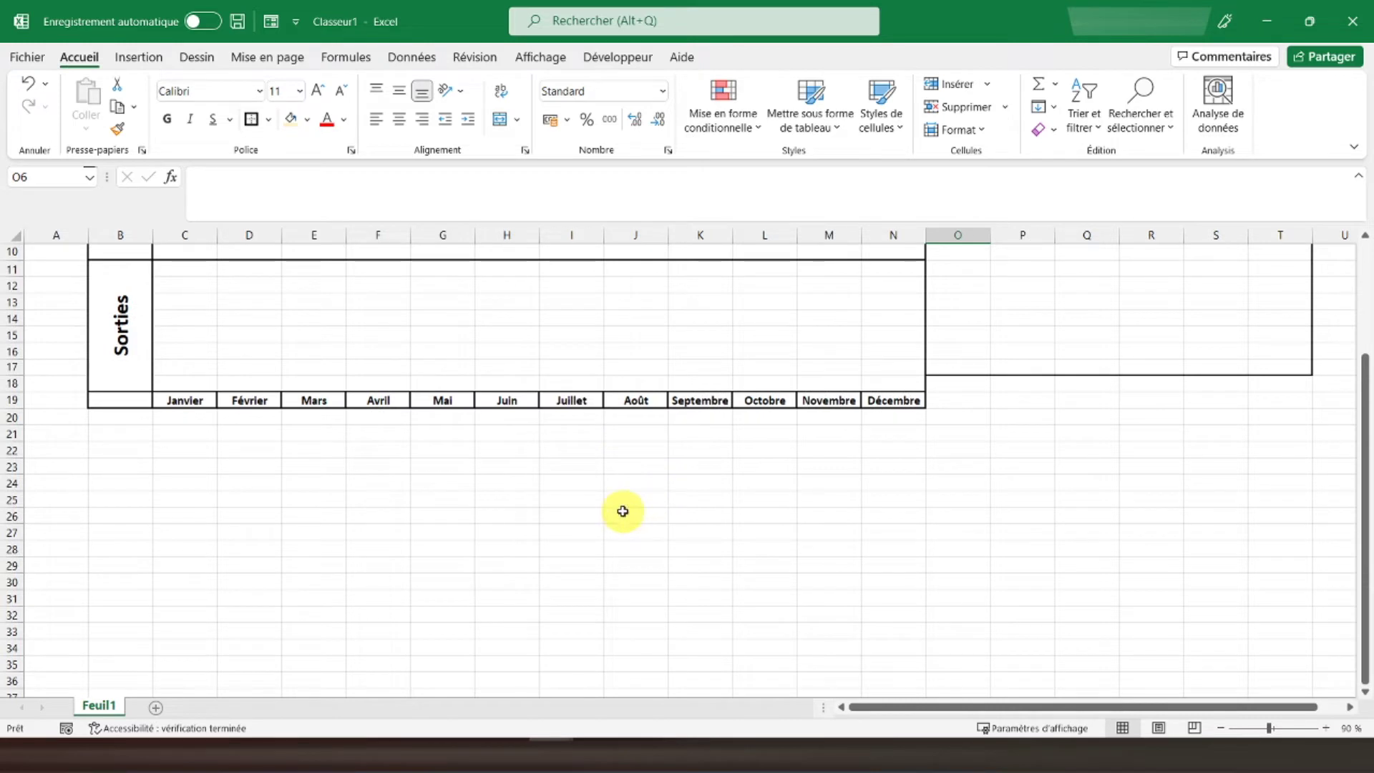
pyautogui.scroll(-1, 155, 430)
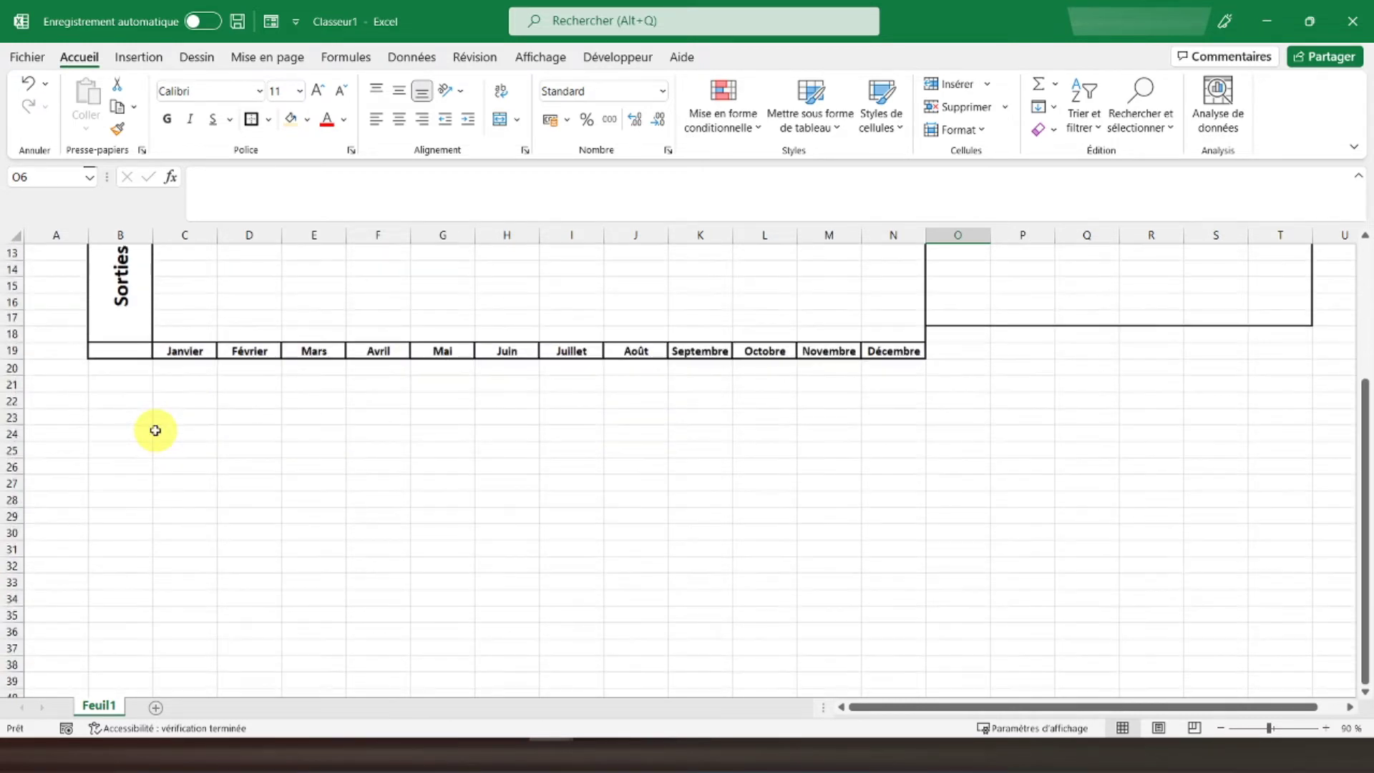
pyautogui.moveTo(118, 367); pyautogui.dragTo(119, 464)
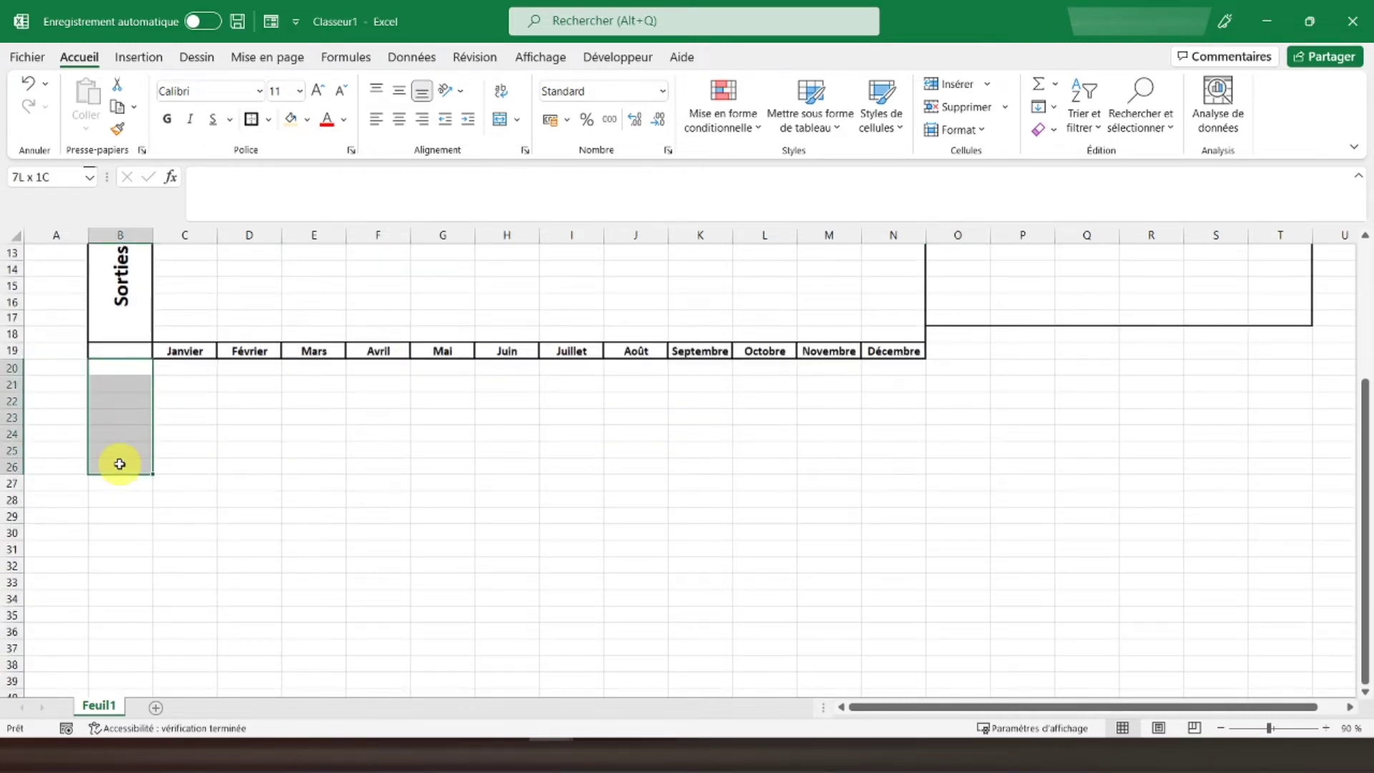
# Merge B20:B31 into a 90° vertical Indicateurs label, middle-aligned and bold at 20 pt
pyautogui.moveTo(118, 501); pyautogui.dragTo(113, 550)
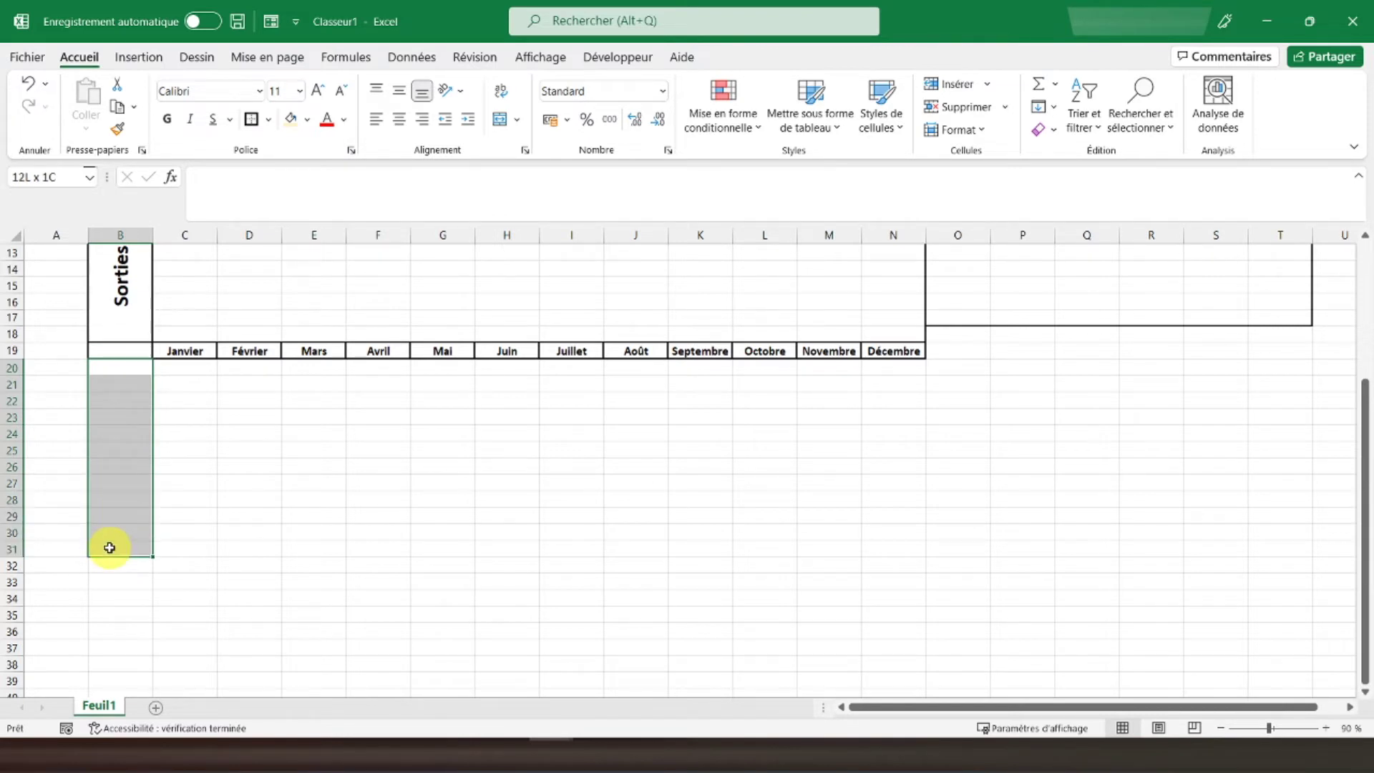
pyautogui.click(497, 122)
pyautogui.rightClick(114, 415)
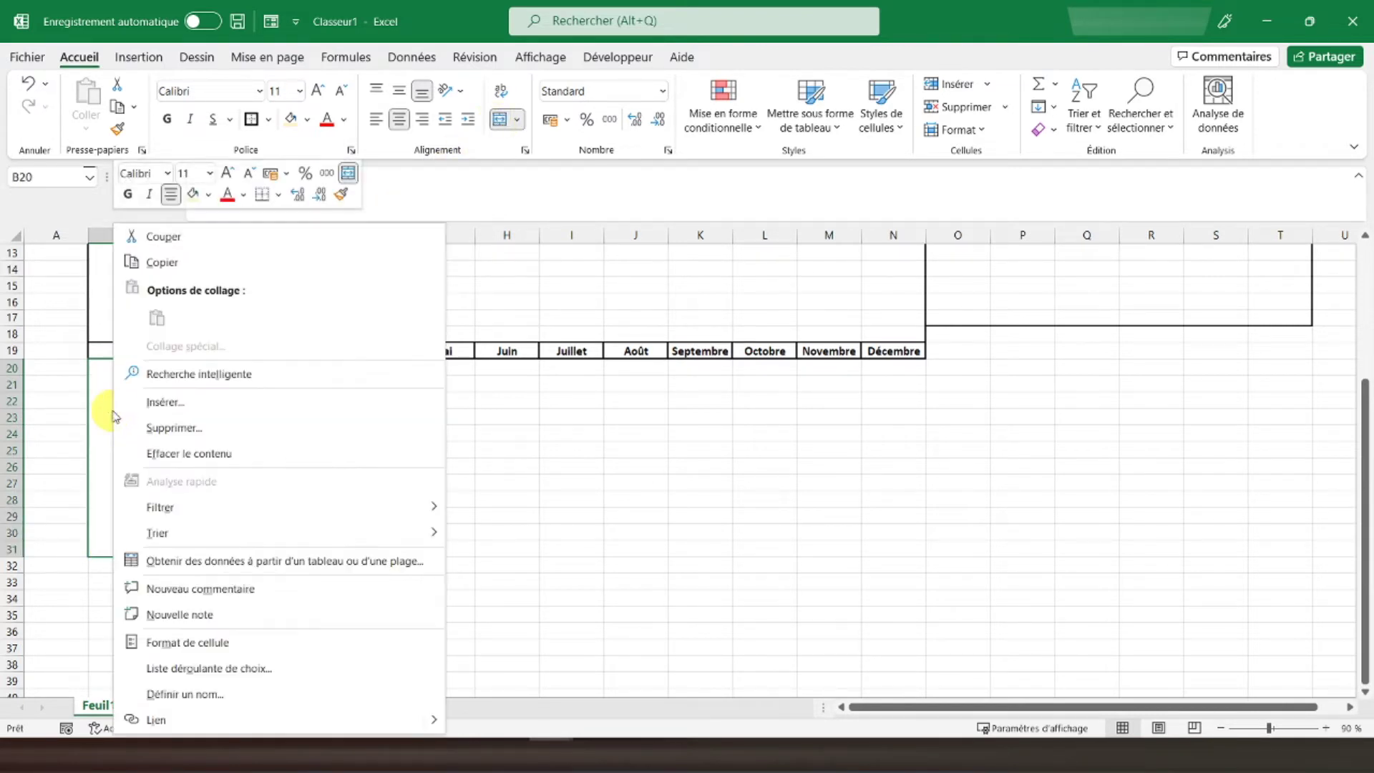
pyautogui.click(187, 642)
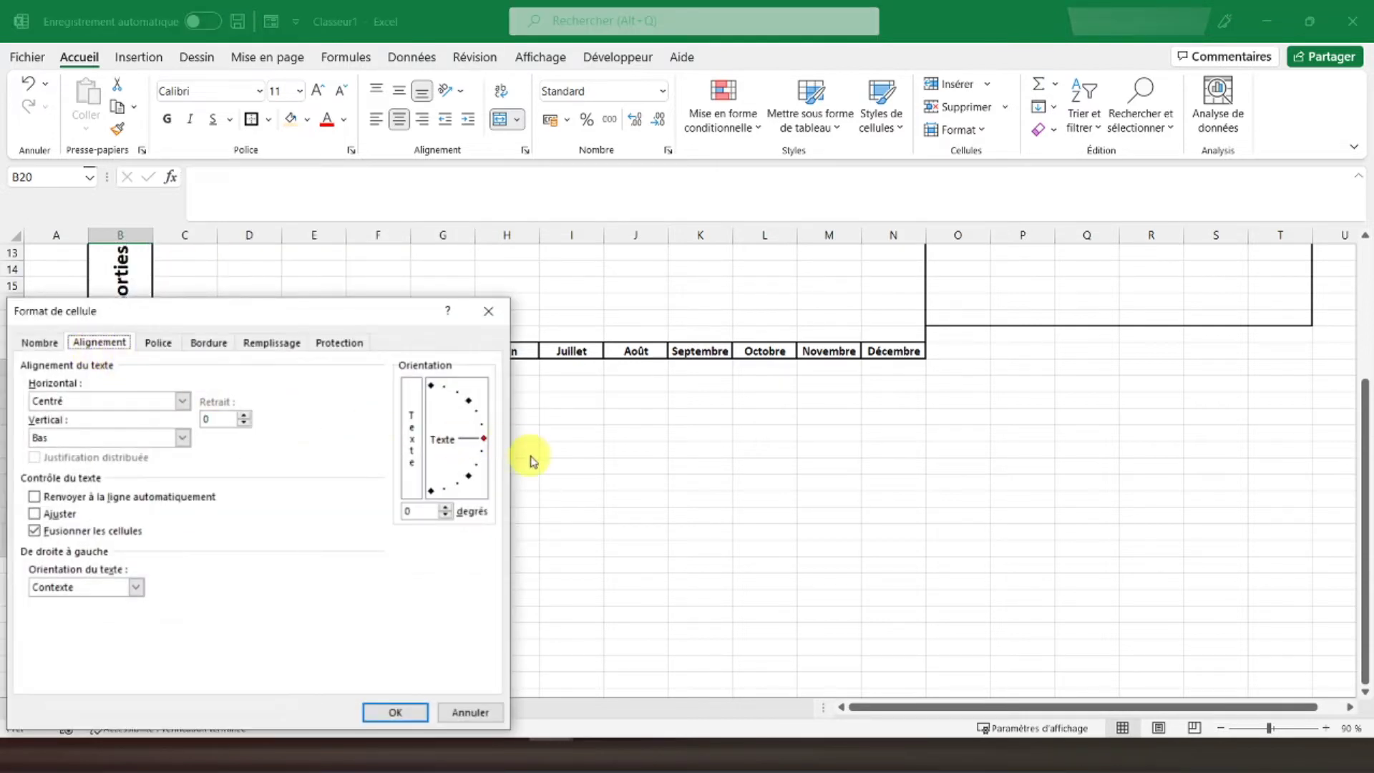
pyautogui.click(431, 385)
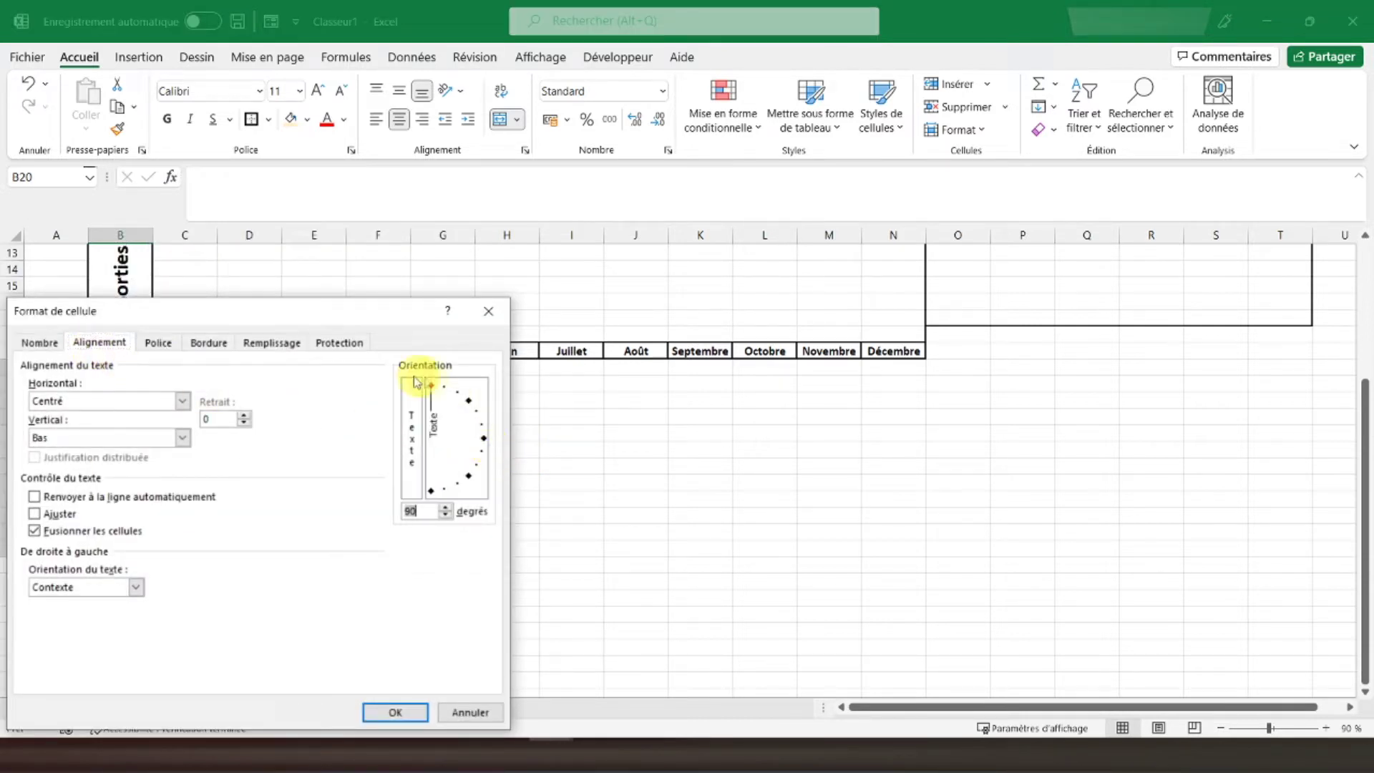
pyautogui.click(393, 711)
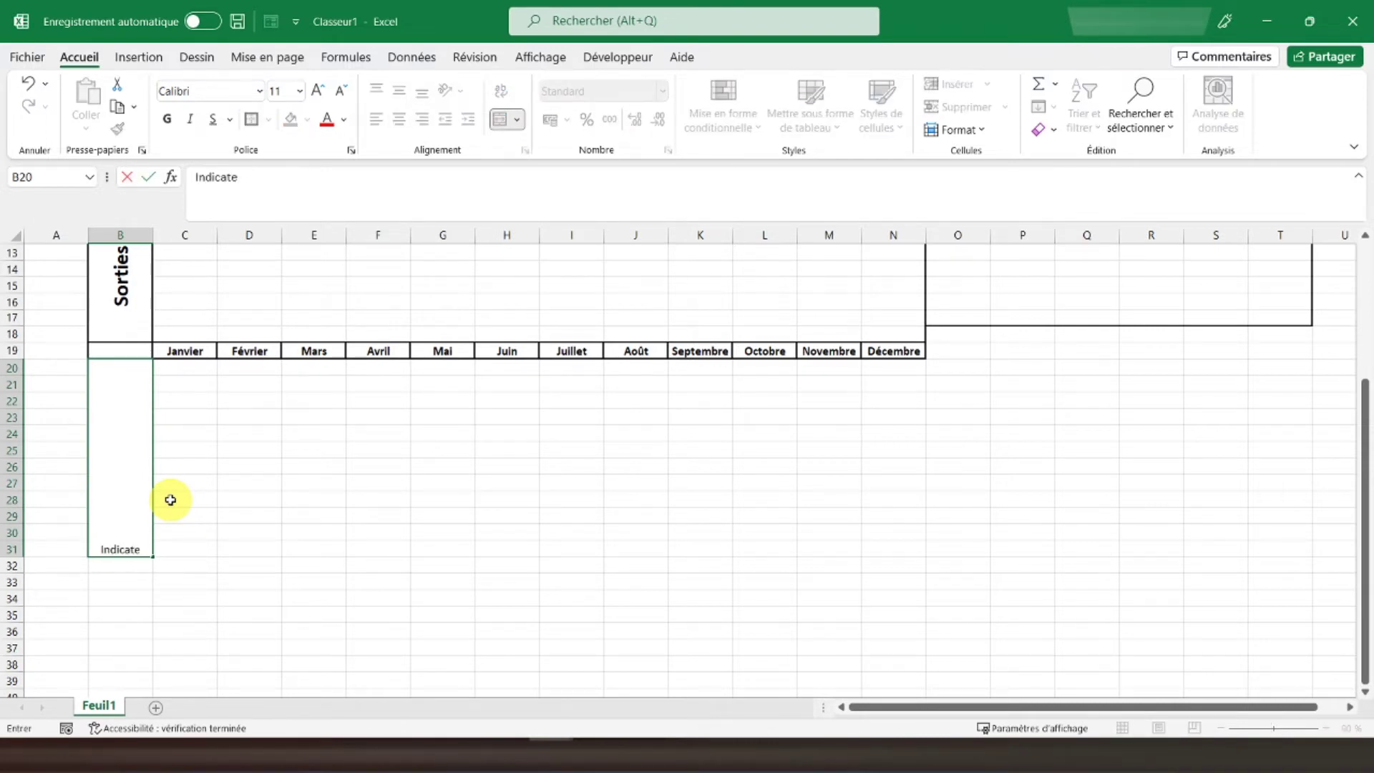
pyautogui.press('Return')
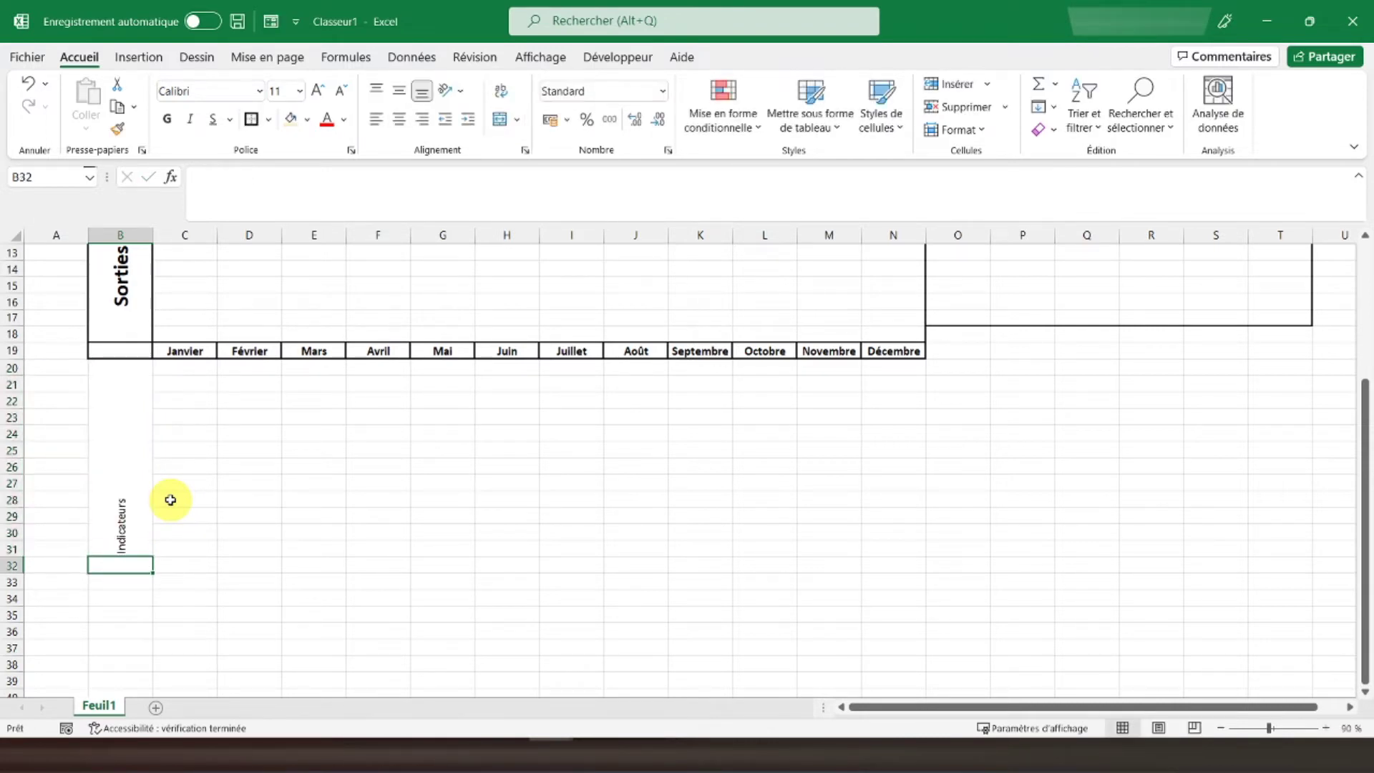
pyautogui.click(142, 454)
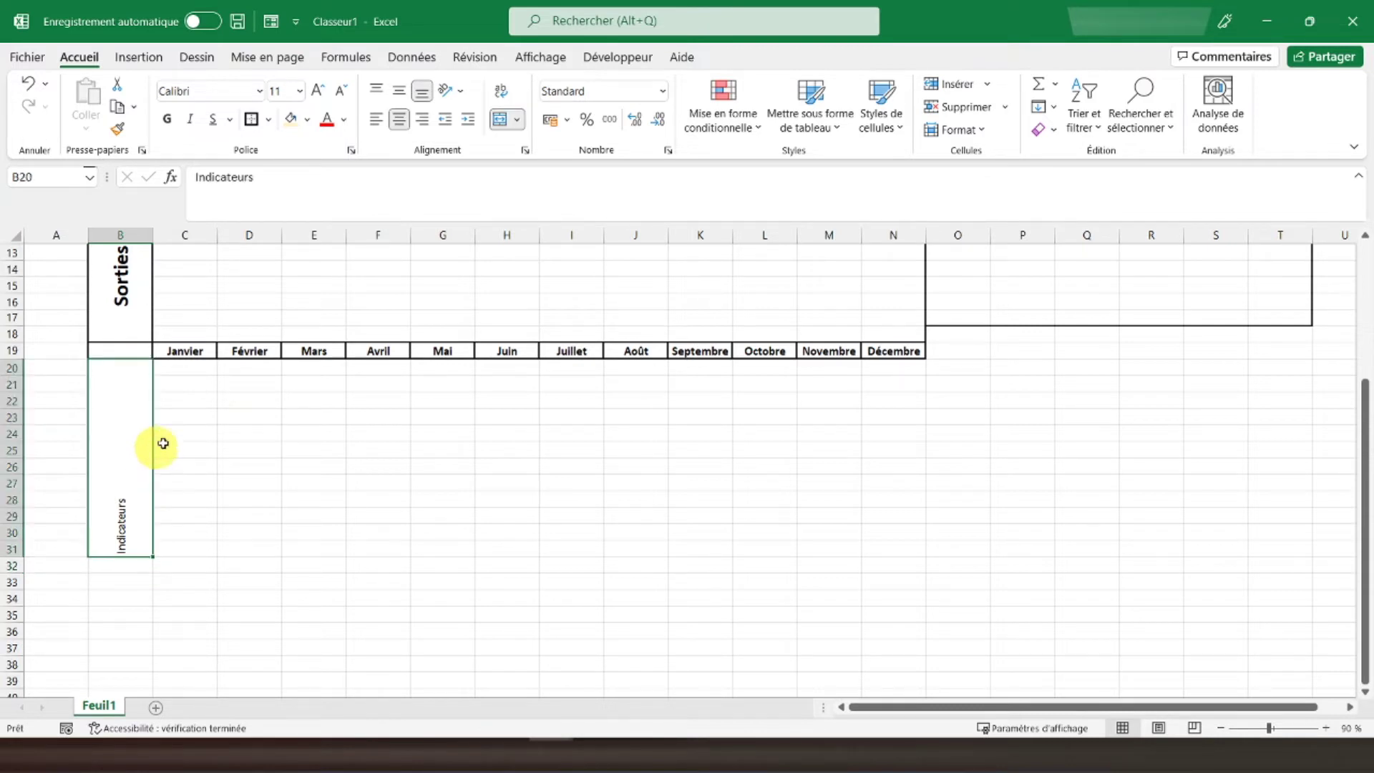
pyautogui.click(397, 93)
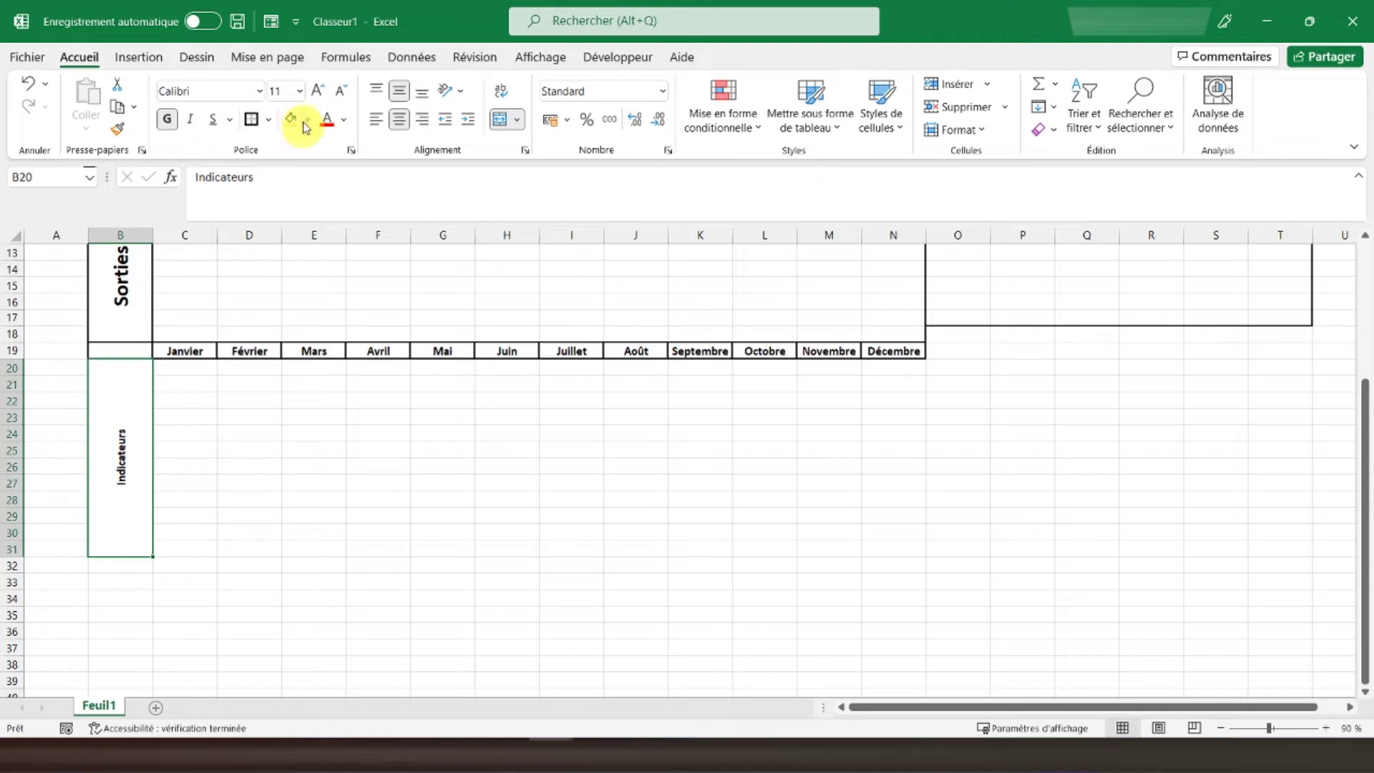
pyautogui.click(286, 91)
pyautogui.write('20')
pyautogui.press('Return')
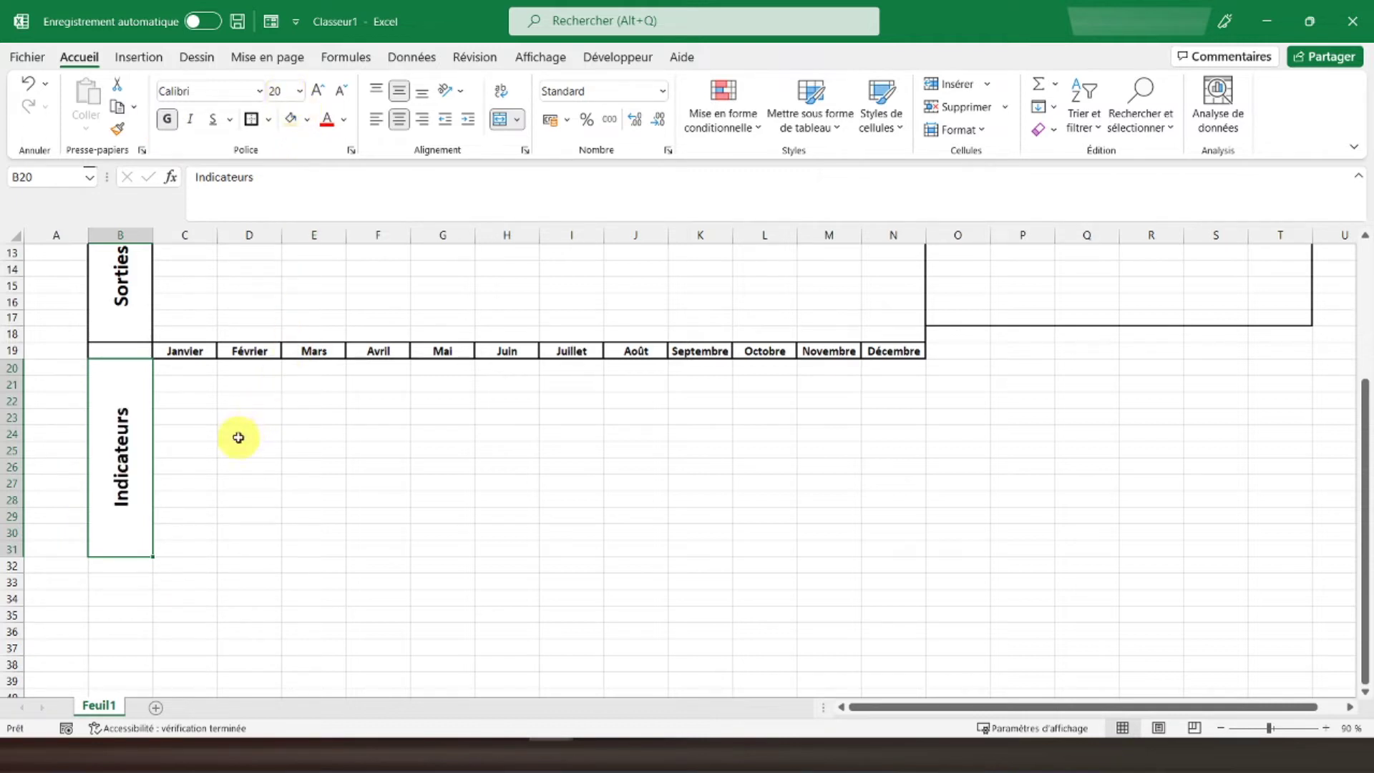
pyautogui.moveTo(180, 367); pyautogui.dragTo(284, 486)
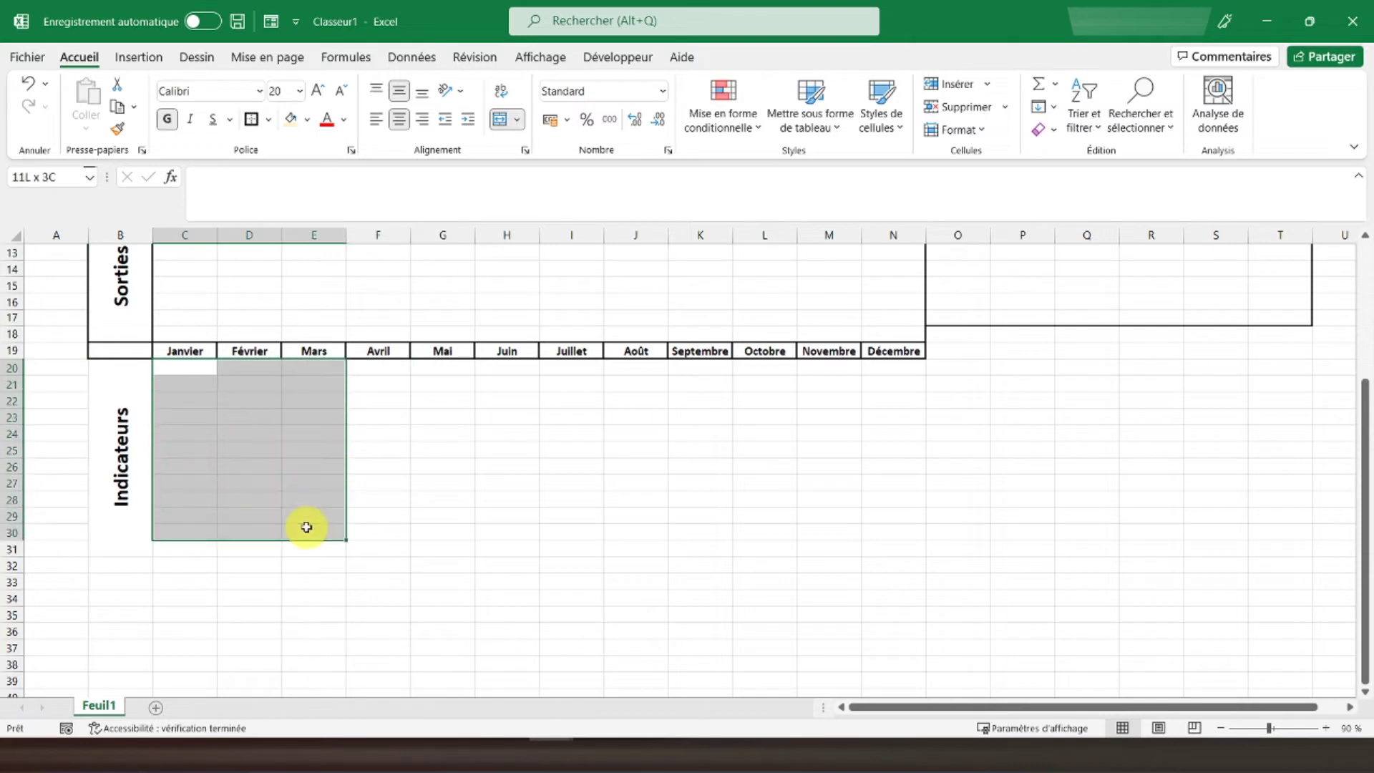
# Outline the three-month blocks C20:E31 through L20:N31 with outside borders
pyautogui.moveTo(284, 487); pyautogui.dragTo(319, 551)
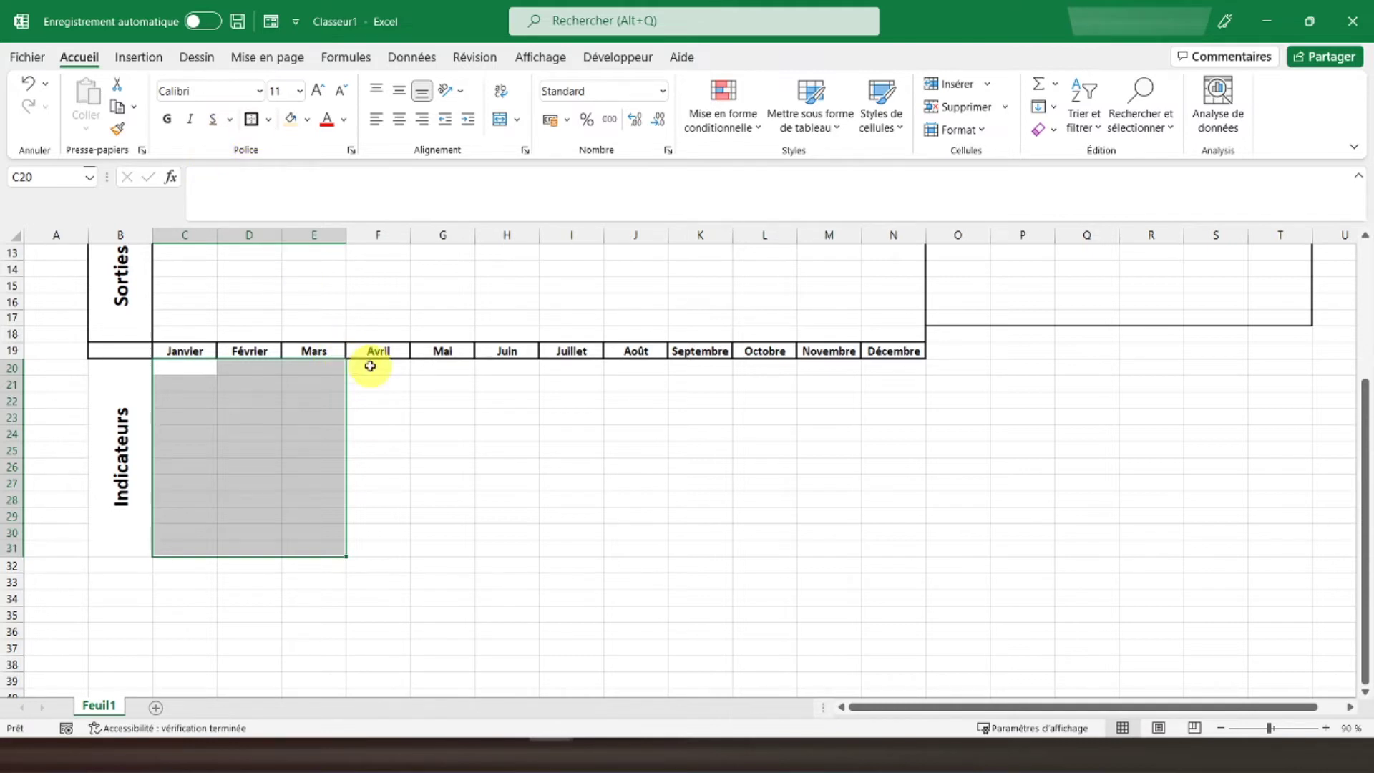
pyautogui.moveTo(370, 365); pyautogui.dragTo(891, 545)
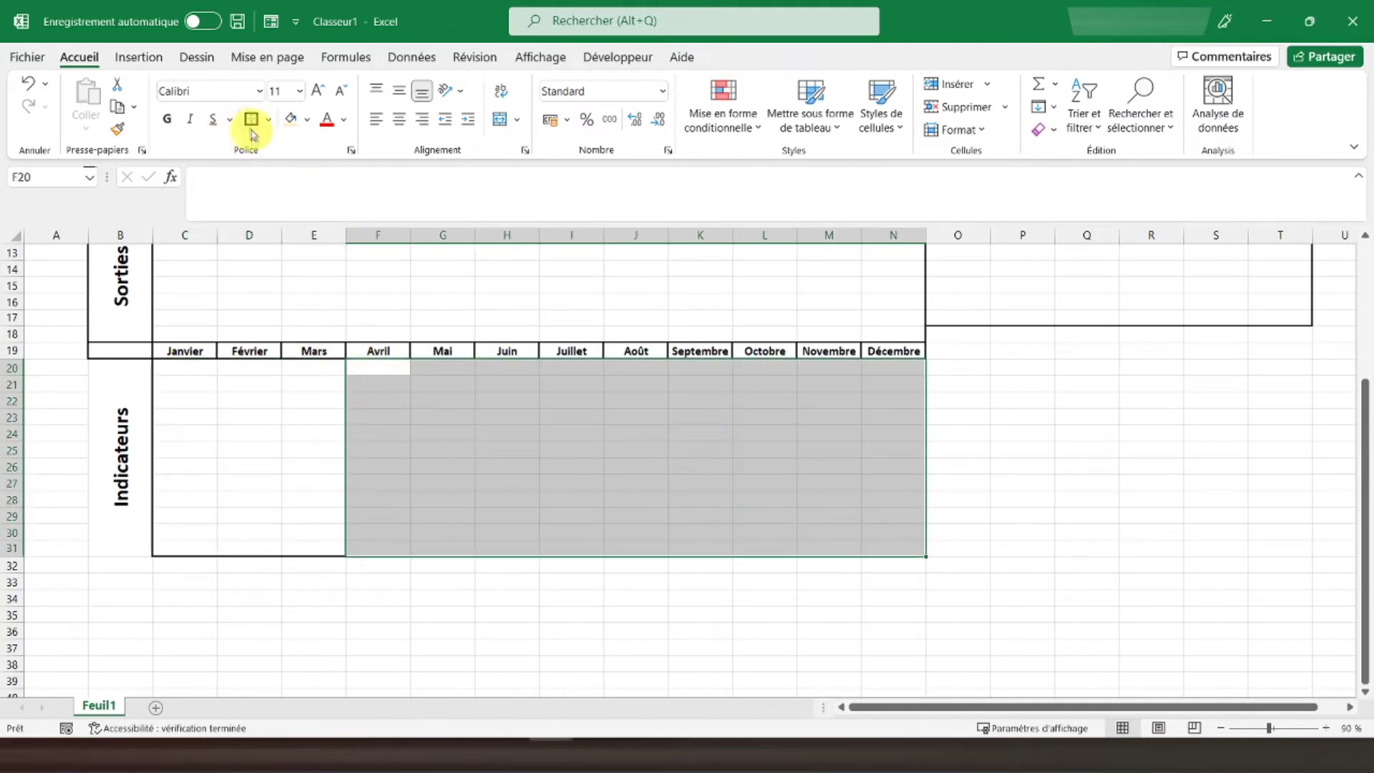
pyautogui.moveTo(561, 364); pyautogui.dragTo(693, 546)
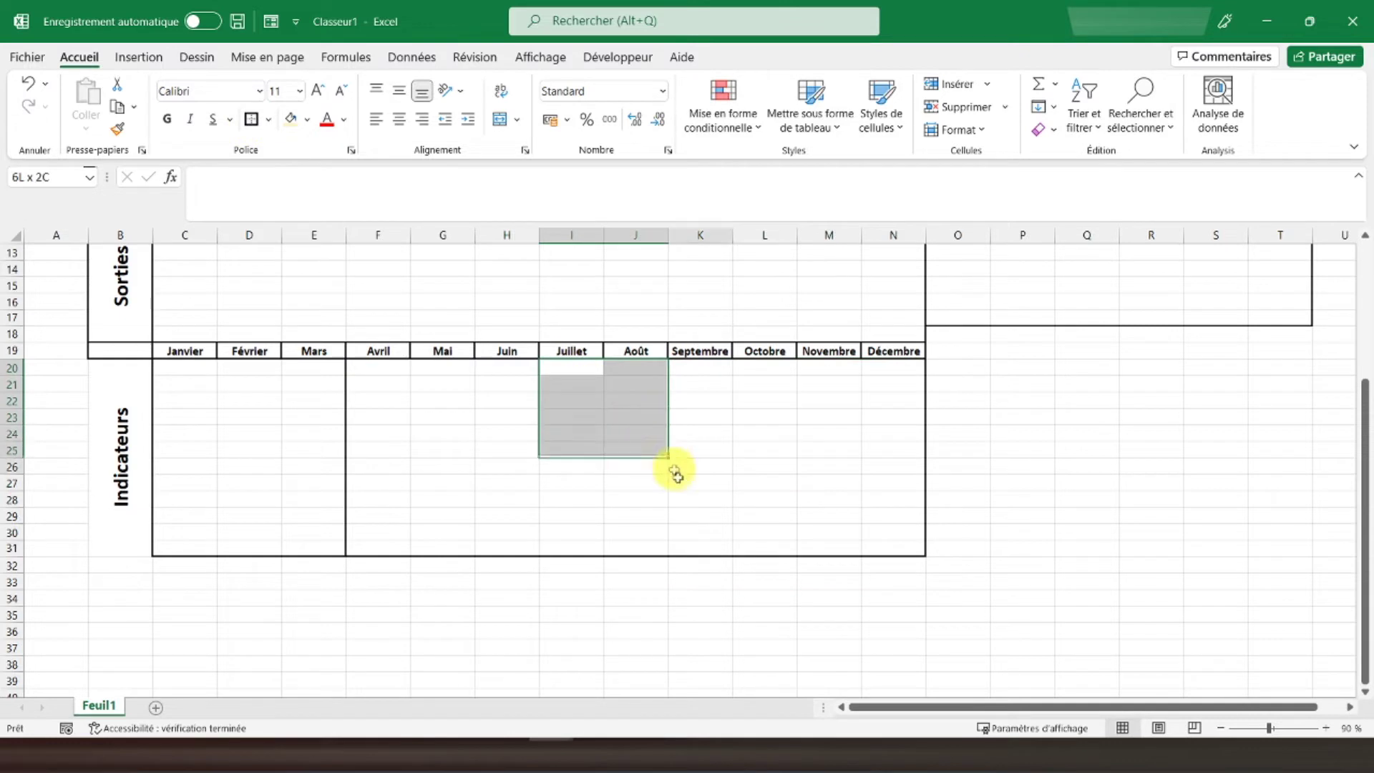
pyautogui.click(250, 119)
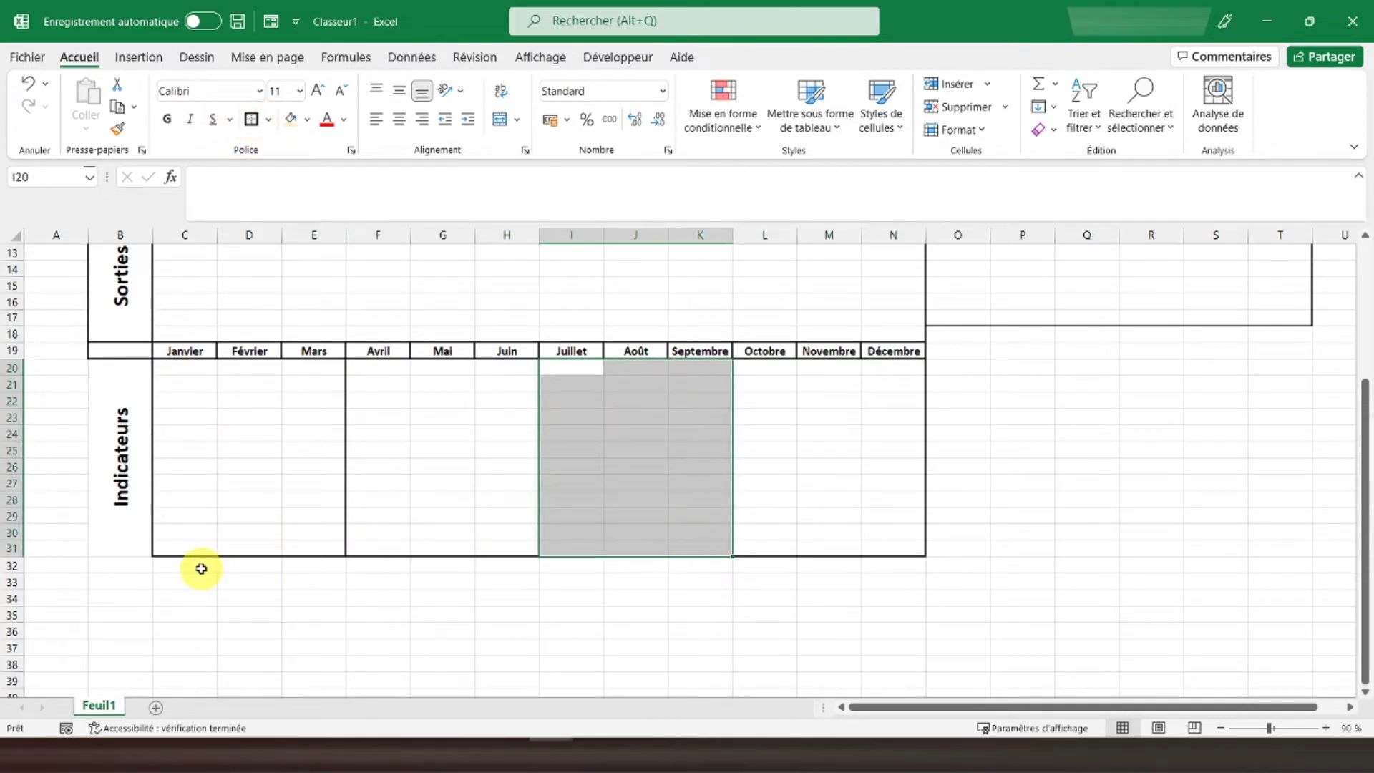
pyautogui.moveTo(201, 569); pyautogui.dragTo(329, 565)
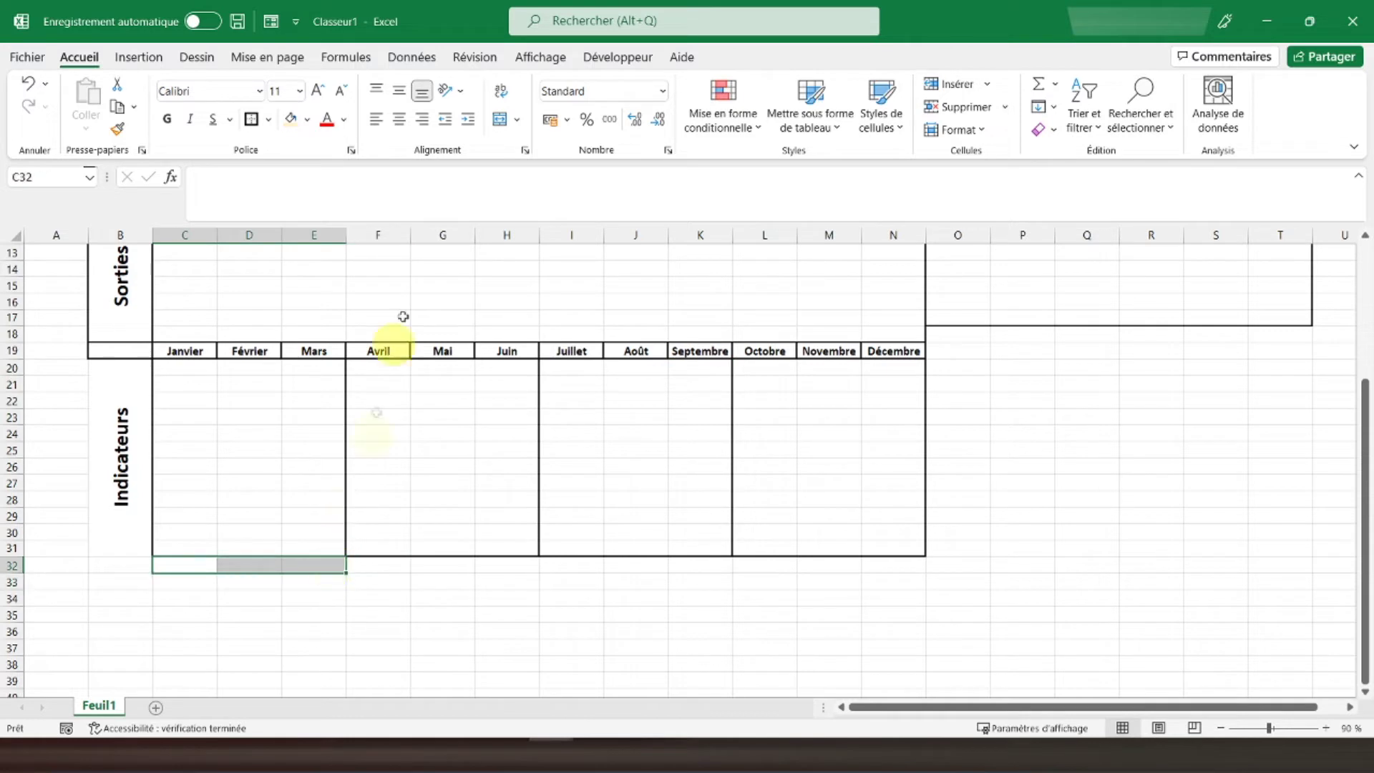
# Merge C32:E32 as Article A and paste it under the other three quarter blocks
pyautogui.click(499, 118)
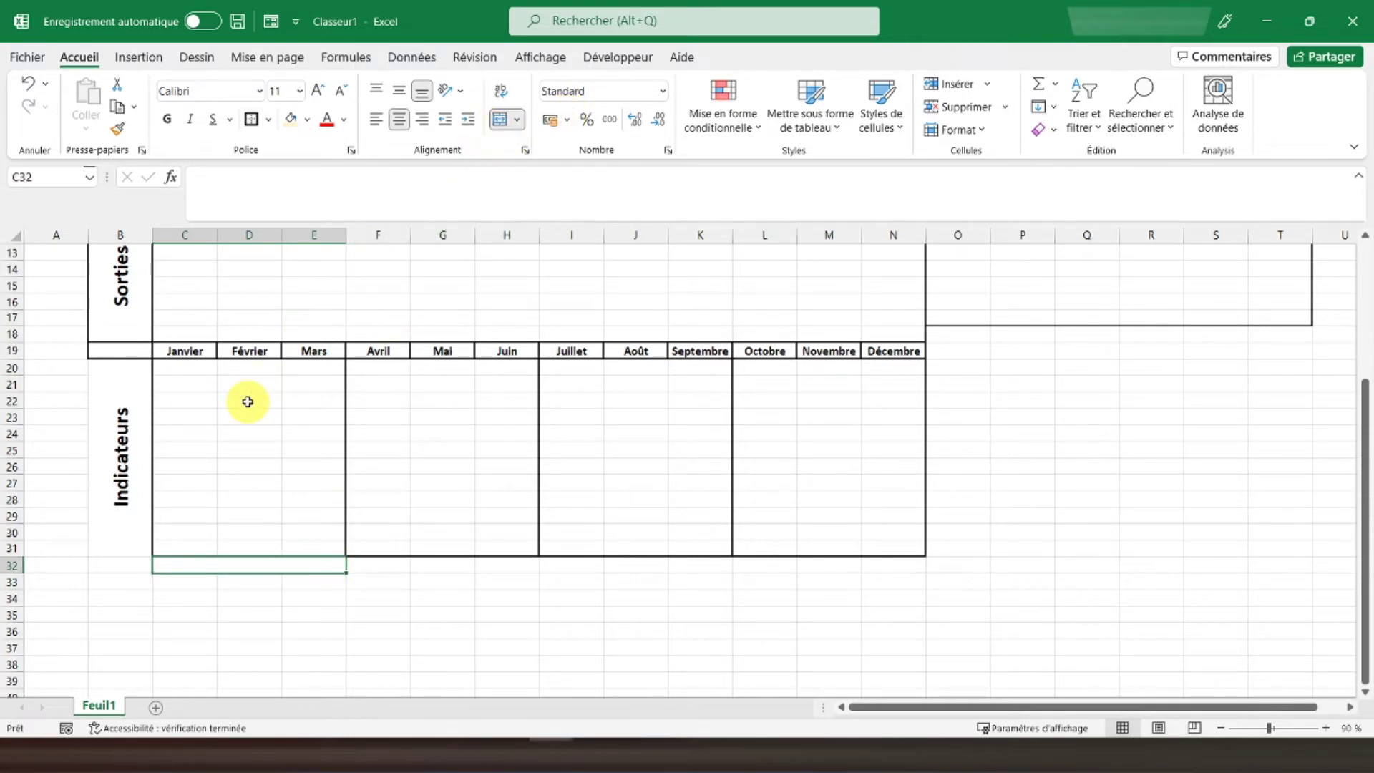
pyautogui.write('Article A')
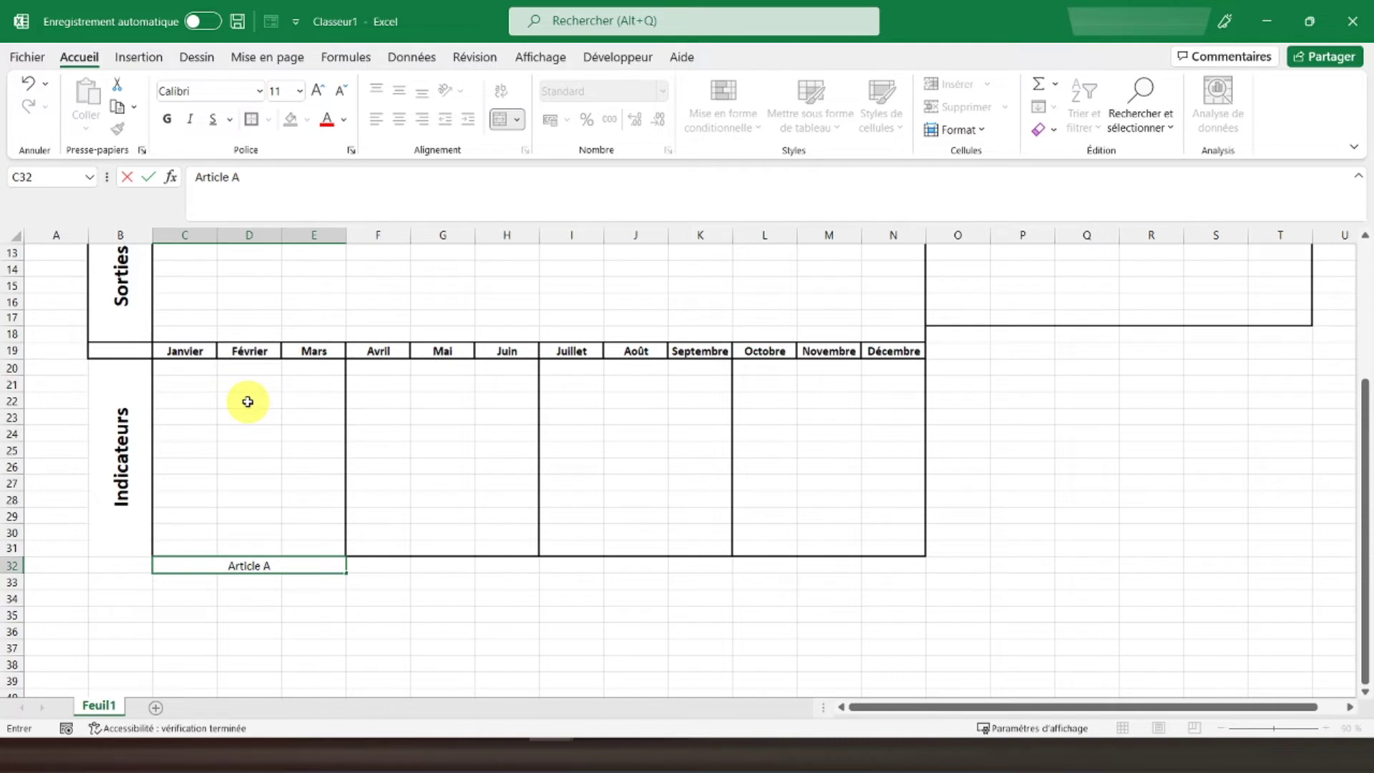
pyautogui.press('Return')
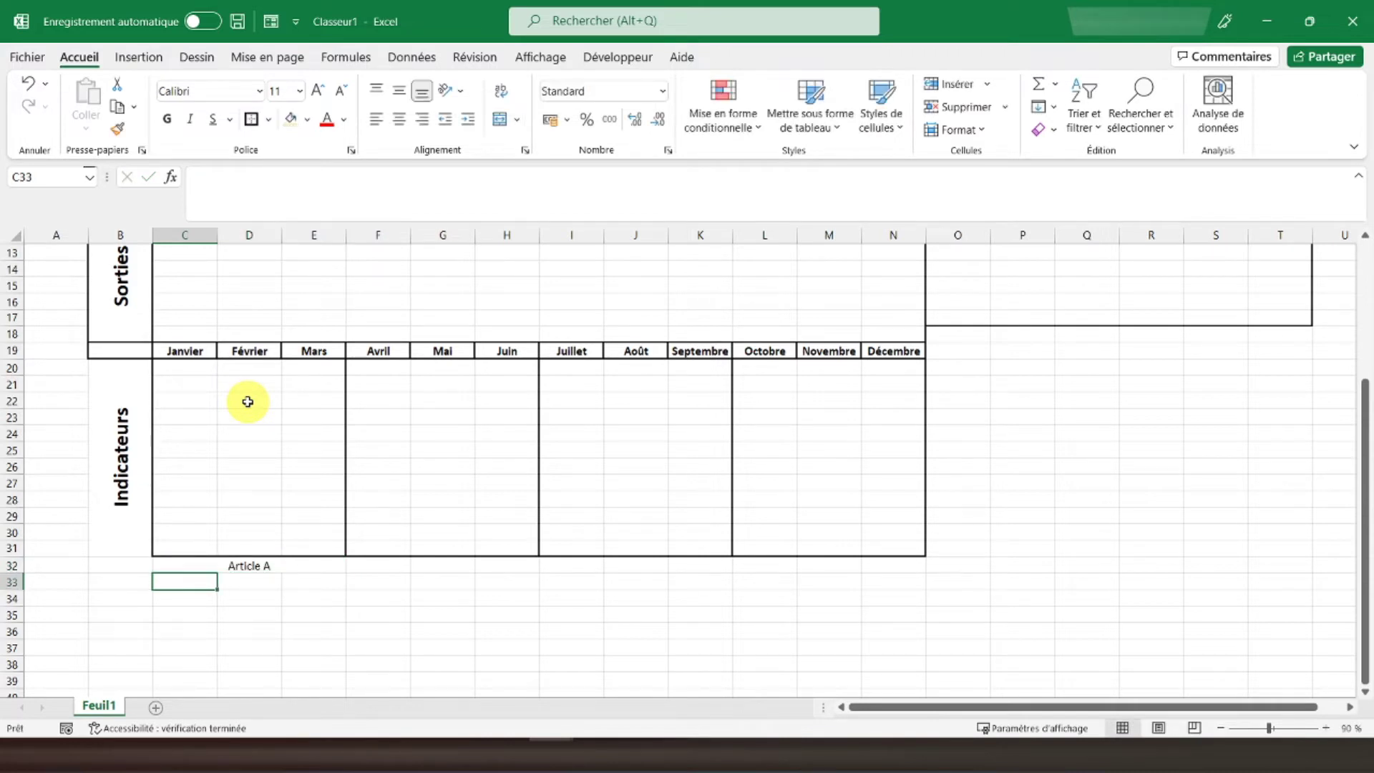
pyautogui.press('Up')
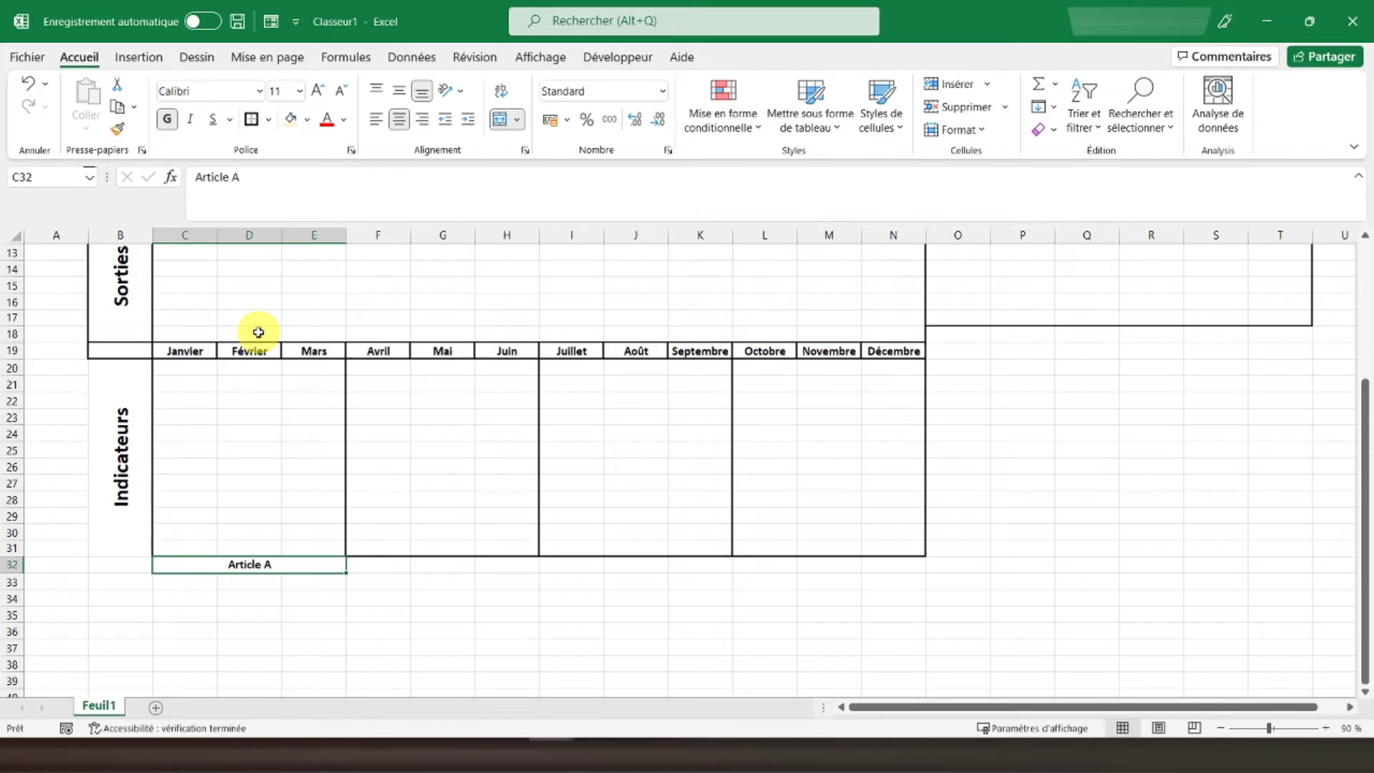
pyautogui.hotkey('ctrl', 'c')
pyautogui.click(381, 562)
pyautogui.hotkey('ctrl', 'v')
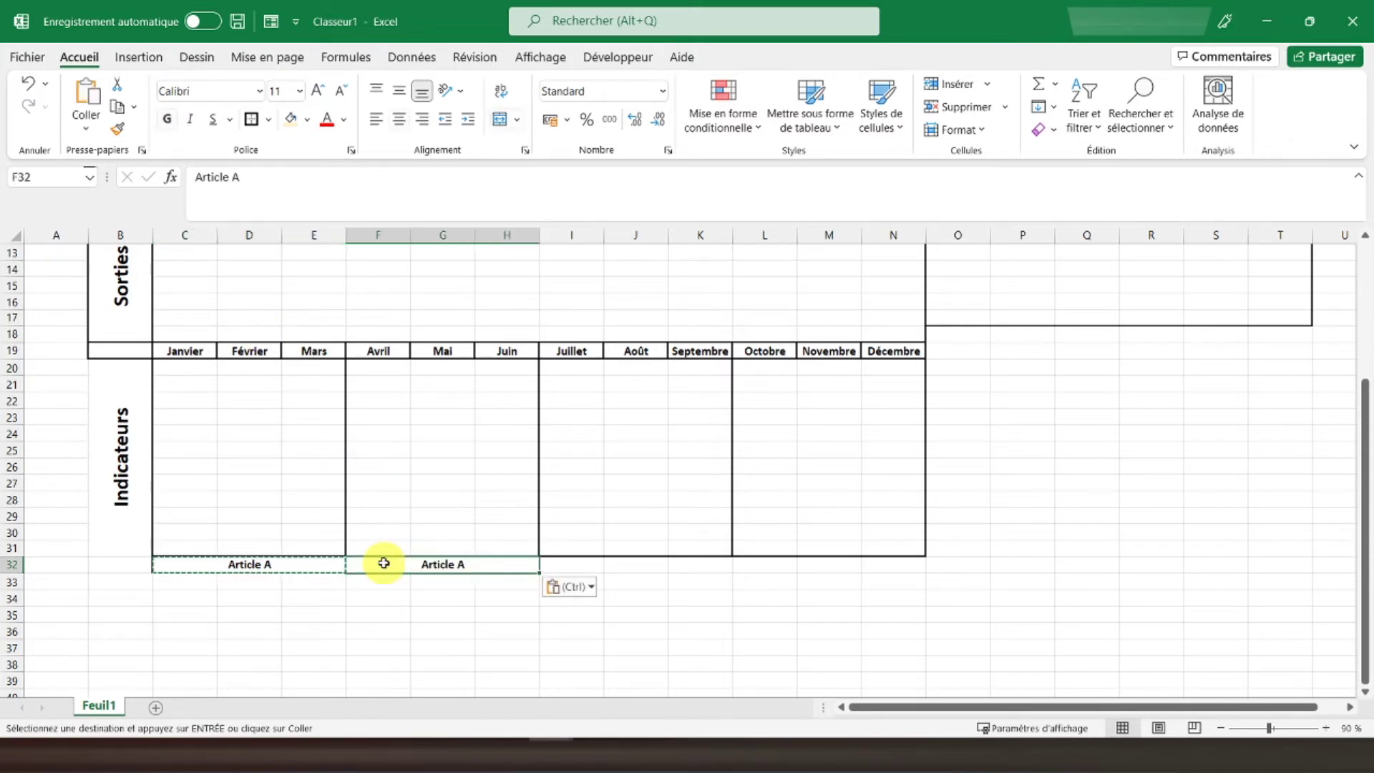
pyautogui.click(570, 564)
pyautogui.hotkey('ctrl', 'v')
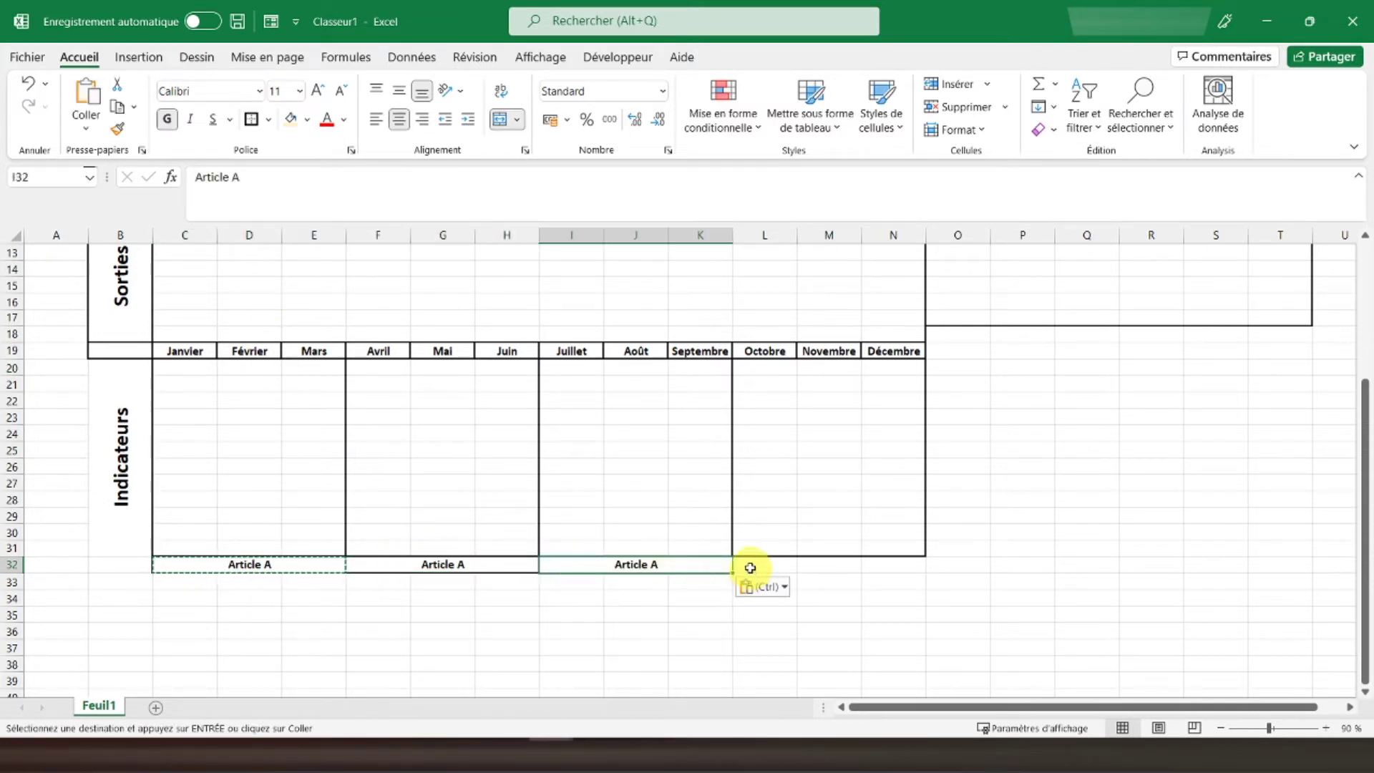
pyautogui.click(748, 565)
pyautogui.hotkey('ctrl', 'v')
# Change the pasted labels to Article B, Article C and Article D
pyautogui.click(448, 566)
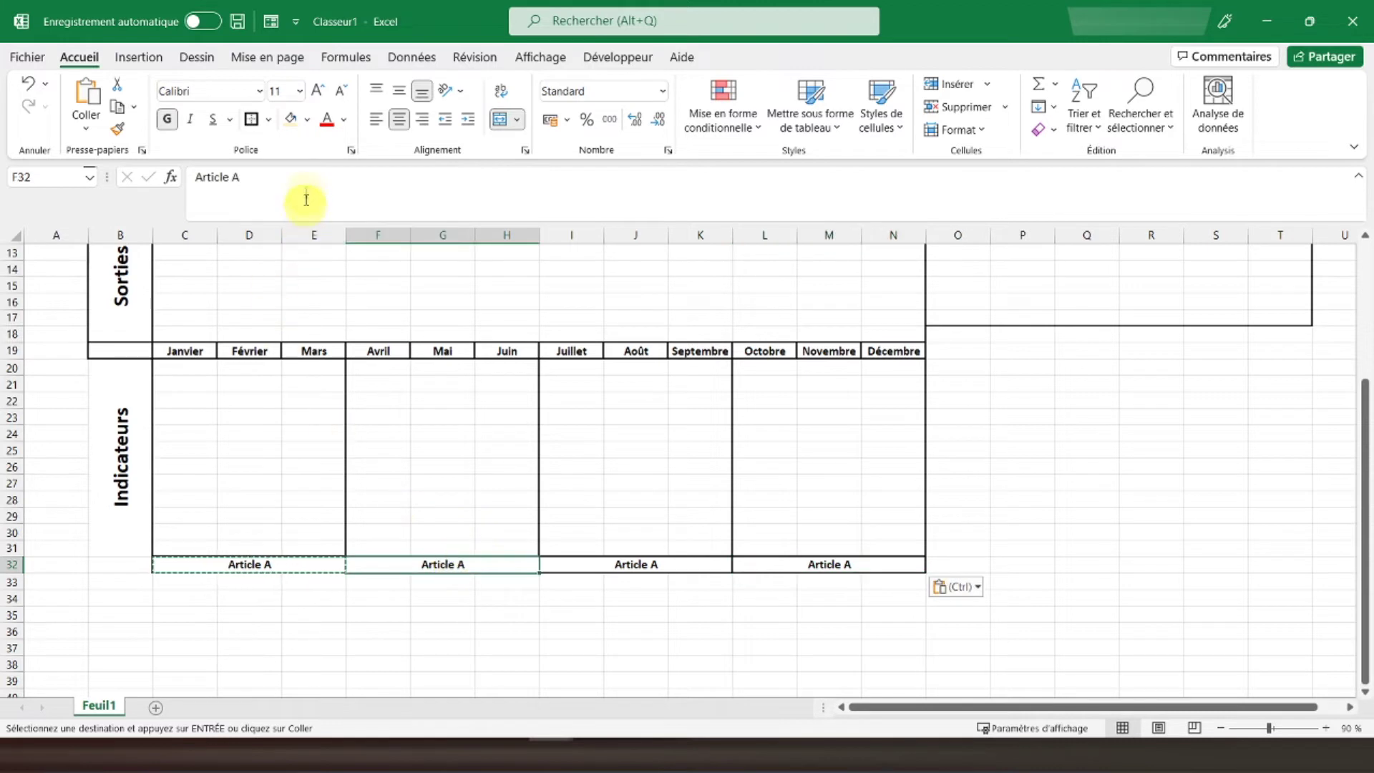
pyautogui.doubleClick(305, 176)
pyautogui.write('B')
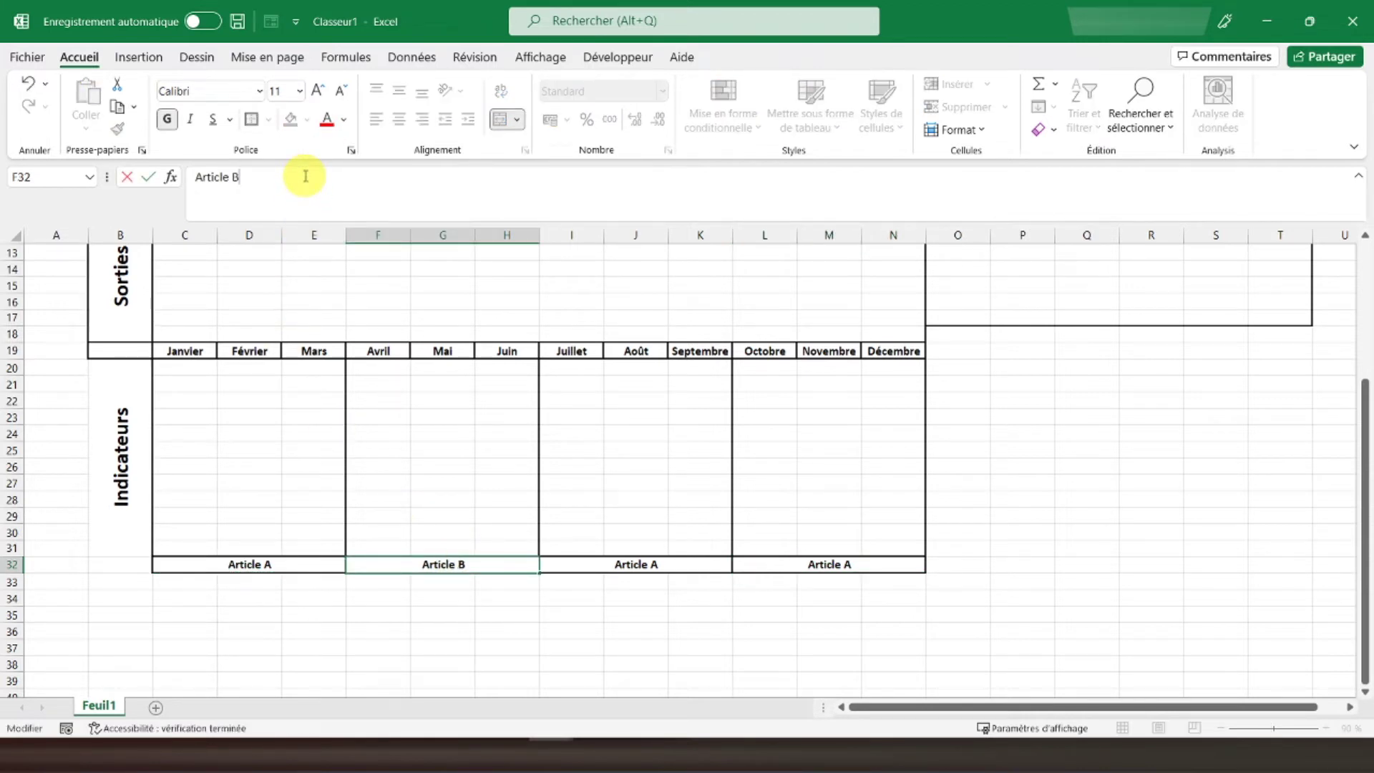
pyautogui.press('Tab')
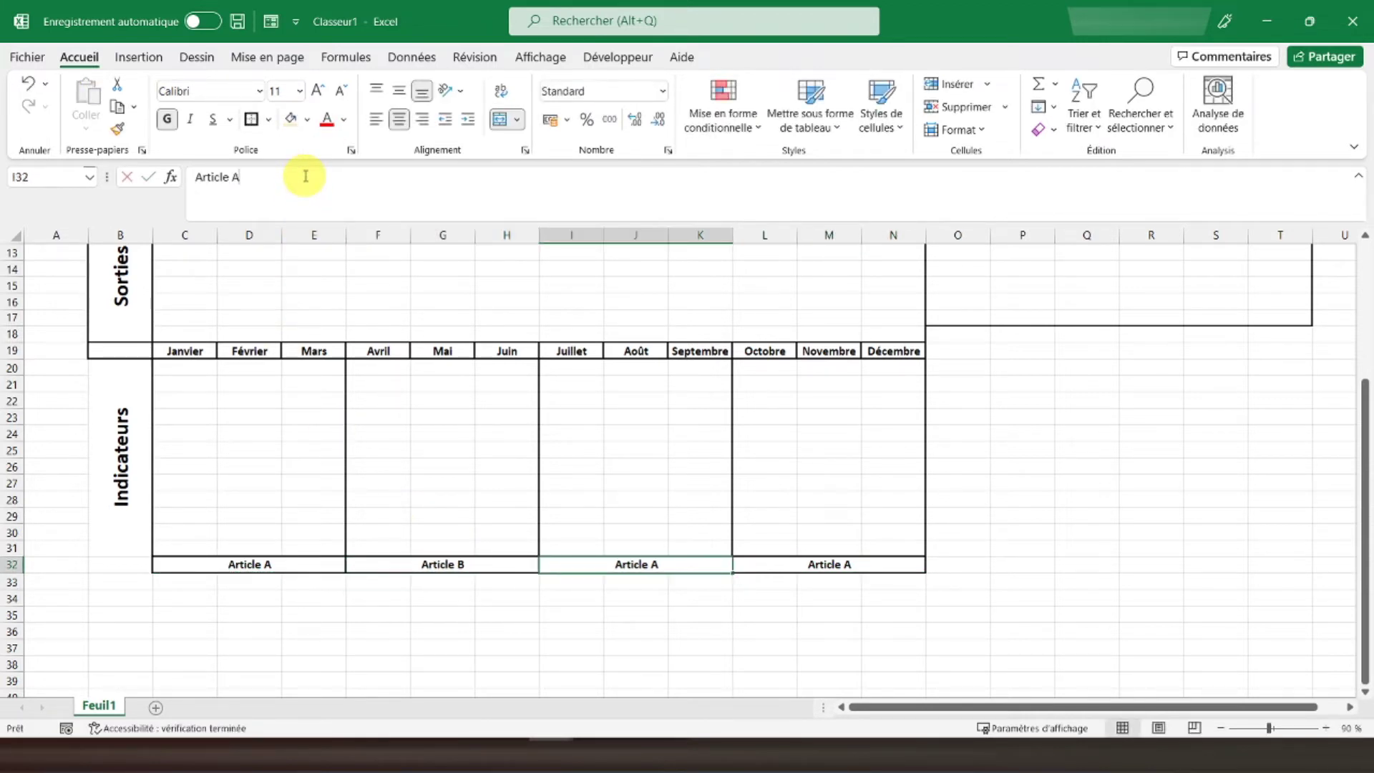
pyautogui.doubleClick(305, 176)
pyautogui.write('C')
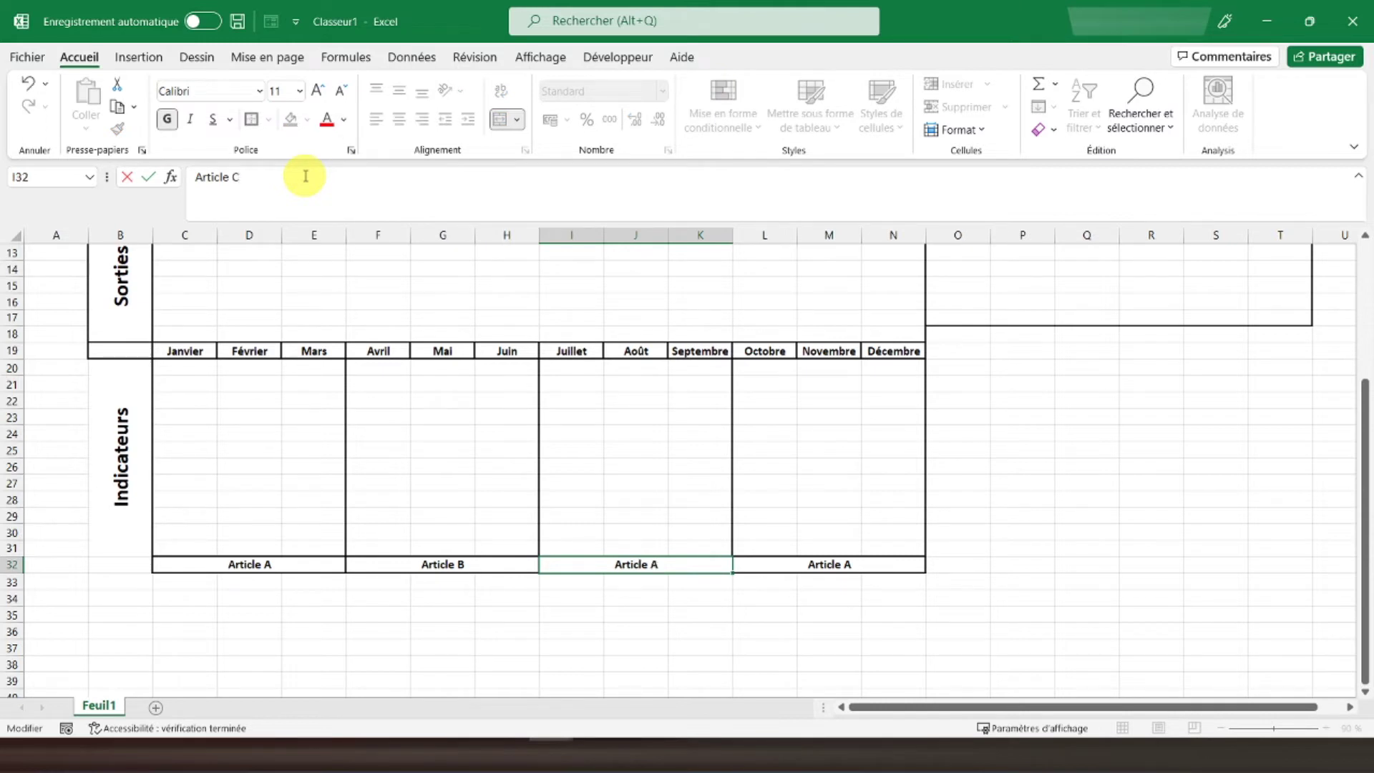
pyautogui.press('Tab')
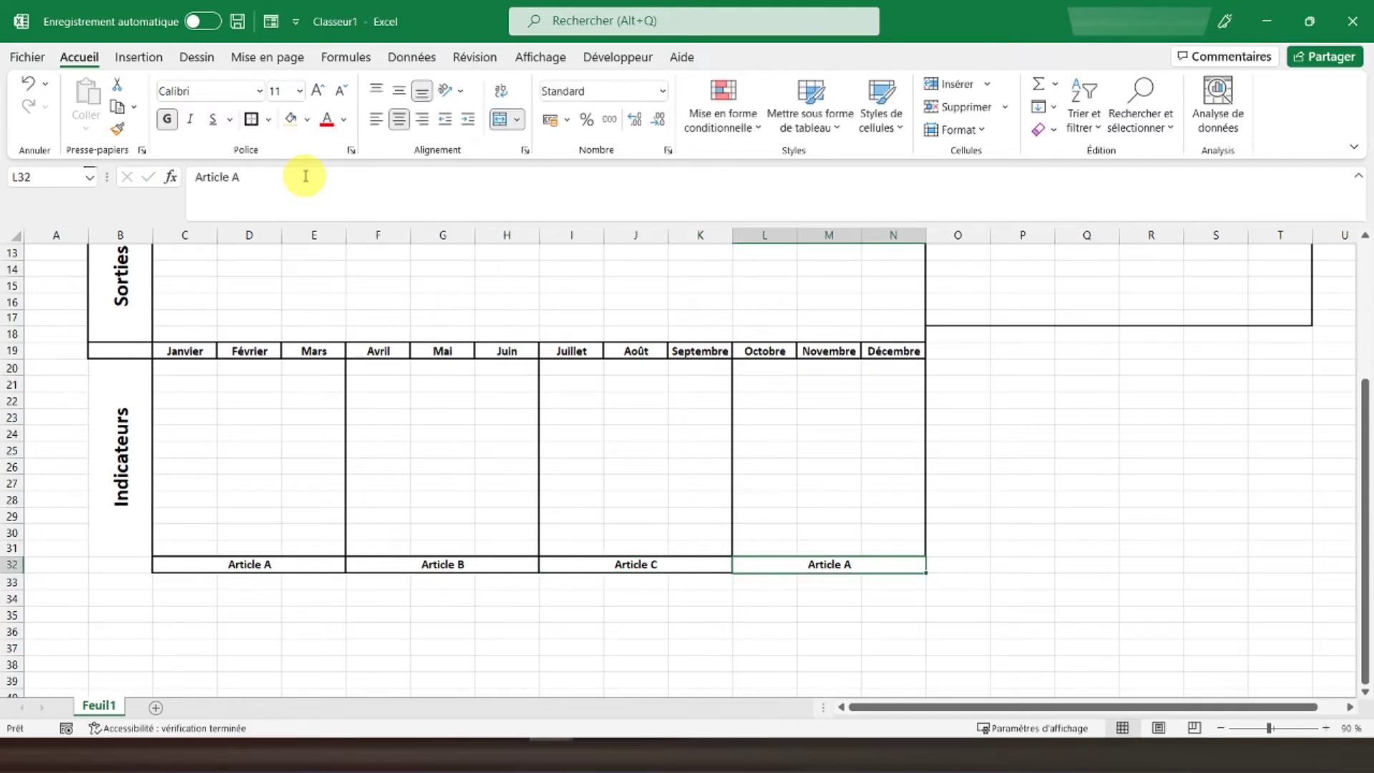
pyautogui.doubleClick(305, 176)
pyautogui.write('D')
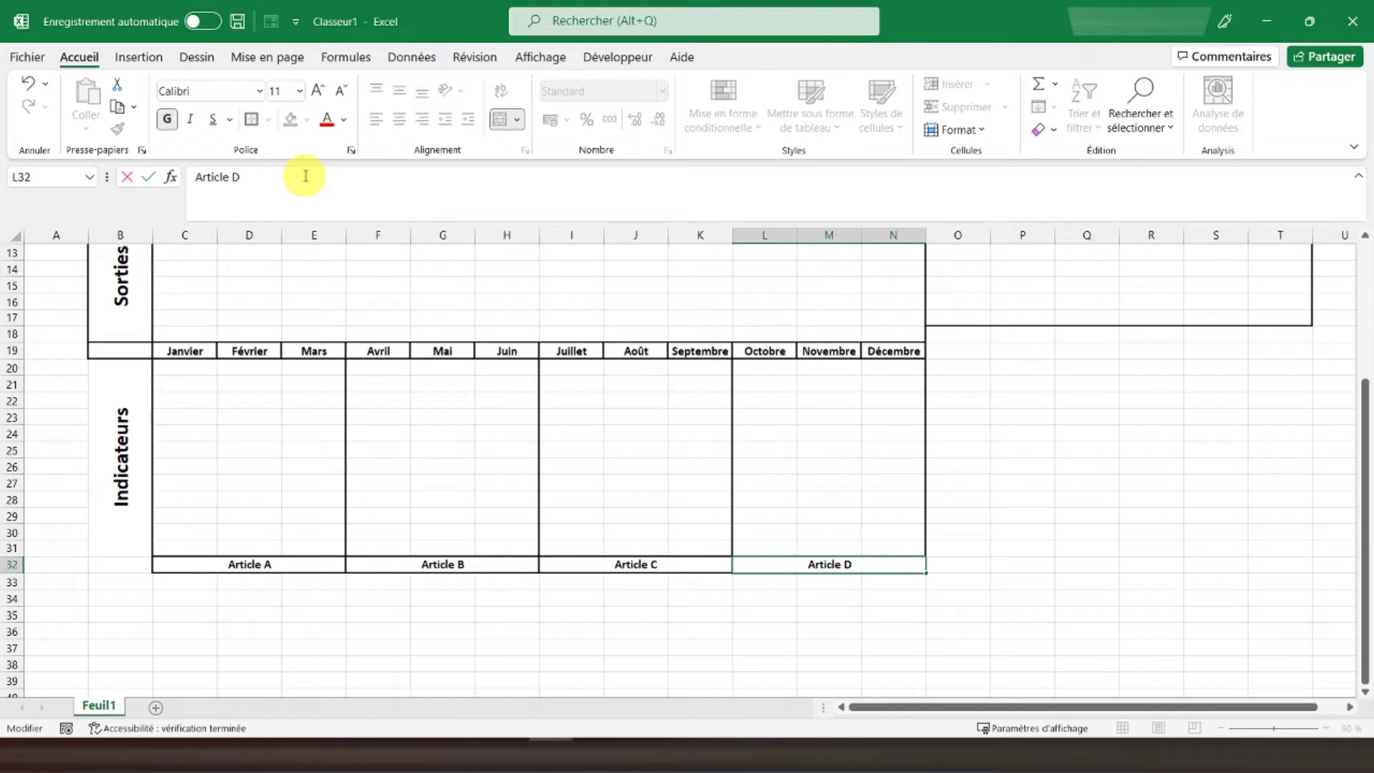
pyautogui.press('Return')
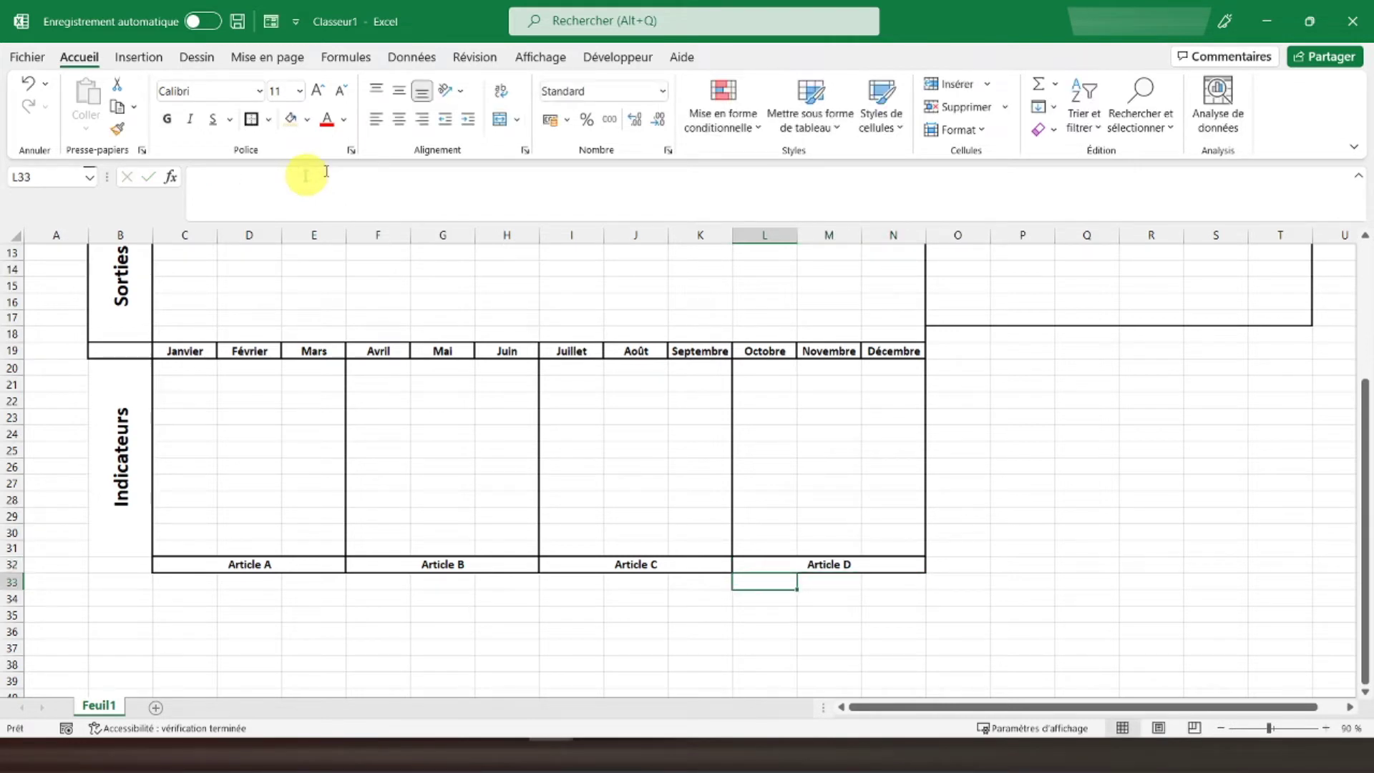
pyautogui.moveTo(936, 337); pyautogui.dragTo(1274, 562)
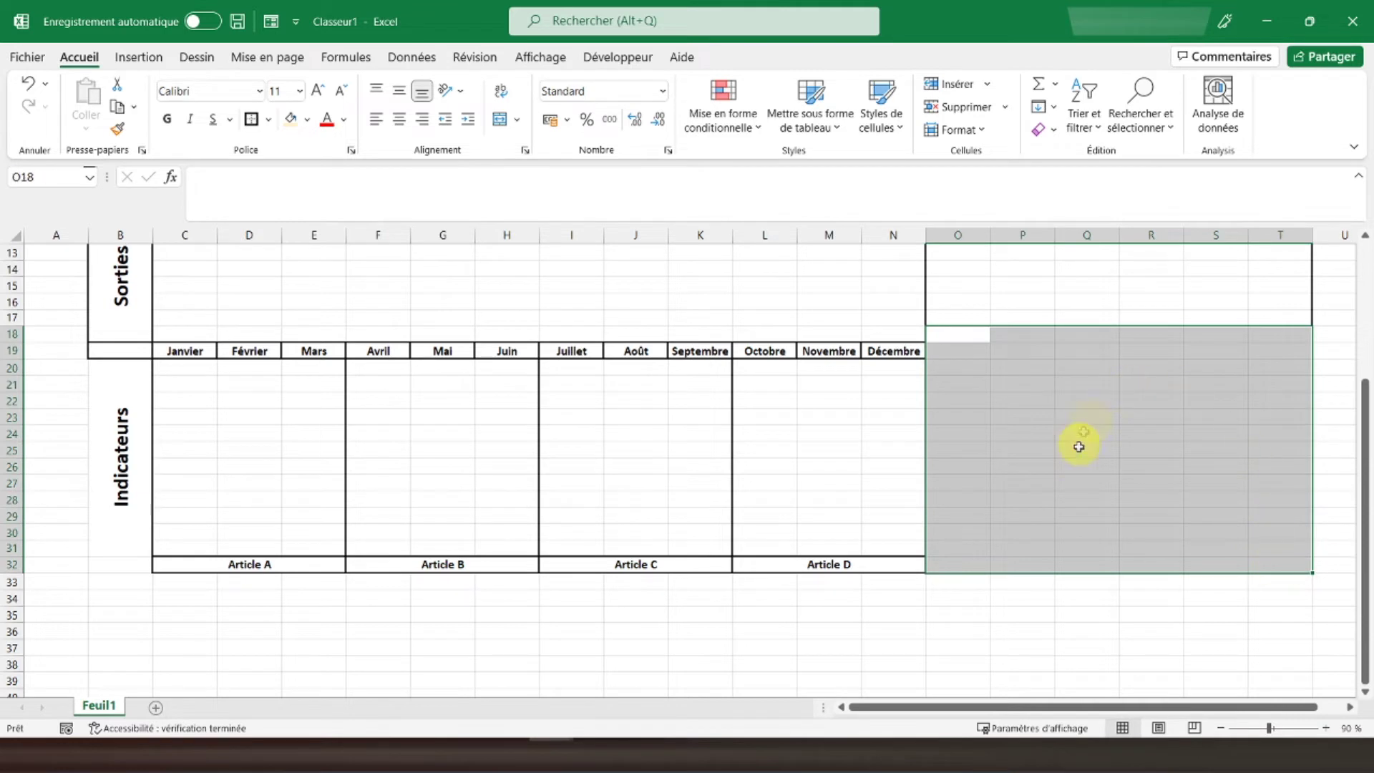
# Box O18:T32 with a thick outline and add a bold, merged O18:P18 'Fournisseurs' heading
pyautogui.click(250, 119)
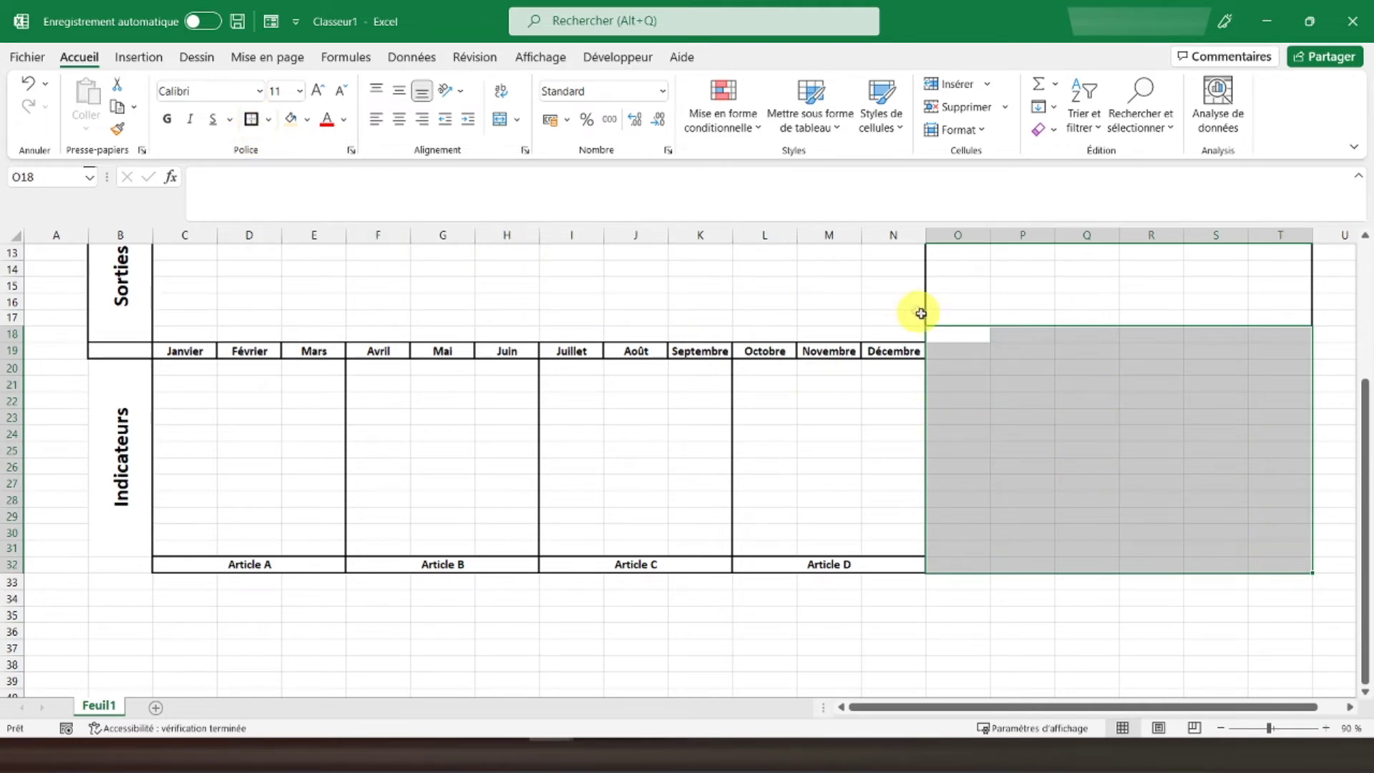
pyautogui.click(953, 335)
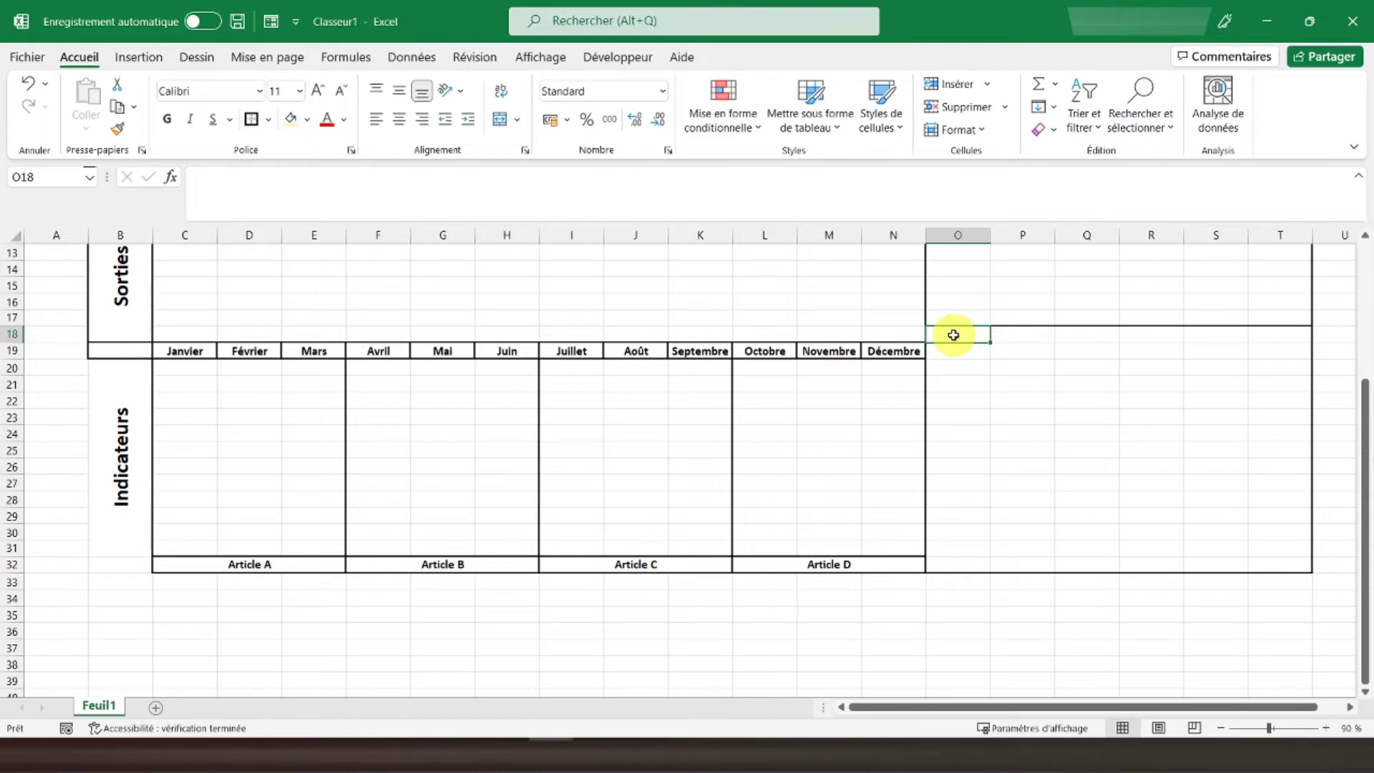
pyautogui.write('Fournisseurs')
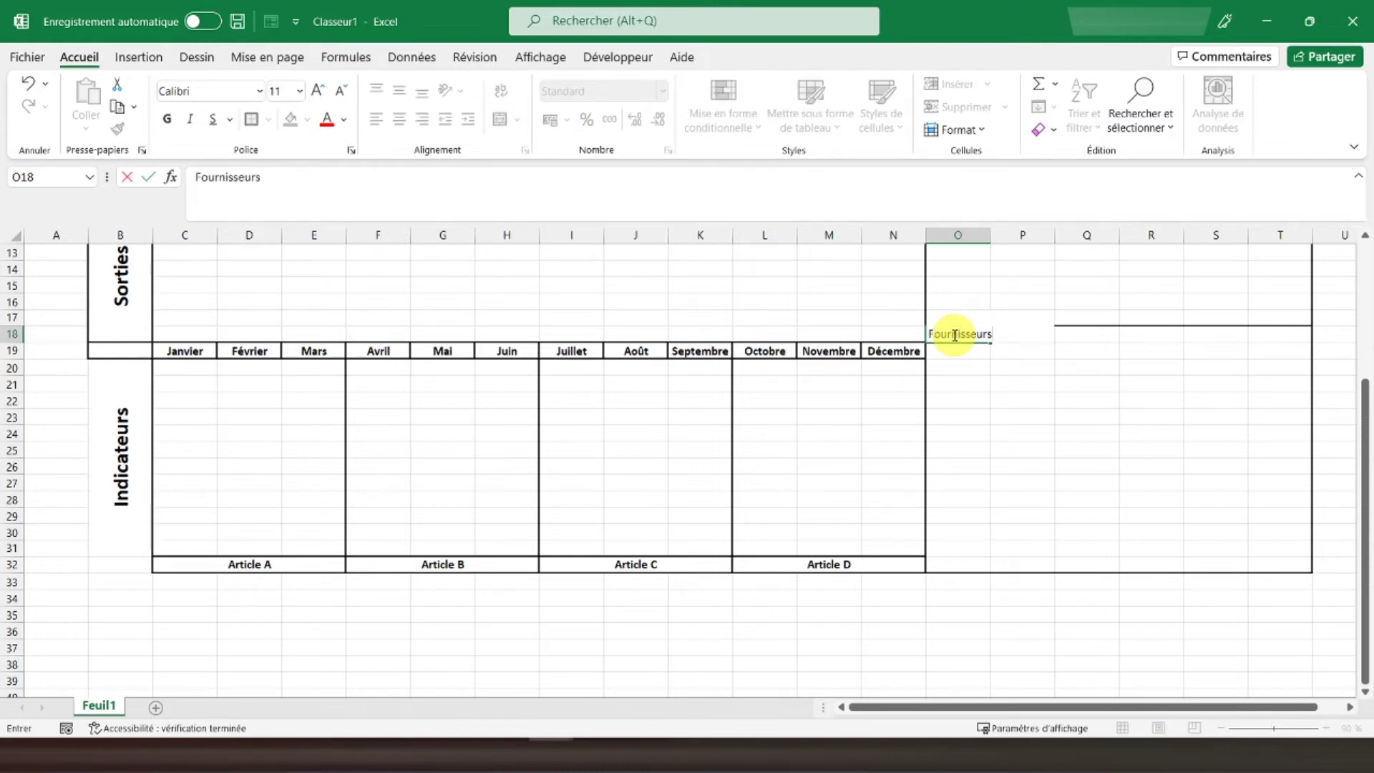
pyautogui.press('Return')
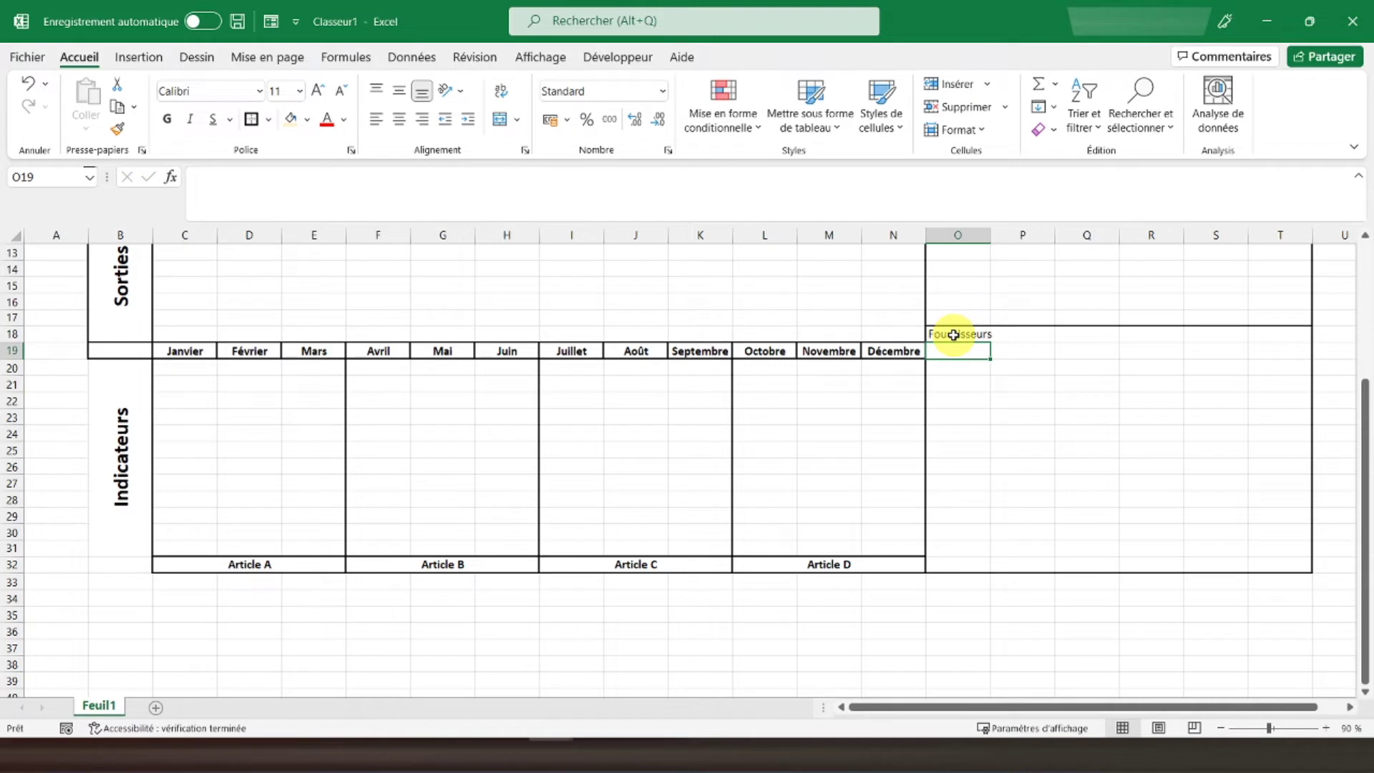
pyautogui.moveTo(954, 334); pyautogui.dragTo(1008, 342)
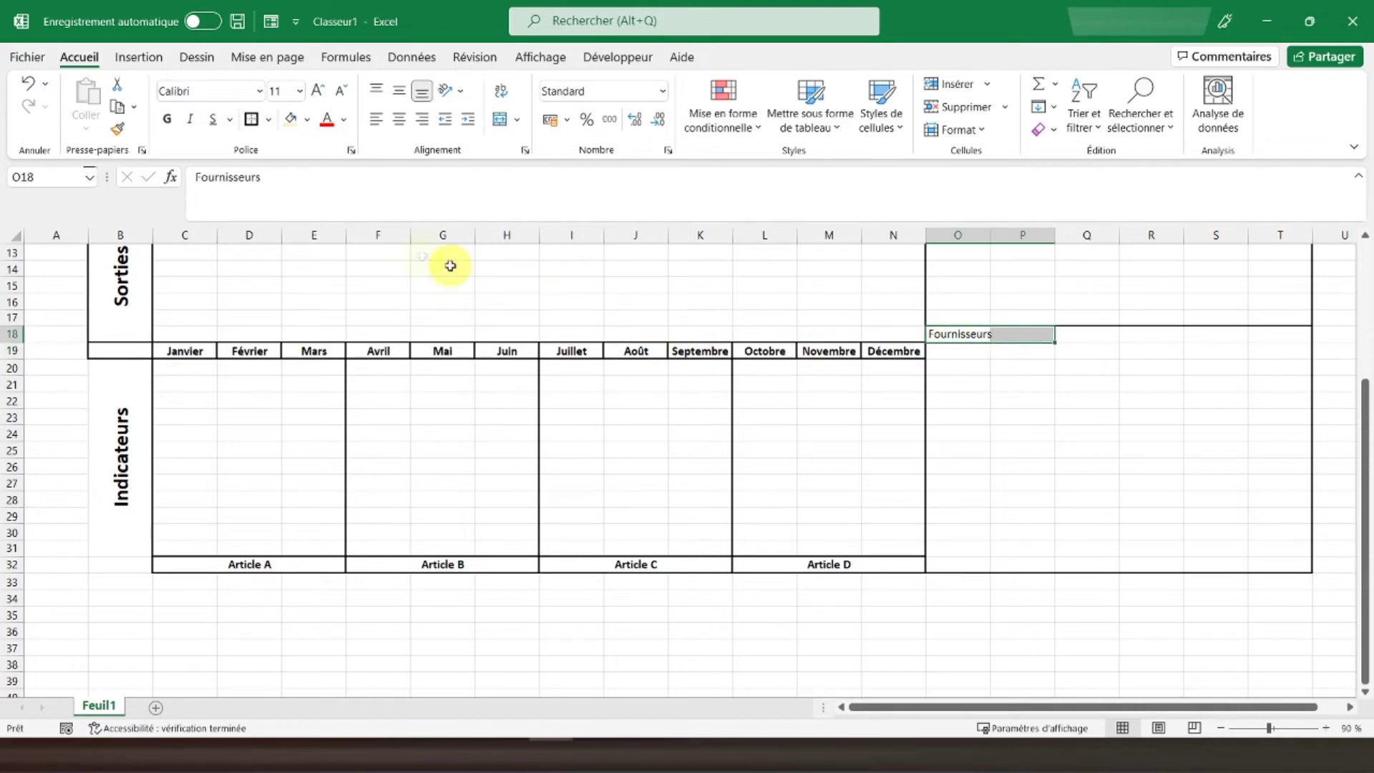
pyautogui.click(499, 121)
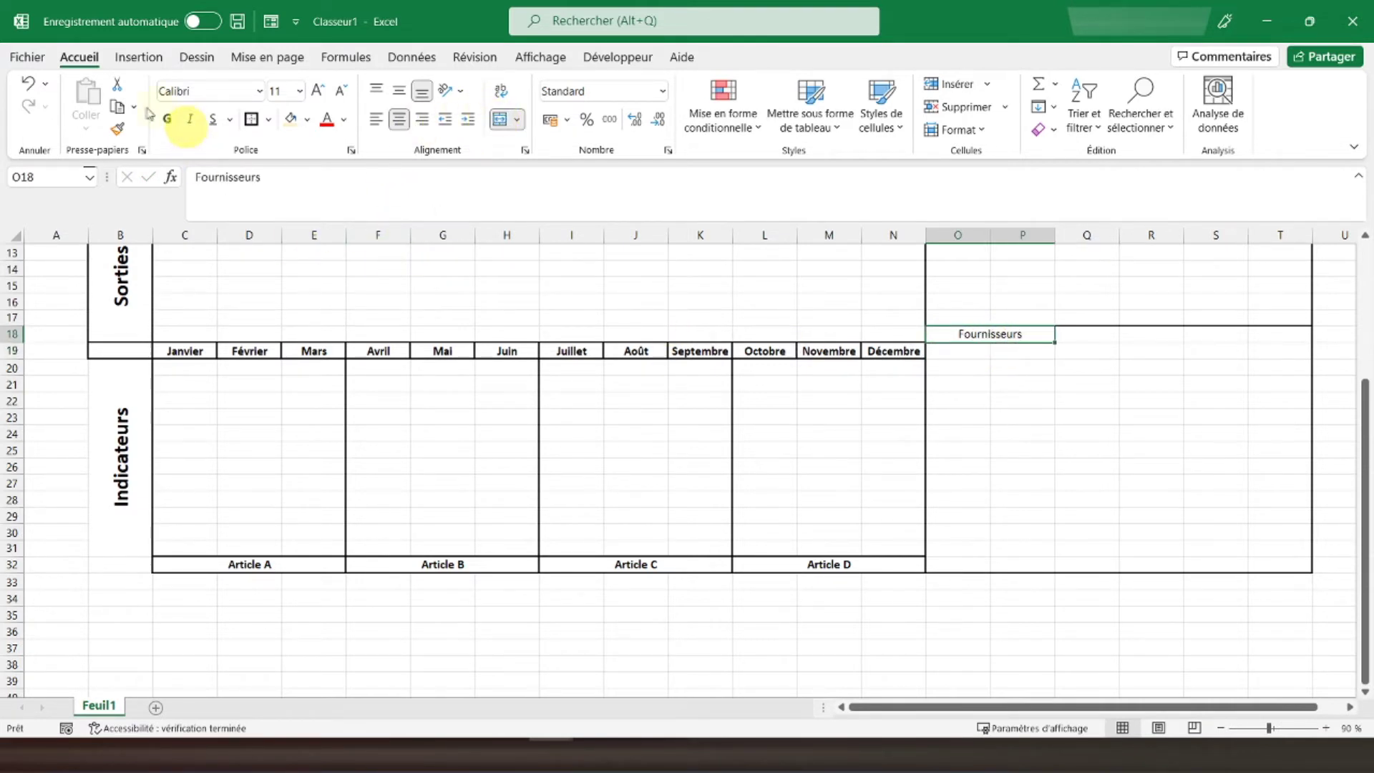
pyautogui.click(168, 122)
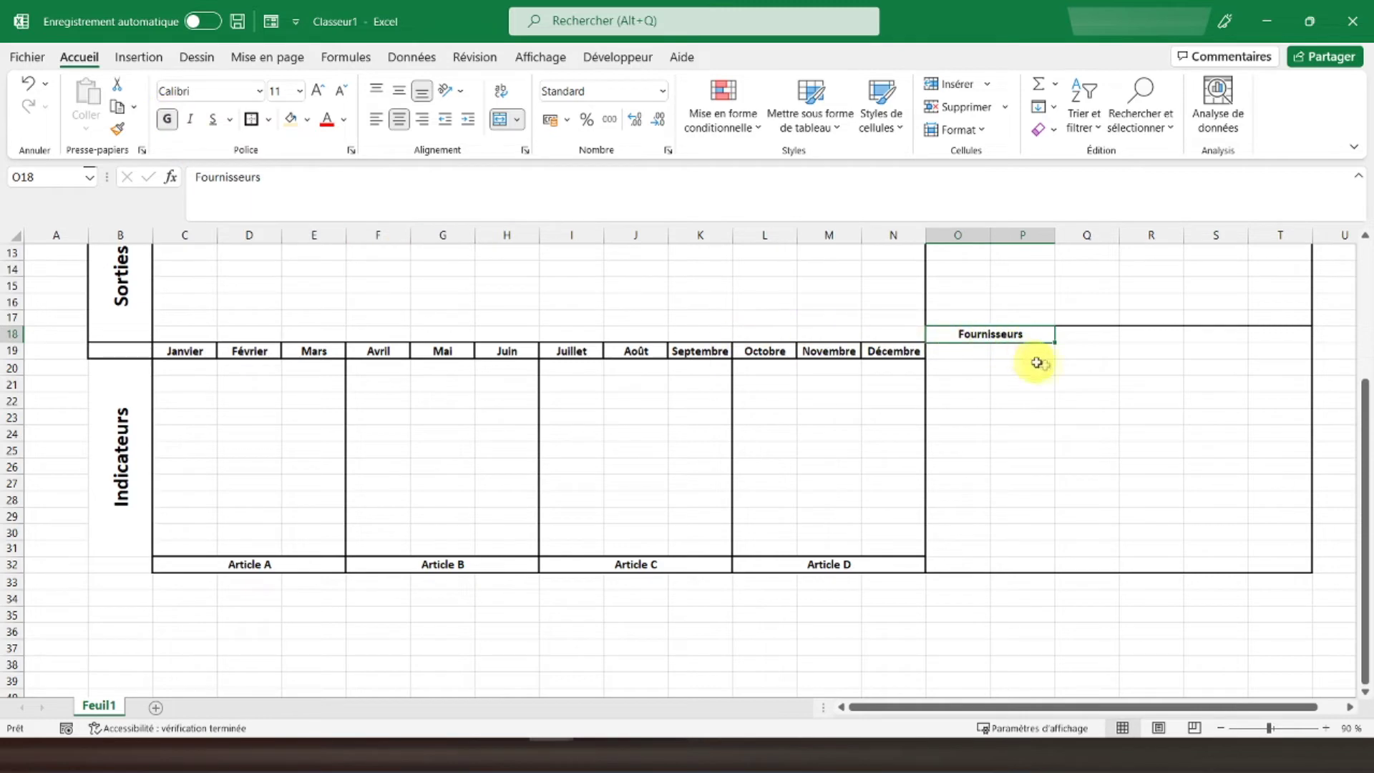
# Copy the Article A–D headers from the Clients row Q3:T3 into Q18
pyautogui.click(1087, 336)
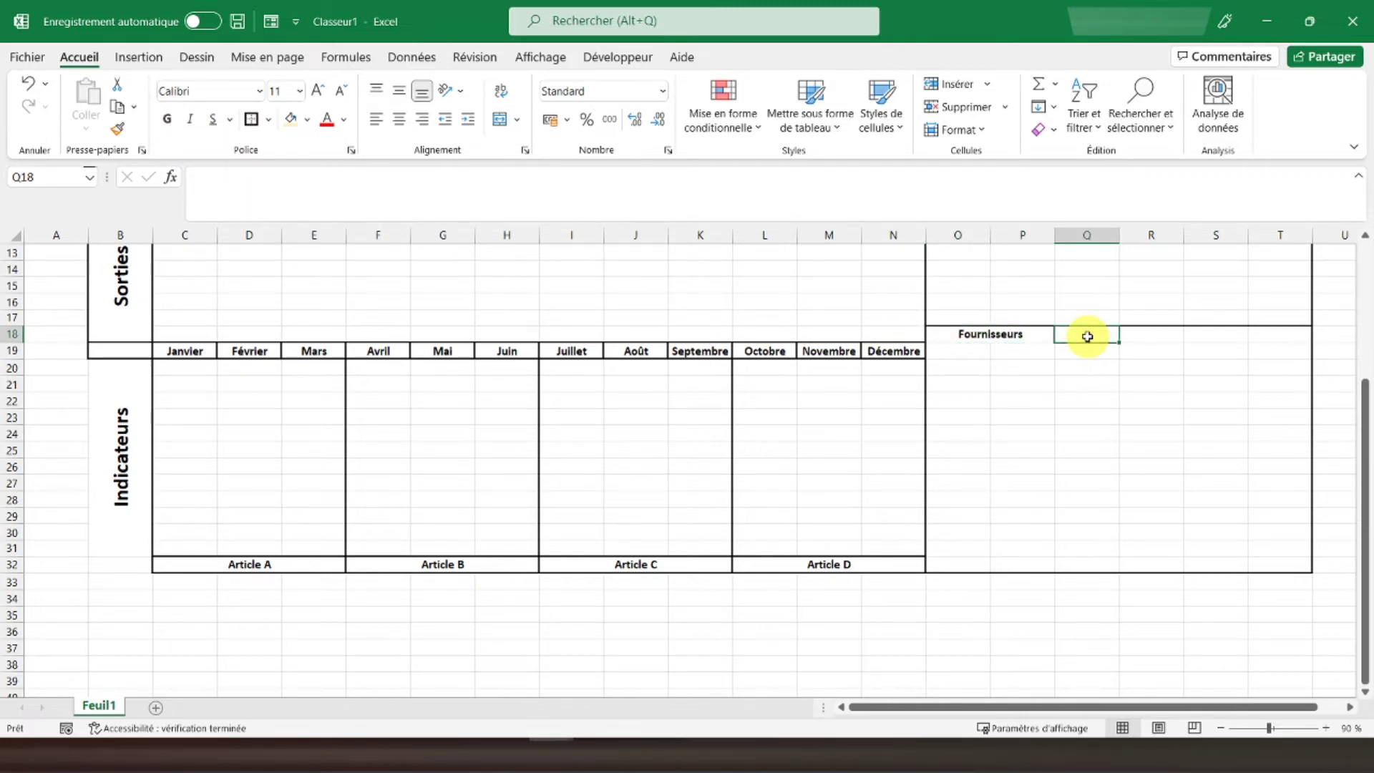
pyautogui.scroll(4, 1087, 336)
pyautogui.moveTo(1066, 286); pyautogui.dragTo(1292, 284)
pyautogui.hotkey('ctrl', 'c')
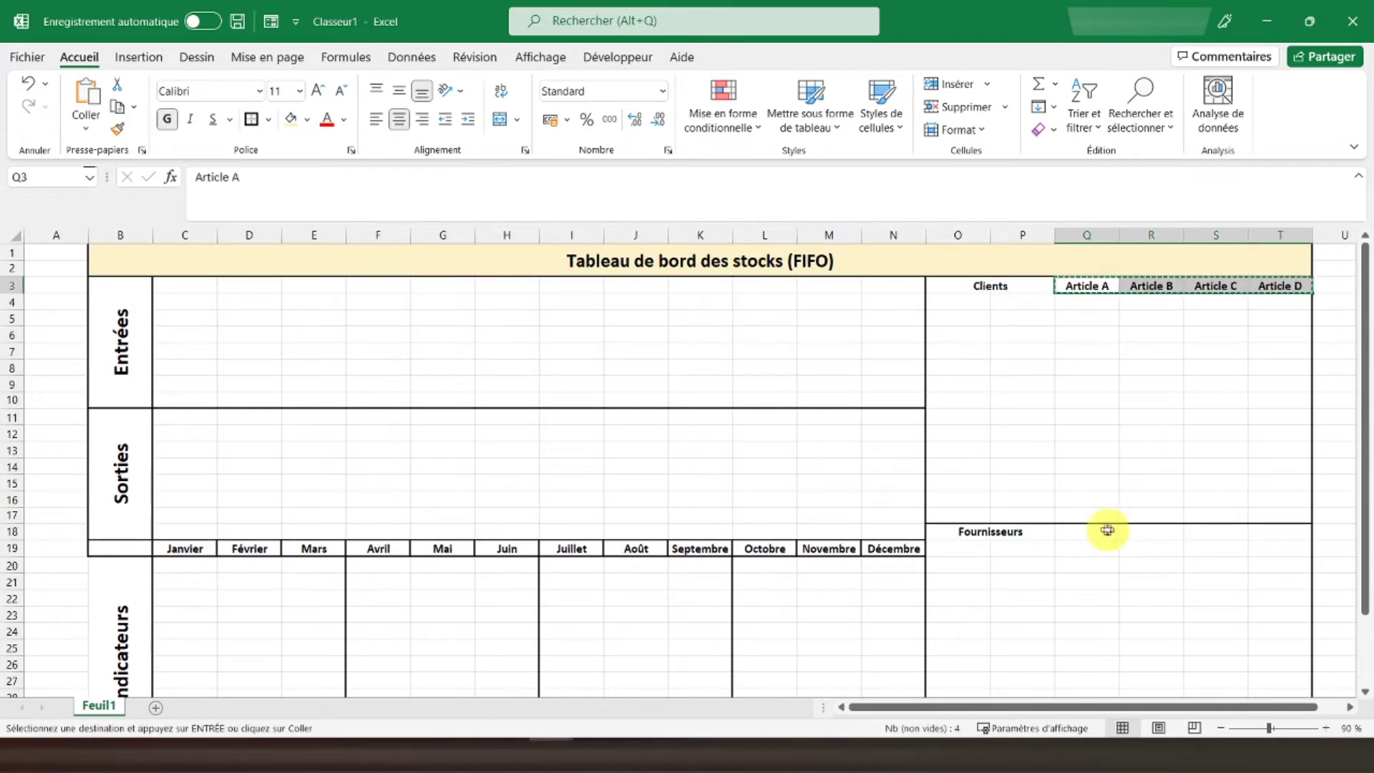
pyautogui.click(1101, 530)
pyautogui.hotkey('ctrl', 'v')
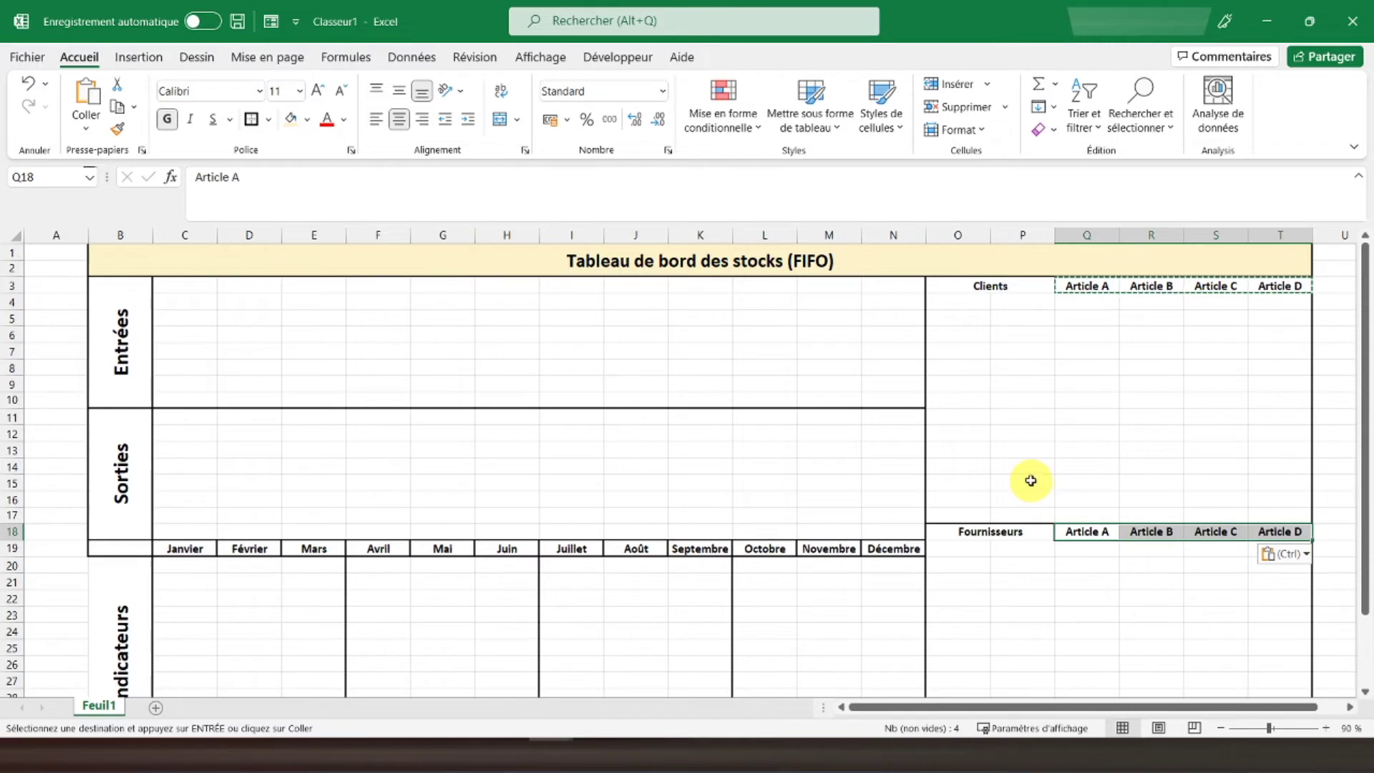
pyautogui.click(1015, 304)
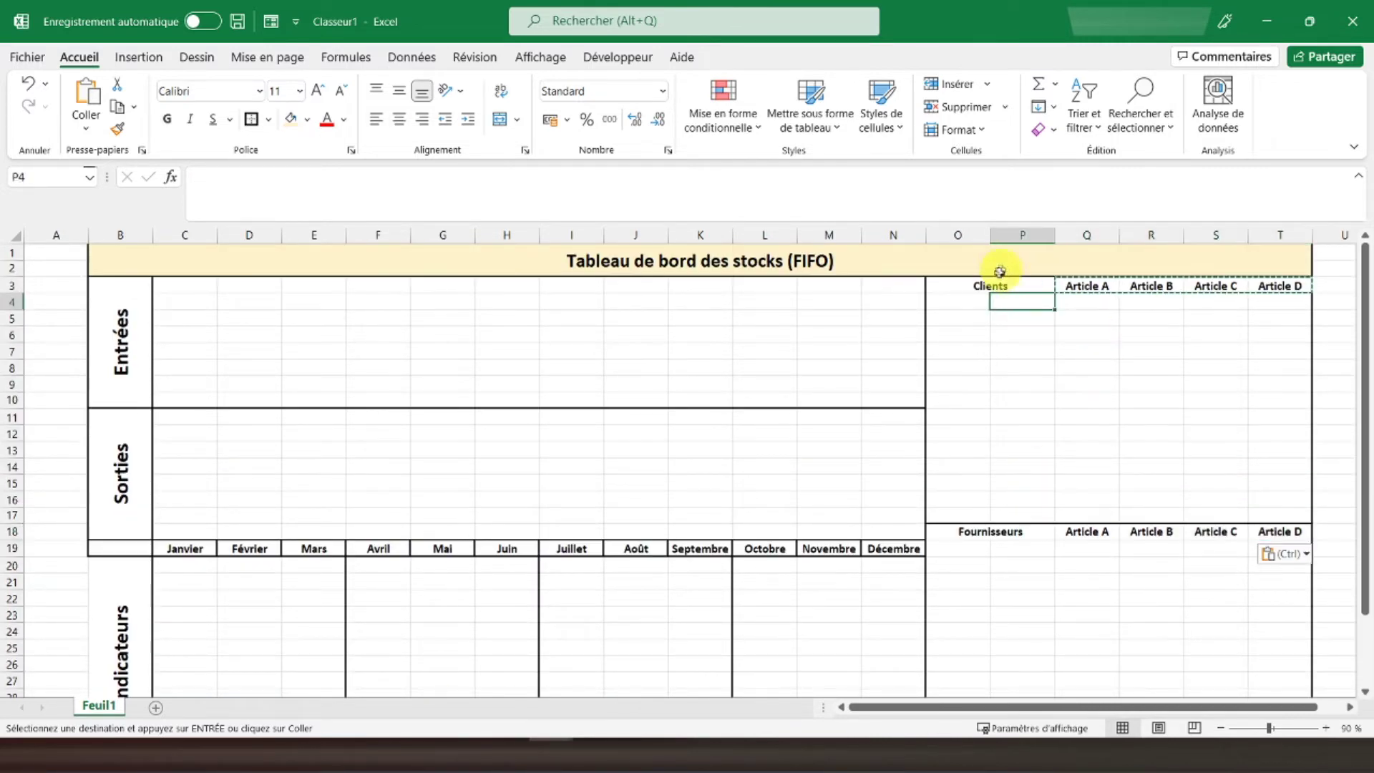
pyautogui.click(969, 286)
pyautogui.scroll(-1, 272, 426)
pyautogui.scroll(1, 179, 394)
# Fill the Janvier–Décembre month row and the Article A–D row C32:N32 with light gold
pyautogui.click(127, 358)
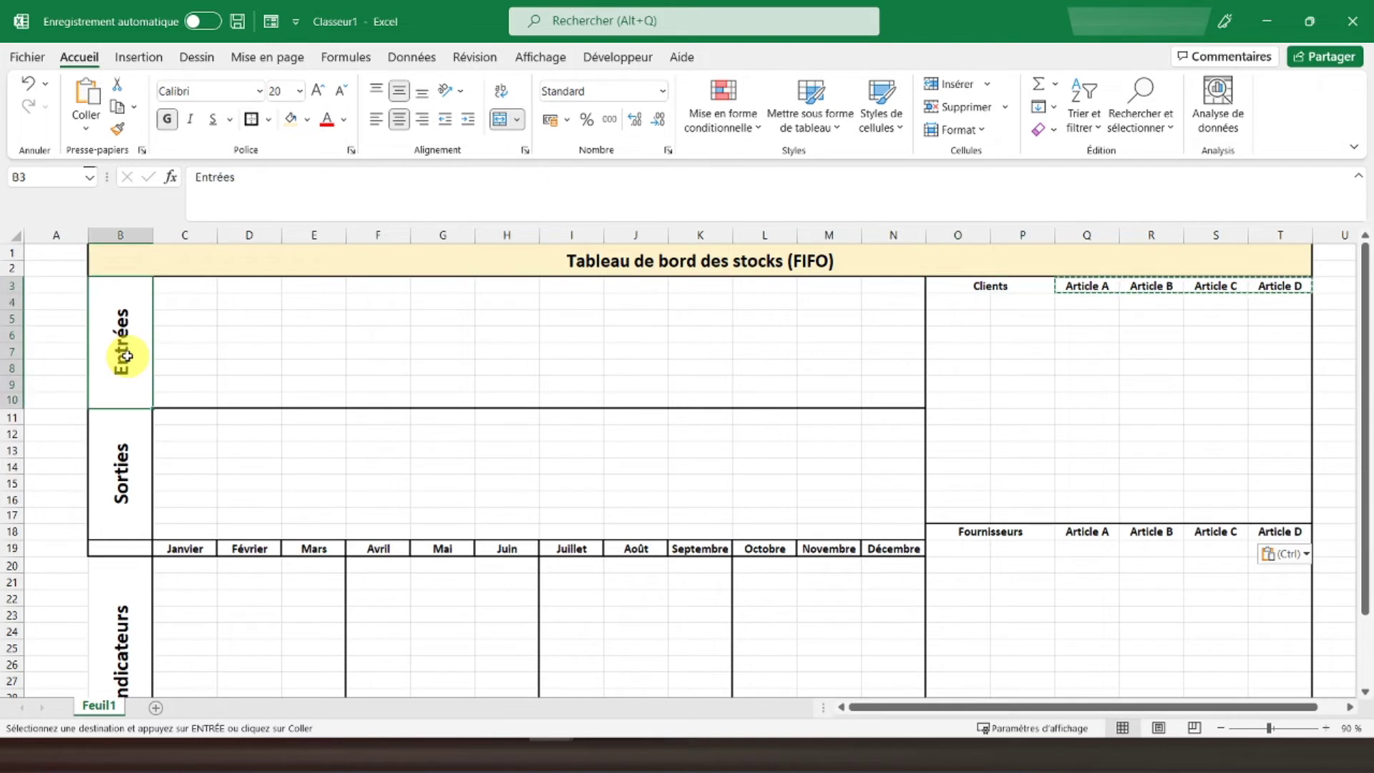
pyautogui.click(118, 581)
pyautogui.click(250, 120)
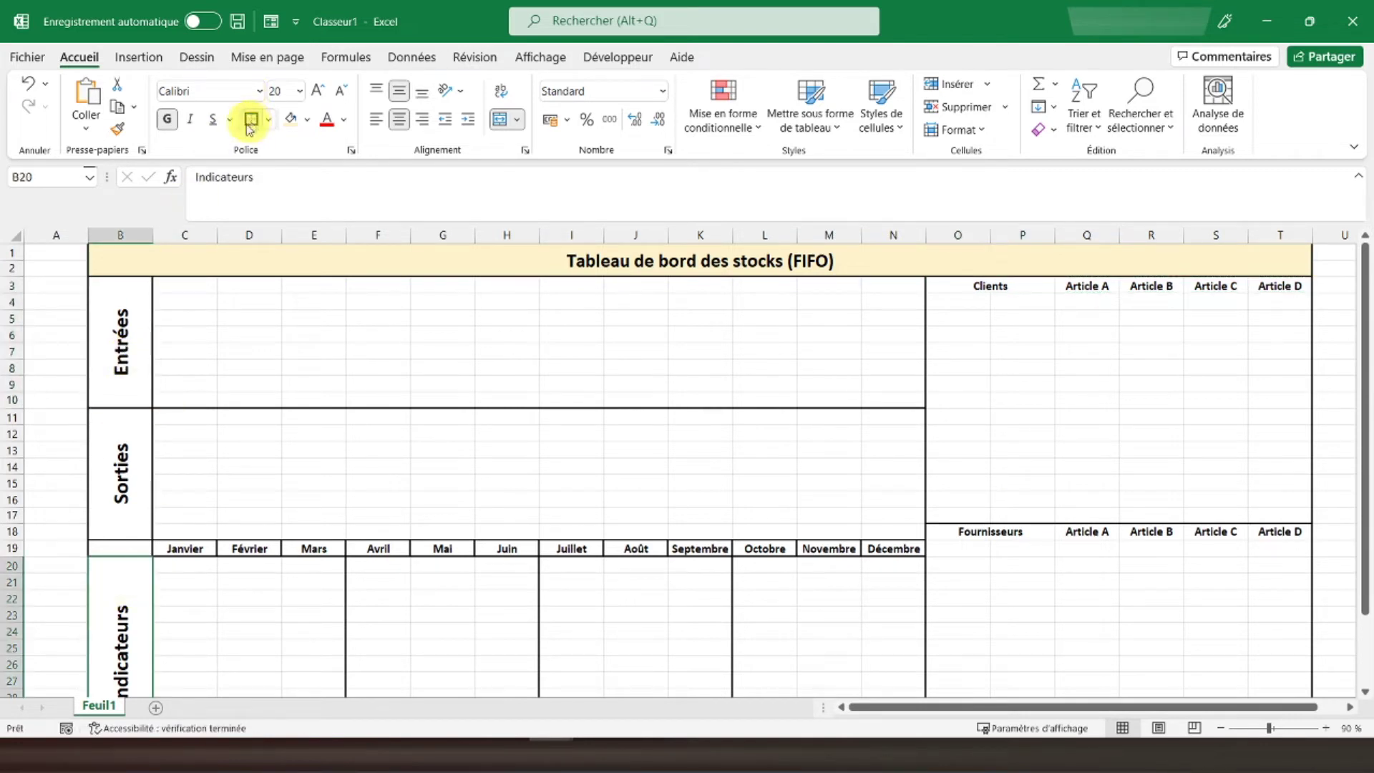
pyautogui.click(122, 347)
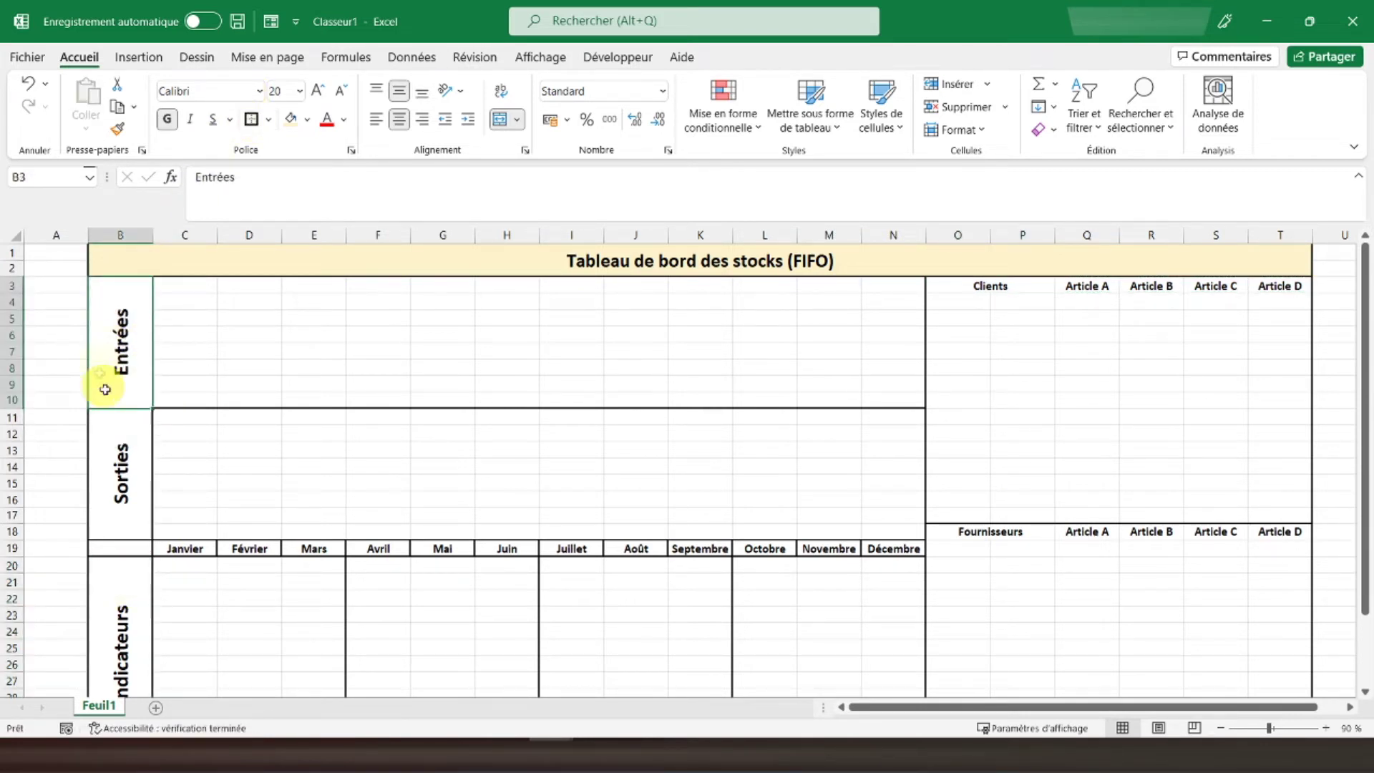
pyautogui.moveTo(163, 548); pyautogui.dragTo(891, 549)
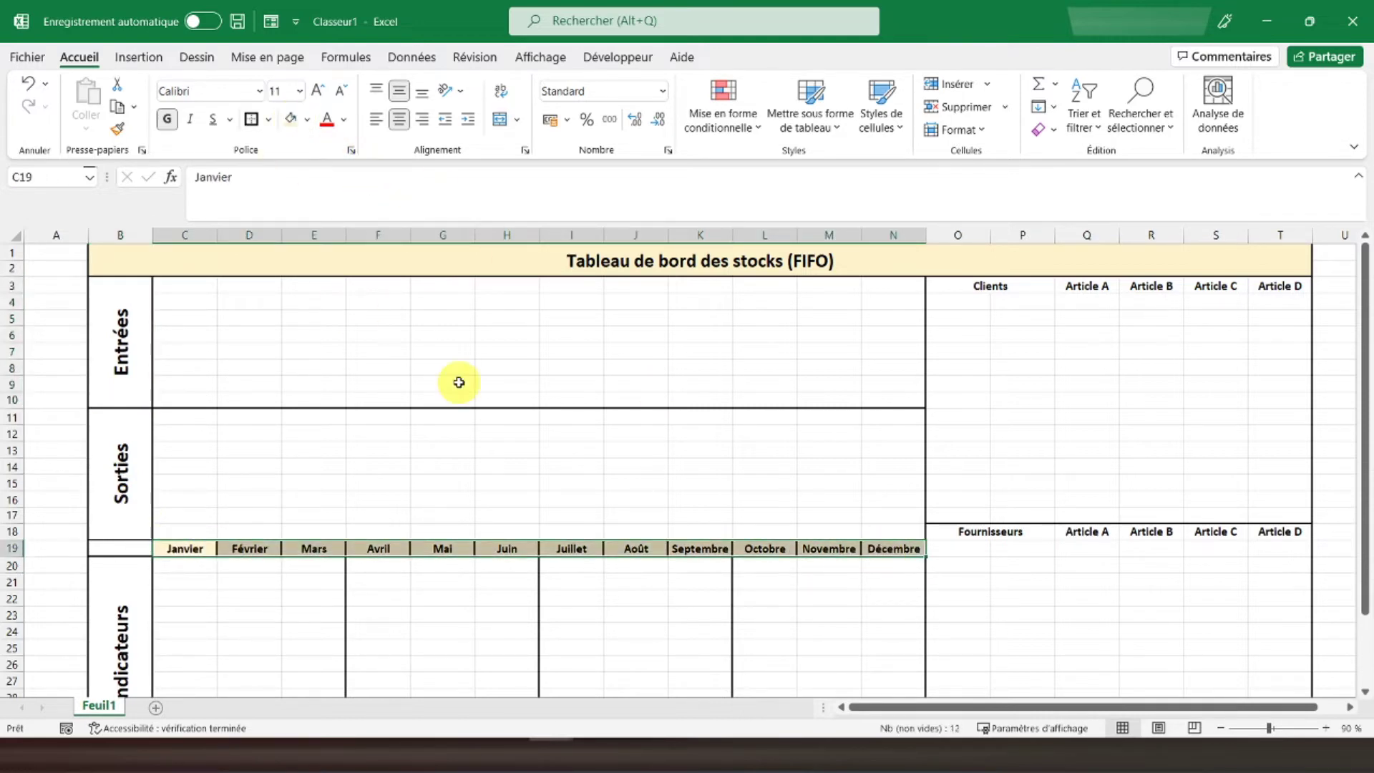
pyautogui.scroll(-2, 457, 380)
pyautogui.moveTo(243, 665); pyautogui.dragTo(833, 663)
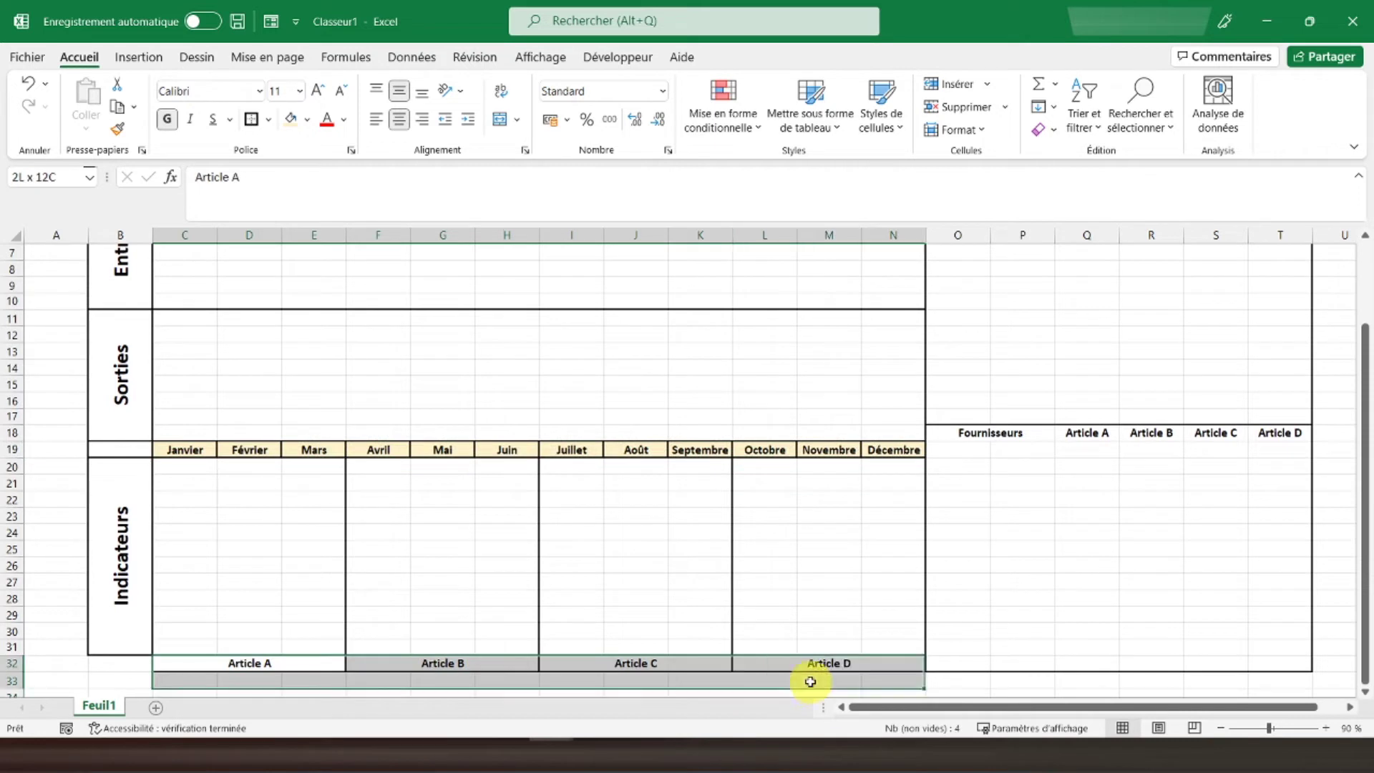
pyautogui.click(290, 116)
# Fill the Entrées, Sorties and Indicateurs side labels and cell B19 with the same light gold
pyautogui.scroll(2, 292, 272)
pyautogui.moveTo(122, 343); pyautogui.dragTo(129, 439)
pyautogui.keyDown('ctrl'); pyautogui.click(91, 582); pyautogui.keyUp('ctrl')
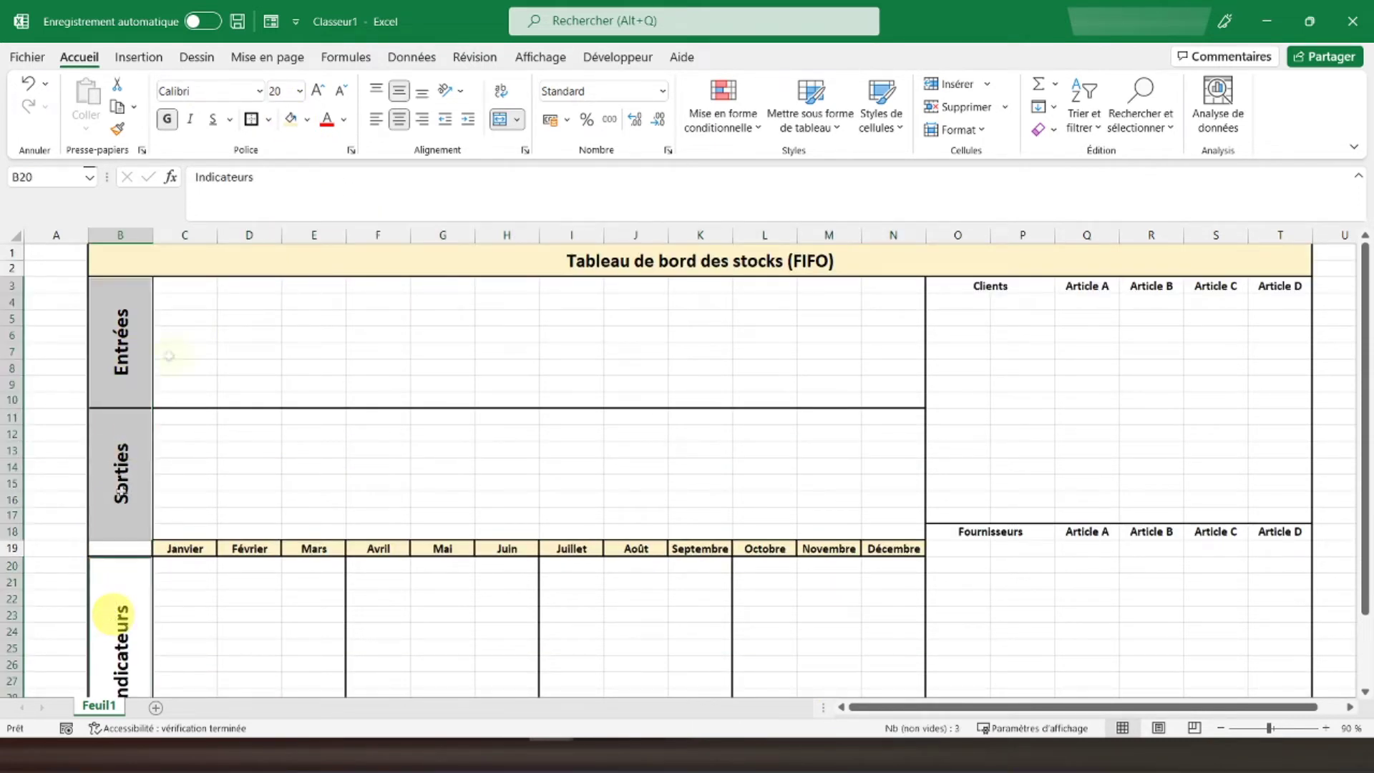
pyautogui.click(307, 119)
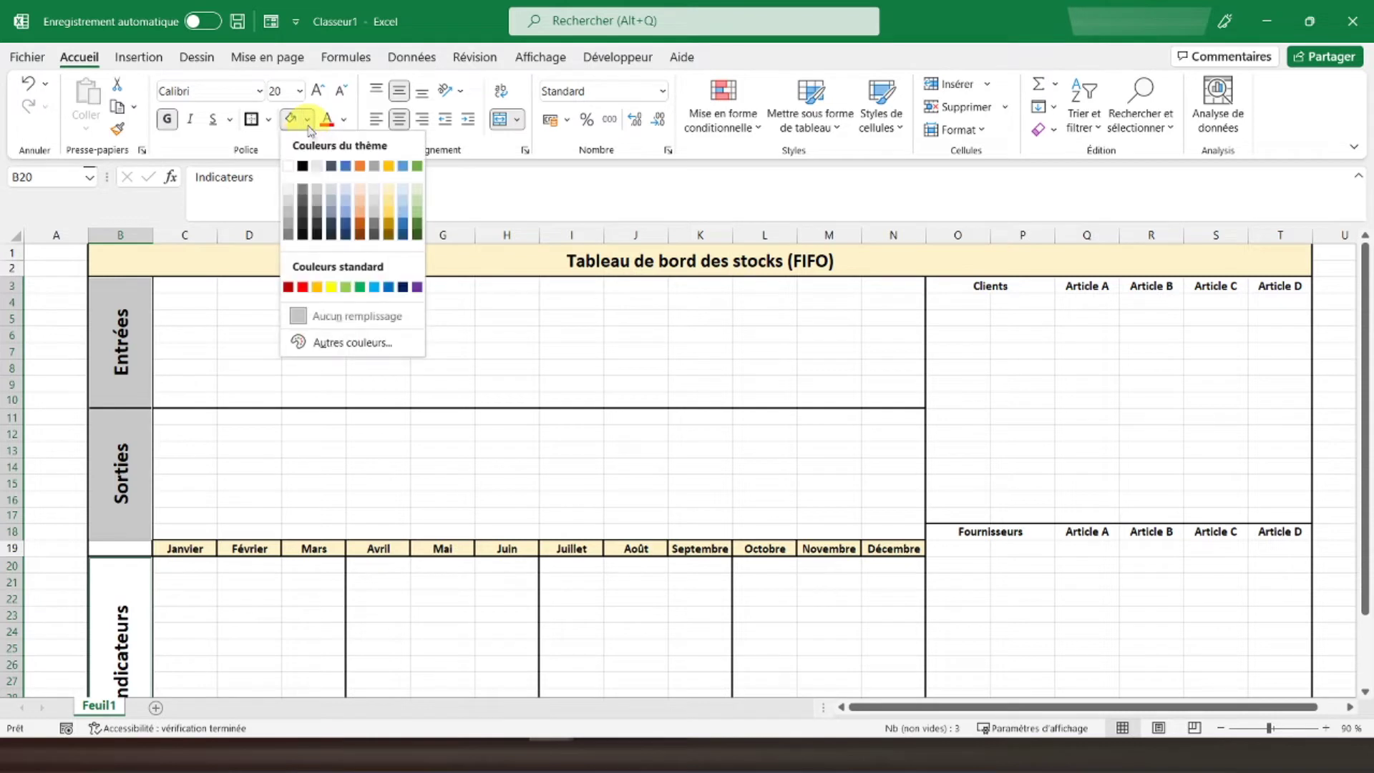
pyautogui.click(387, 197)
pyautogui.click(146, 553)
pyautogui.click(307, 120)
pyautogui.click(387, 190)
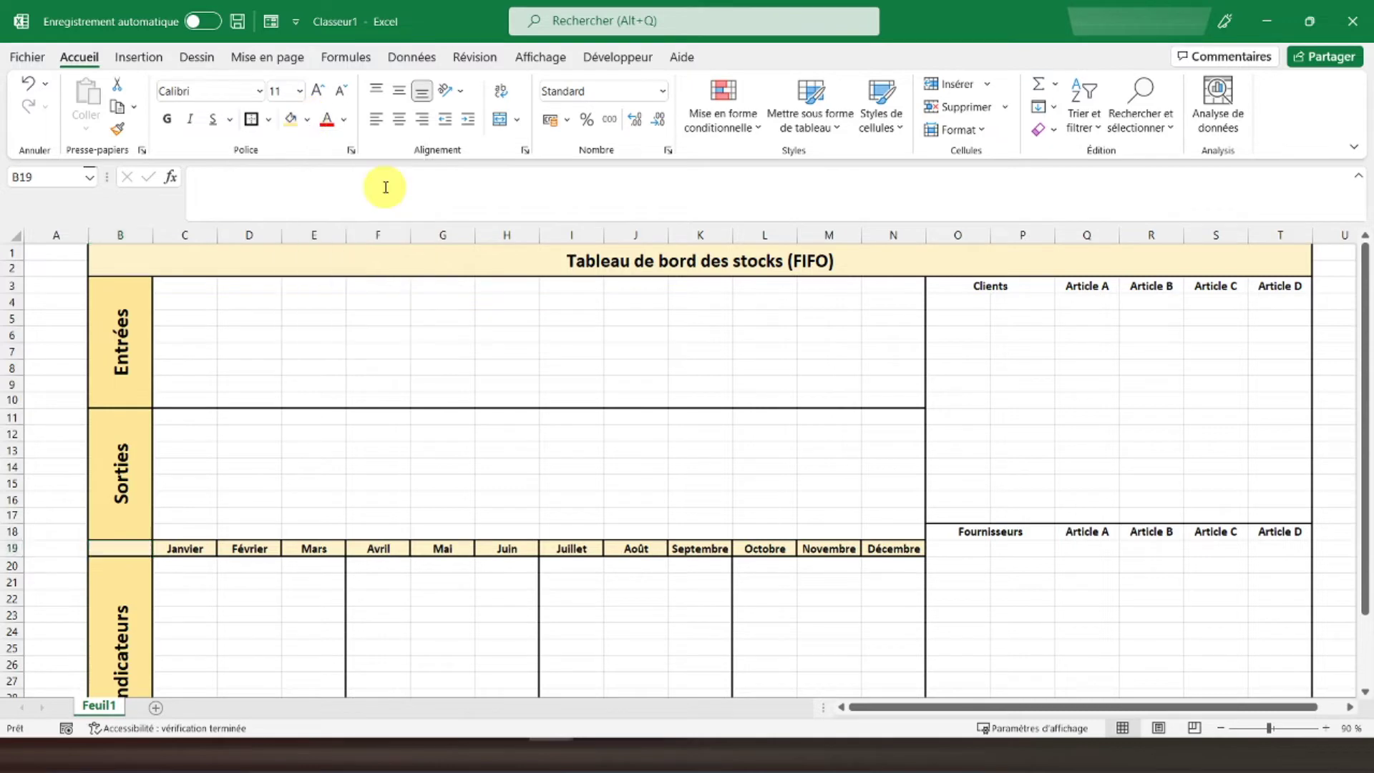
pyautogui.click(221, 438)
pyautogui.scroll(-1, 222, 438)
pyautogui.scroll(-2, 222, 438)
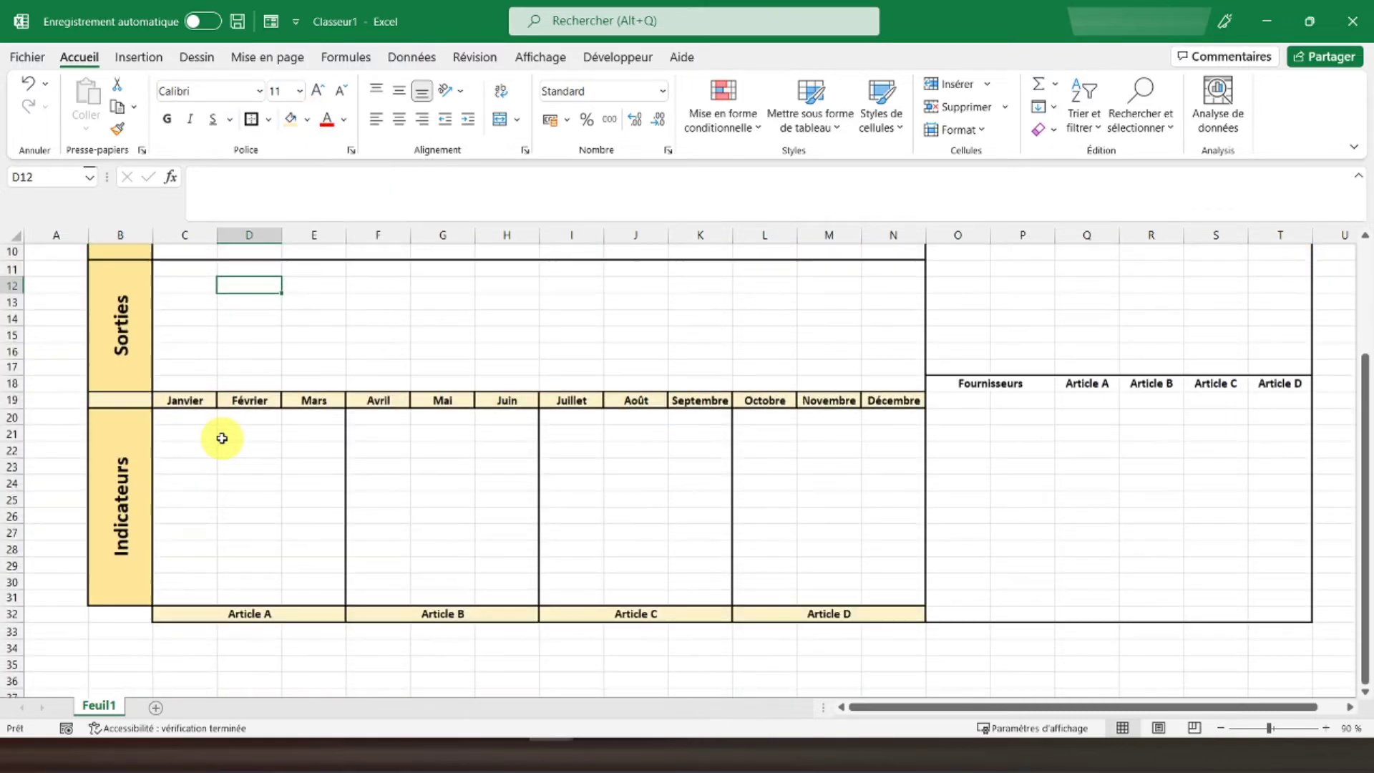
pyautogui.scroll(3, 222, 438)
pyautogui.click(140, 261)
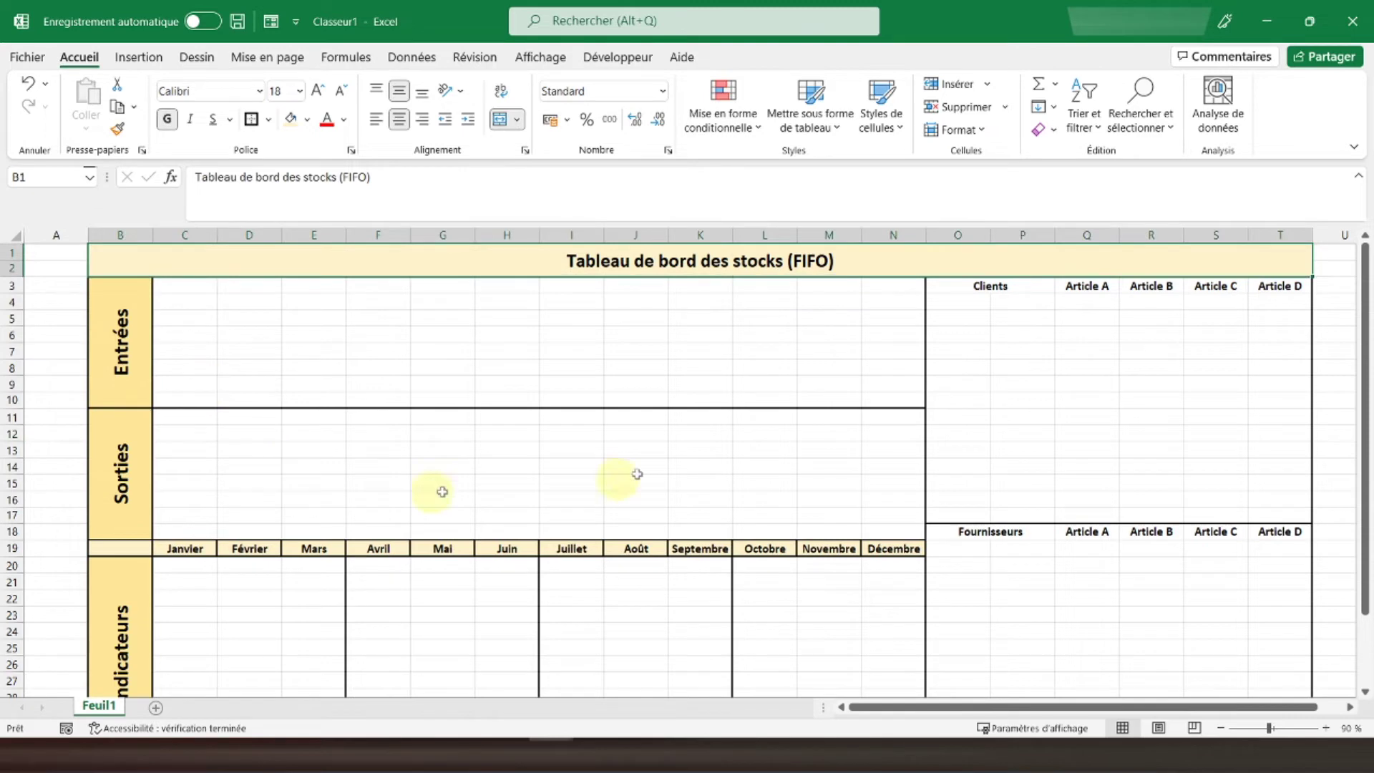
# Turn off gridlines in the View tab and rename sheet Feuil1 to 'Tableau de bord'
pyautogui.click(540, 57)
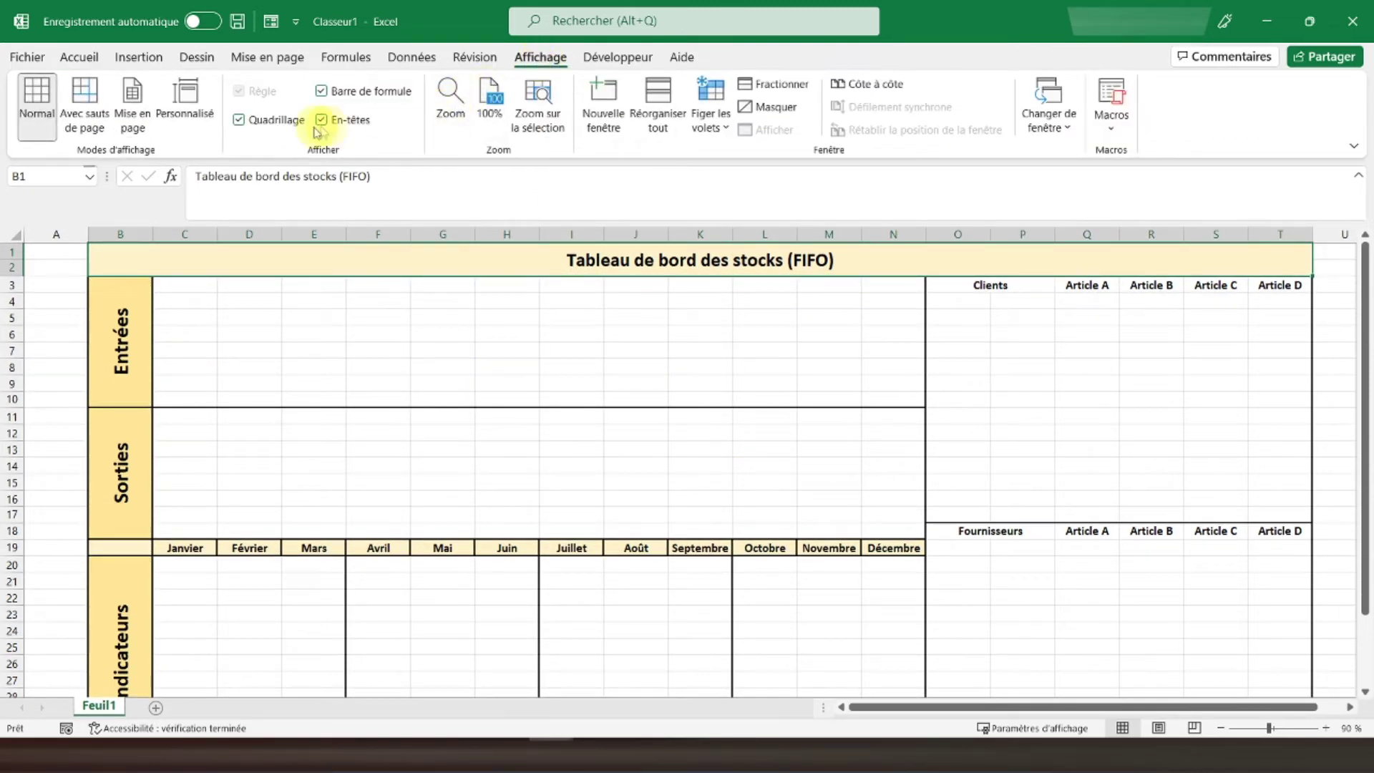
pyautogui.click(284, 122)
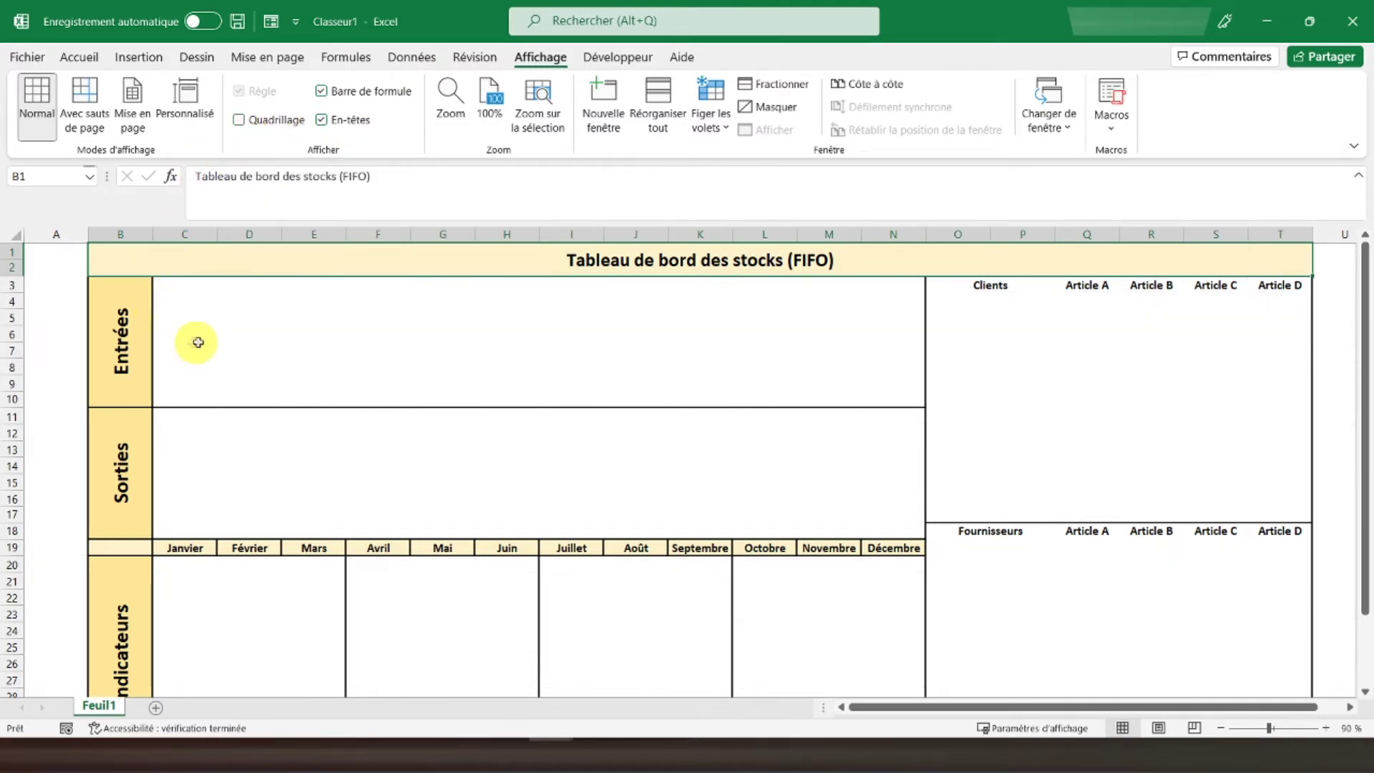
pyautogui.doubleClick(98, 706)
pyautogui.write('Tableau de')
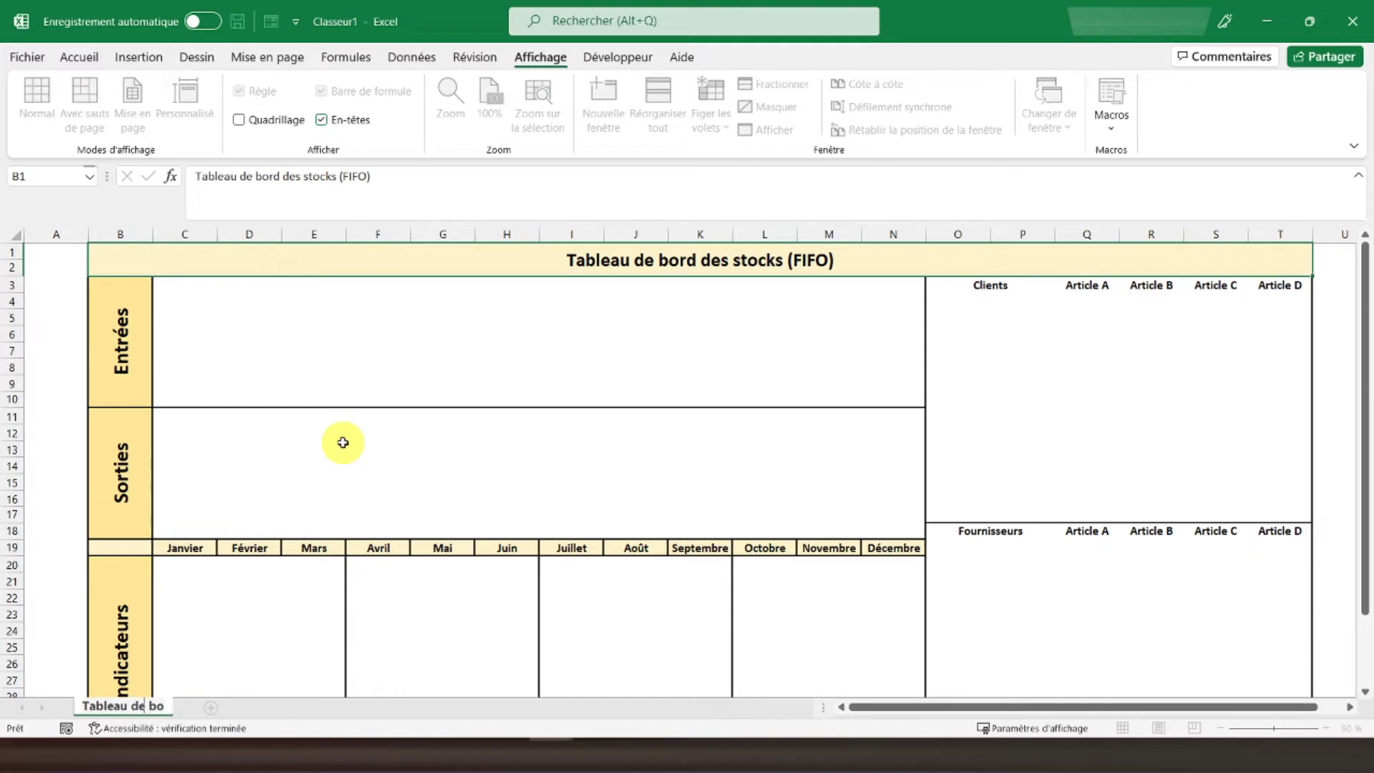
pyautogui.write('bord')
pyautogui.press('Return')
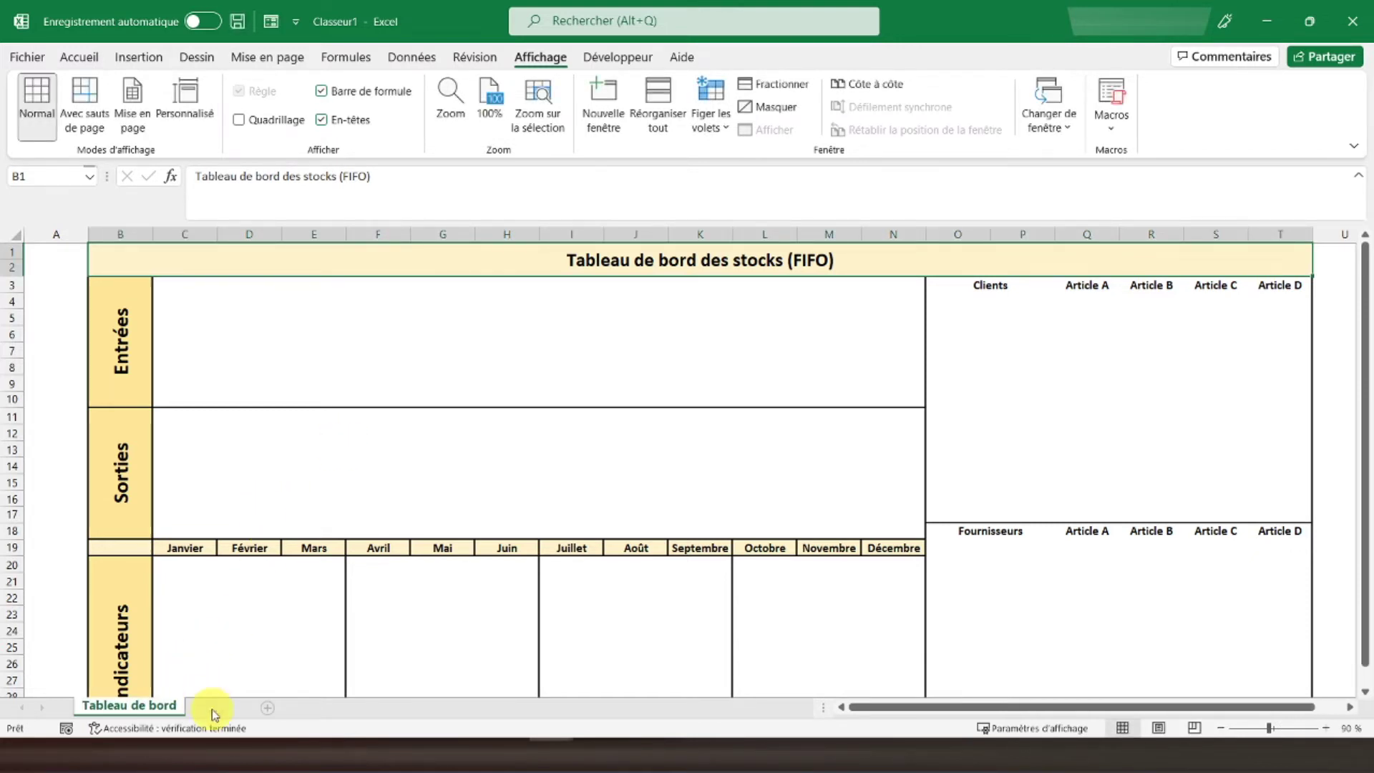
# Add a new worksheet named 'Paramètres'
pyautogui.click(214, 709)
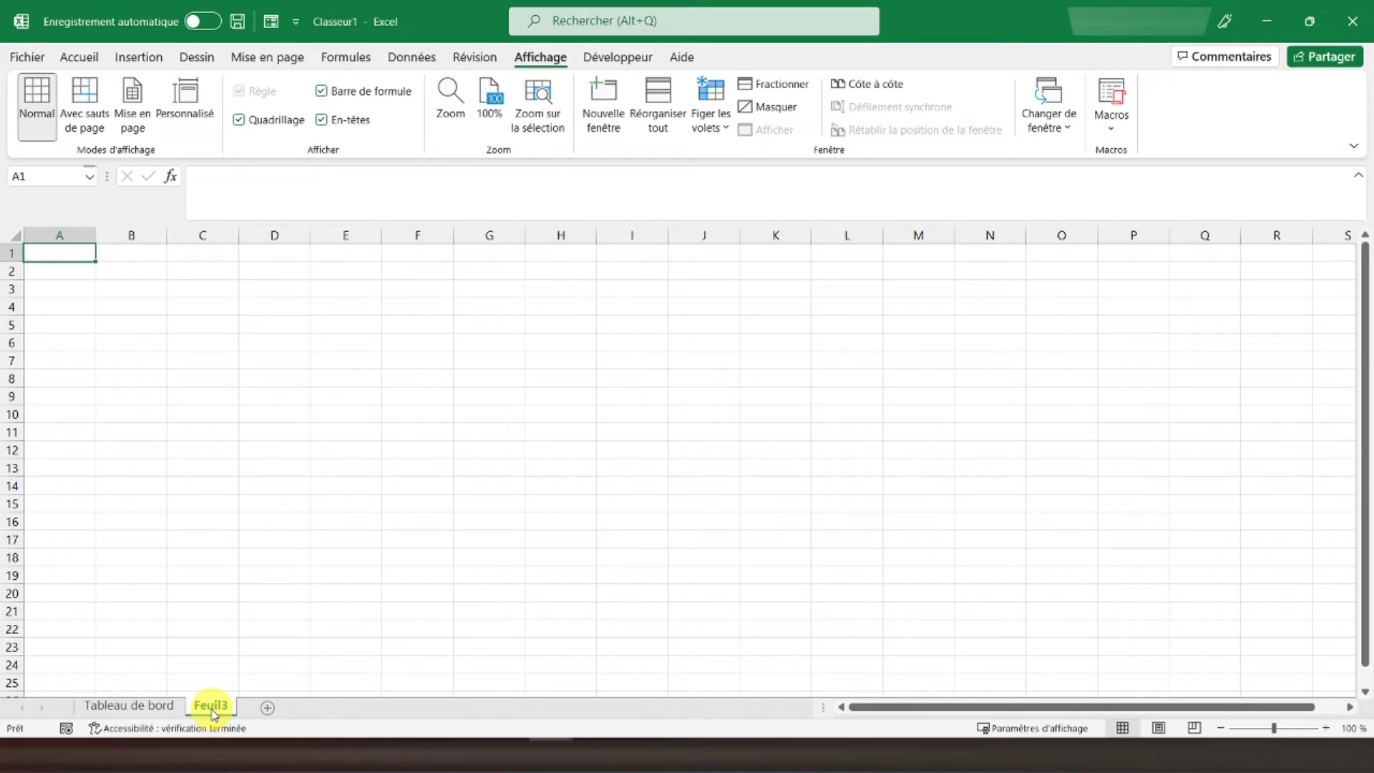
pyautogui.doubleClick(211, 707)
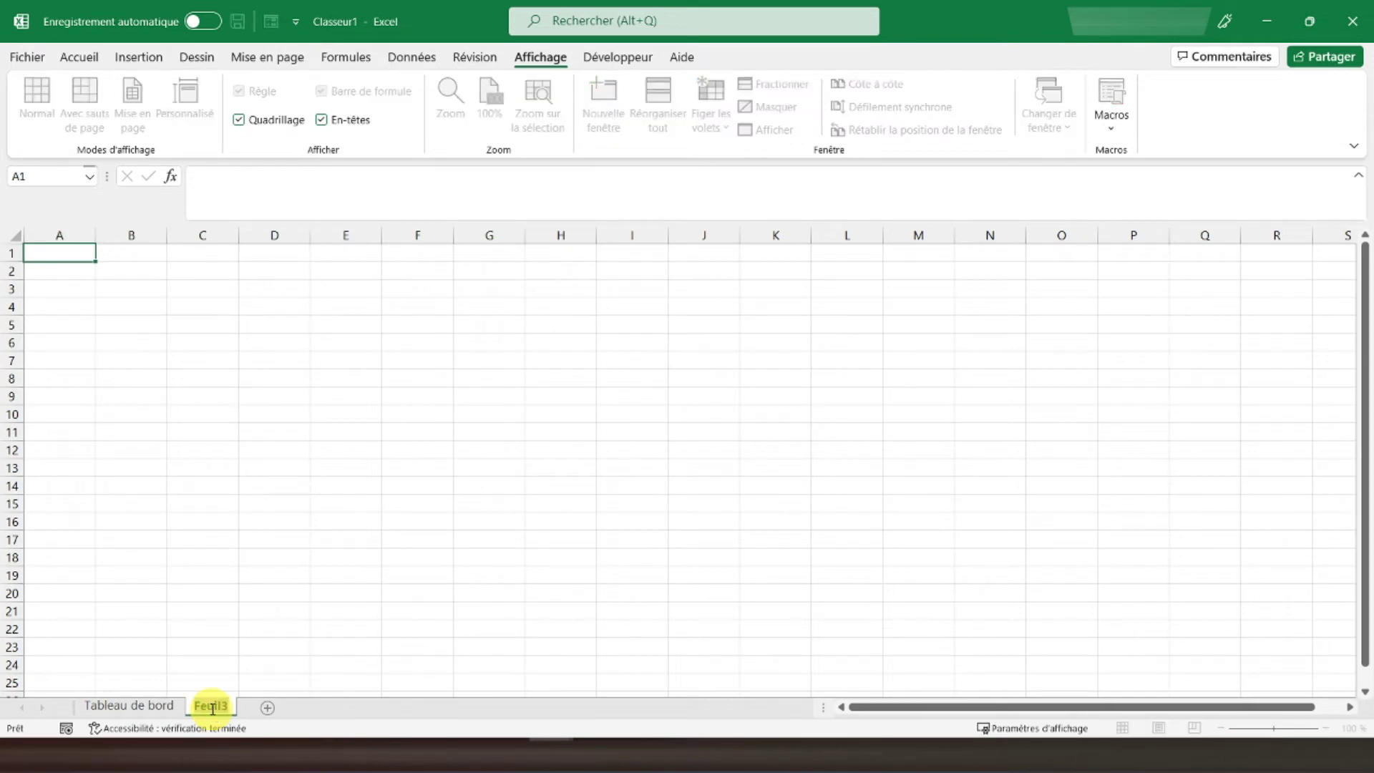
pyautogui.write('Paramètres')
pyautogui.press('Return')
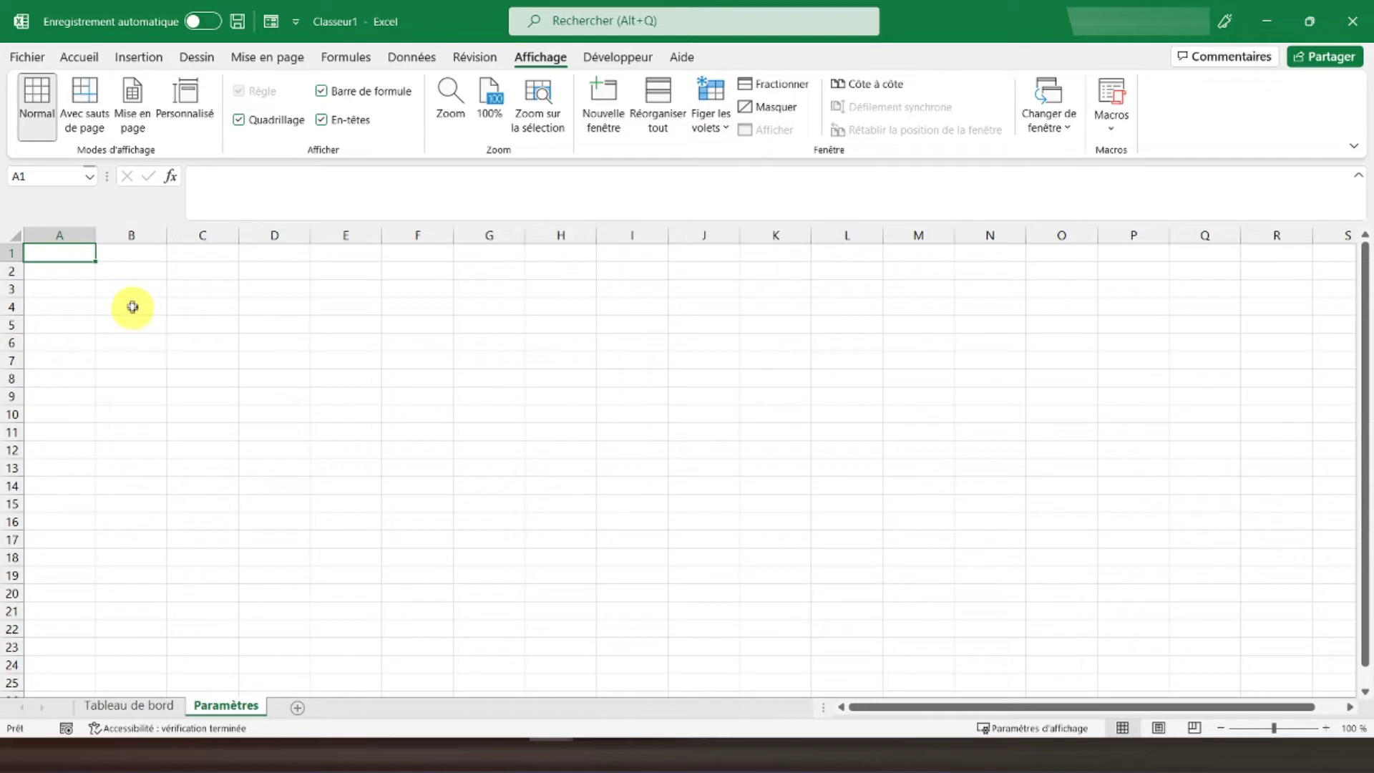
# Enter headers Clients and Fournisseurs in B2:C2, with Client 1 and Fournisseur 1 below
pyautogui.click(130, 276)
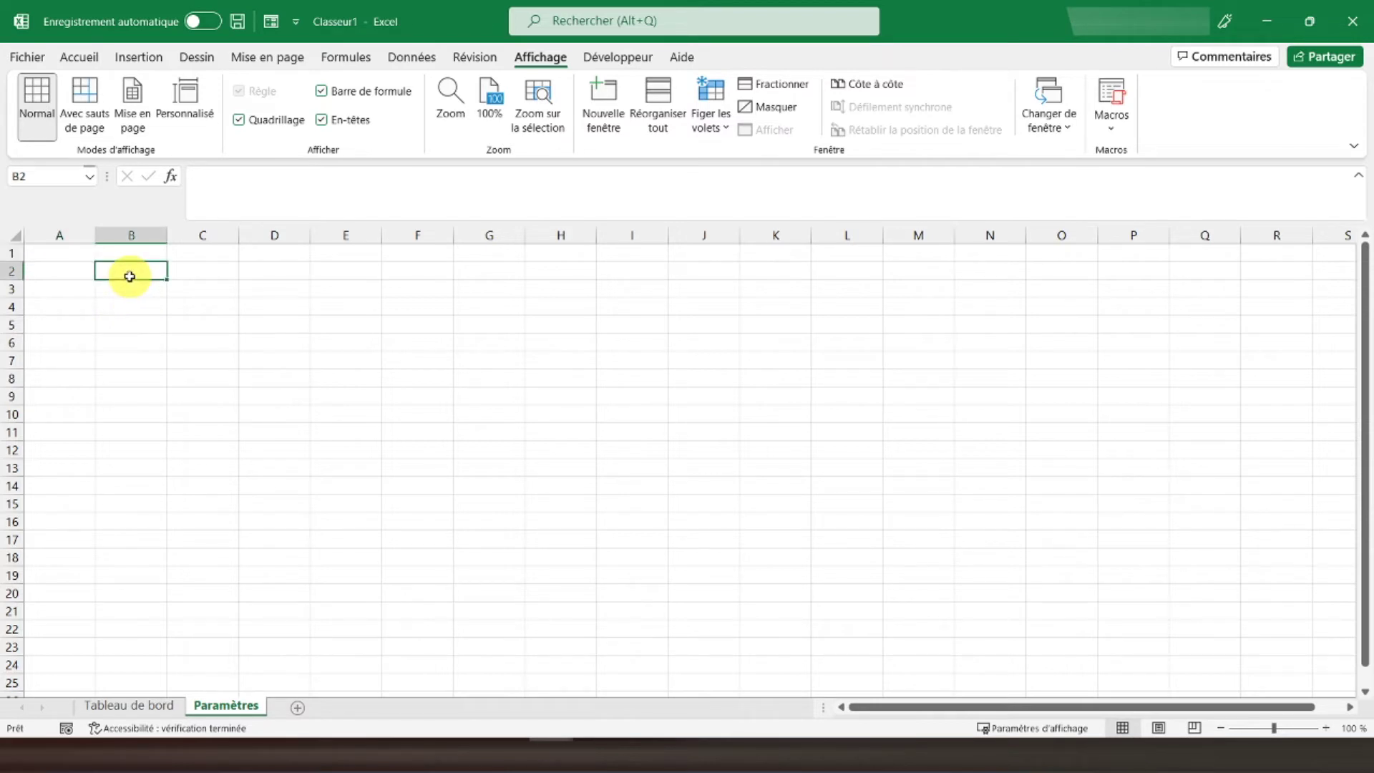
pyautogui.write('Clients')
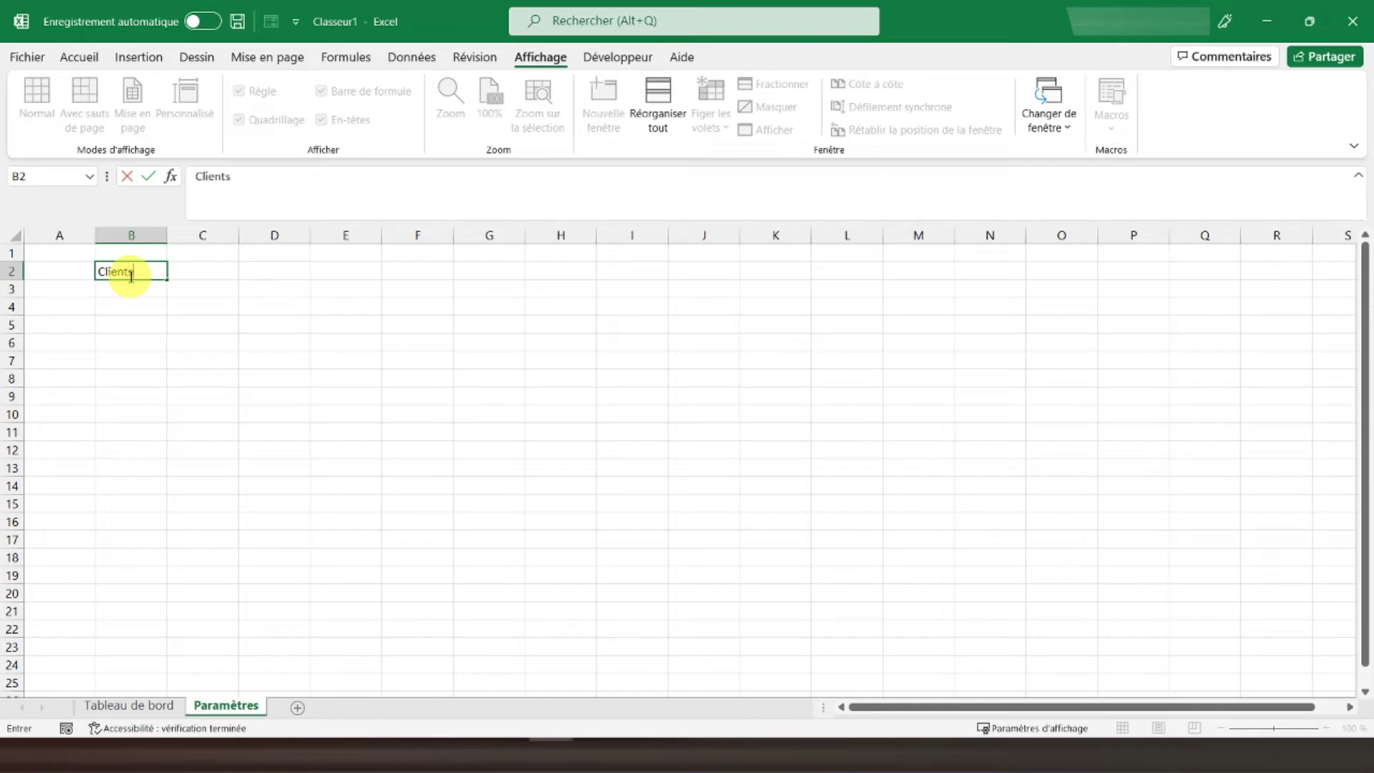
pyautogui.press('Tab')
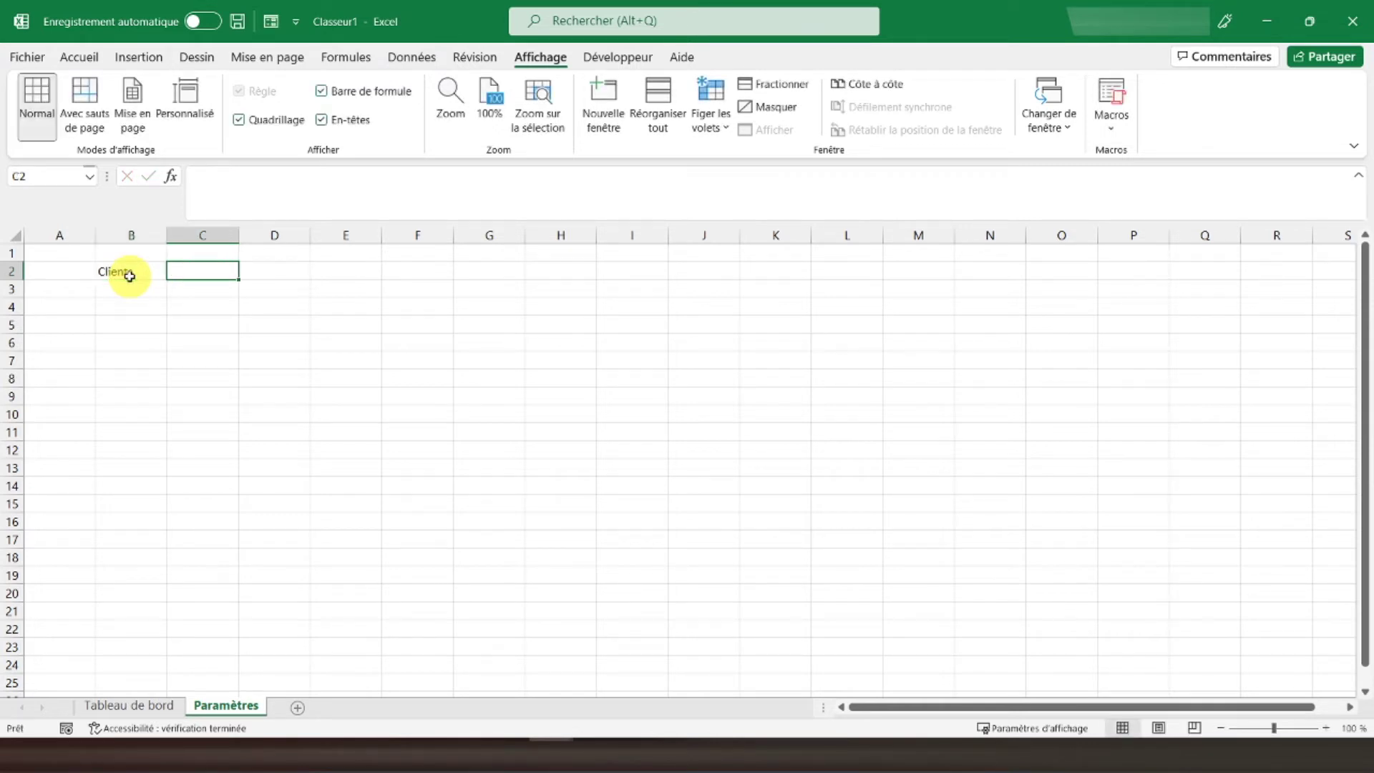
pyautogui.write('Fournisseurs')
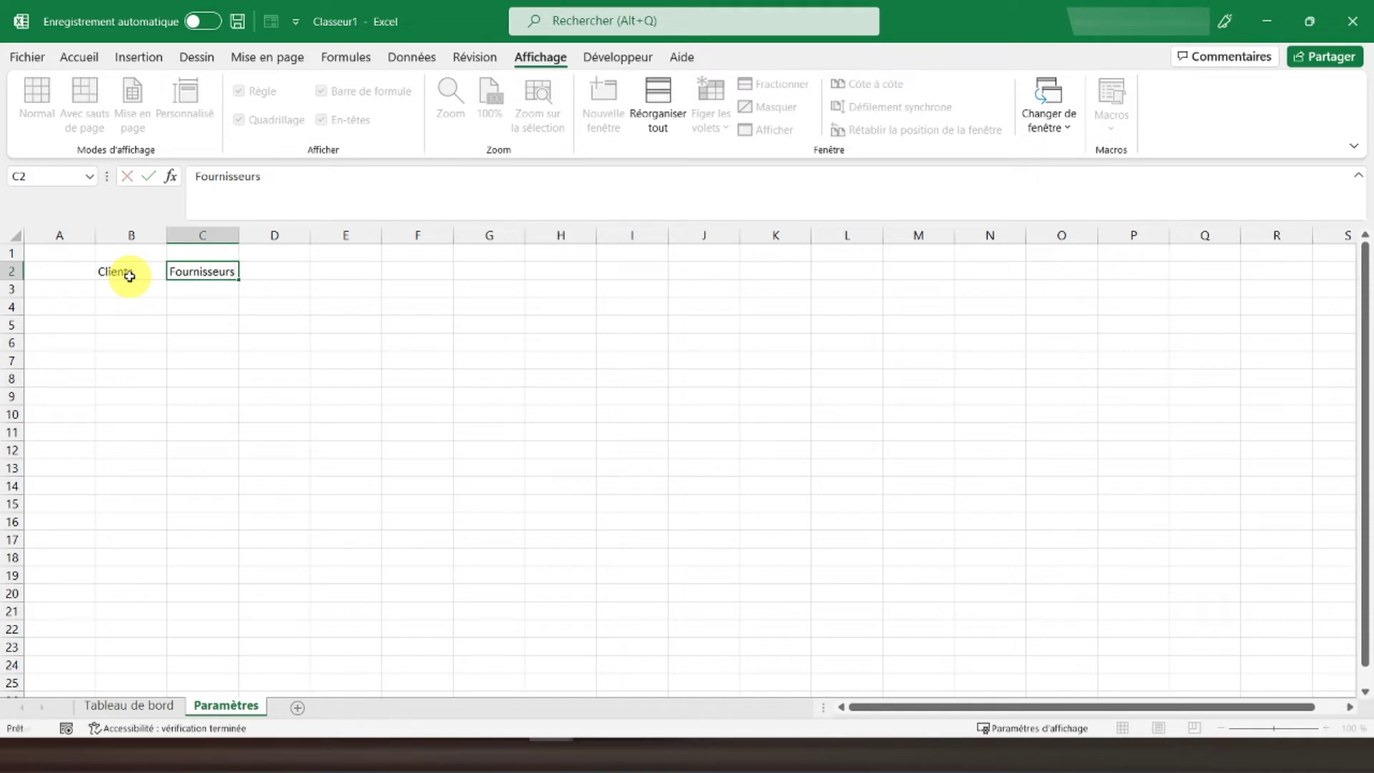
pyautogui.press('Return')
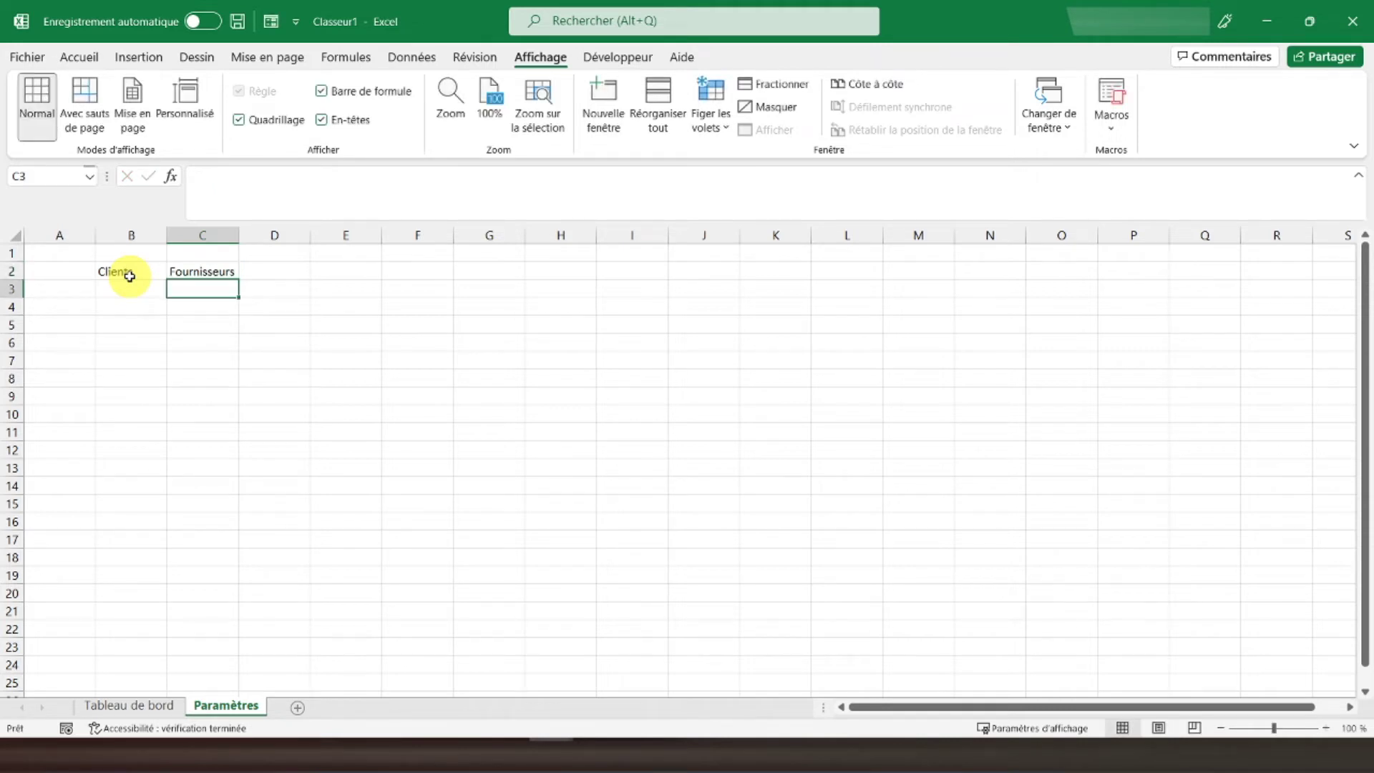
pyautogui.click(109, 292)
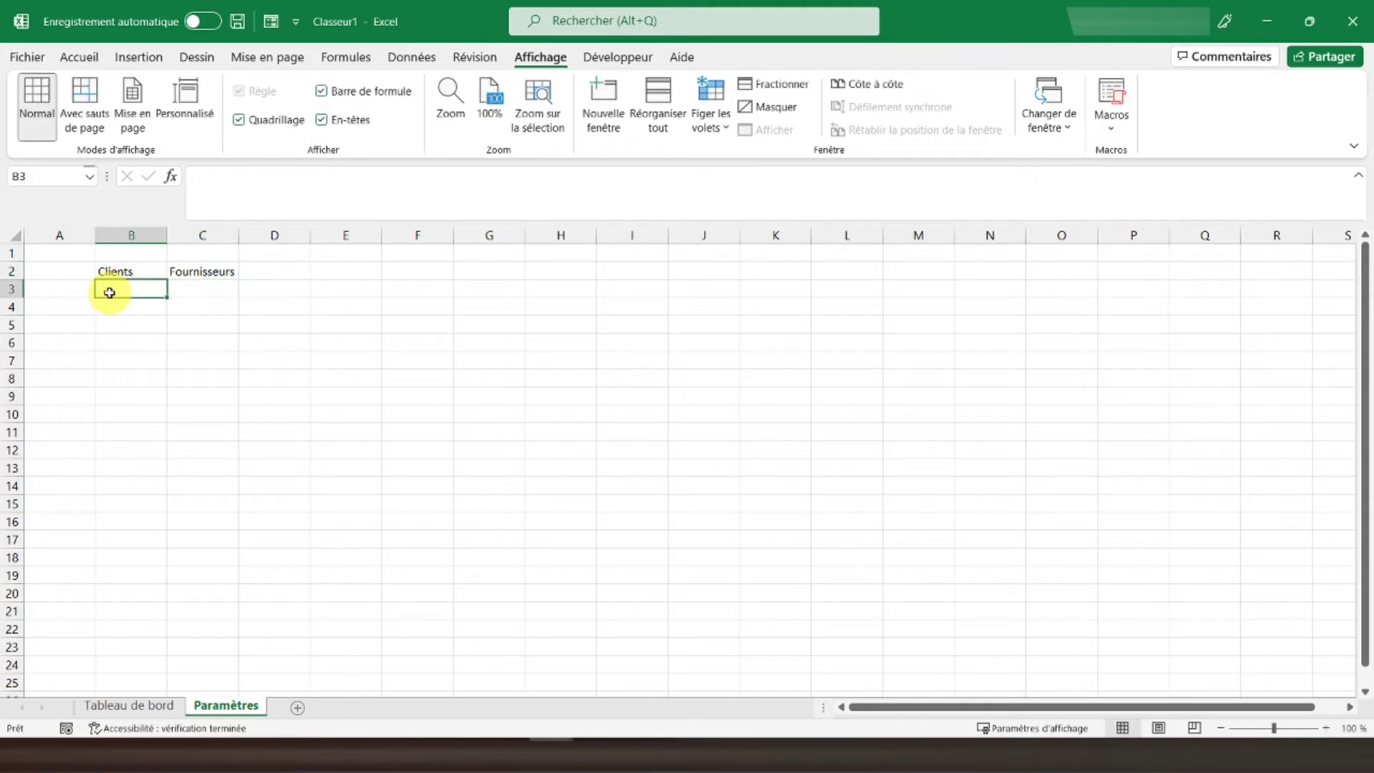
pyautogui.write('Client 1')
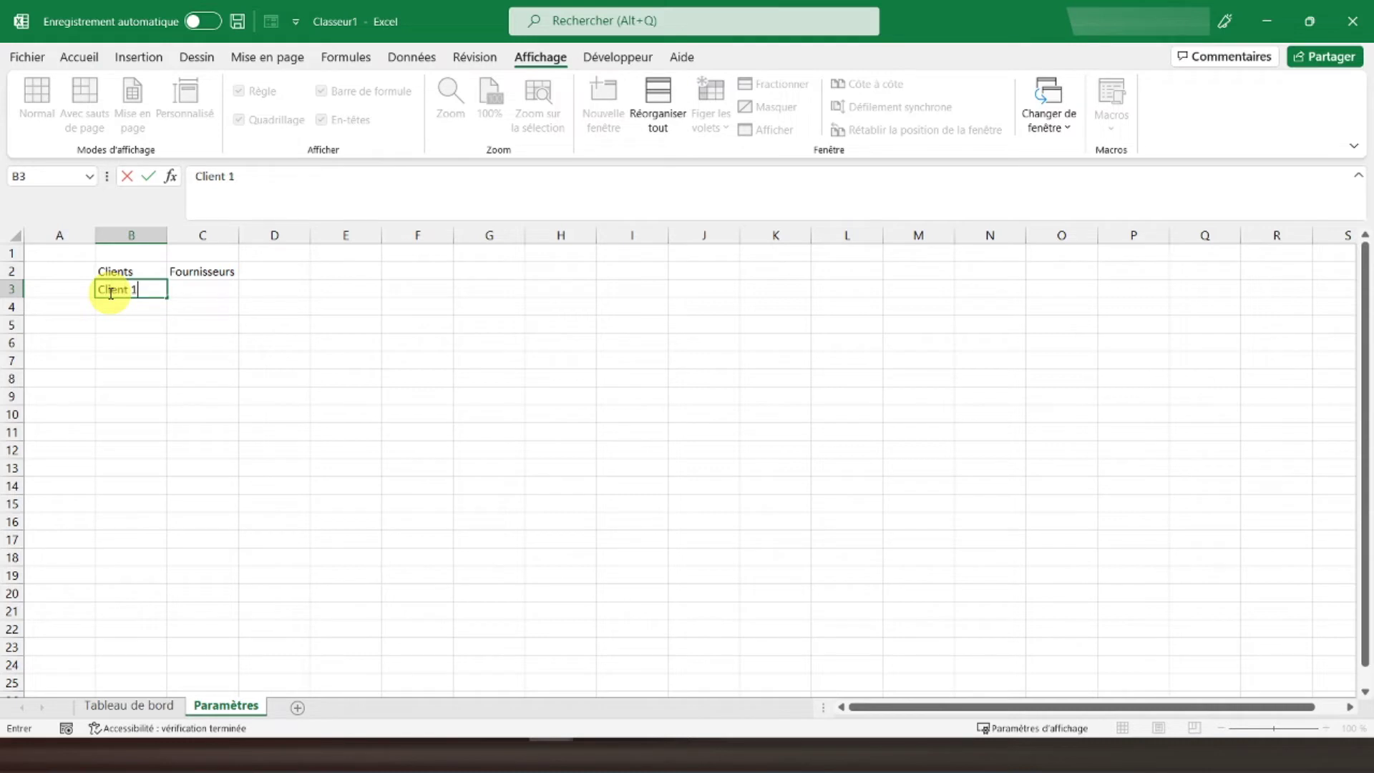
pyautogui.press('Tab')
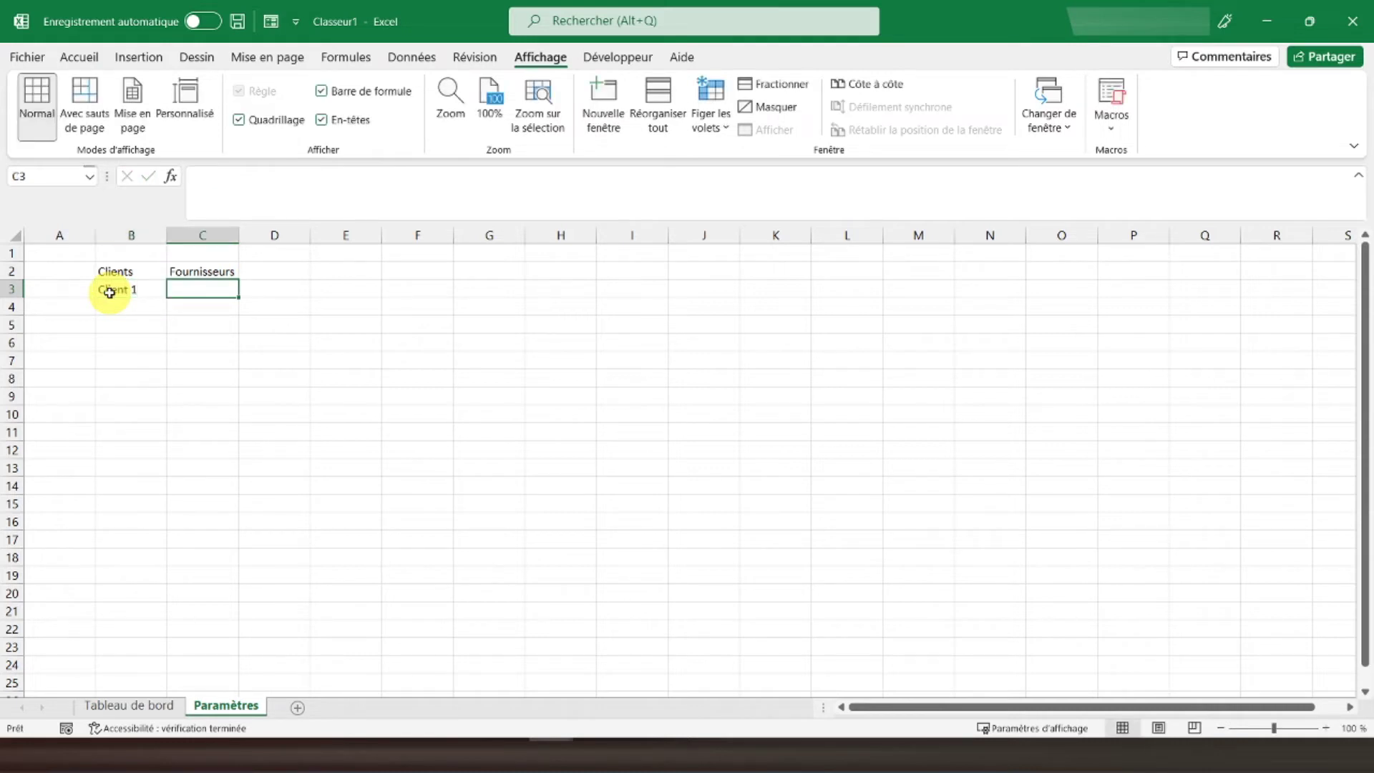
pyautogui.write('F')
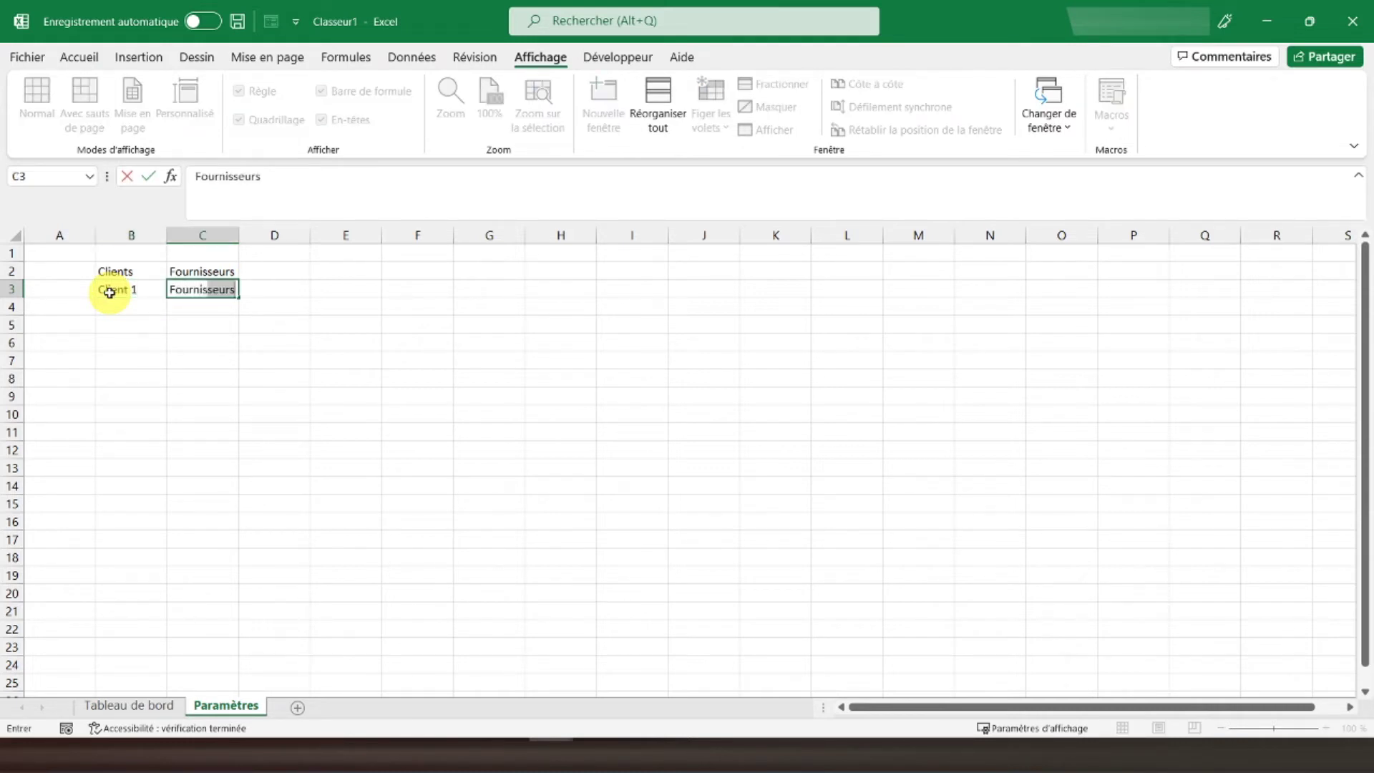
pyautogui.write(' 1')
pyautogui.press('Return')
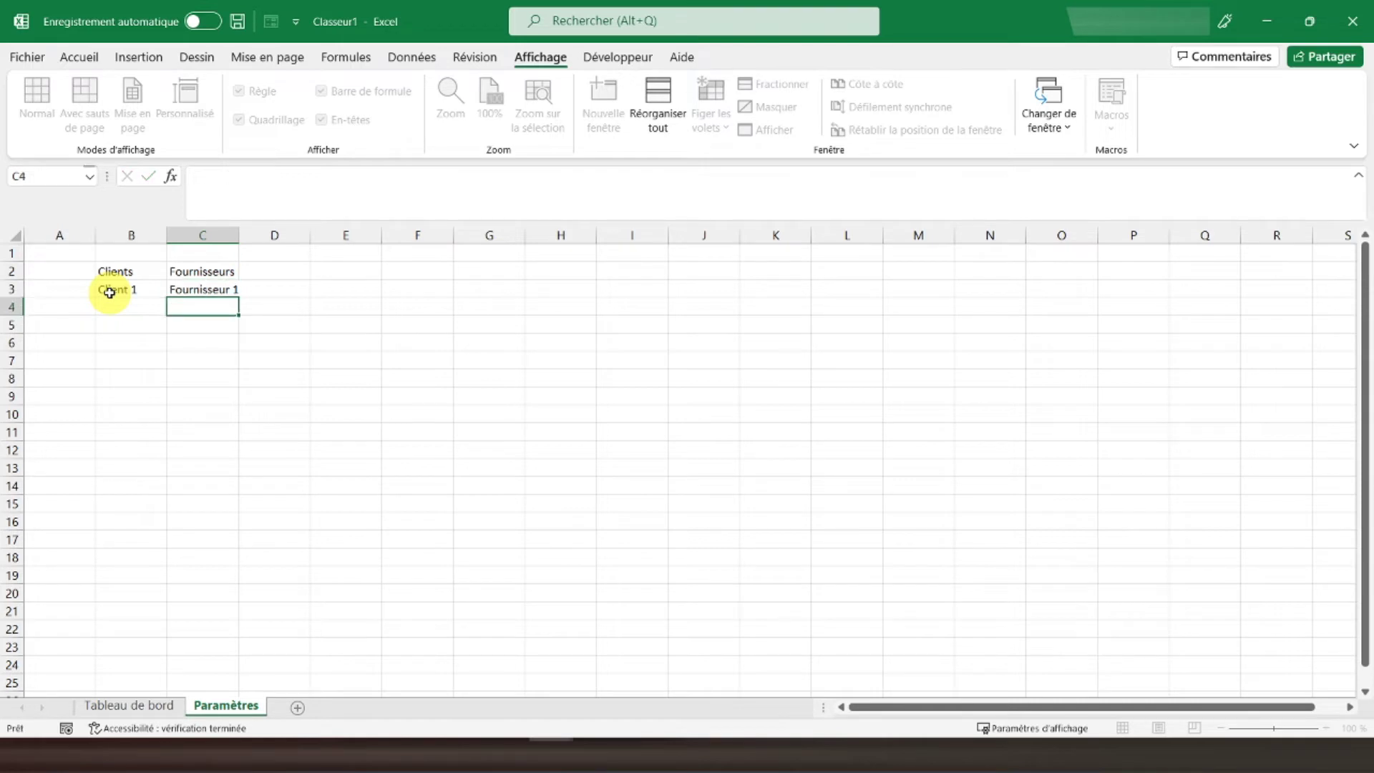
# Fill the lists down to Client 14 and Fournisseur 14, autofit columns B:C, and centre them
pyautogui.moveTo(110, 292); pyautogui.dragTo(228, 289)
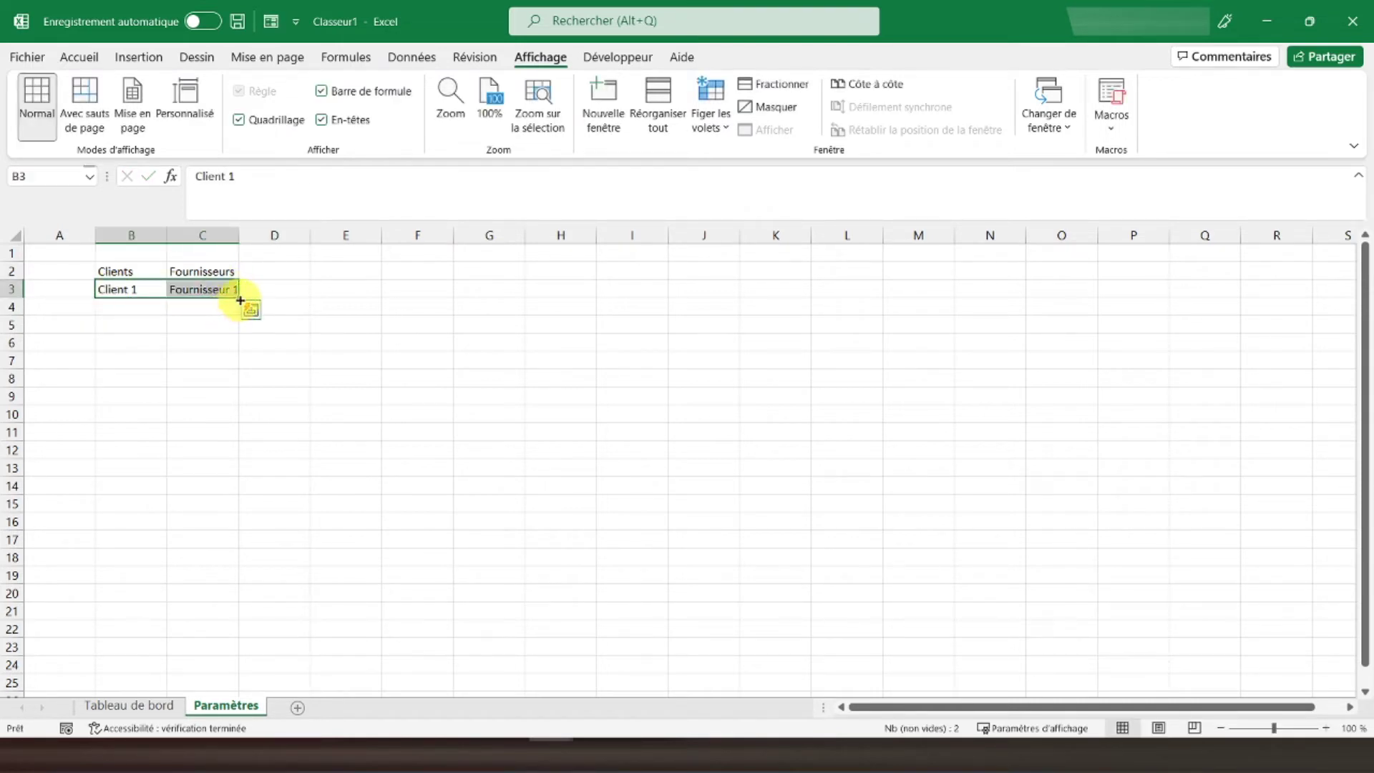
pyautogui.moveTo(242, 300); pyautogui.dragTo(215, 523)
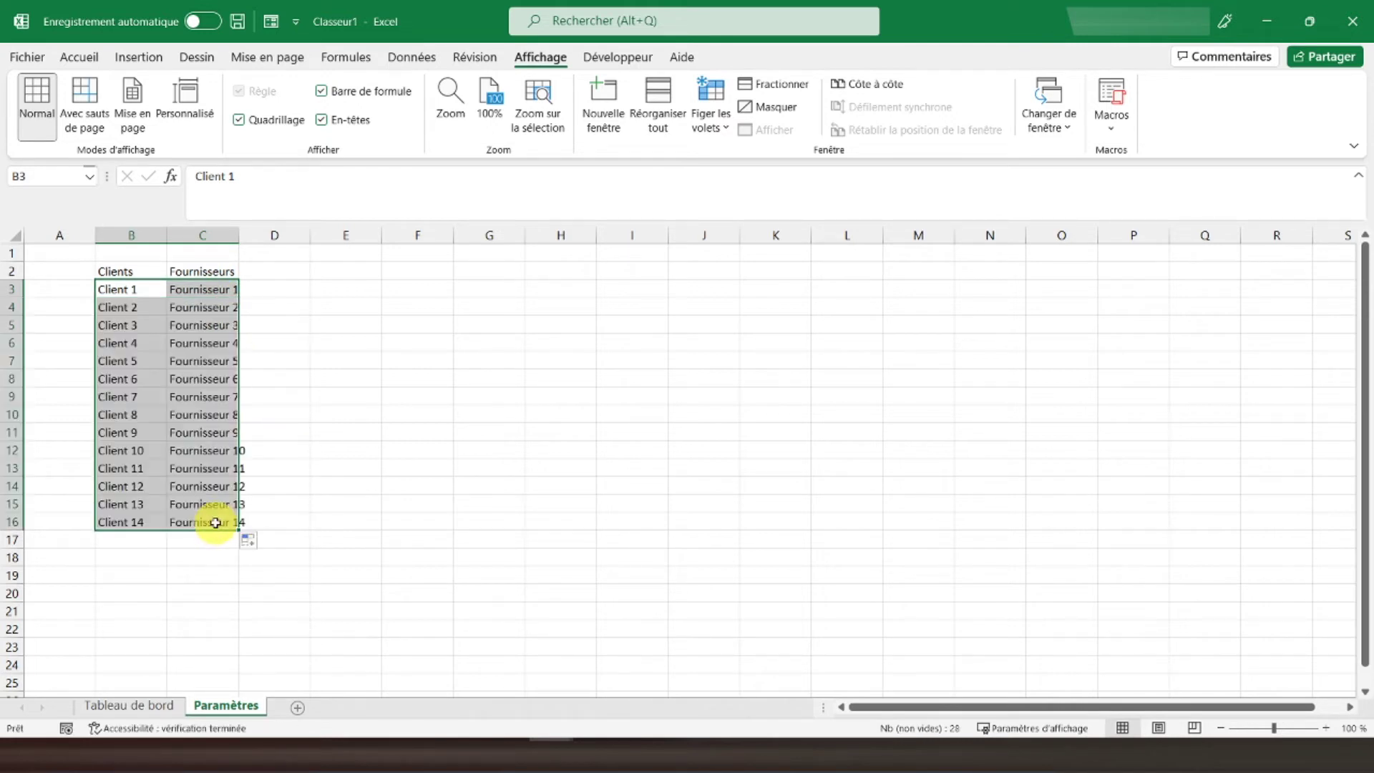
pyautogui.moveTo(115, 243)
pyautogui.mouseDown()
pyautogui.moveTo(175, 231)
pyautogui.moveTo(166, 241)
pyautogui.mouseUp()
pyautogui.doubleClick(165, 241)
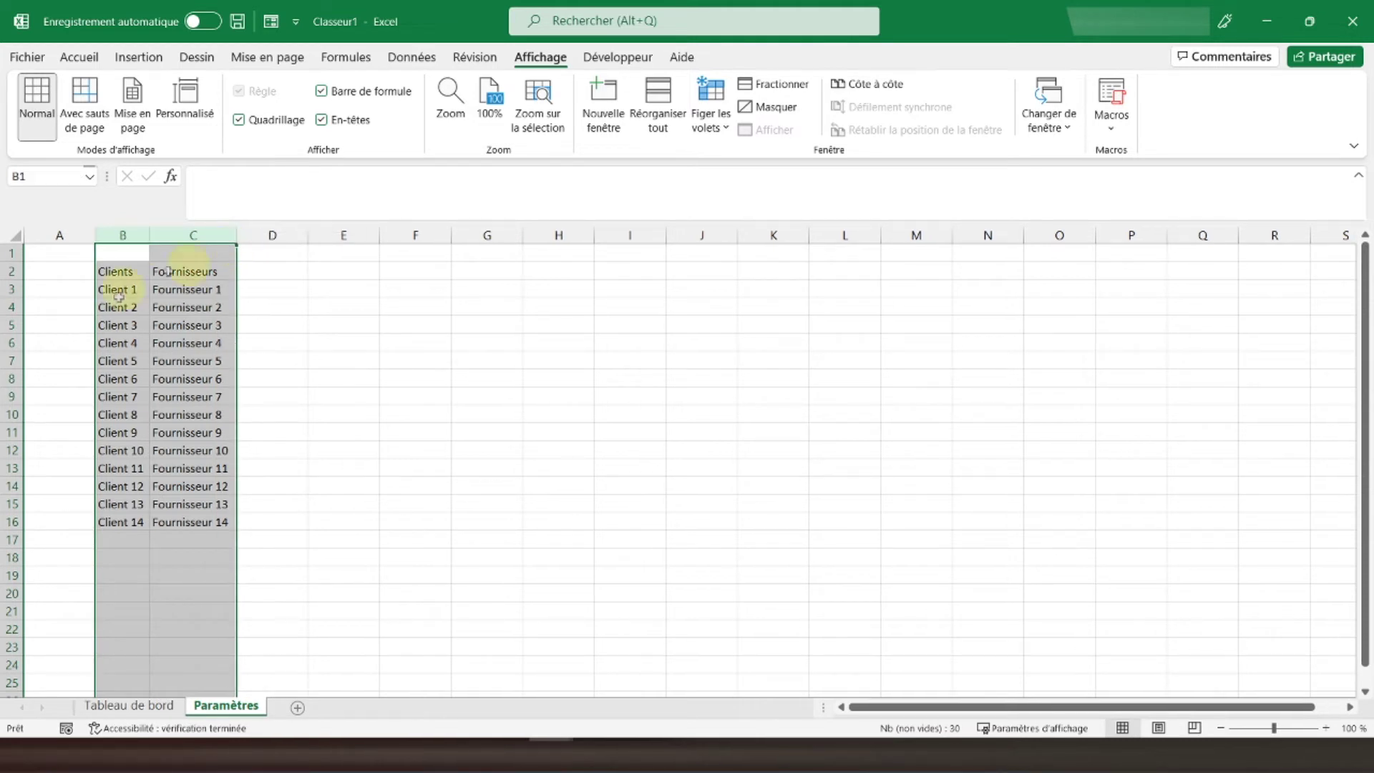
pyautogui.click(77, 57)
pyautogui.click(401, 125)
pyautogui.click(398, 91)
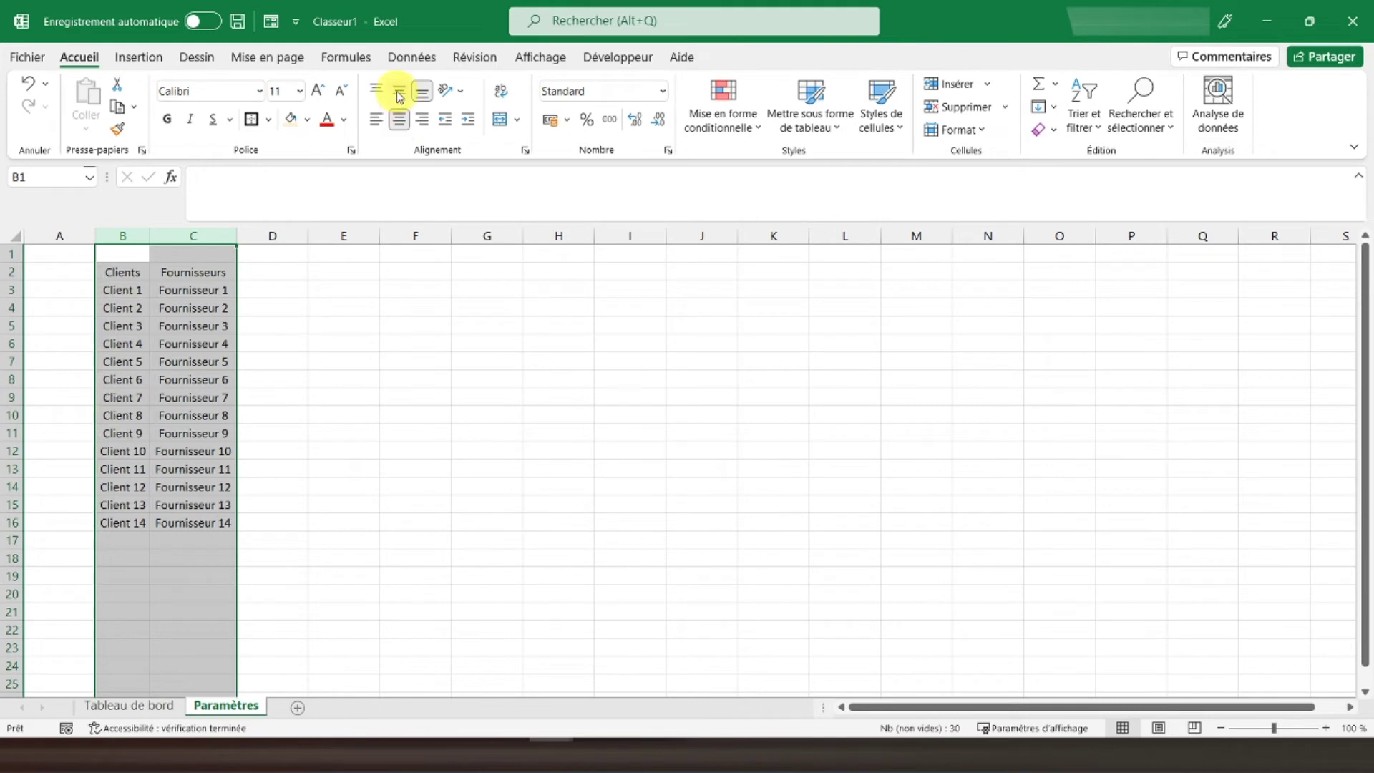
# Put all borders and a thick outline around the table B2:C16, then widen column B
pyautogui.moveTo(131, 266); pyautogui.dragTo(190, 521)
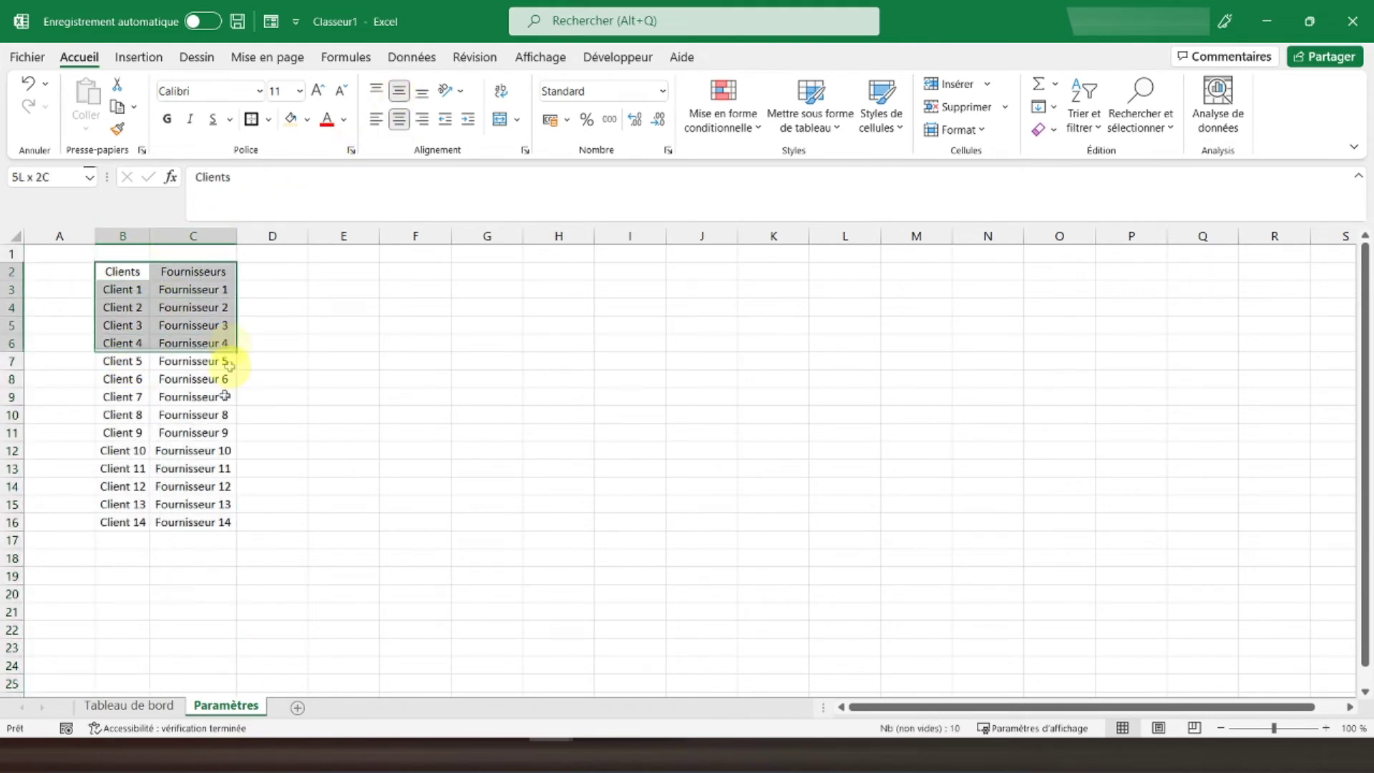
pyautogui.click(250, 122)
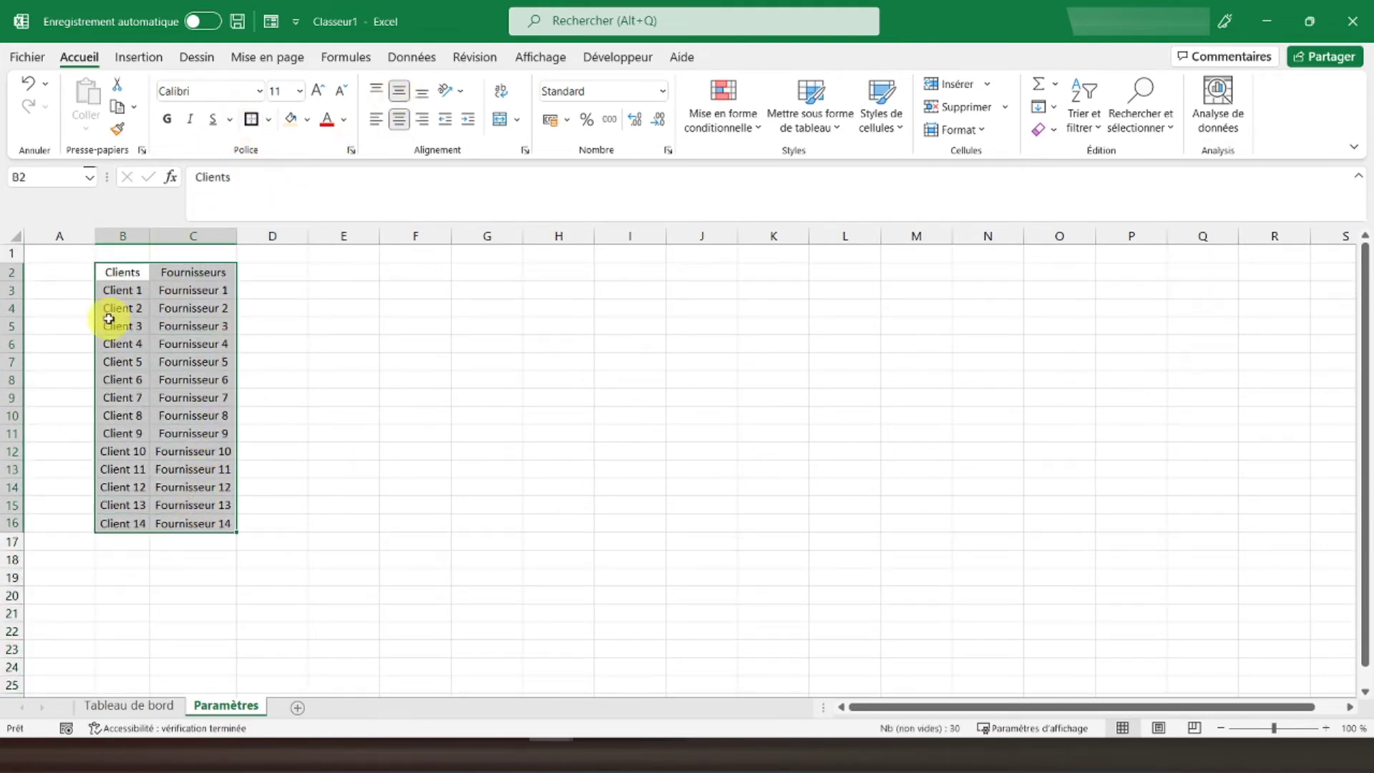
pyautogui.click(120, 270)
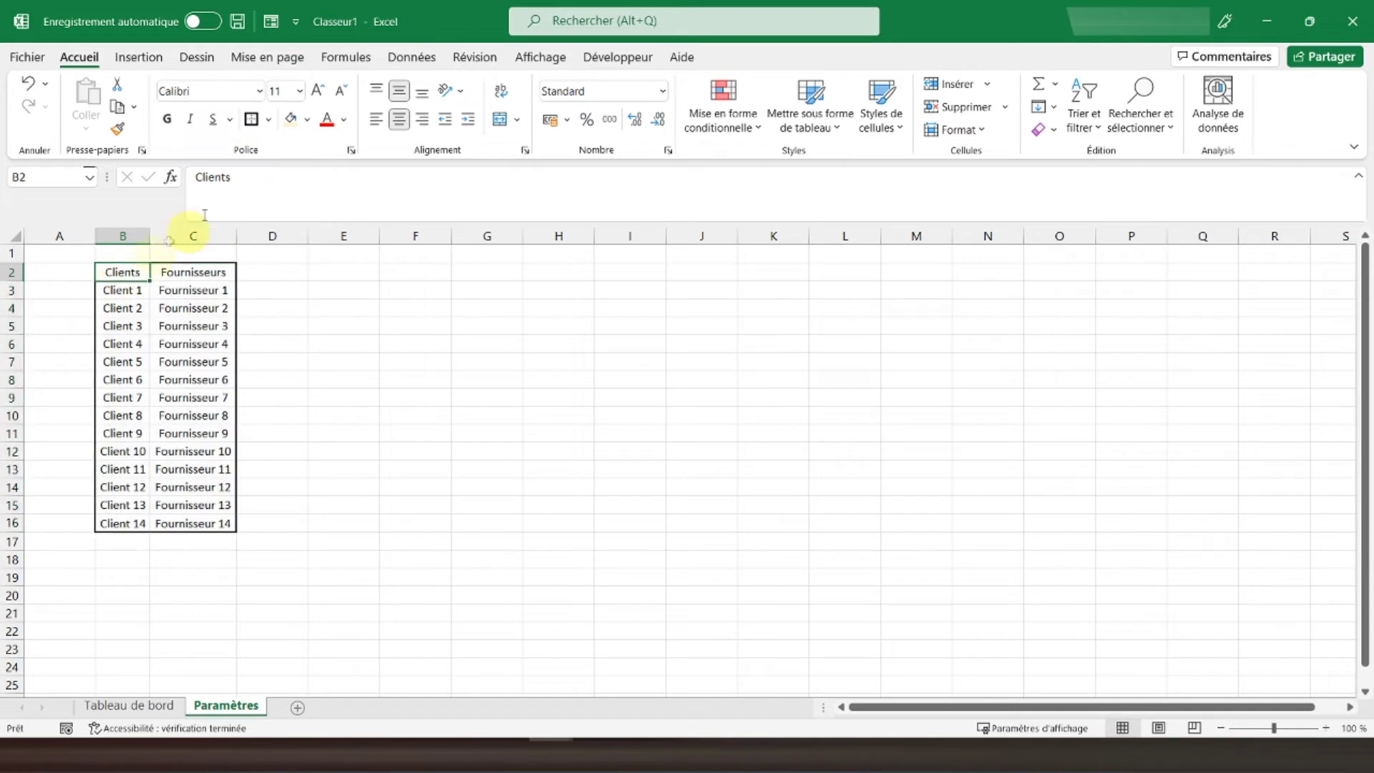
pyautogui.click(190, 272)
pyautogui.moveTo(117, 290); pyautogui.dragTo(194, 524)
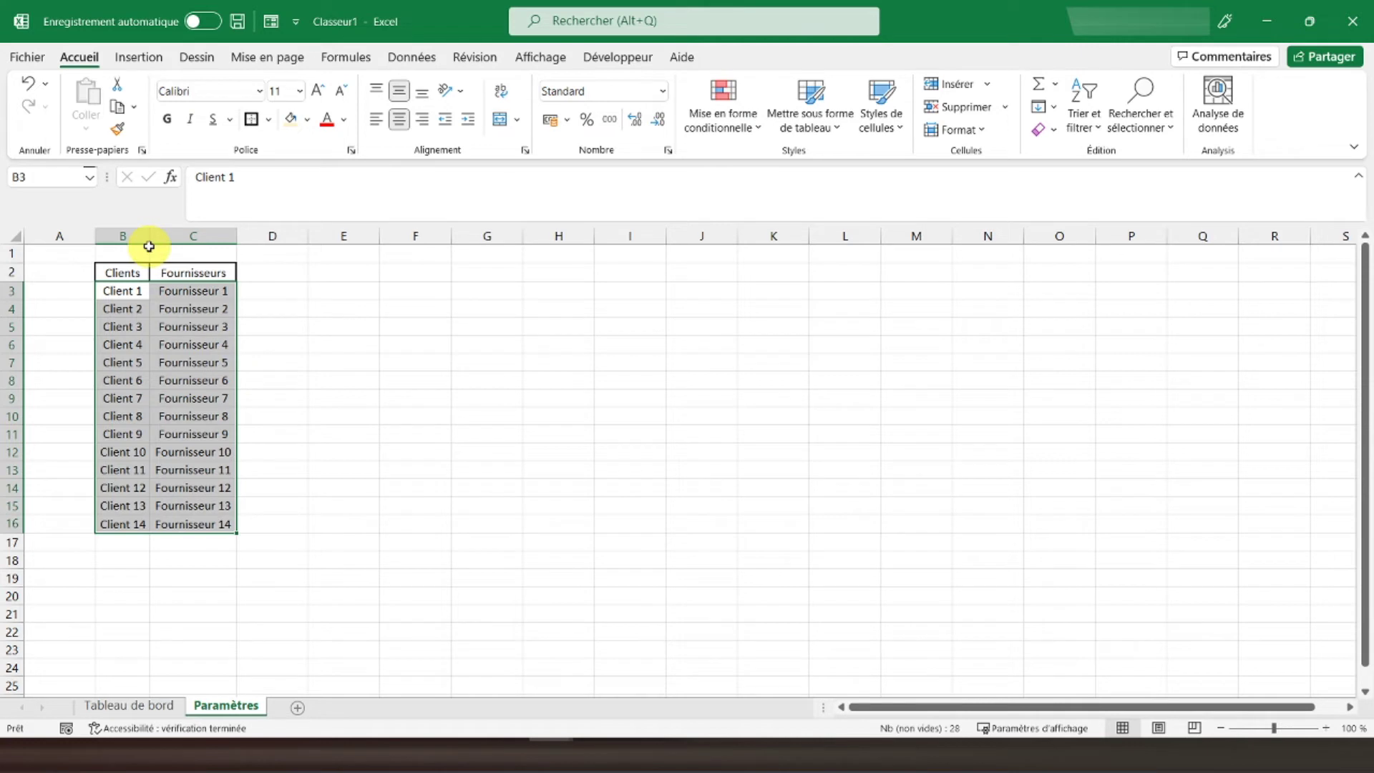
pyautogui.moveTo(149, 235); pyautogui.dragTo(168, 235)
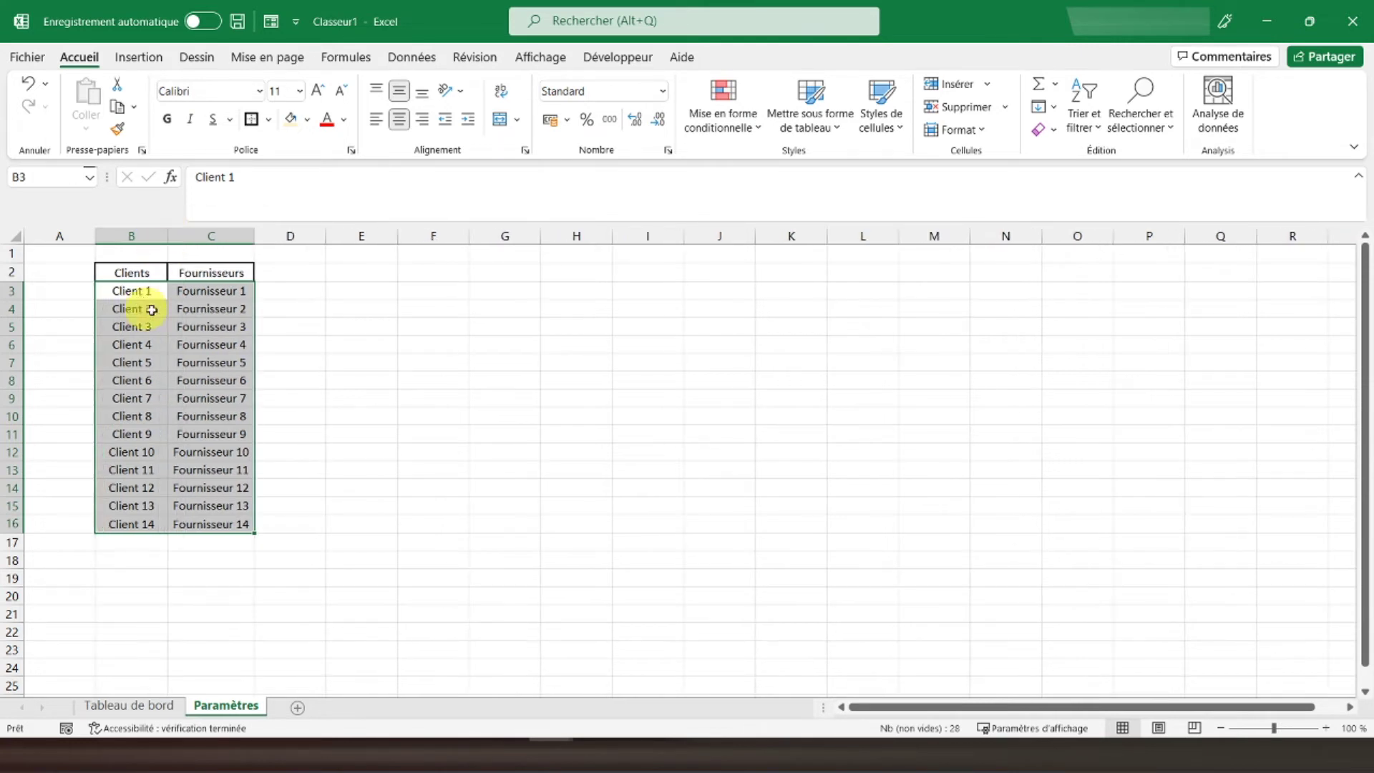
# Give the entries B3:C16 dotted inner horizontal and vertical borders via More Borders
pyautogui.click(268, 120)
pyautogui.click(321, 668)
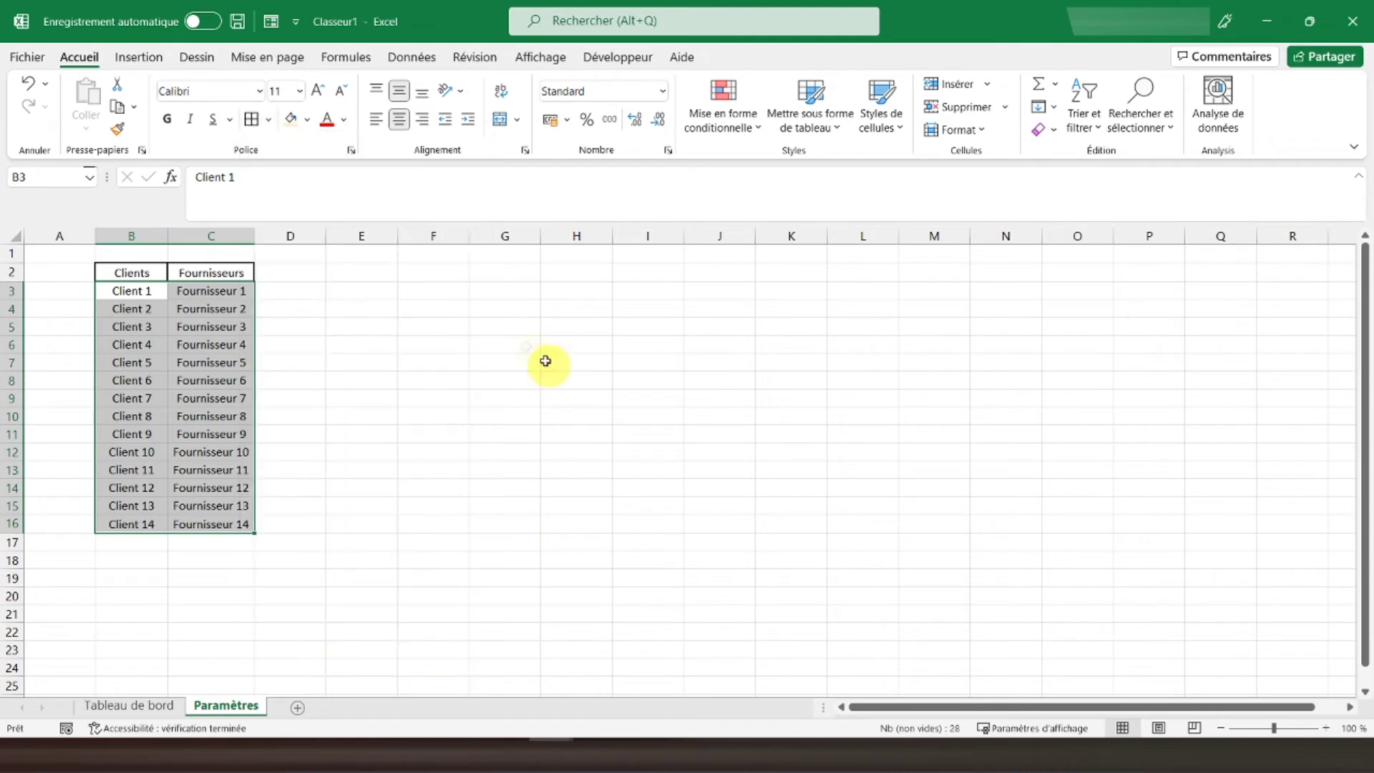
pyautogui.click(1138, 163)
pyautogui.click(855, 176)
pyautogui.click(1057, 256)
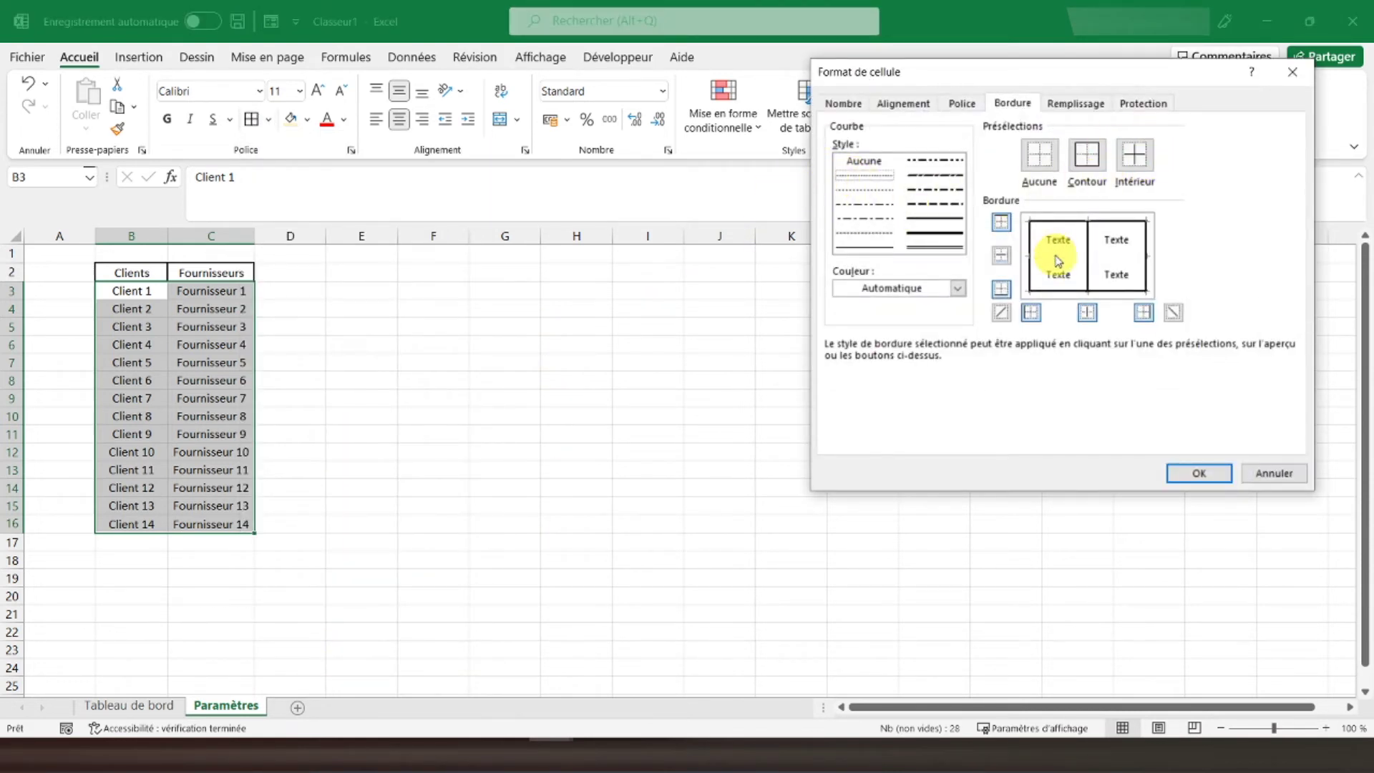
pyautogui.click(1088, 243)
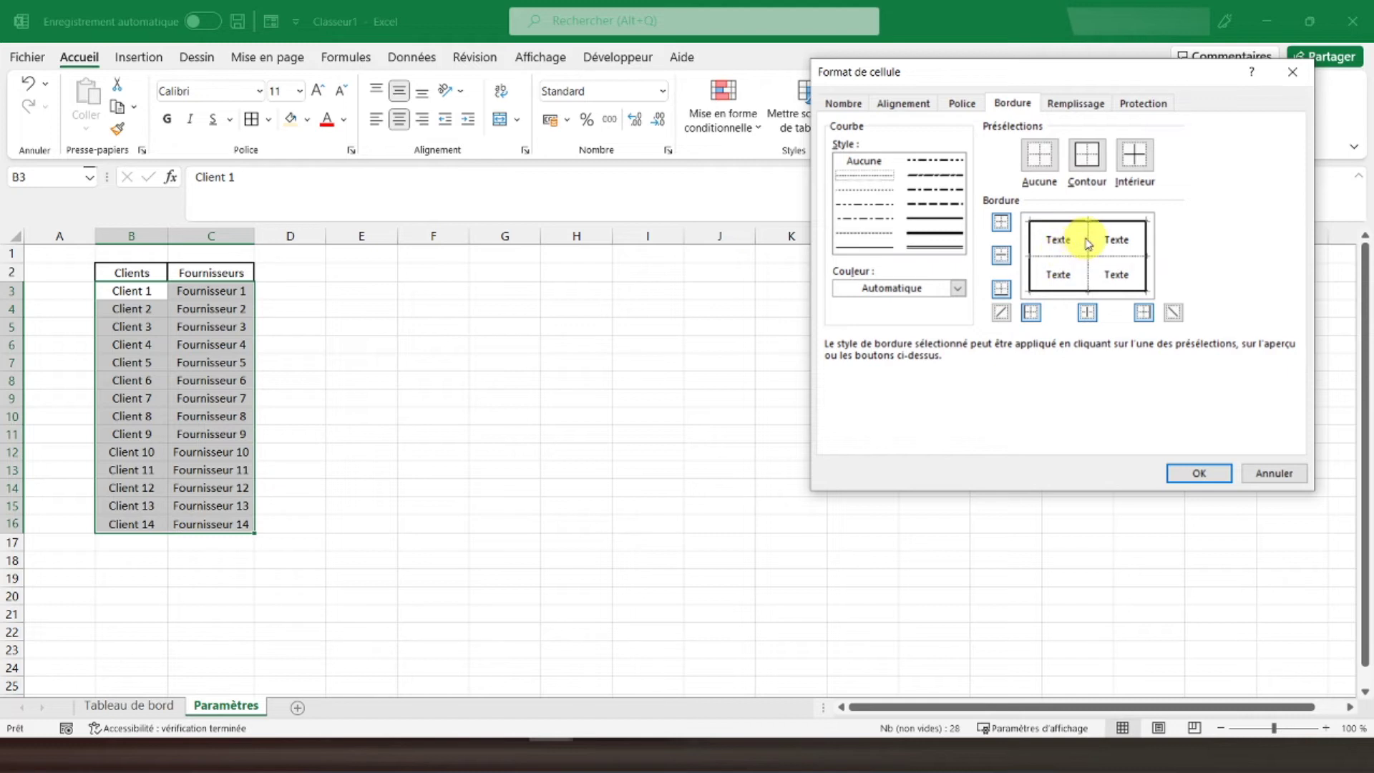
pyautogui.click(1190, 470)
pyautogui.click(379, 379)
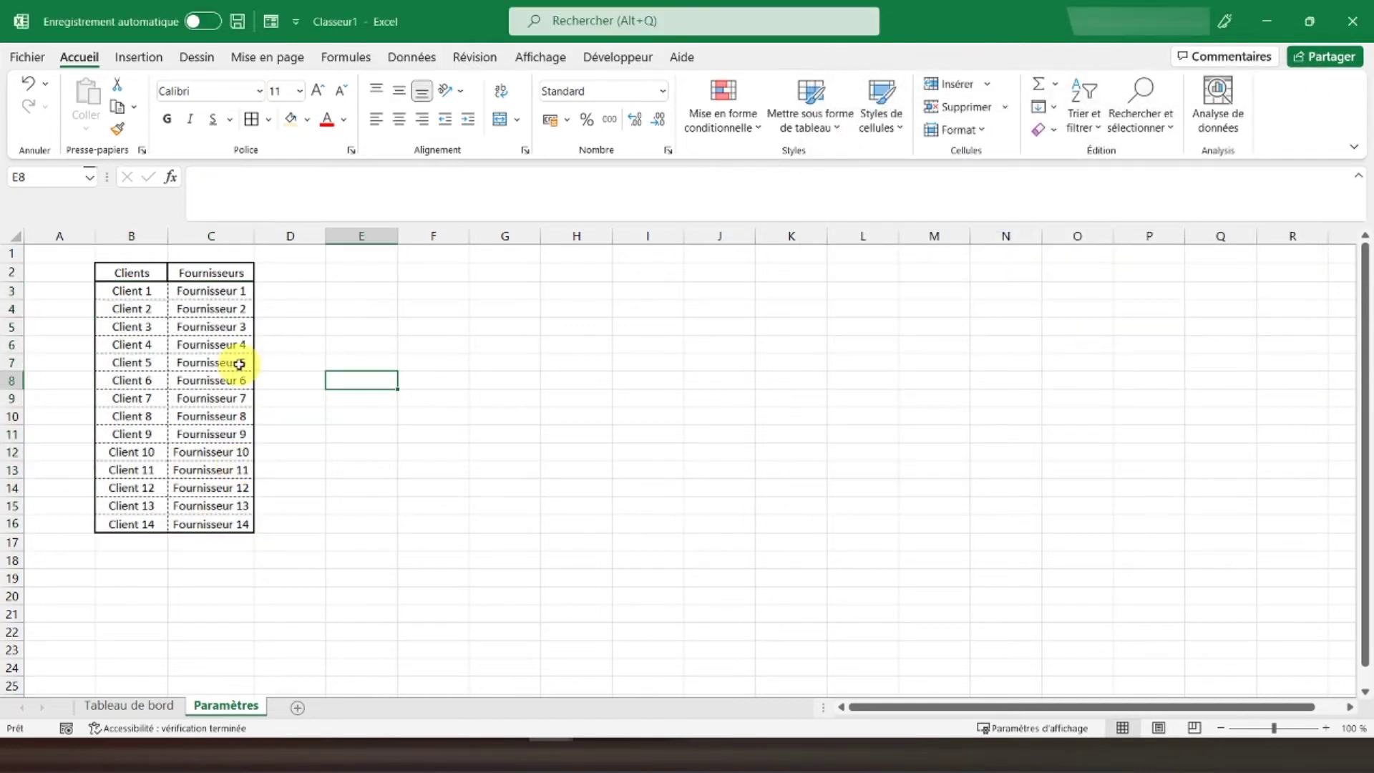
pyautogui.click(30, 255)
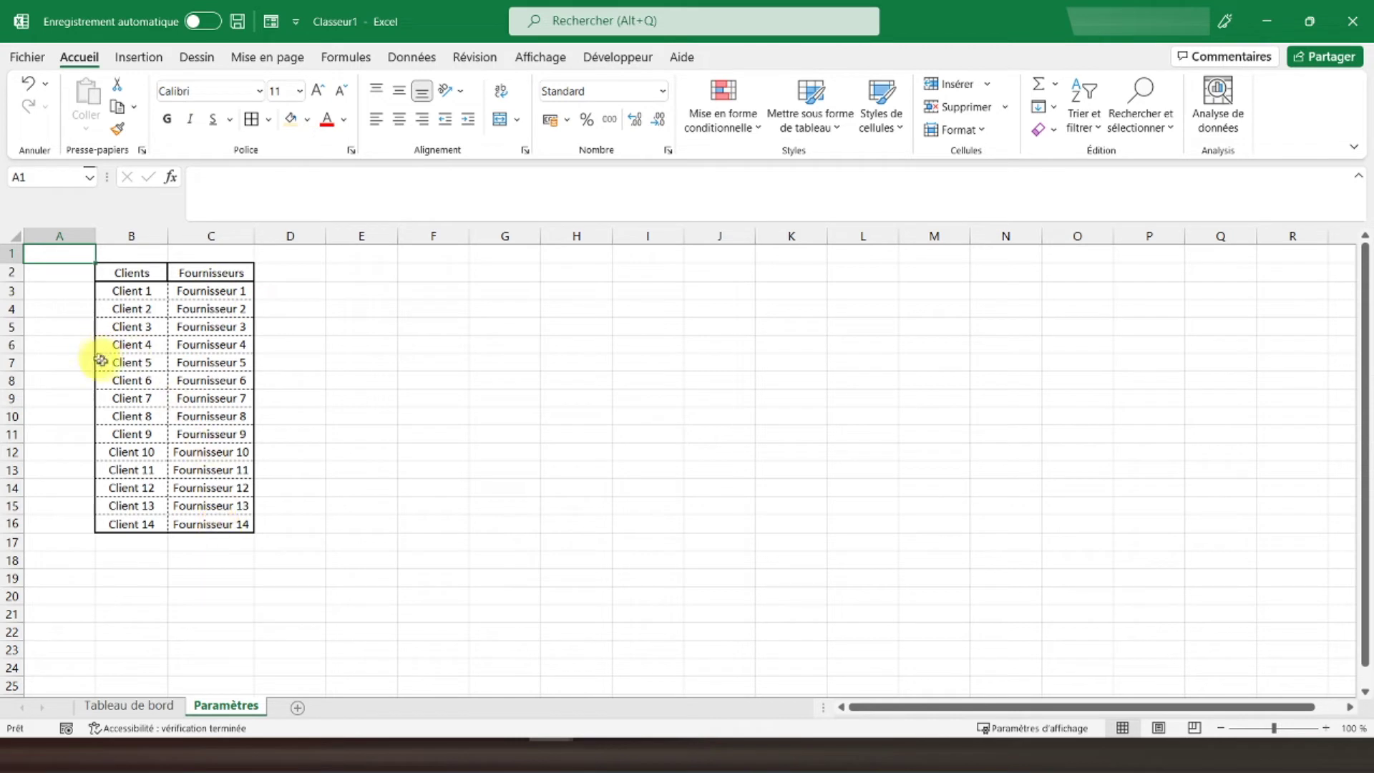
# Fill the entries B3:C16 with light green, then add a new blank sheet
pyautogui.moveTo(163, 291)
pyautogui.mouseDown()
pyautogui.moveTo(219, 415)
pyautogui.moveTo(221, 525)
pyautogui.mouseUp()
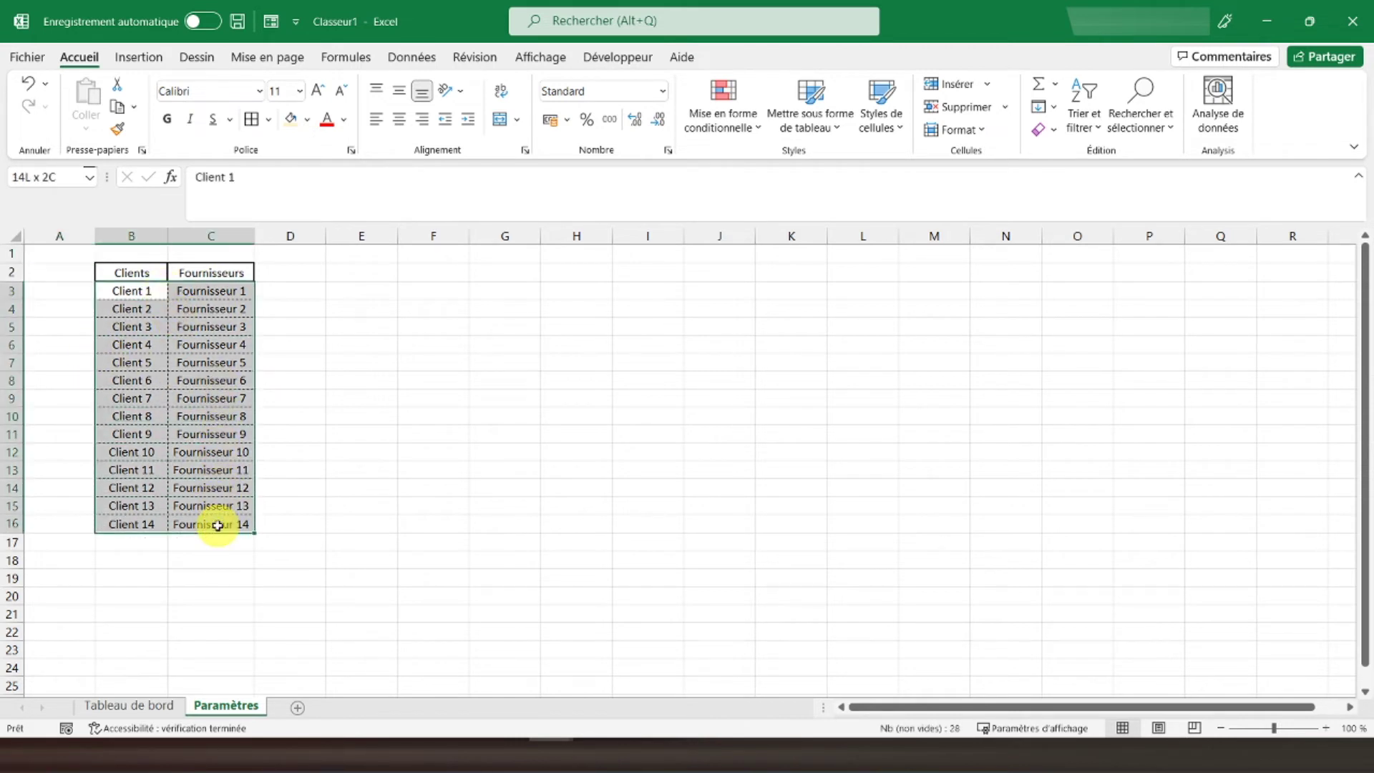
pyautogui.click(309, 120)
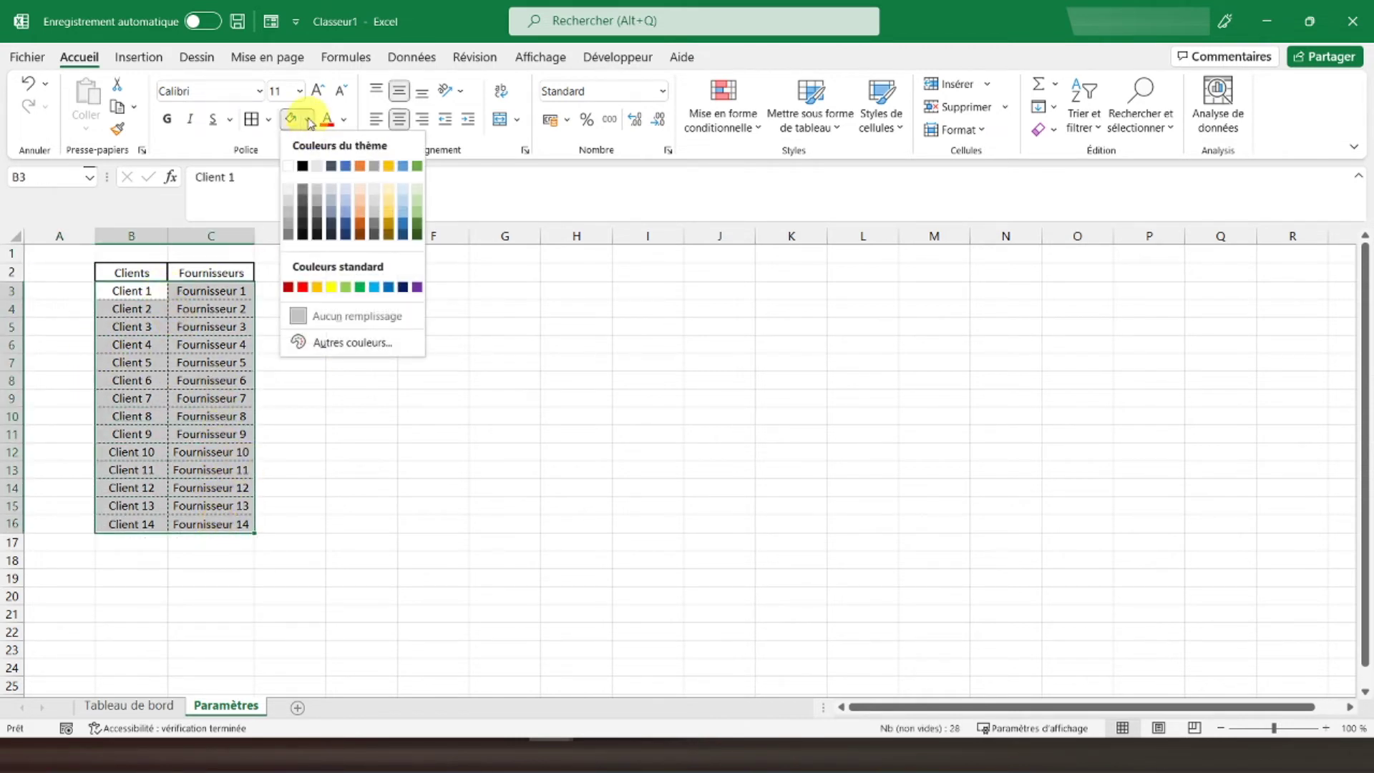
pyautogui.click(419, 185)
pyautogui.click(60, 254)
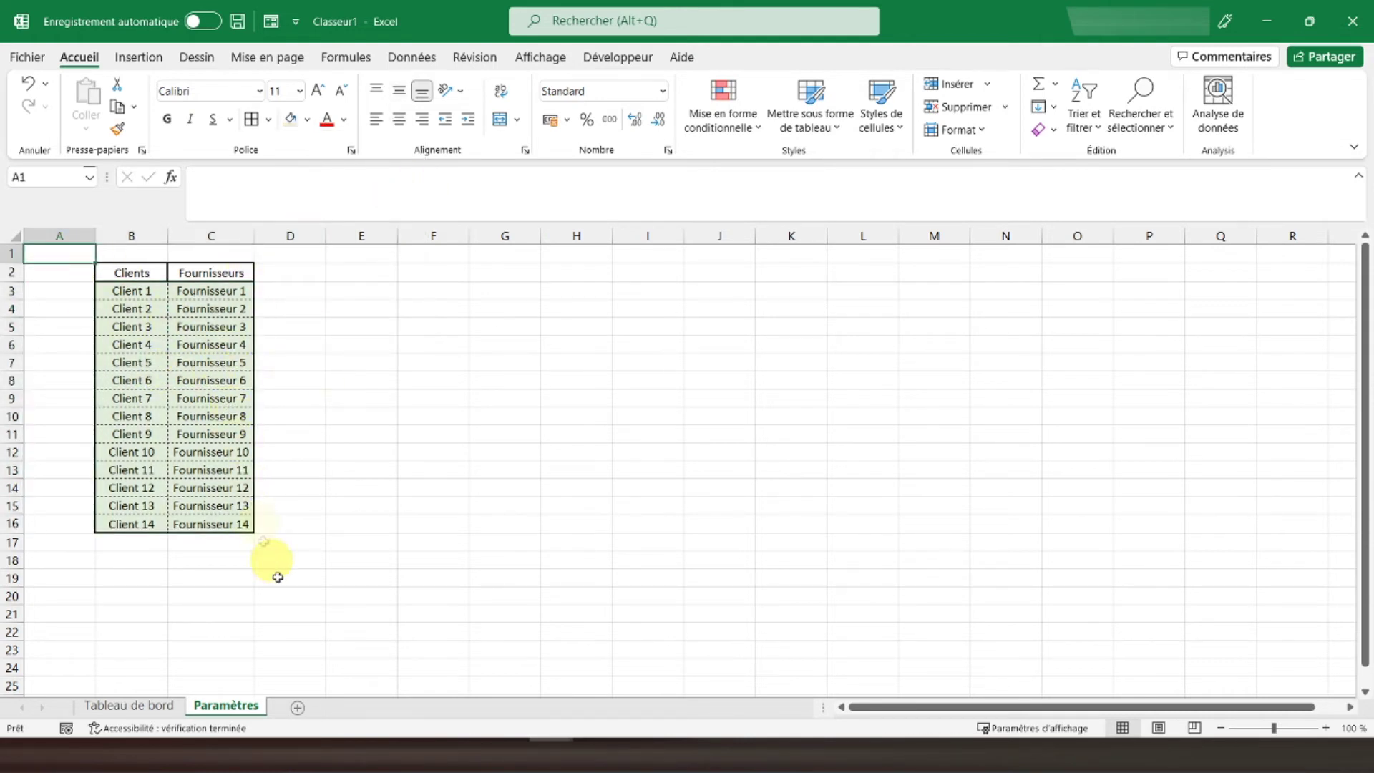
pyautogui.click(299, 708)
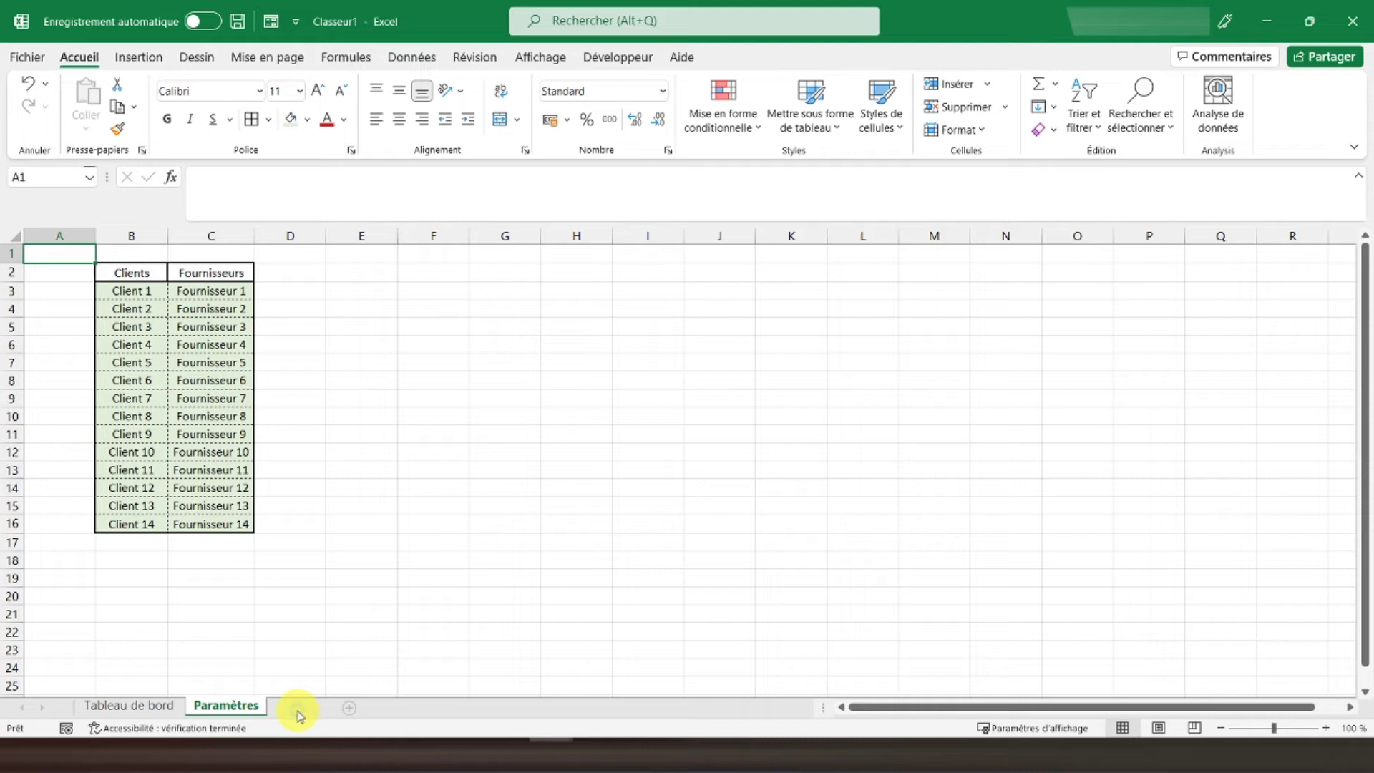
# Move the new sheet before Paramètres and rename it 'Articles'
pyautogui.moveTo(299, 708); pyautogui.dragTo(208, 717)
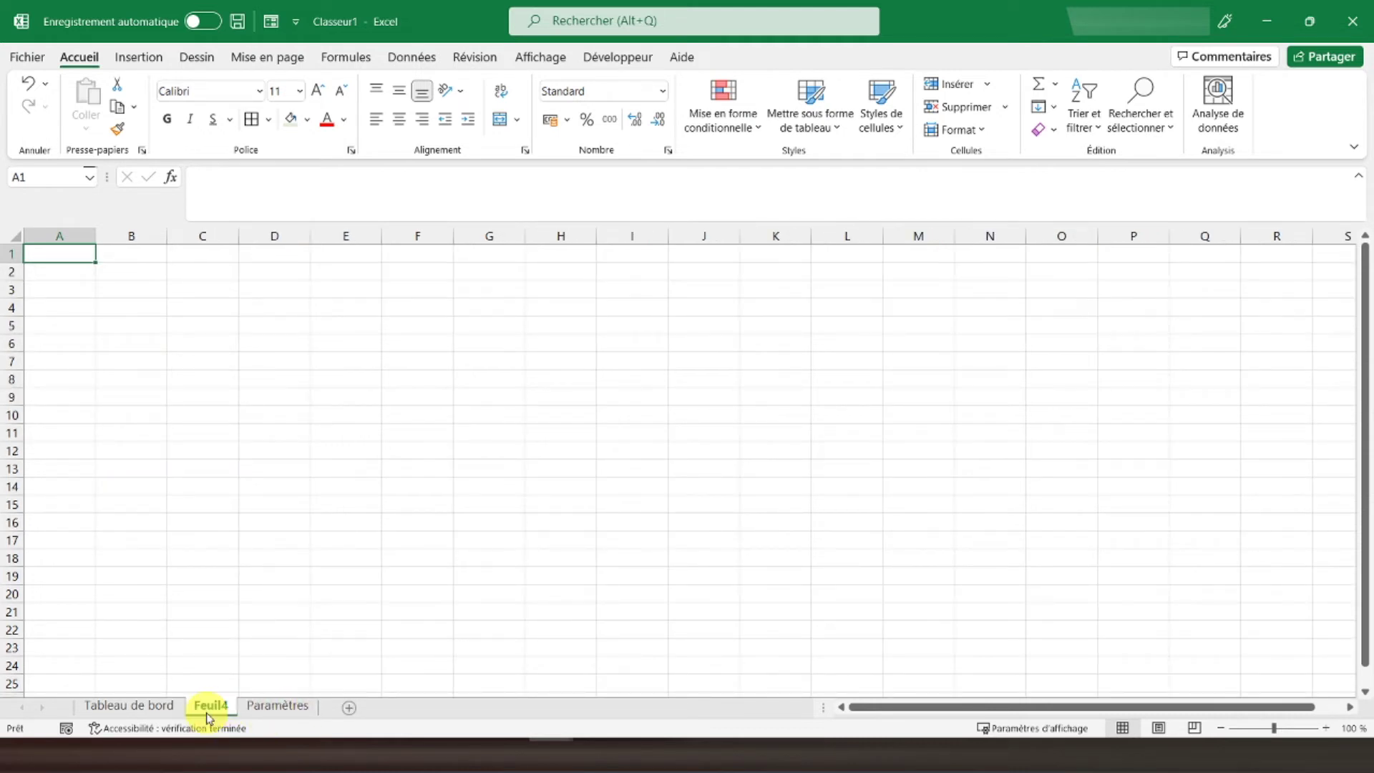
pyautogui.doubleClick(208, 715)
pyautogui.write('<articles')
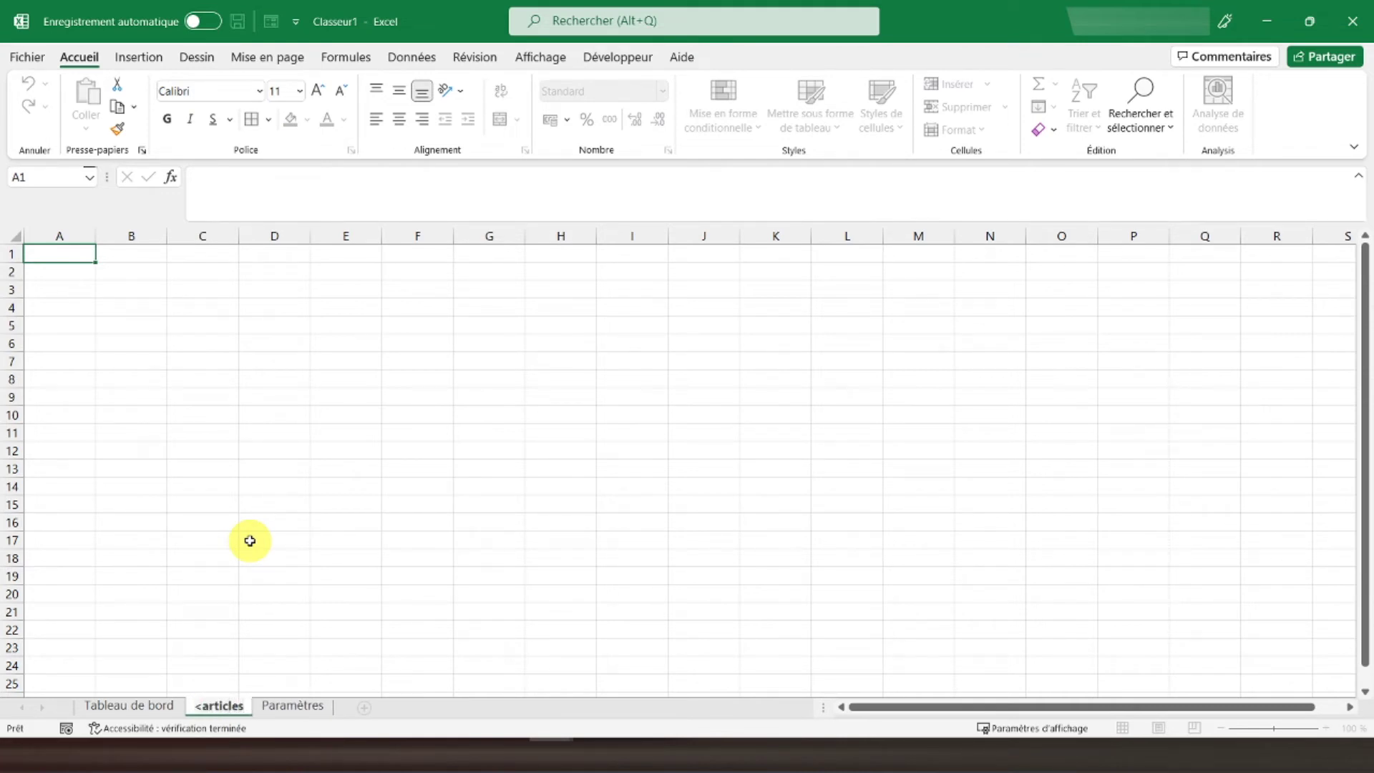
pyautogui.press('Home')
pyautogui.press('Delete')
pyautogui.press('Delete')
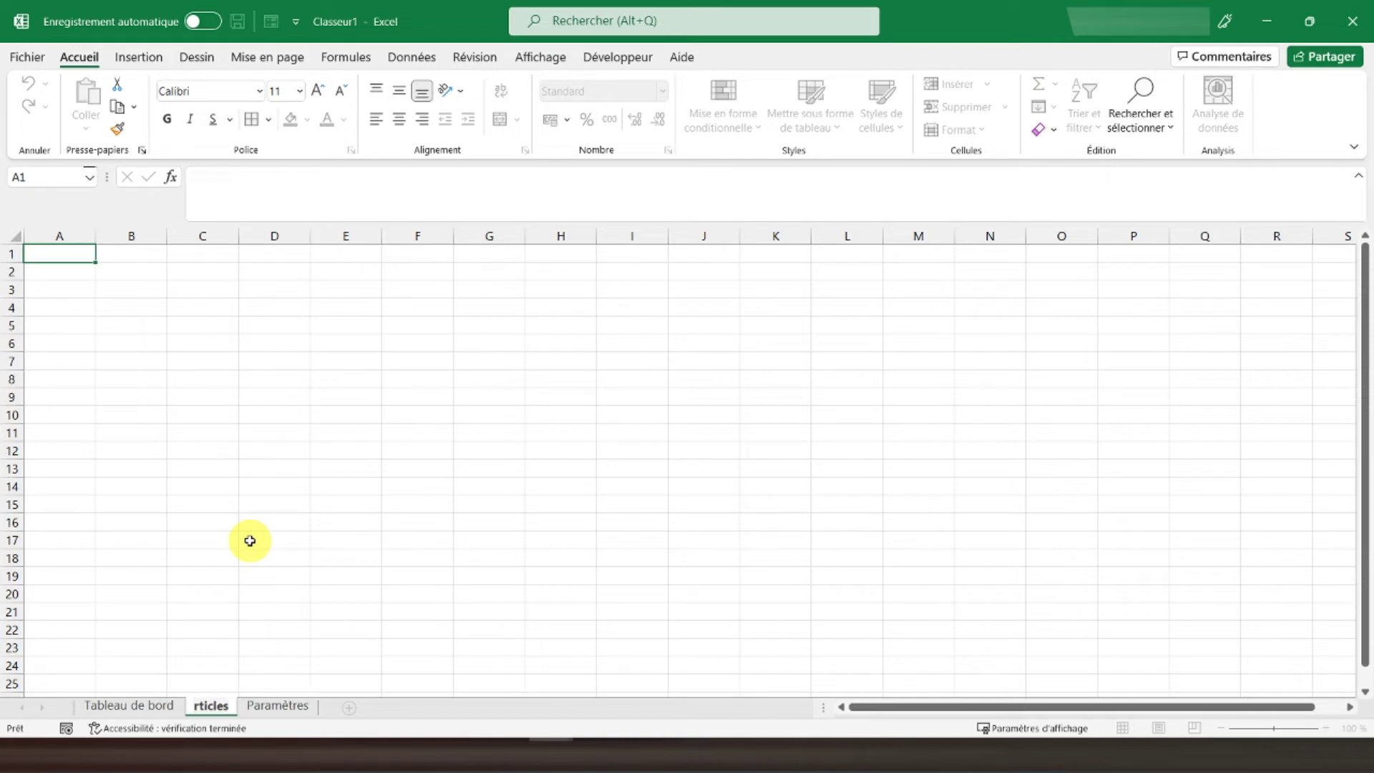
pyautogui.write('A')
pyautogui.press('Return')
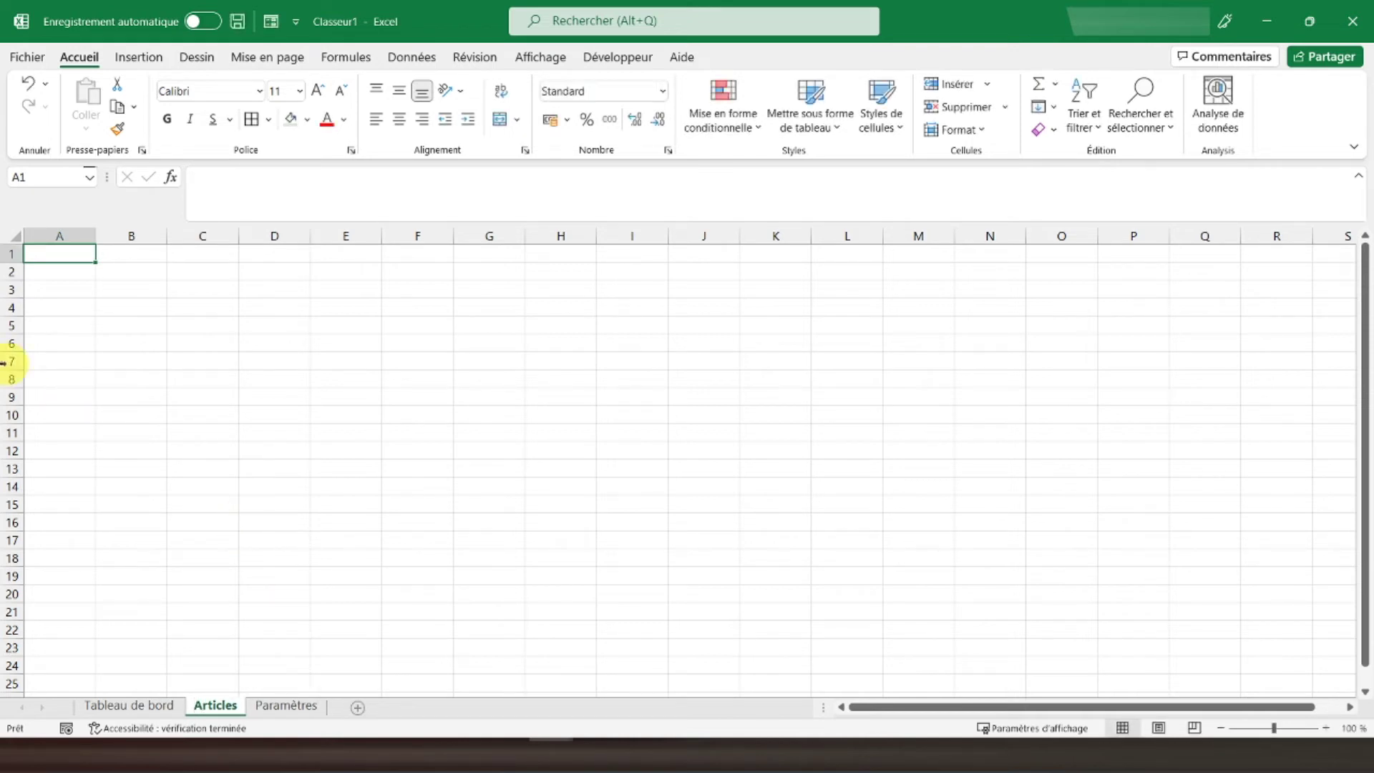
pyautogui.click(98, 254)
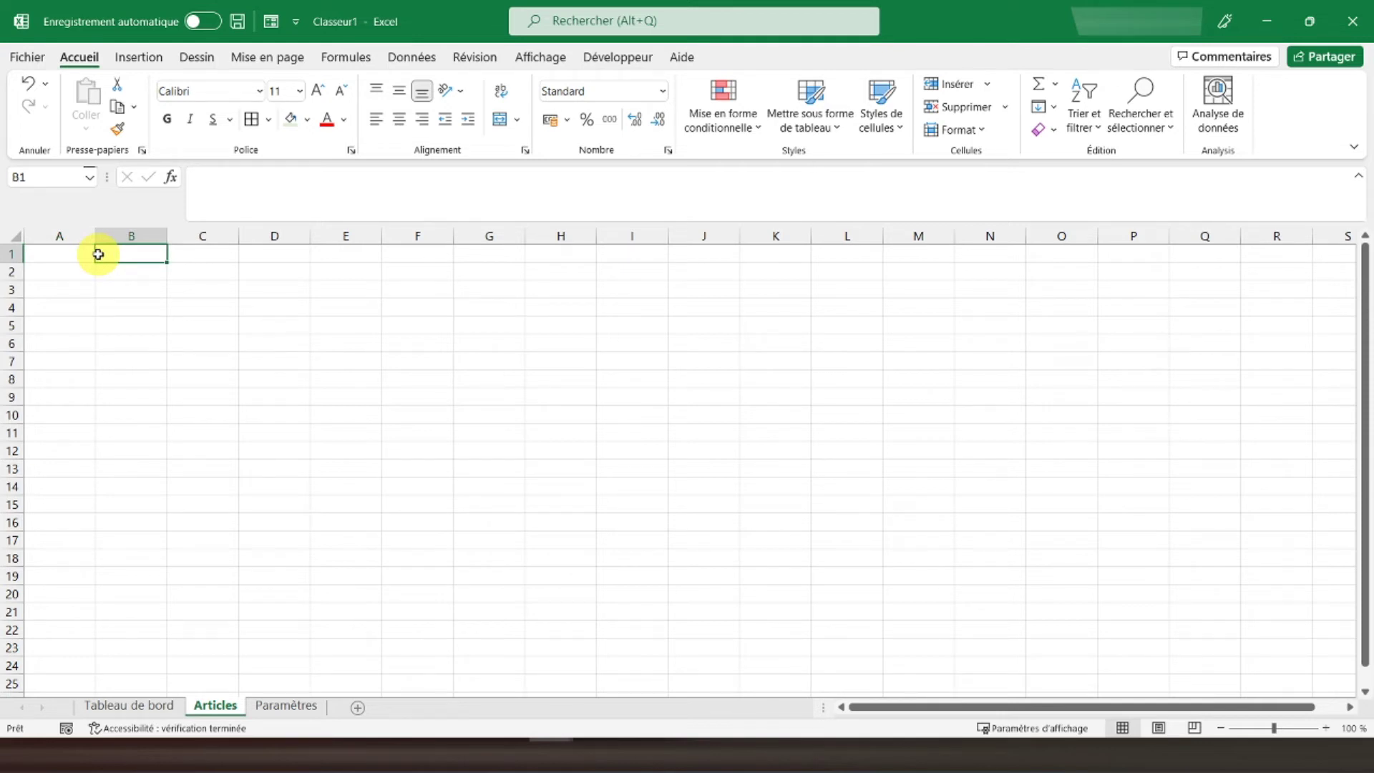
# Enter the labels 'Article :', 'Description :' and 'Stock de sécurité :' in B1:B3
pyautogui.write('Article :')
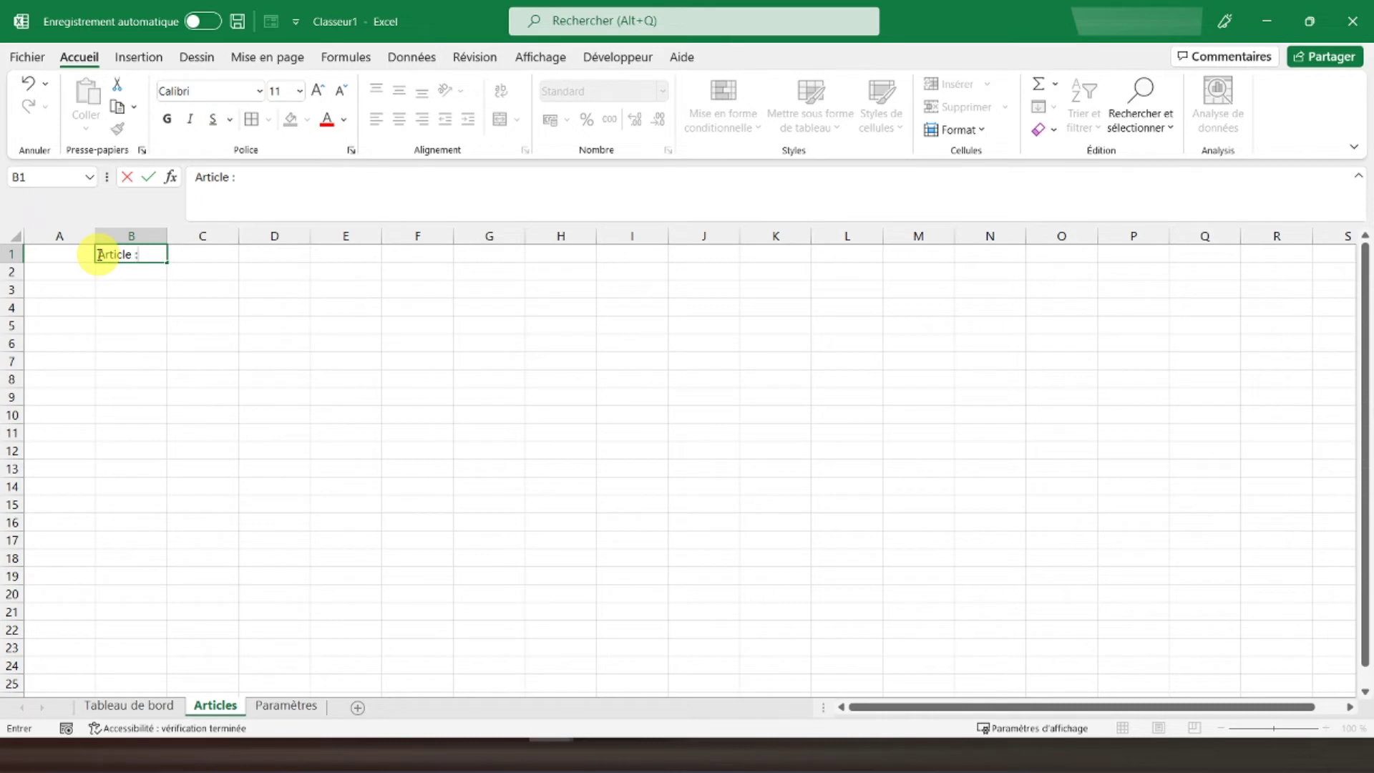
pyautogui.press('Return')
pyautogui.write('Description :')
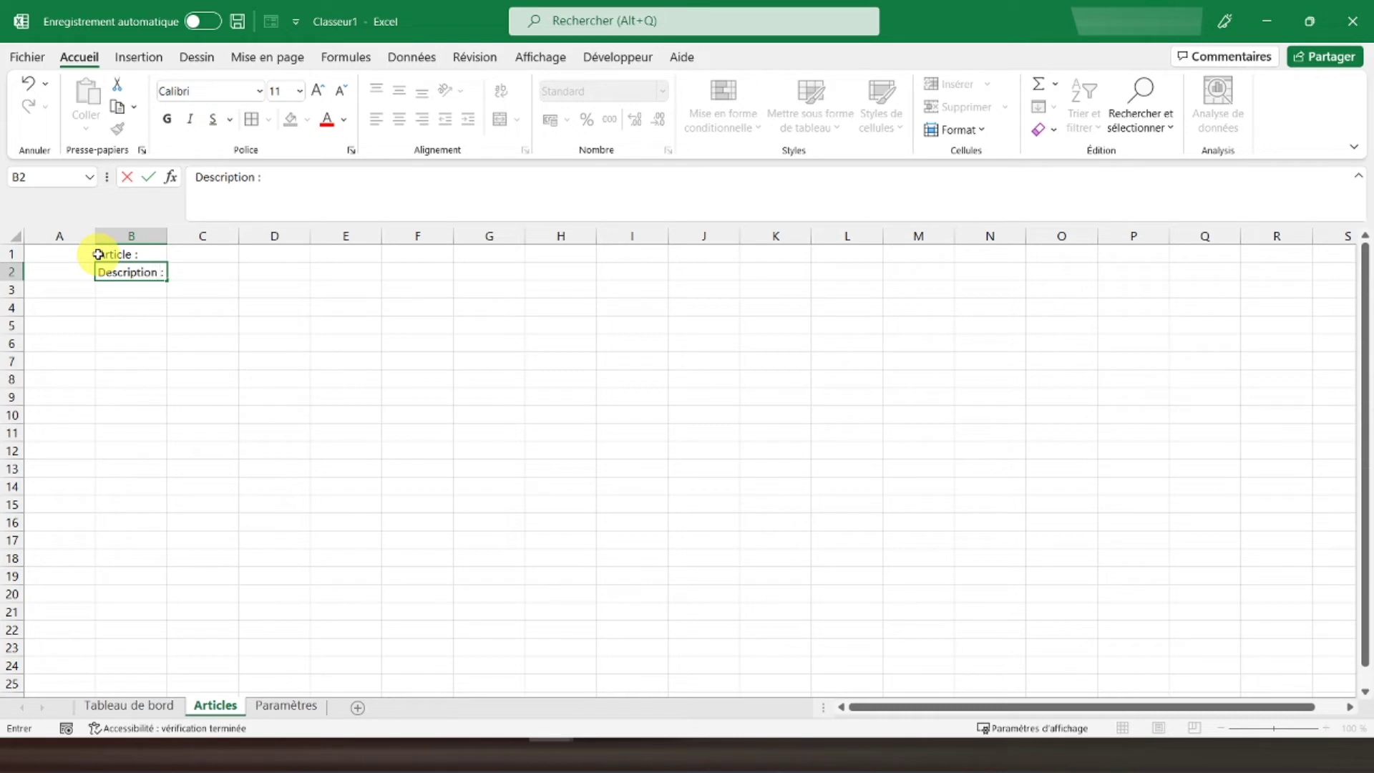
pyautogui.press('Return')
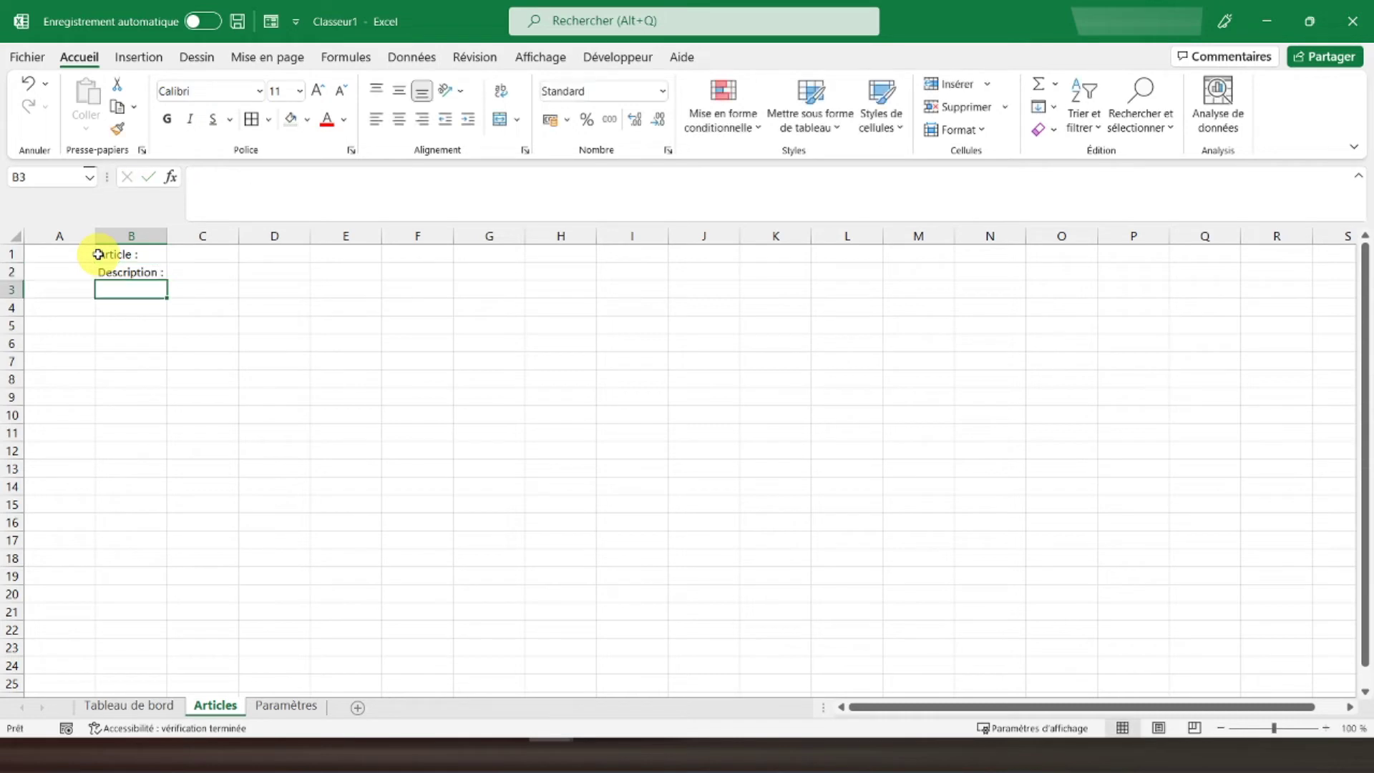
pyautogui.write('Stock de sécu')
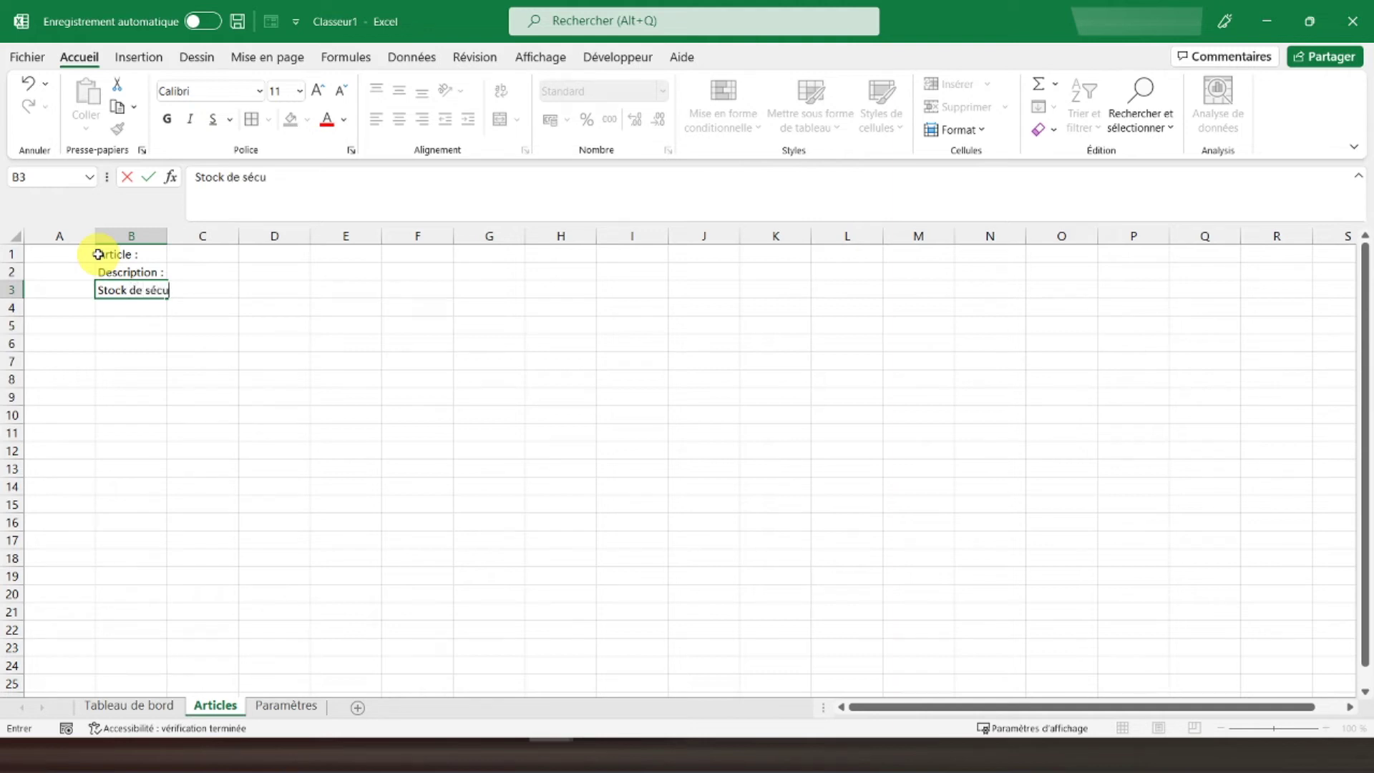
pyautogui.write('é')
pyautogui.press('Return')
pyautogui.press('Up')
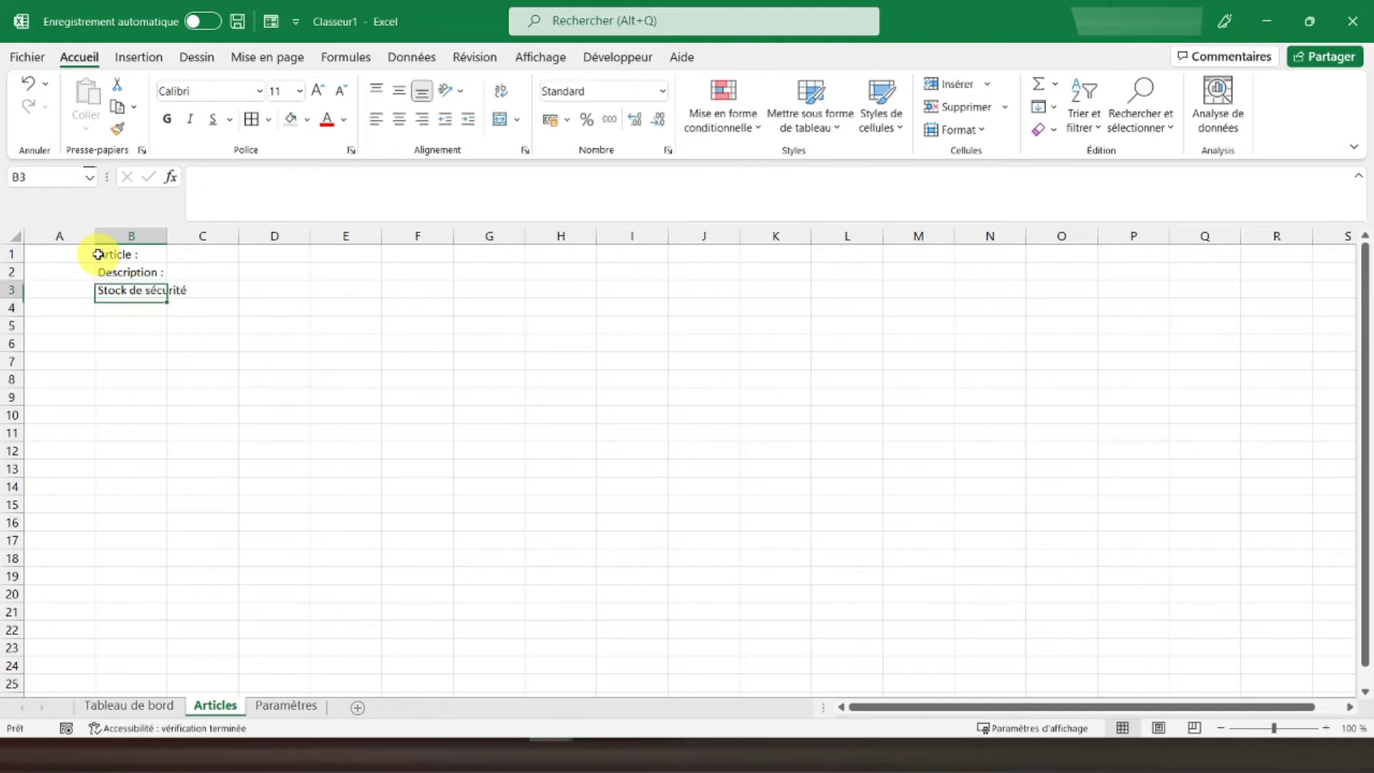
pyautogui.click(357, 186)
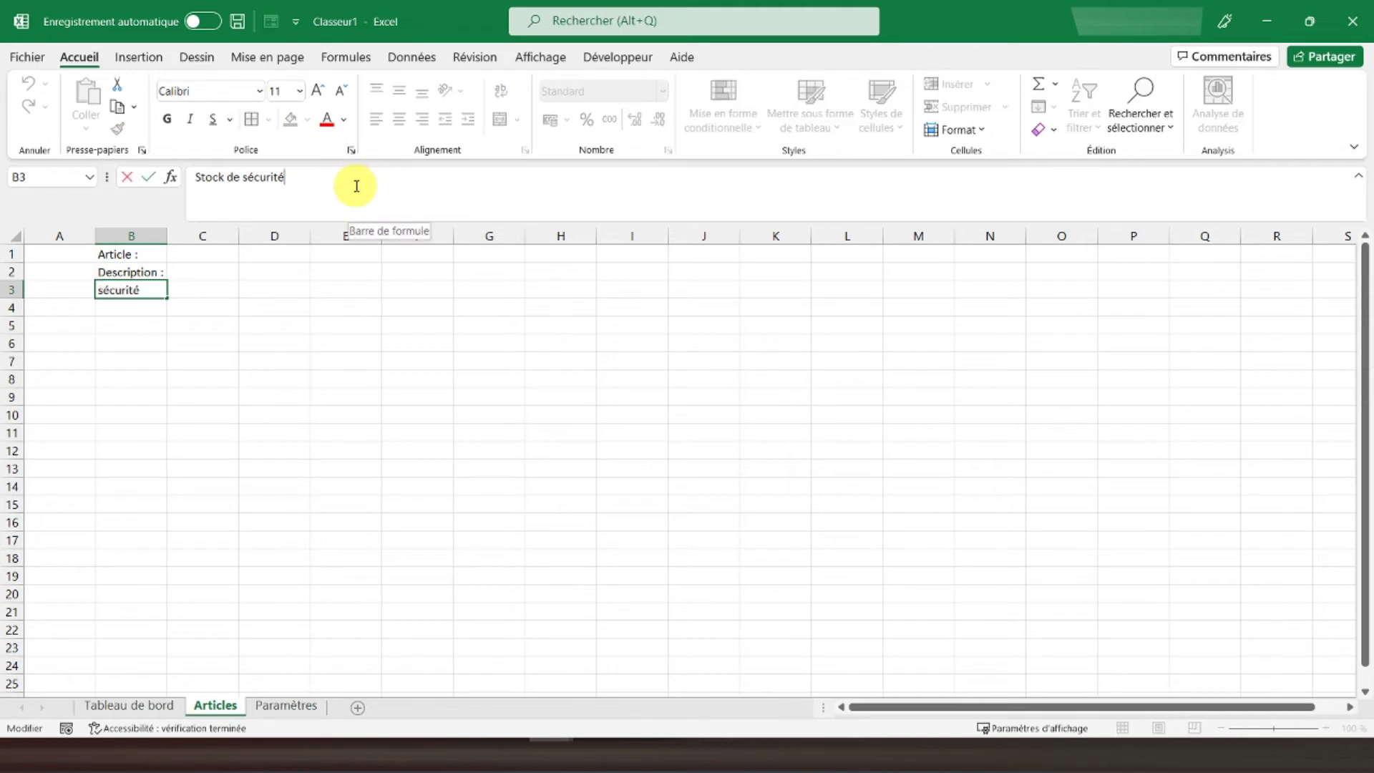
pyautogui.write(' :')
pyautogui.press('Return')
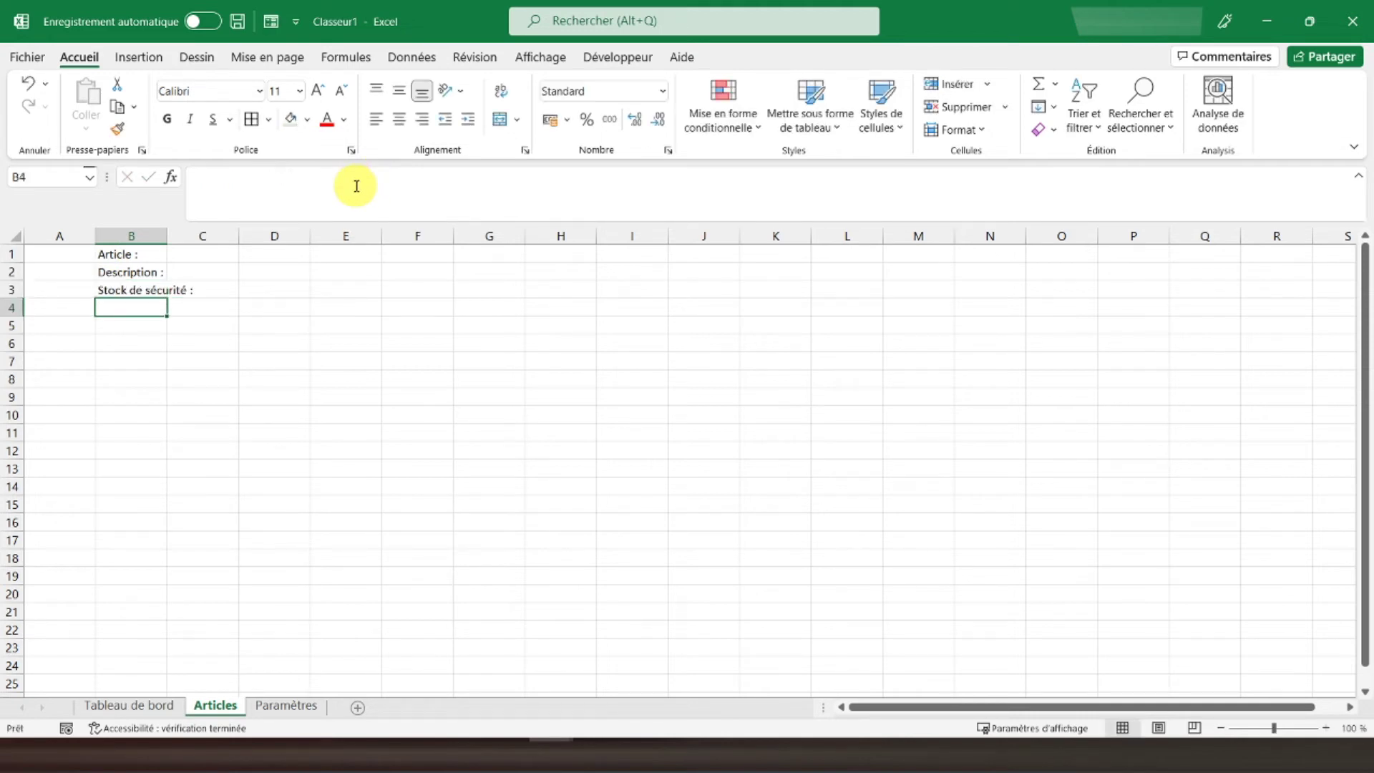
# Enter 'Capacité de stockage' in D1, merged over D1:D2 with wrapped text
pyautogui.press('Right')
pyautogui.press('Right')
pyautogui.press('Up')
pyautogui.press('Up')
pyautogui.press('Up')
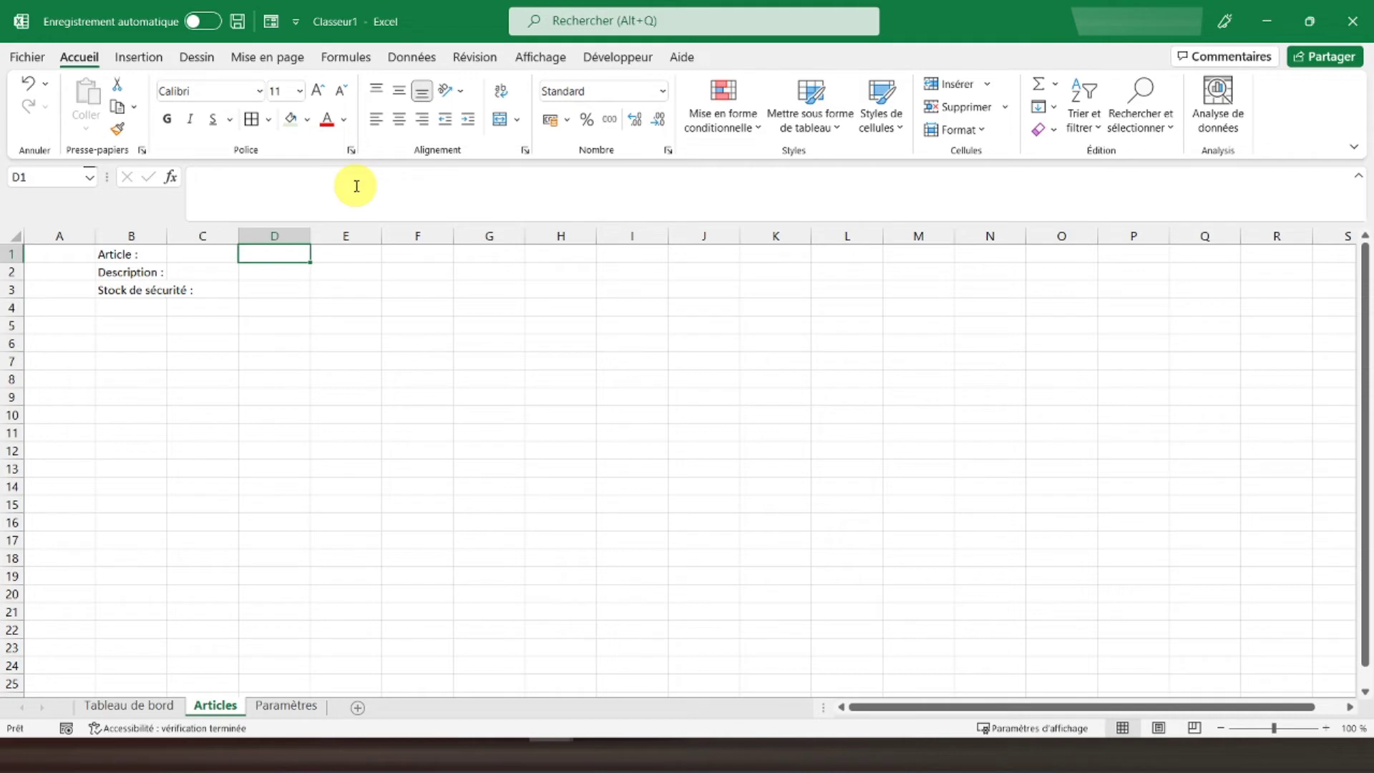
pyautogui.write('Capac')
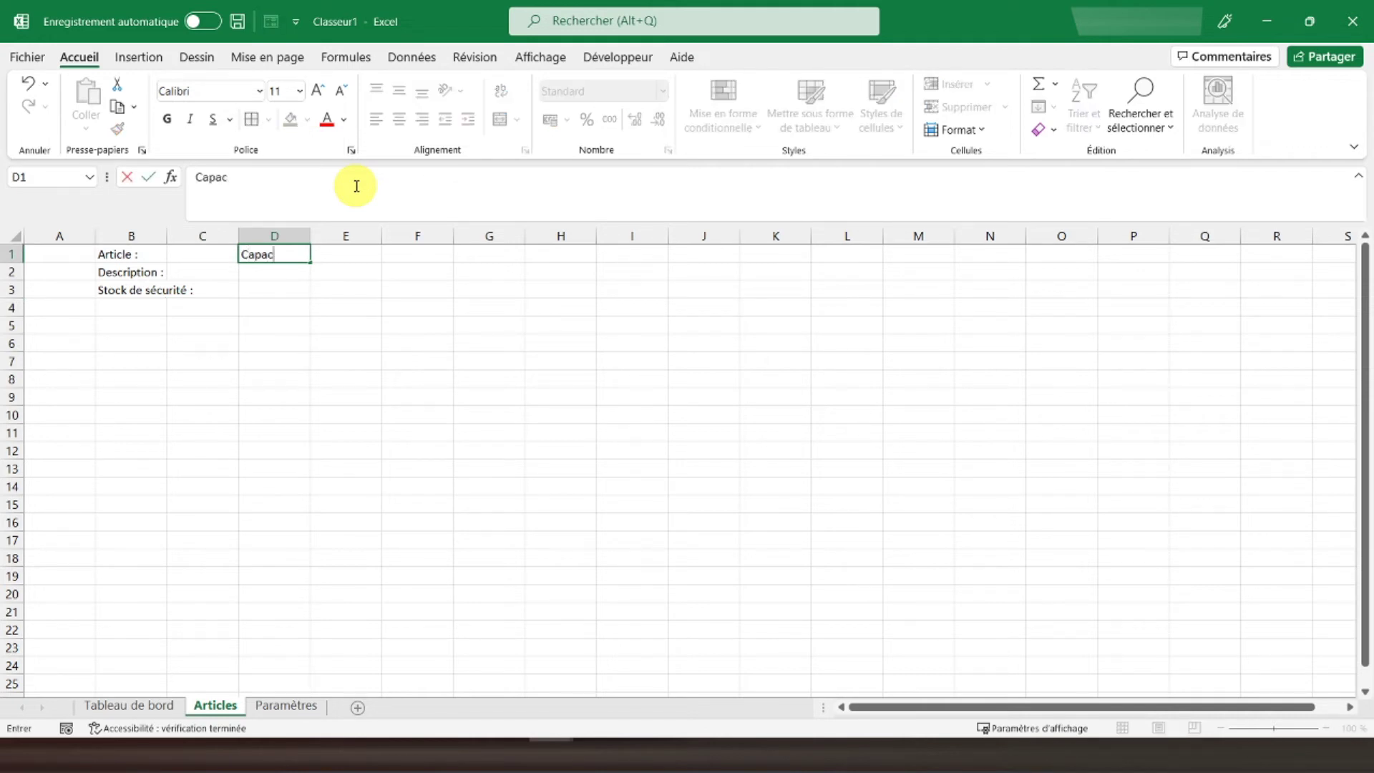
pyautogui.write('ockage')
pyautogui.press('Return')
pyautogui.moveTo(282, 254); pyautogui.dragTo(289, 272)
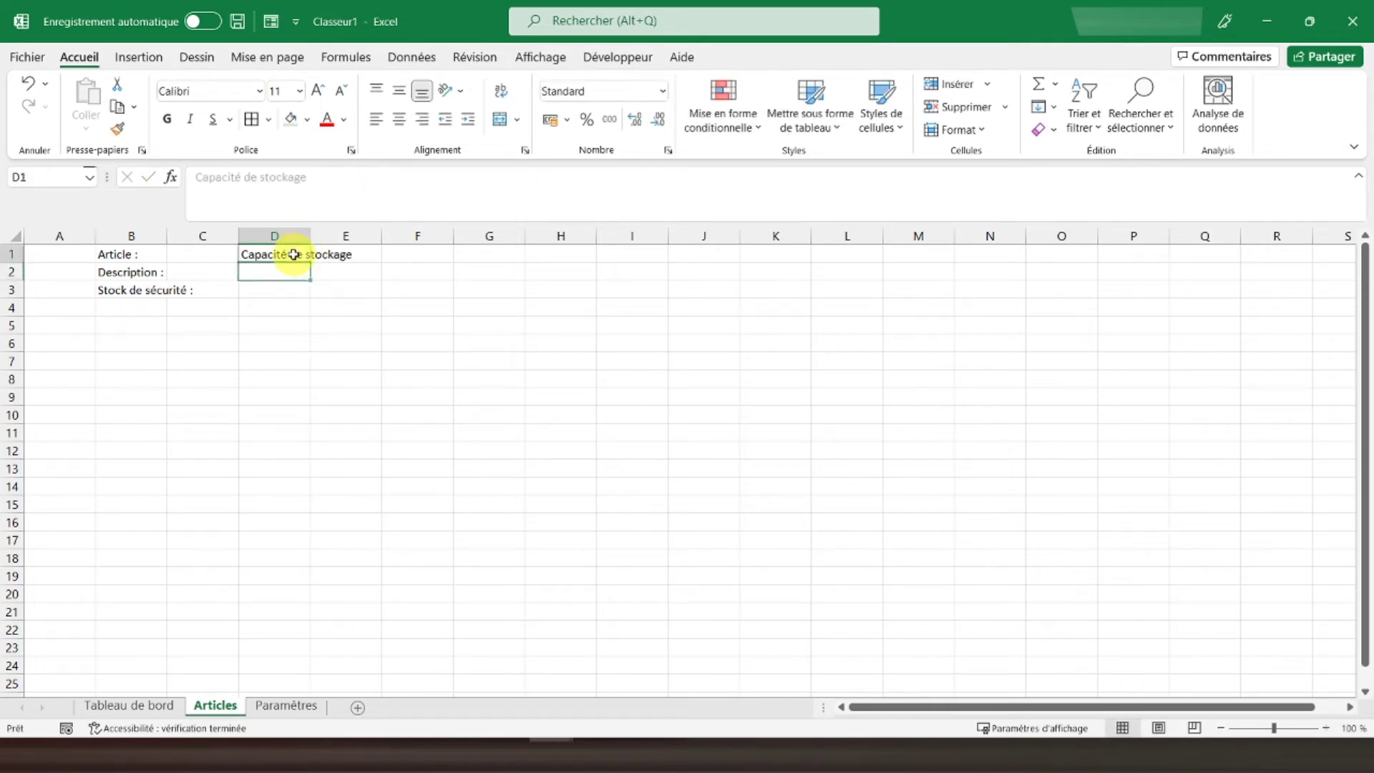
pyautogui.click(499, 118)
pyautogui.click(500, 90)
# Enter 'Stock actuel :' in D3 and widen column B to fit the labels
pyautogui.click(294, 287)
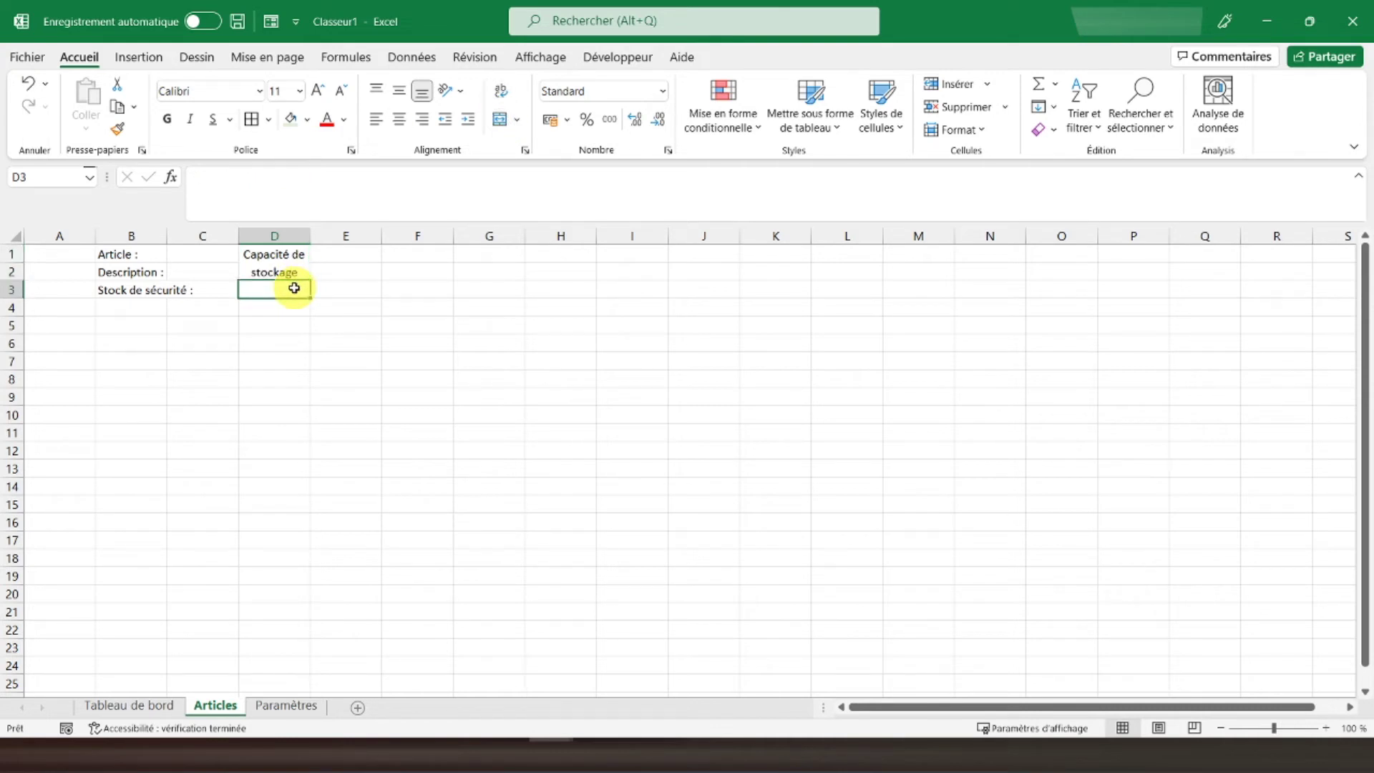
pyautogui.write('Stock actuel')
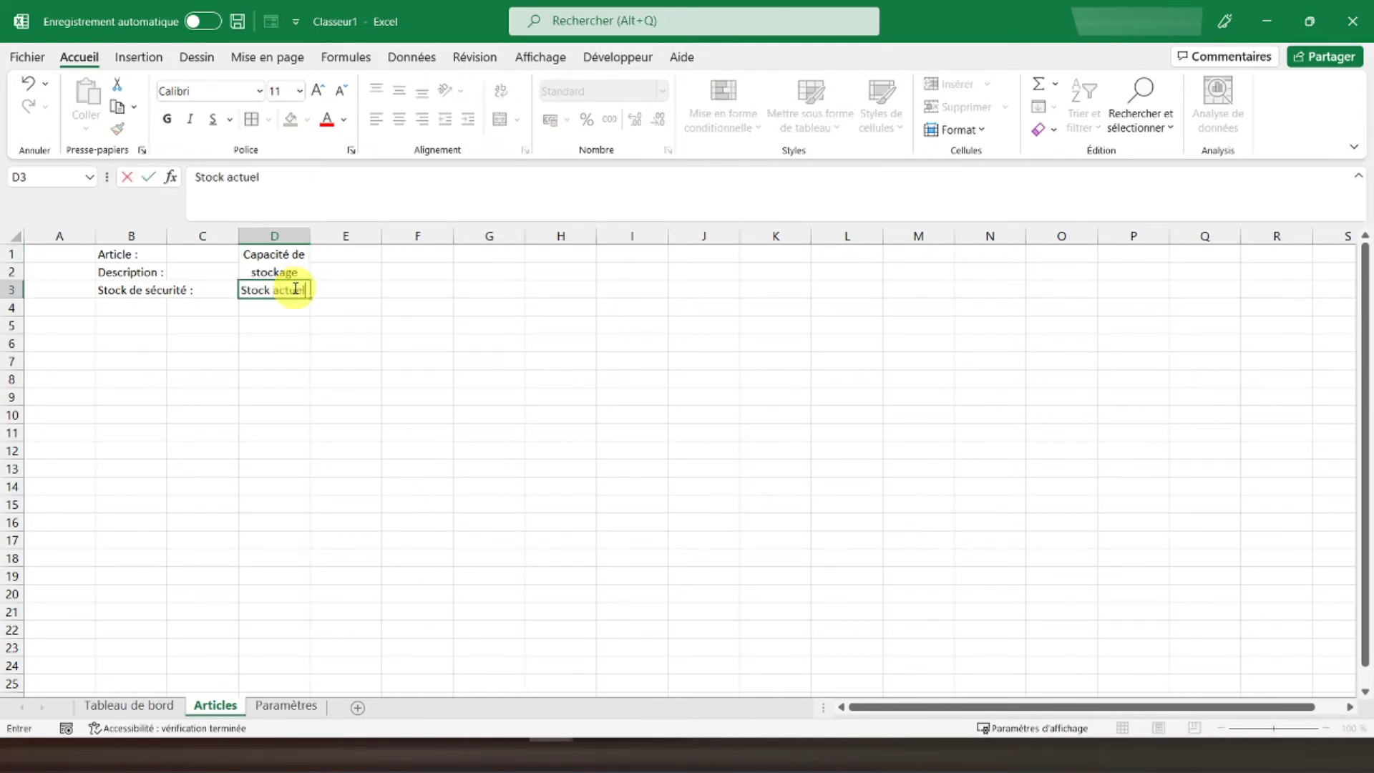
pyautogui.press('Return')
pyautogui.click(294, 288)
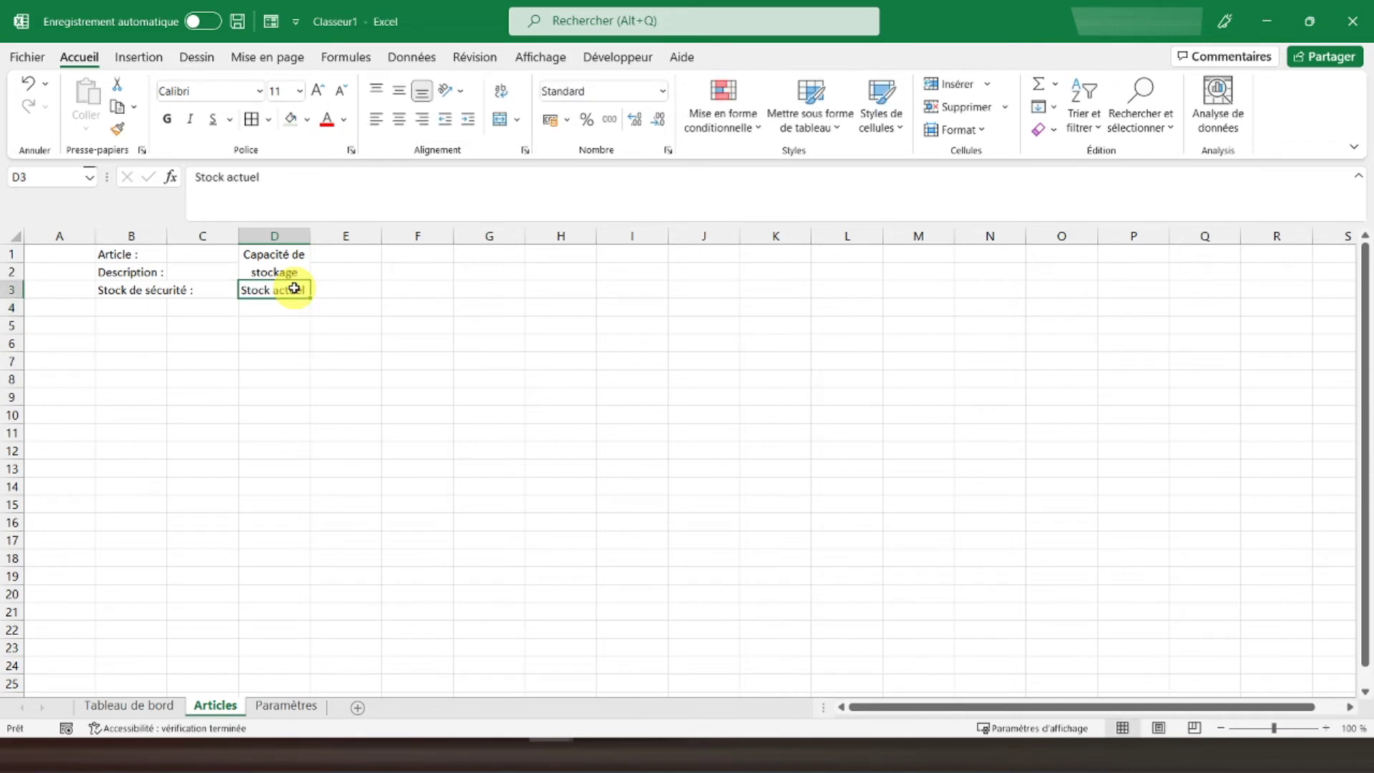
pyautogui.click(377, 186)
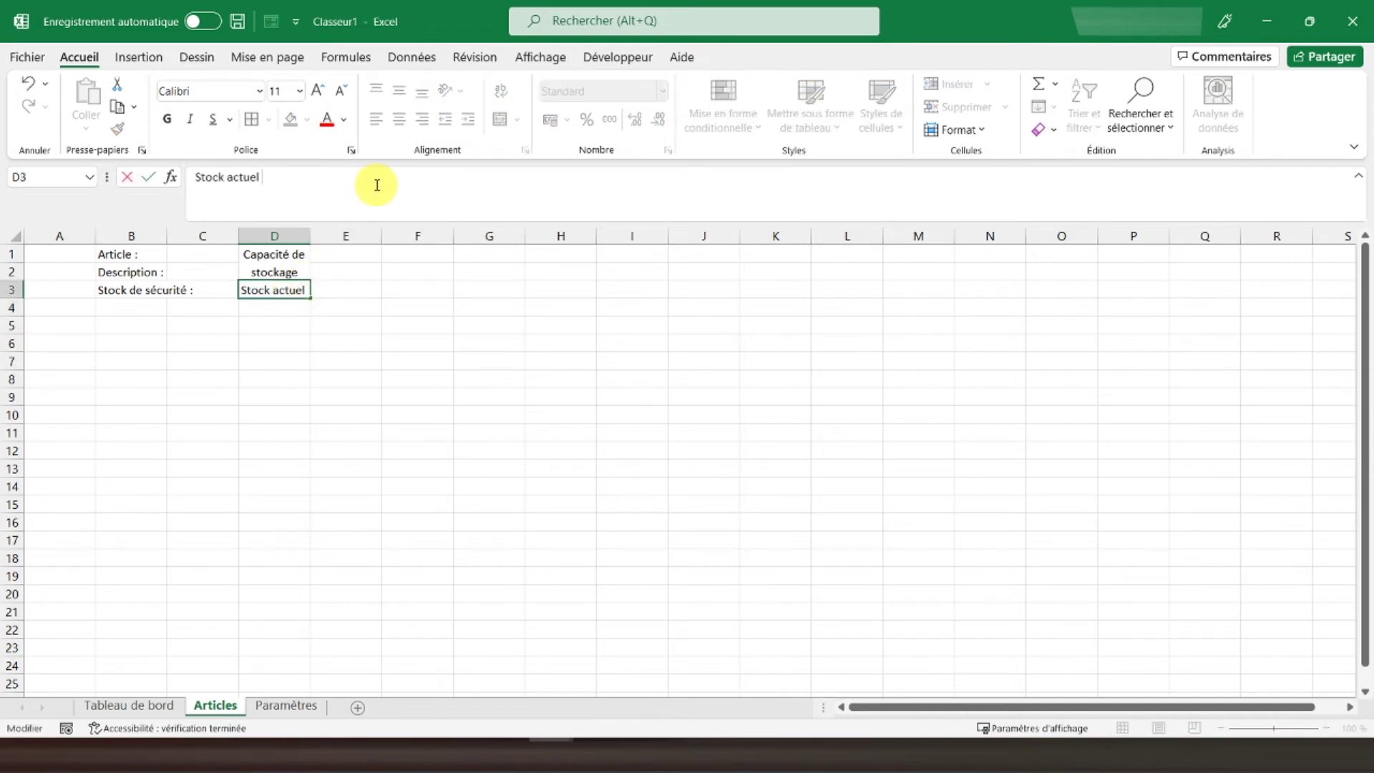
pyautogui.write(':')
pyautogui.press('Return')
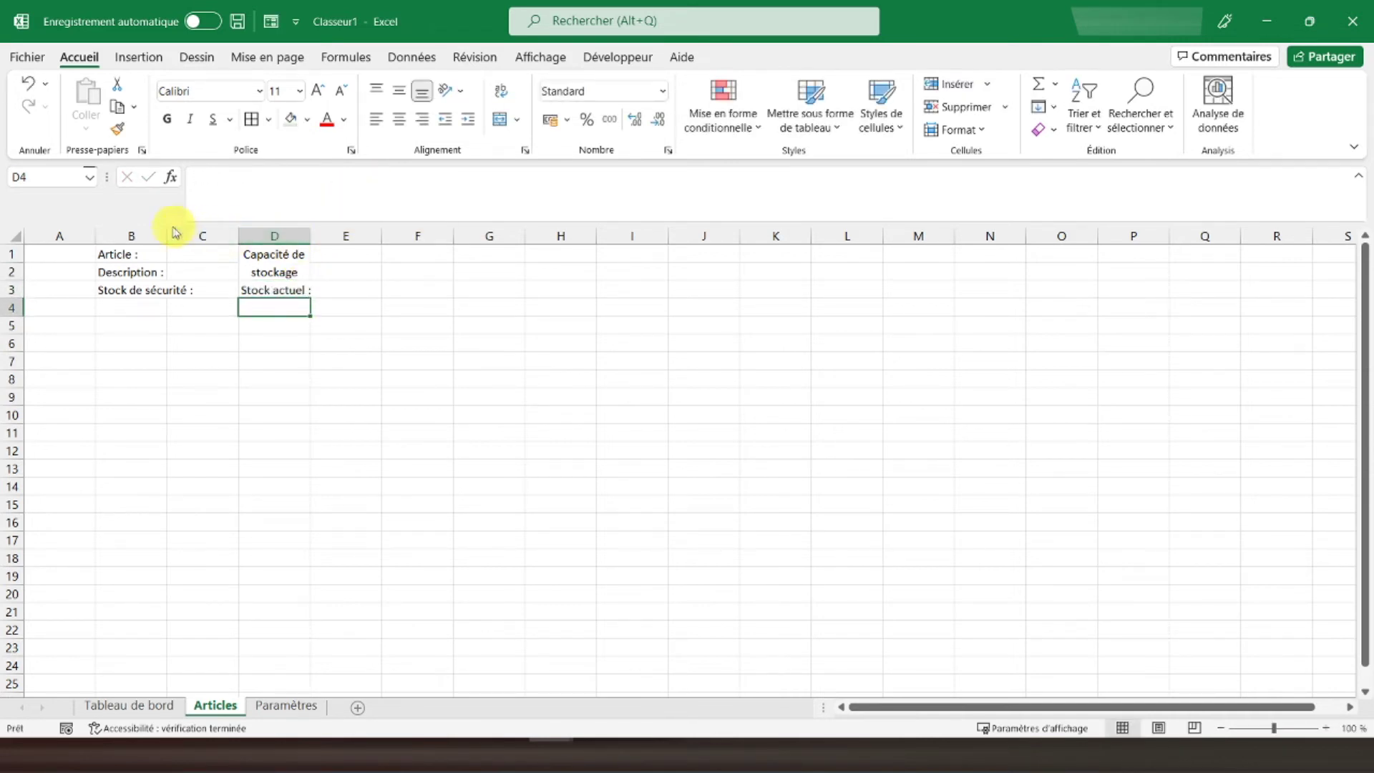
pyautogui.moveTo(167, 236); pyautogui.dragTo(202, 237)
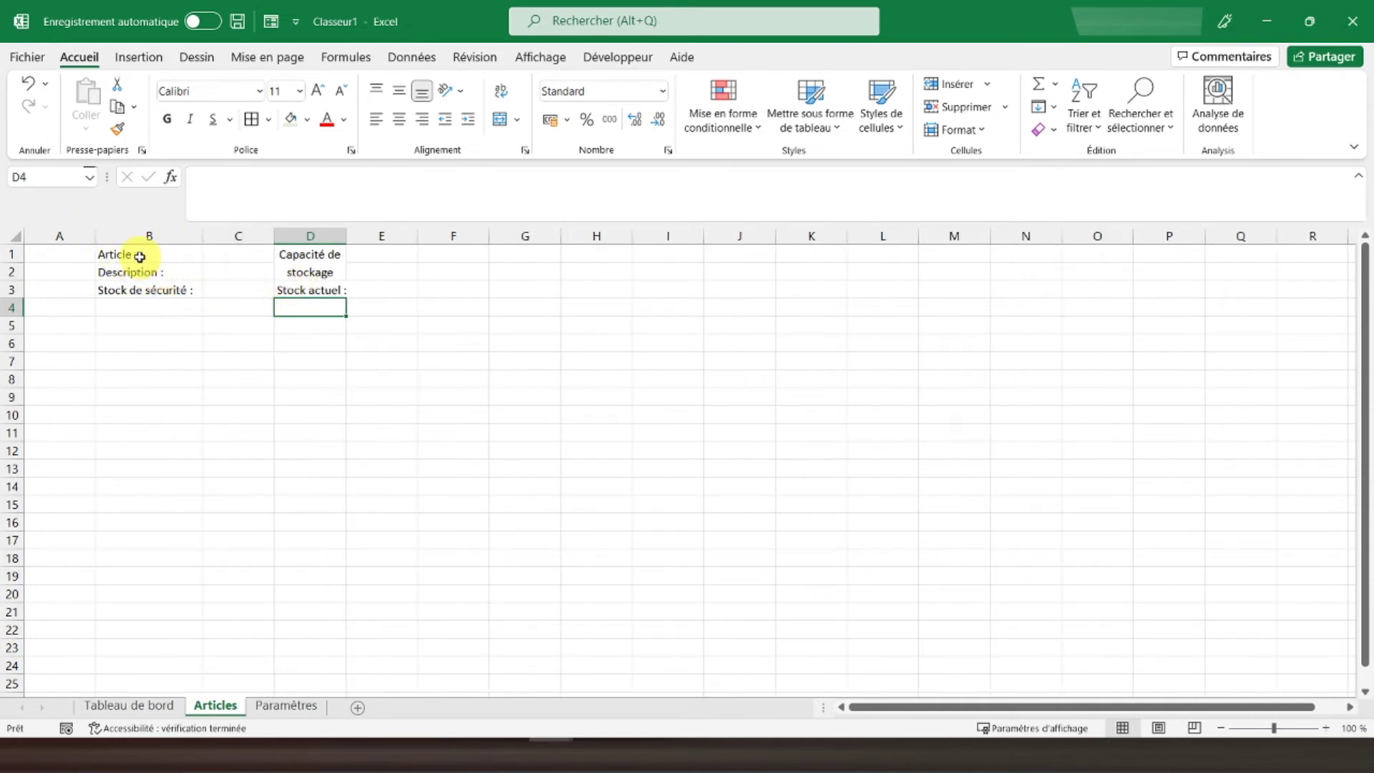
# Right-align the labels in B1:B3 and D1:D3 and narrow column D so the label wraps
pyautogui.moveTo(139, 256); pyautogui.dragTo(150, 290)
pyautogui.hotkey('ctrl', 'c')
pyautogui.click(421, 119)
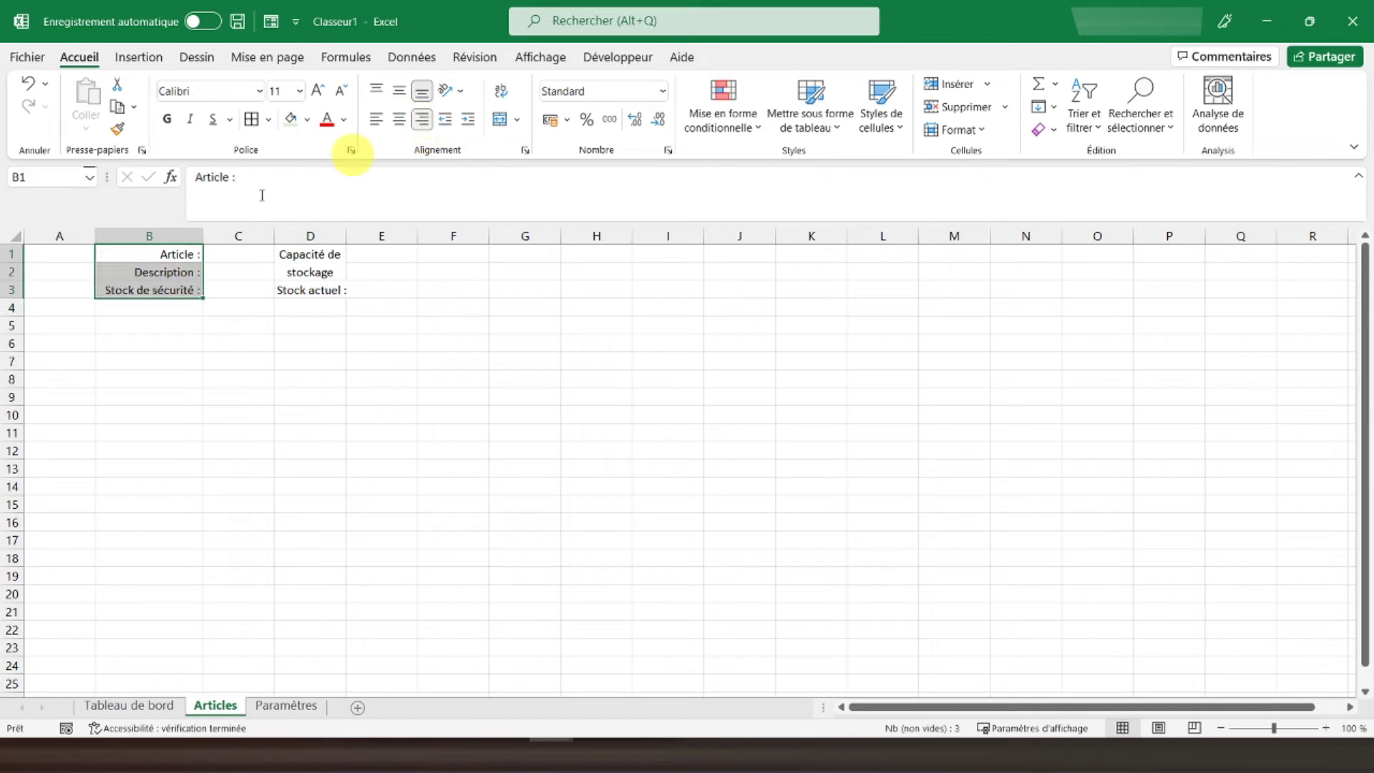
pyautogui.hotkey('ctrl', 'v')
pyautogui.click(307, 274)
pyautogui.moveTo(306, 274); pyautogui.dragTo(308, 290)
pyautogui.click(422, 118)
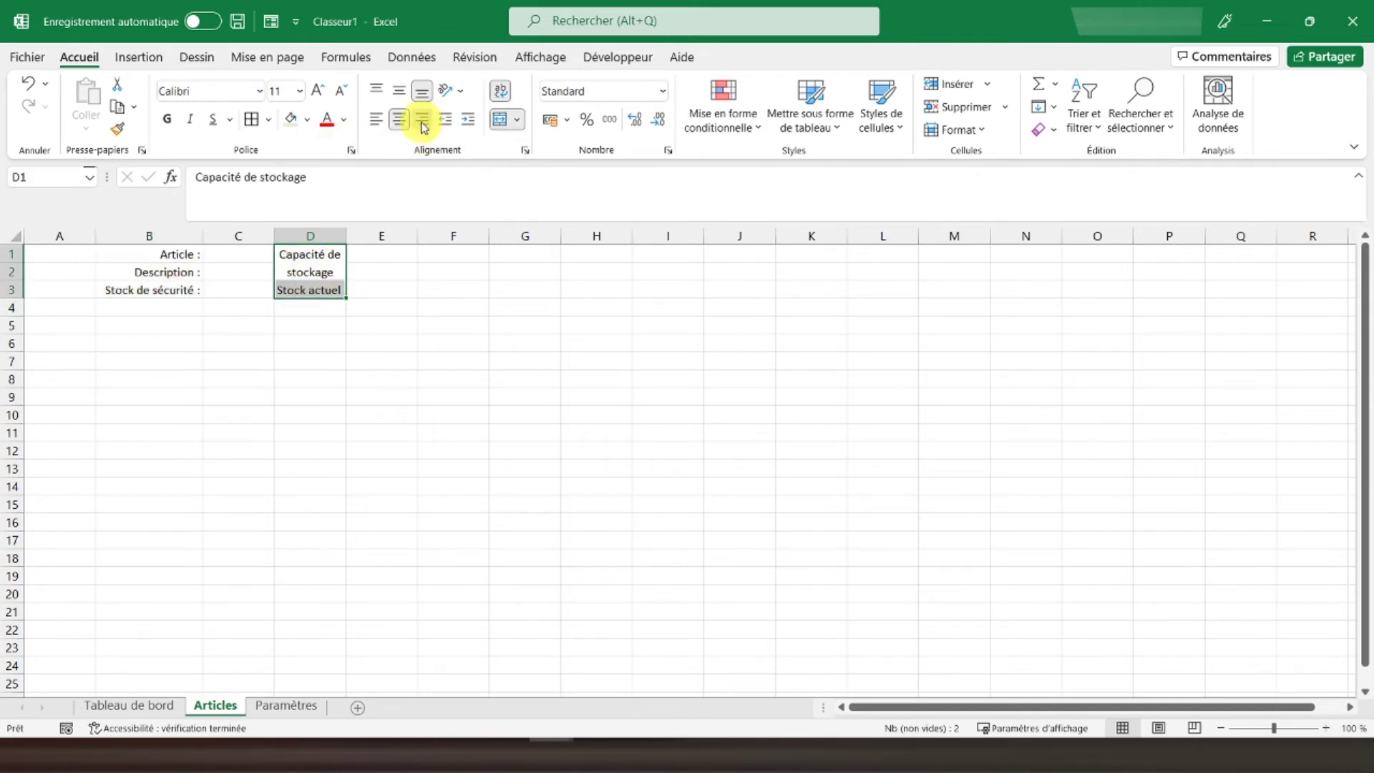
pyautogui.doubleClick(349, 229)
pyautogui.moveTo(395, 236); pyautogui.dragTo(371, 236)
pyautogui.click(399, 91)
pyautogui.click(398, 119)
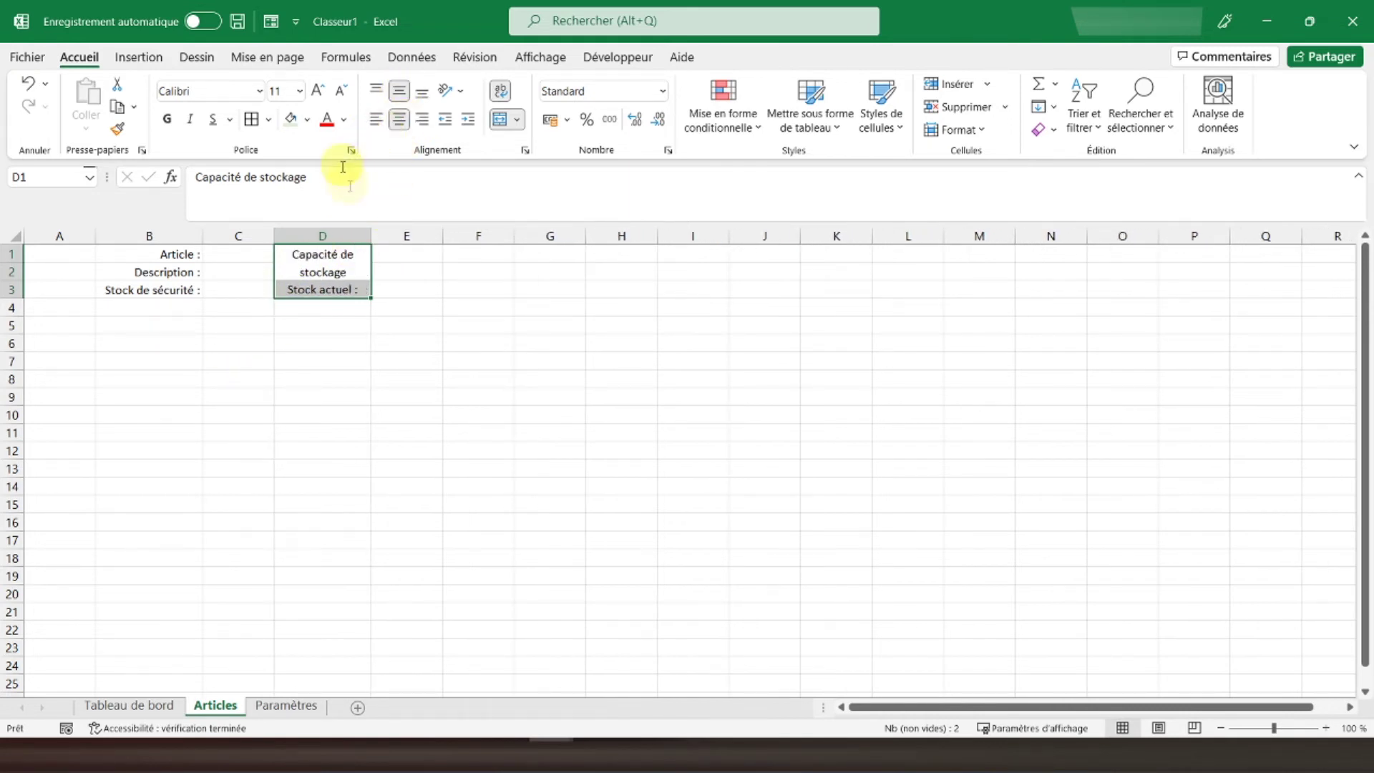
pyautogui.click(430, 123)
# Change the D1 label to 'Capacité de stockage :' and select E1:E2
pyautogui.moveTo(322, 254); pyautogui.dragTo(322, 274)
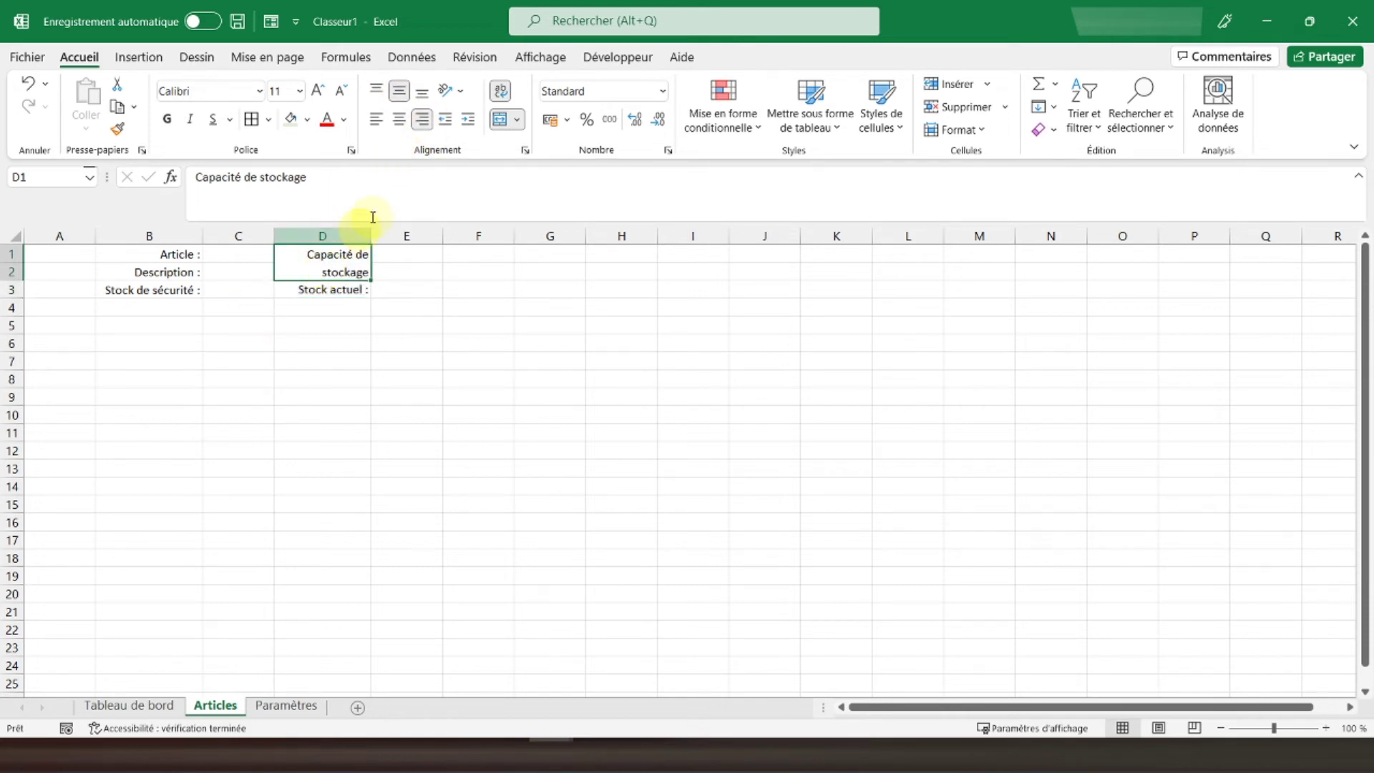
pyautogui.click(336, 174)
pyautogui.write(':')
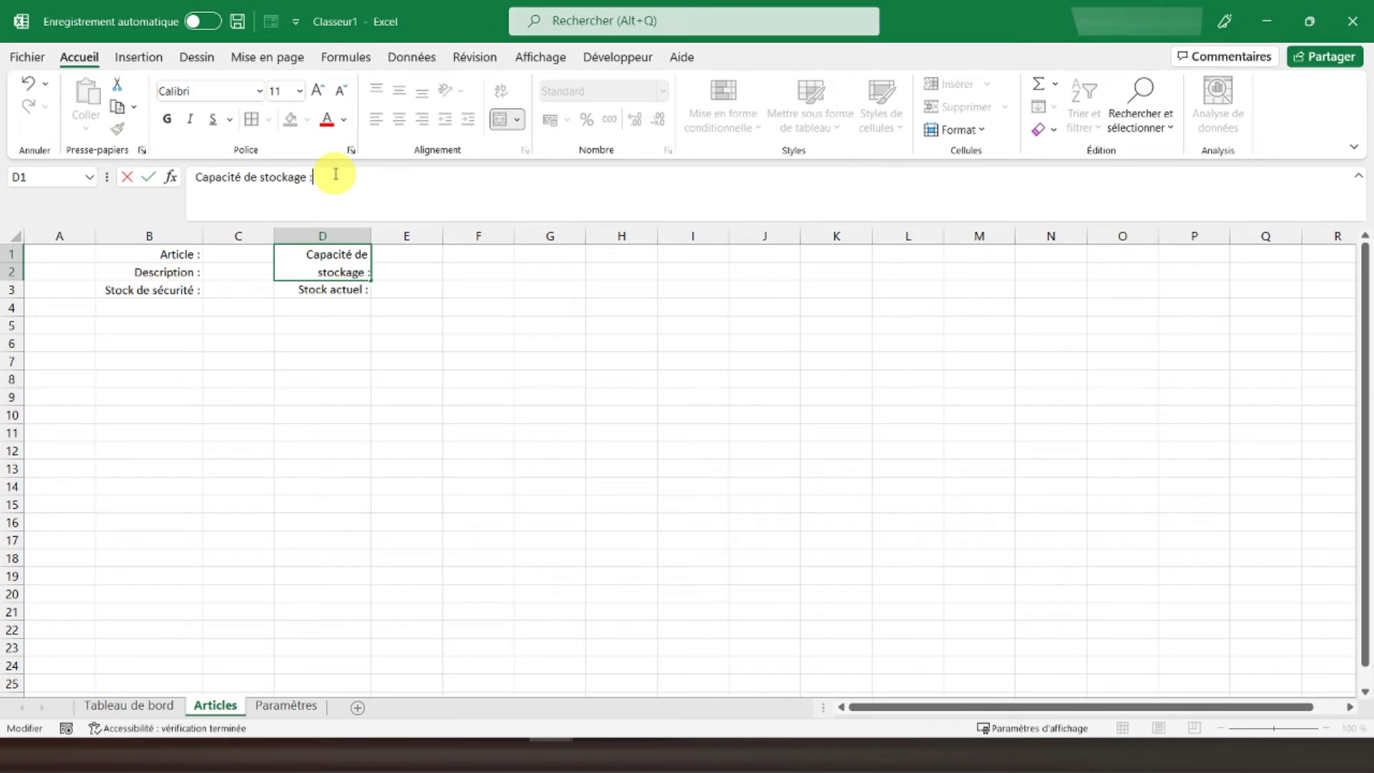
pyautogui.press('Return')
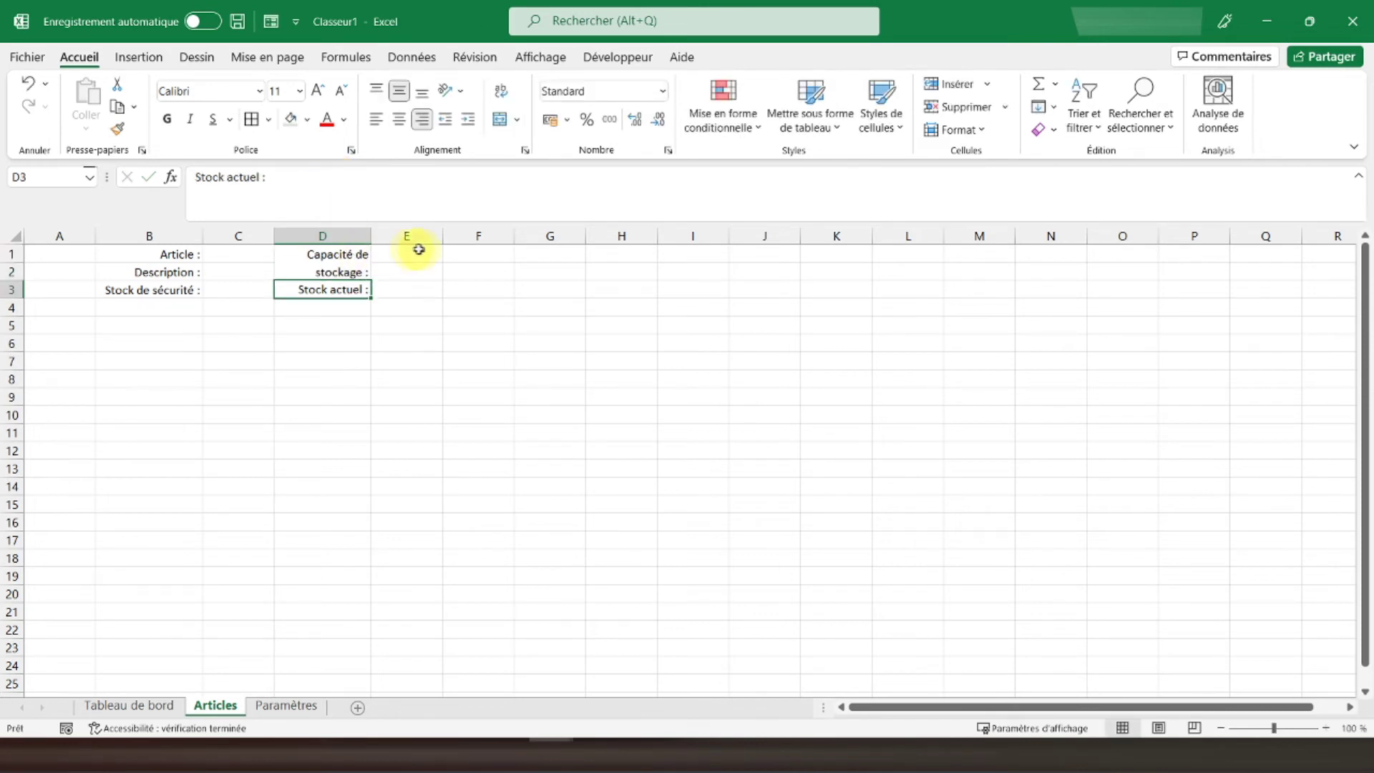
pyautogui.moveTo(417, 254); pyautogui.dragTo(418, 270)
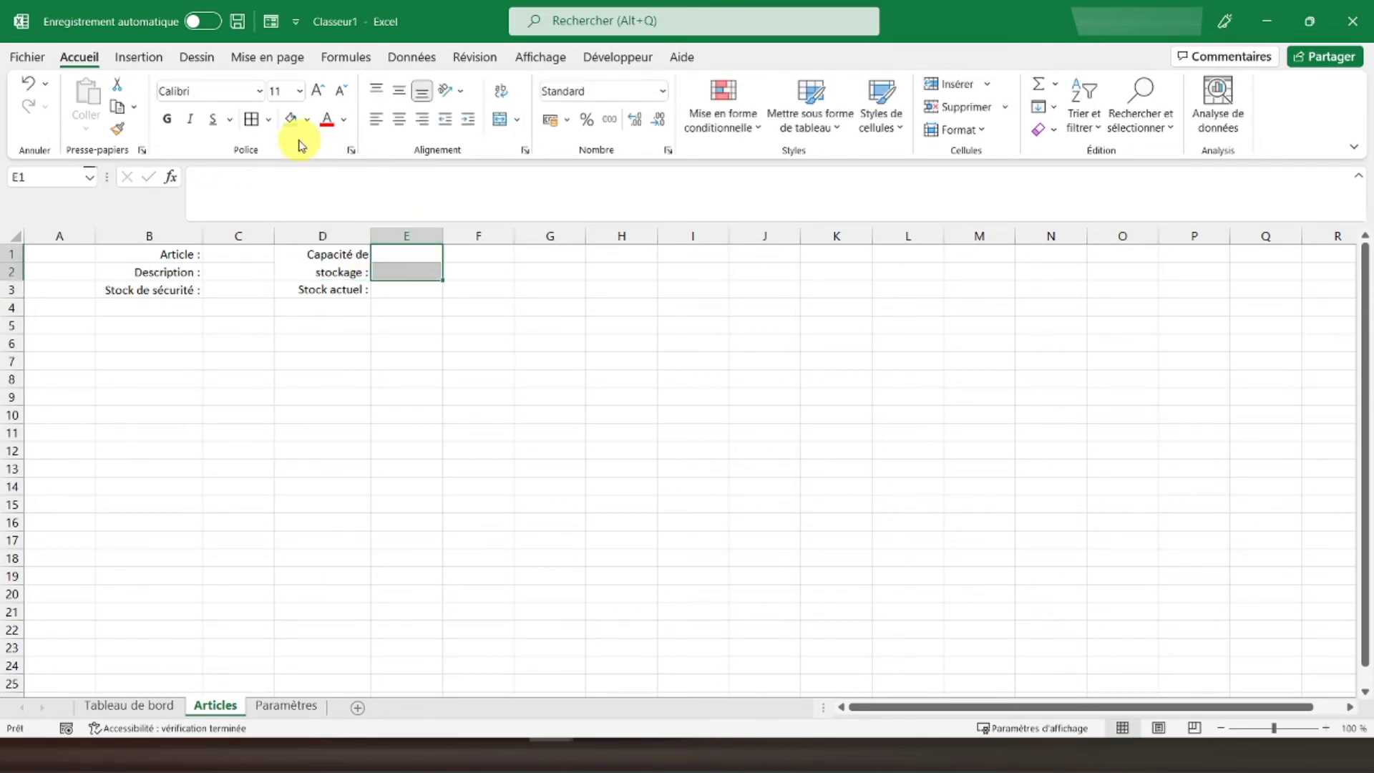
# Merge E1:E2, fill it light green and give it an outline border
pyautogui.click(499, 119)
pyautogui.click(393, 286)
pyautogui.click(393, 263)
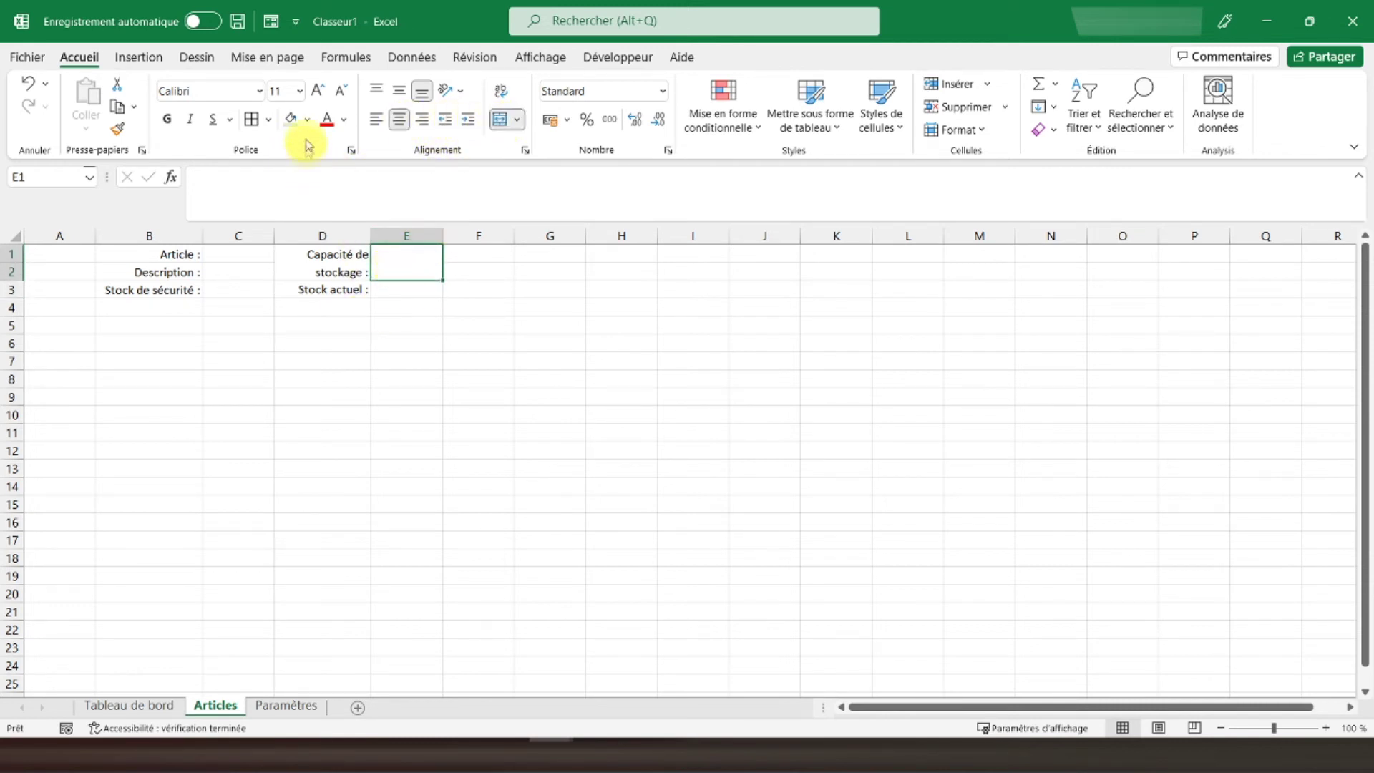
pyautogui.click(291, 121)
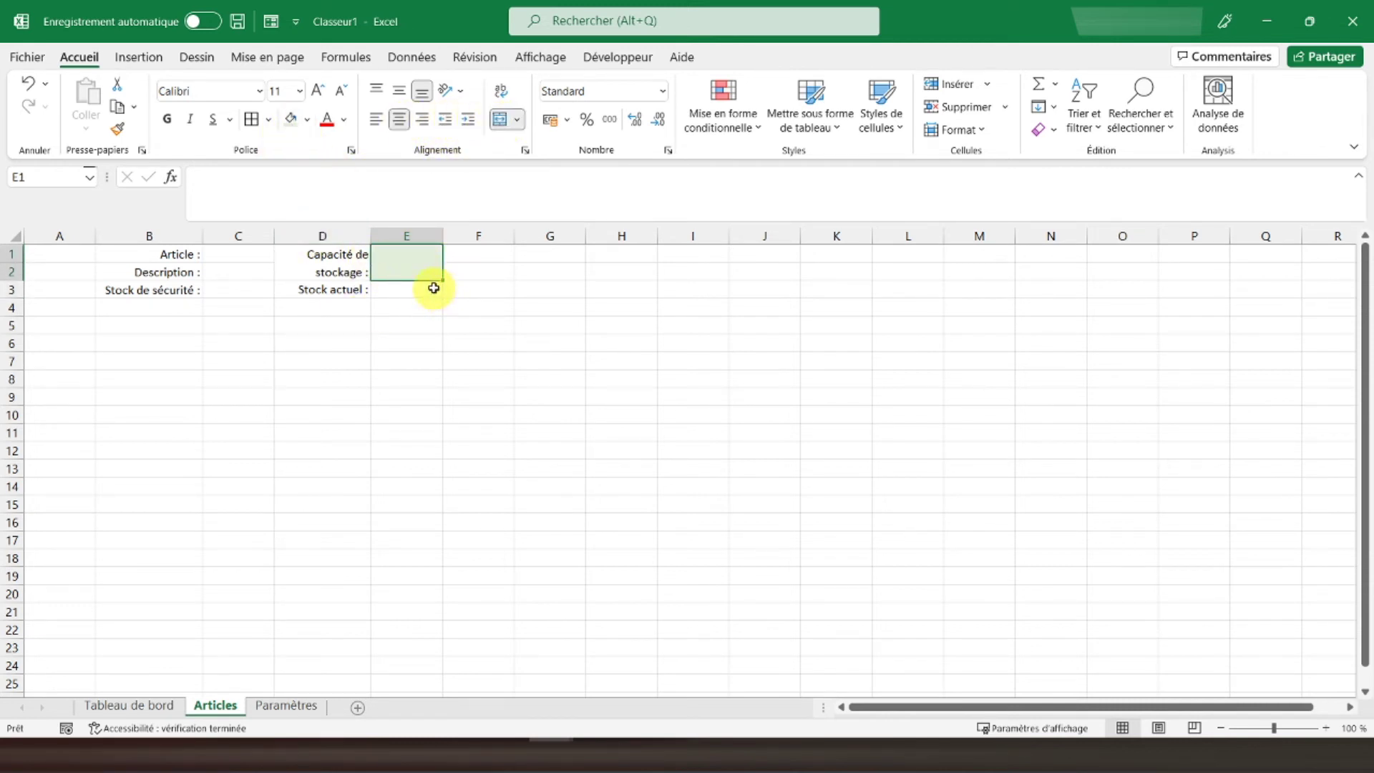
pyautogui.click(259, 123)
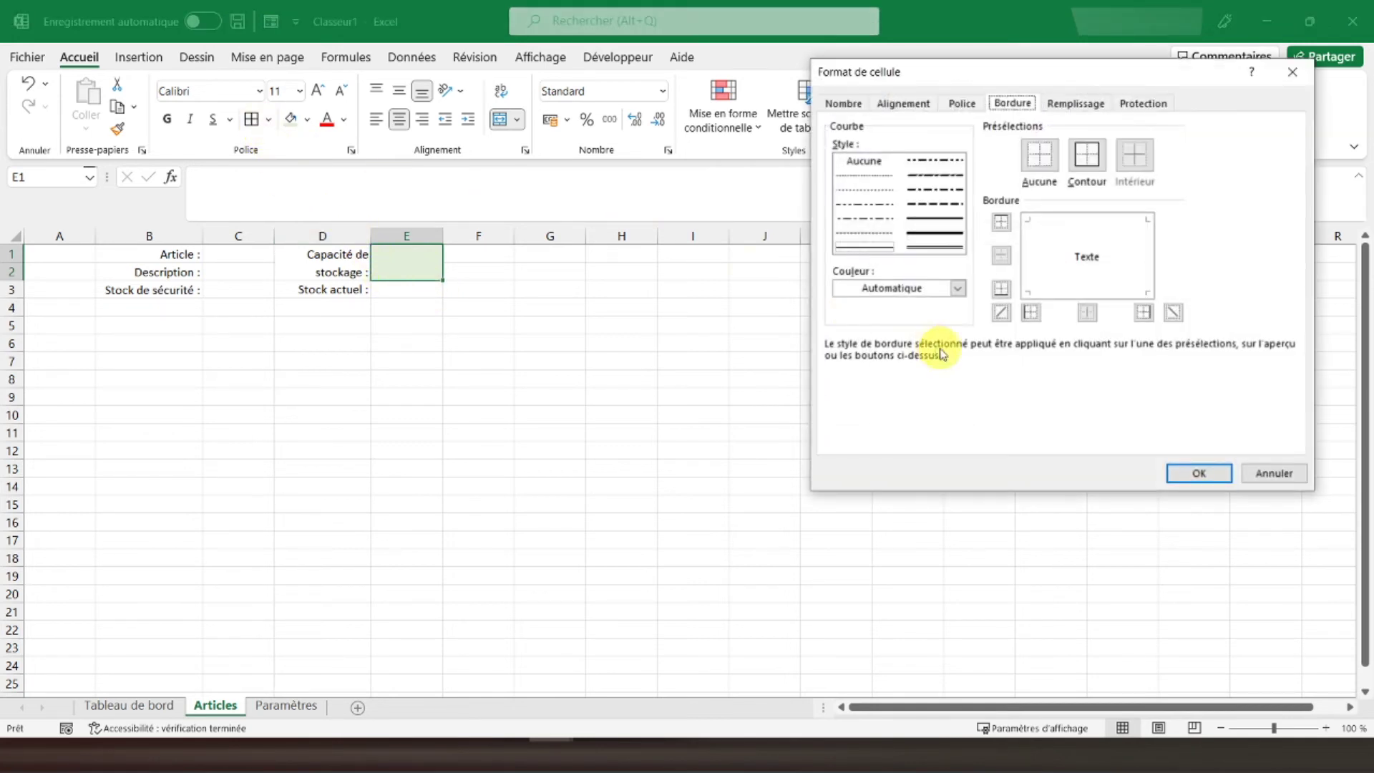
pyautogui.click(1086, 156)
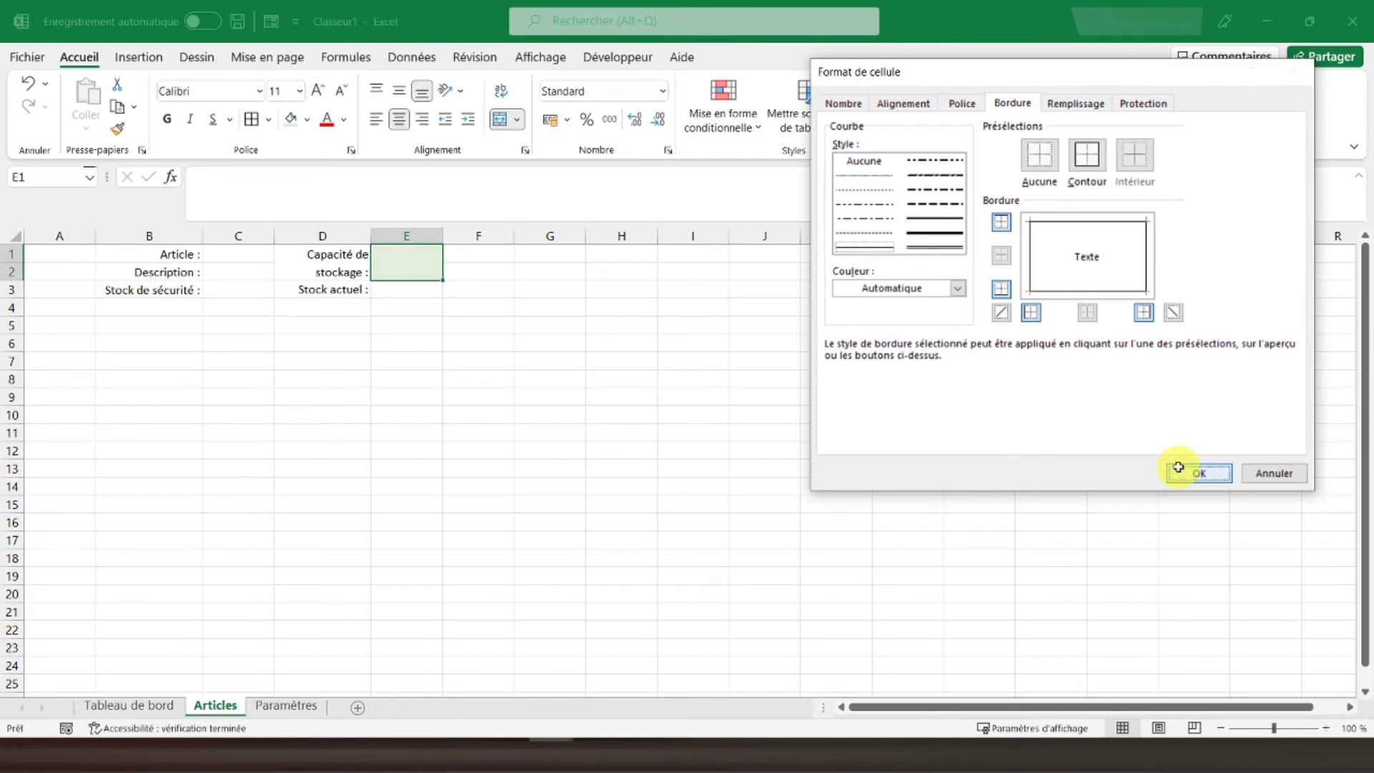
pyautogui.click(1177, 468)
pyautogui.click(274, 307)
# Apply all borders to C1:C3 and fill the Stock de sécurité cell C3 green
pyautogui.click(244, 259)
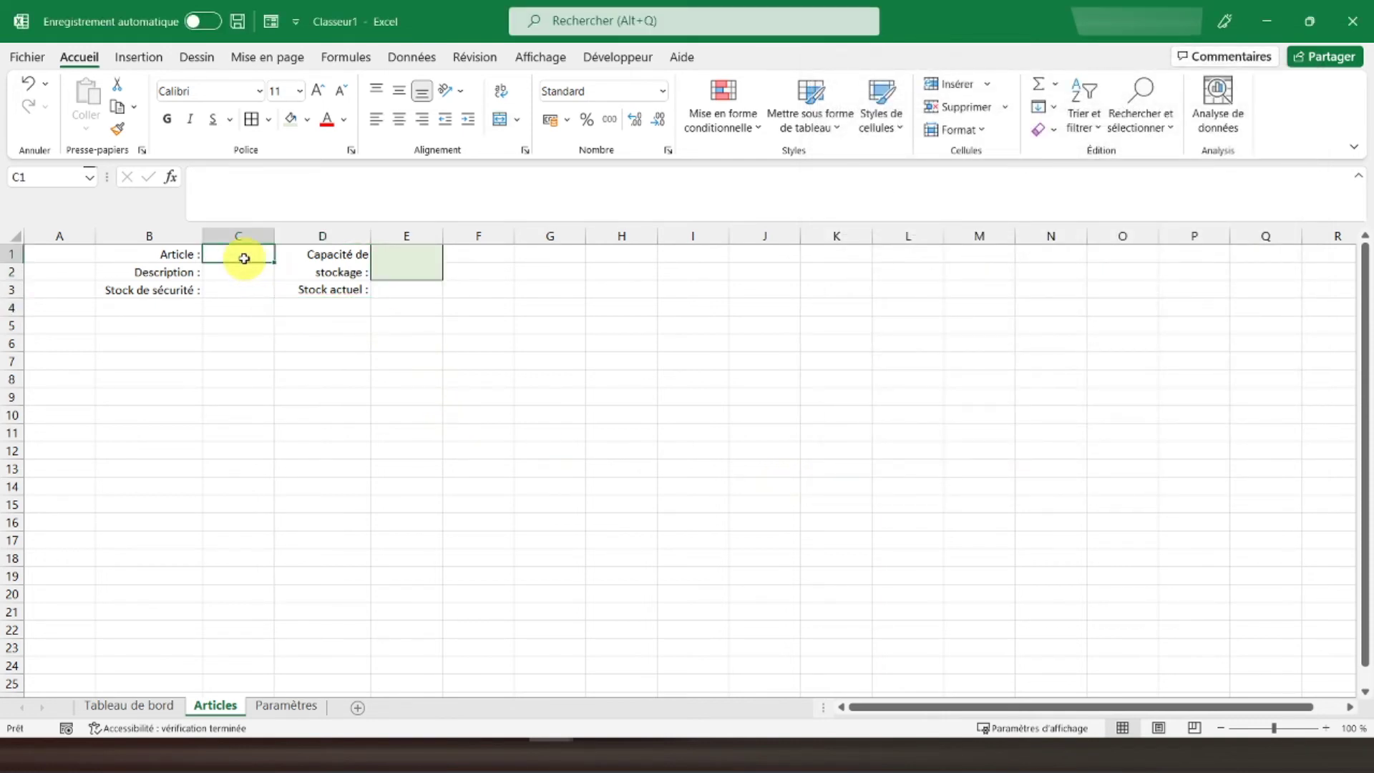
pyautogui.moveTo(244, 268); pyautogui.dragTo(245, 285)
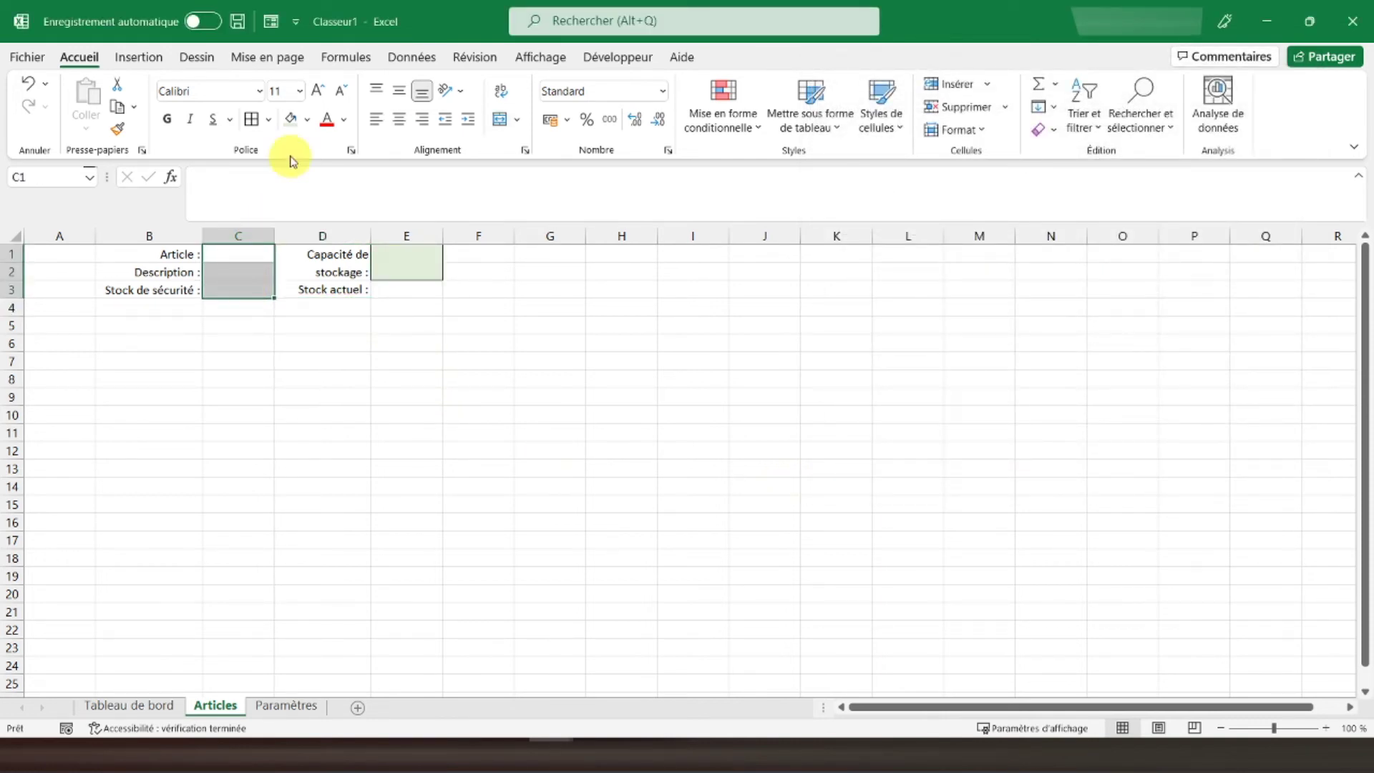
pyautogui.click(269, 121)
pyautogui.click(301, 301)
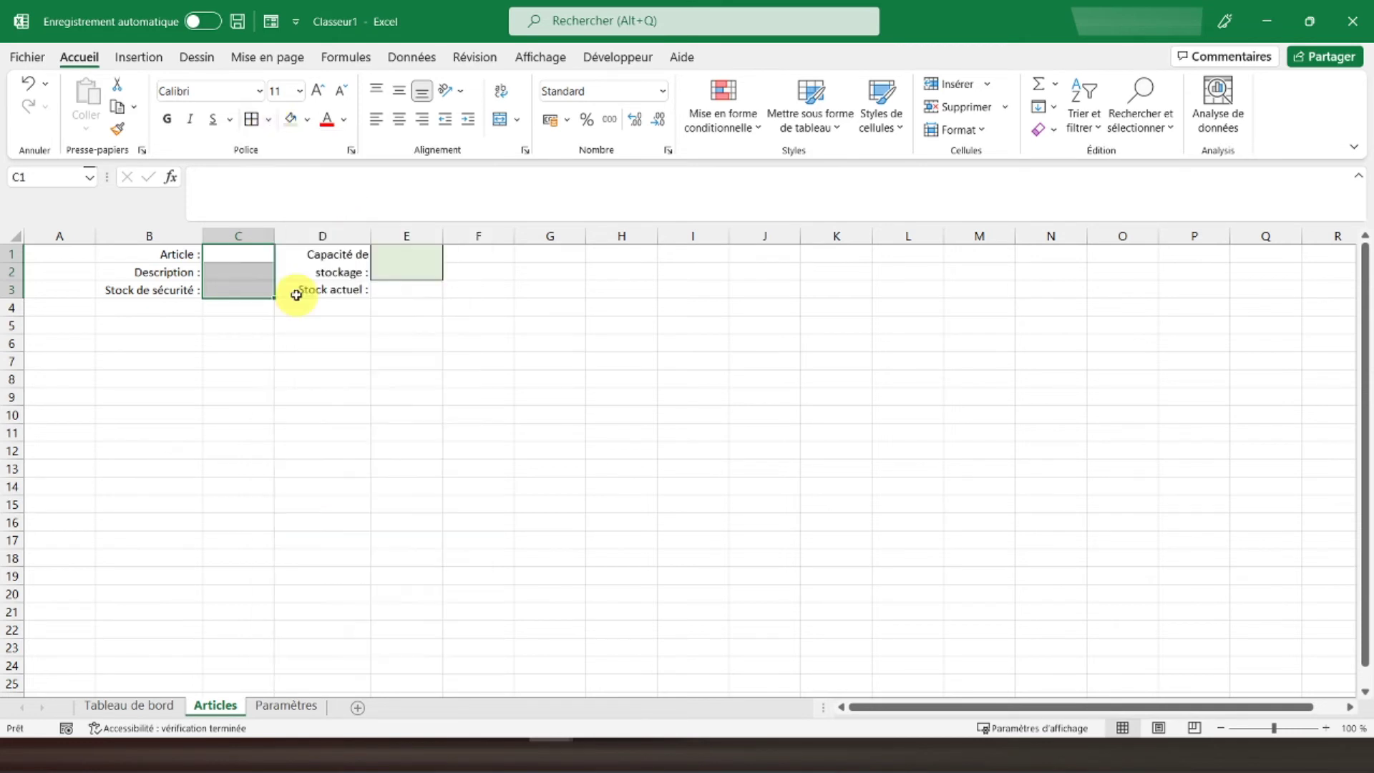
pyautogui.click(242, 289)
pyautogui.click(290, 119)
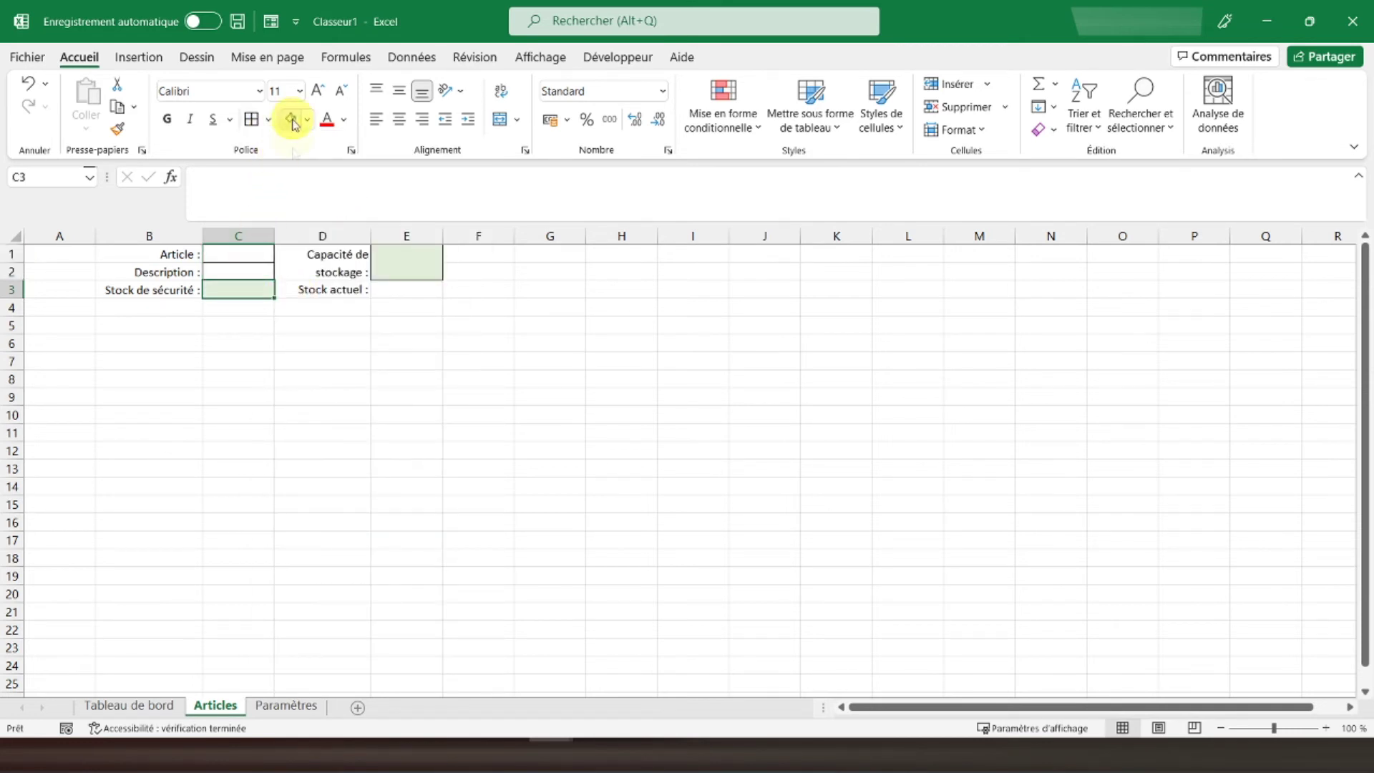
# Border the Stock actuel value cell E3 on all sides
pyautogui.click(400, 290)
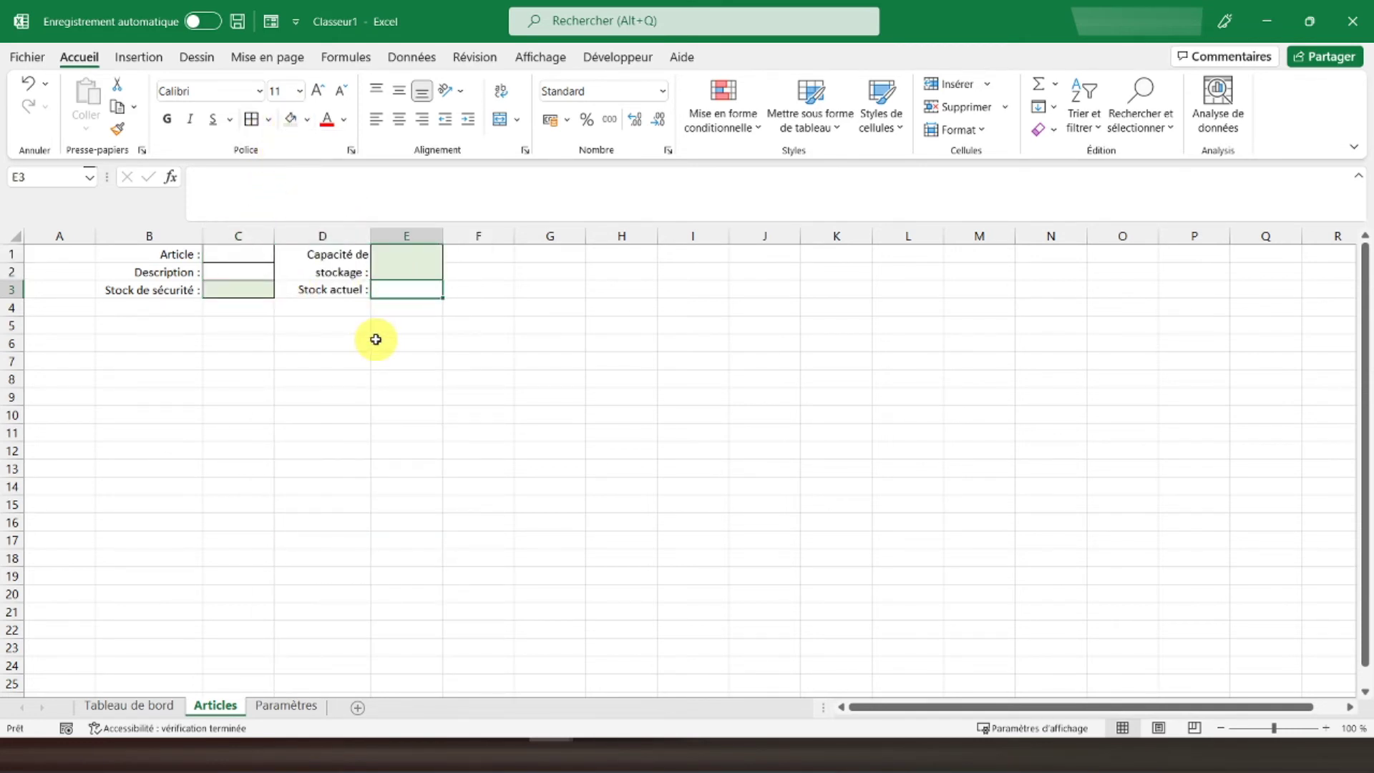
pyautogui.click(267, 123)
pyautogui.click(302, 302)
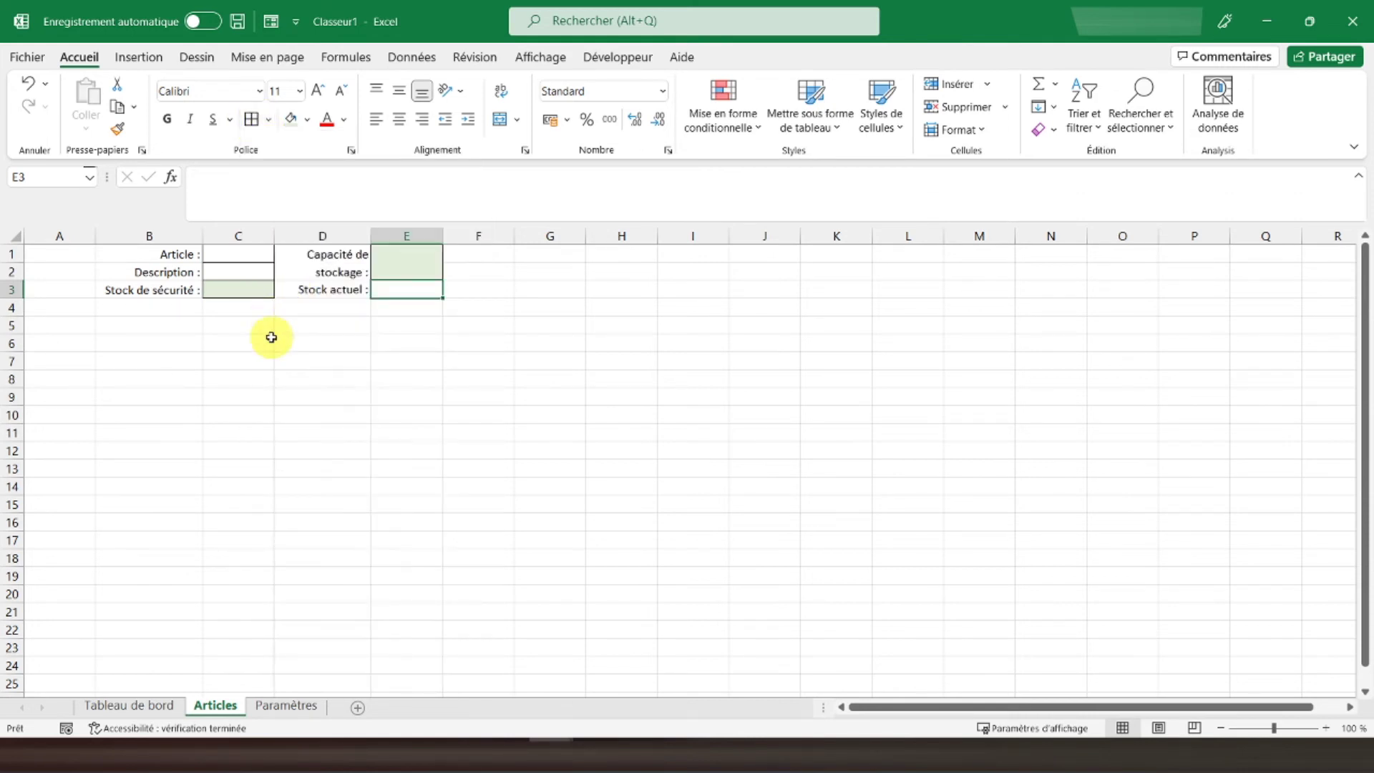
pyautogui.click(271, 337)
# Make the labels in B1:B3 and D1:D3 bold
pyautogui.moveTo(160, 255); pyautogui.dragTo(162, 287)
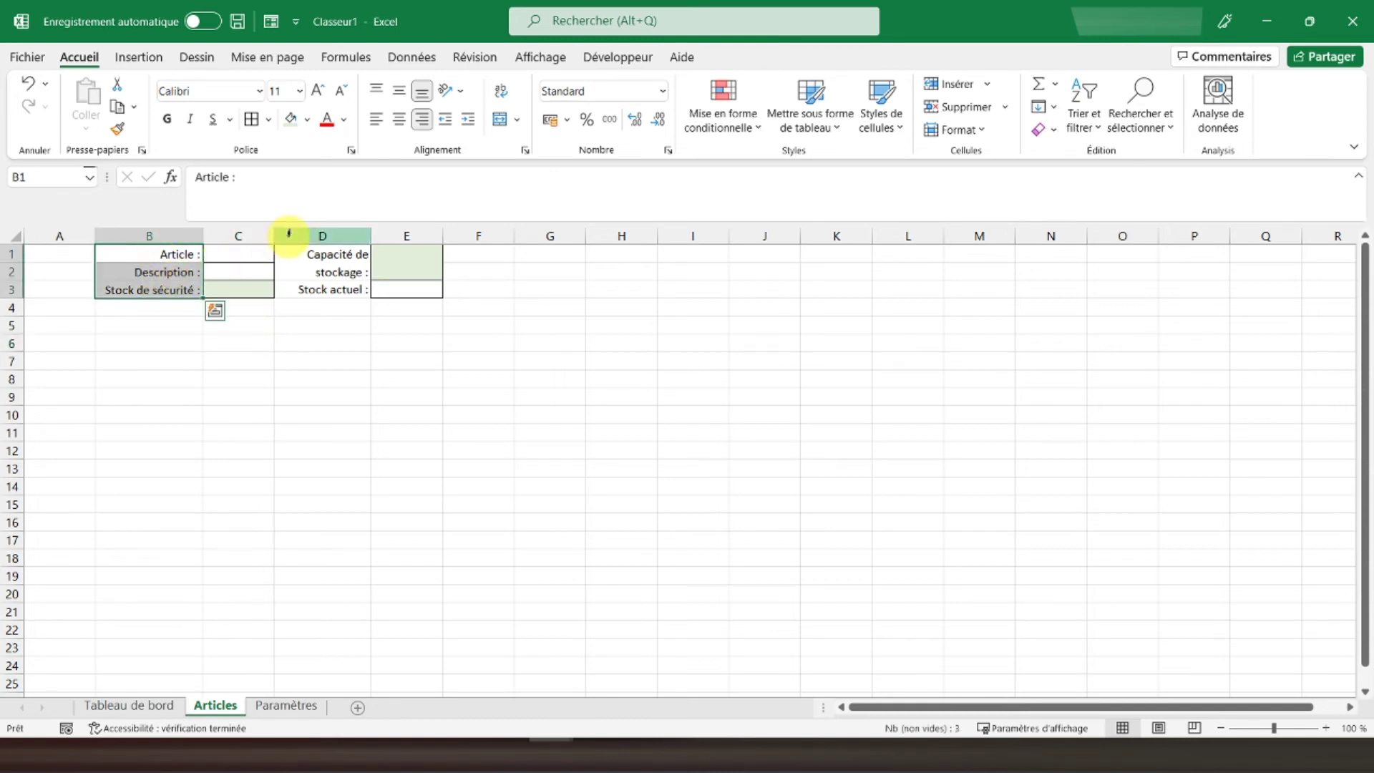
pyautogui.keyDown('ctrl'); pyautogui.moveTo(337, 255); pyautogui.dragTo(338, 289); pyautogui.keyUp('ctrl')
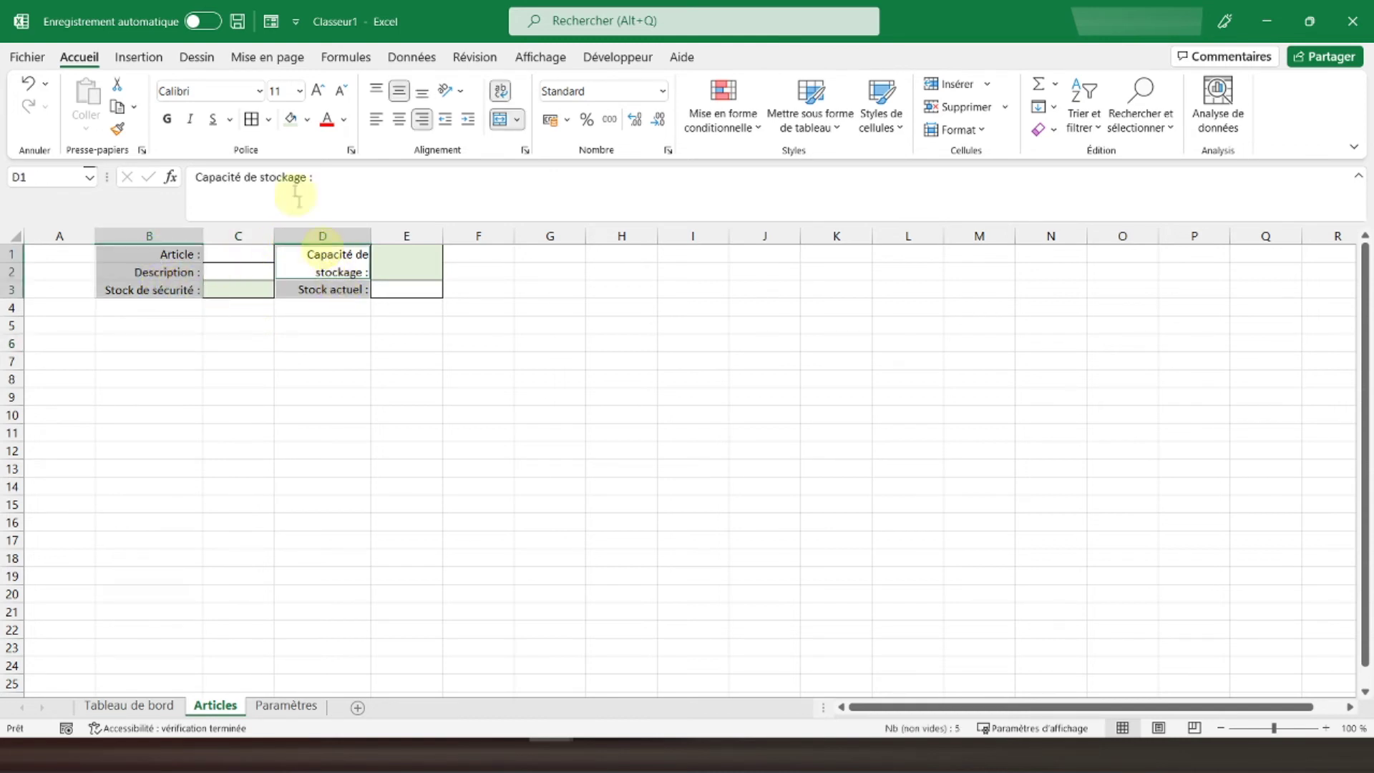
pyautogui.click(165, 122)
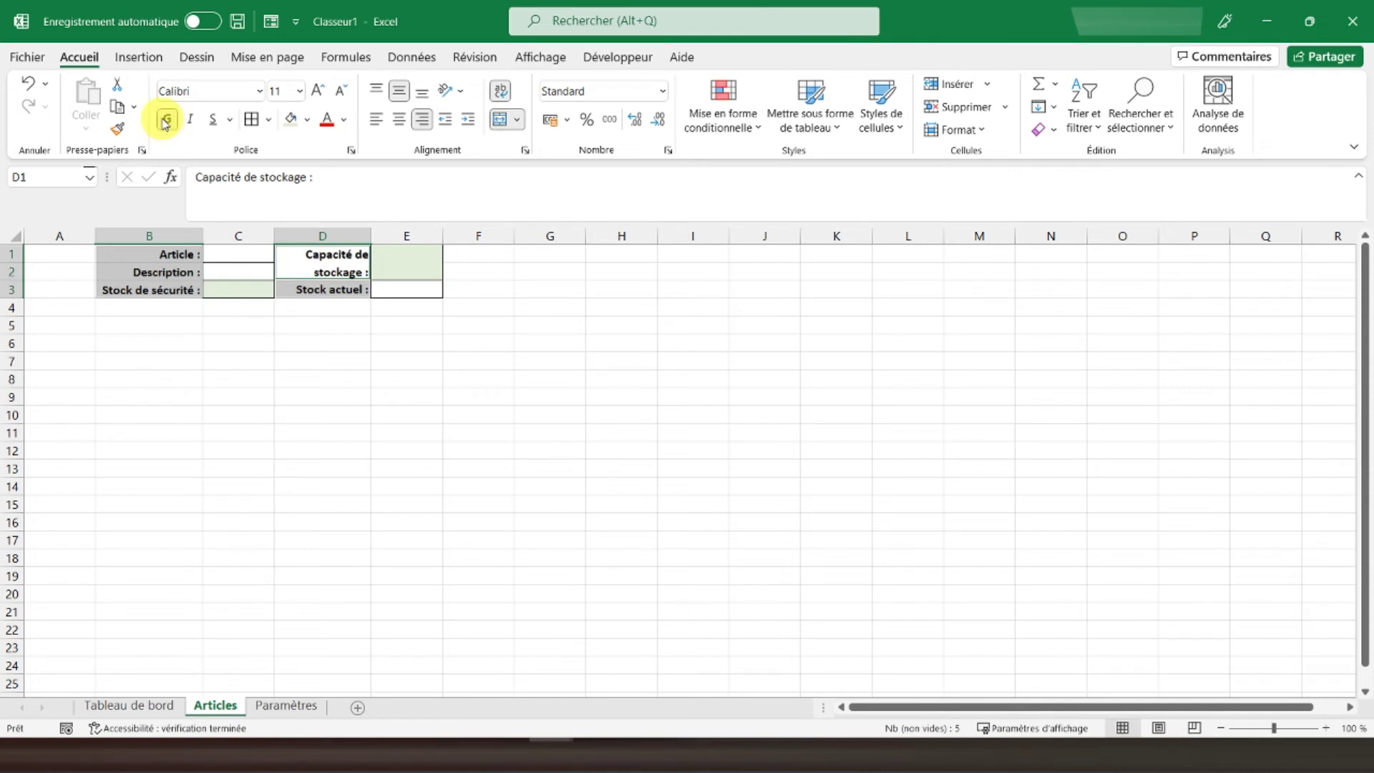
pyautogui.click(171, 331)
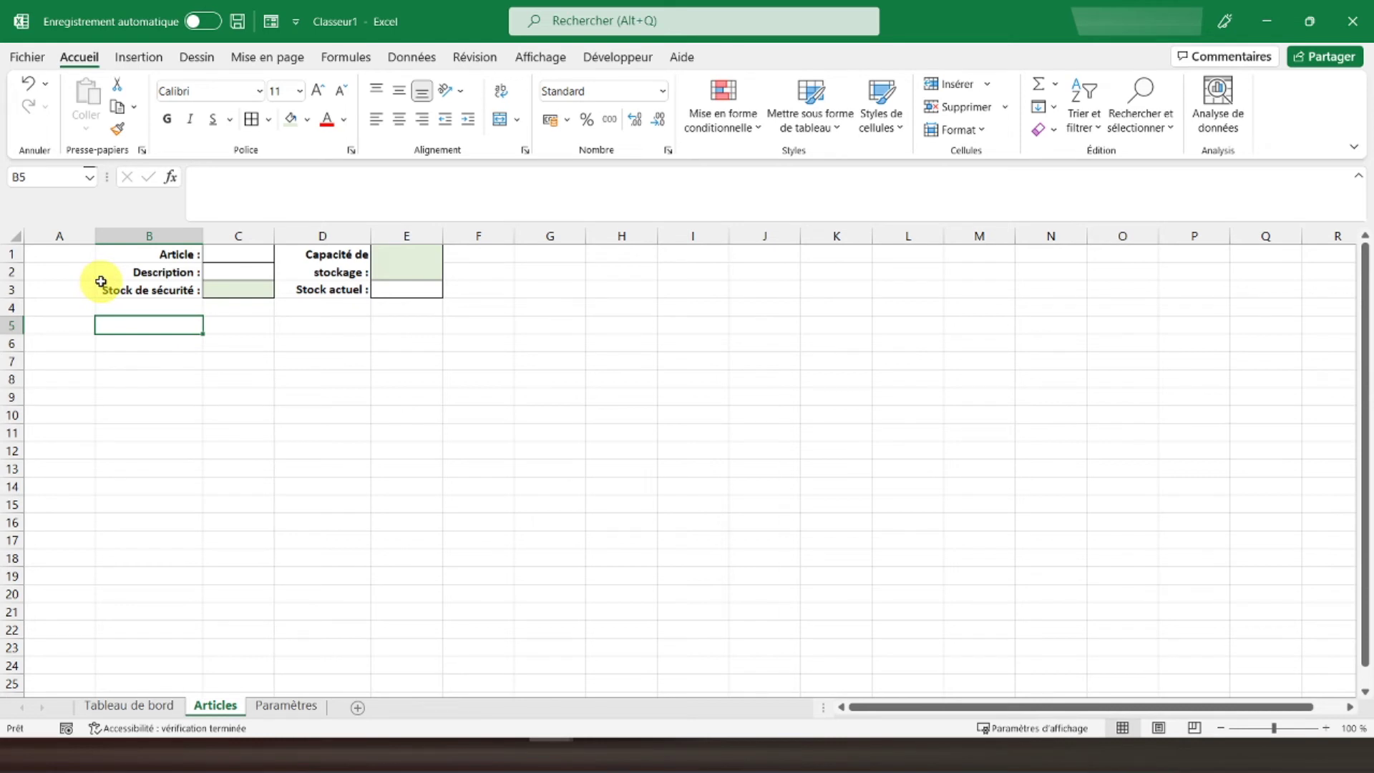
# Enter the headings Date, Référence, Stock initial and Entrées in B5:E5
pyautogui.write('Date')
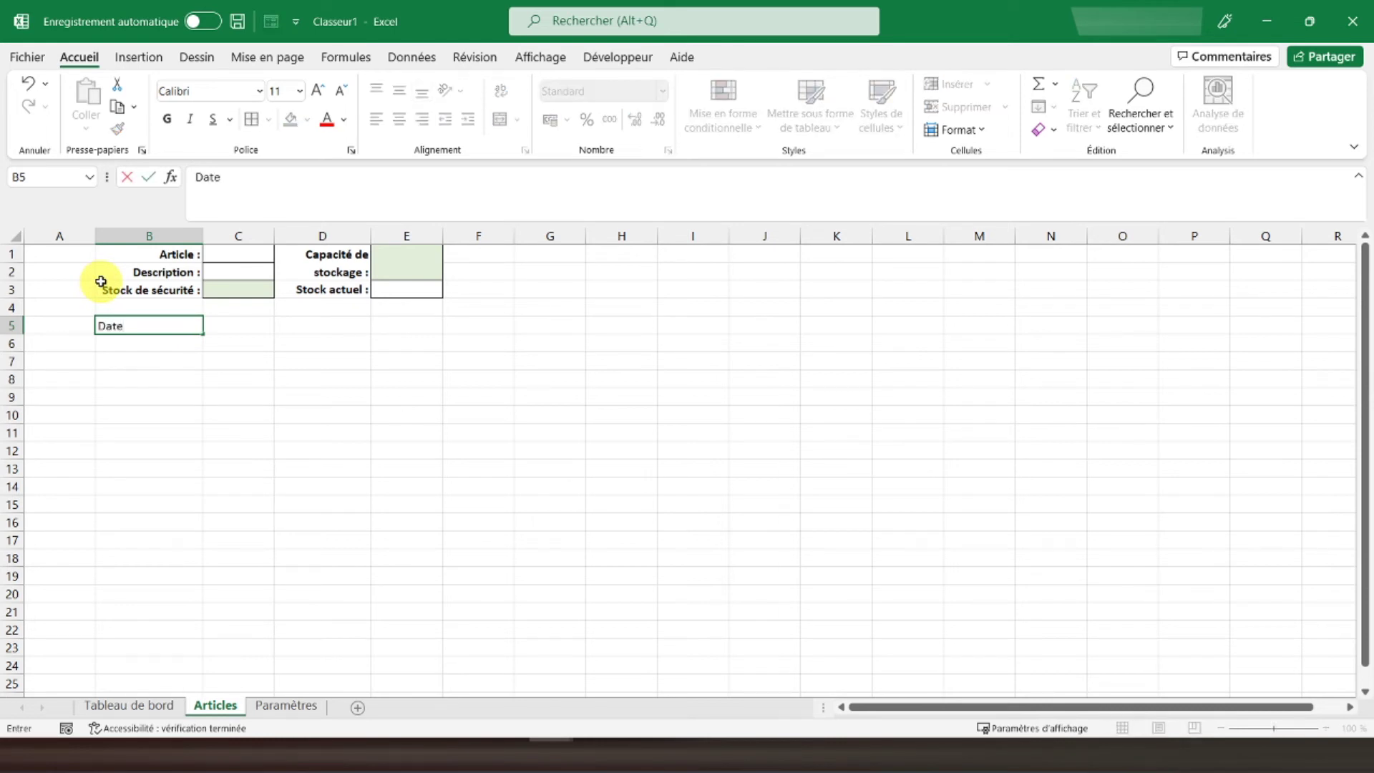
pyautogui.press('Tab')
pyautogui.write('R')
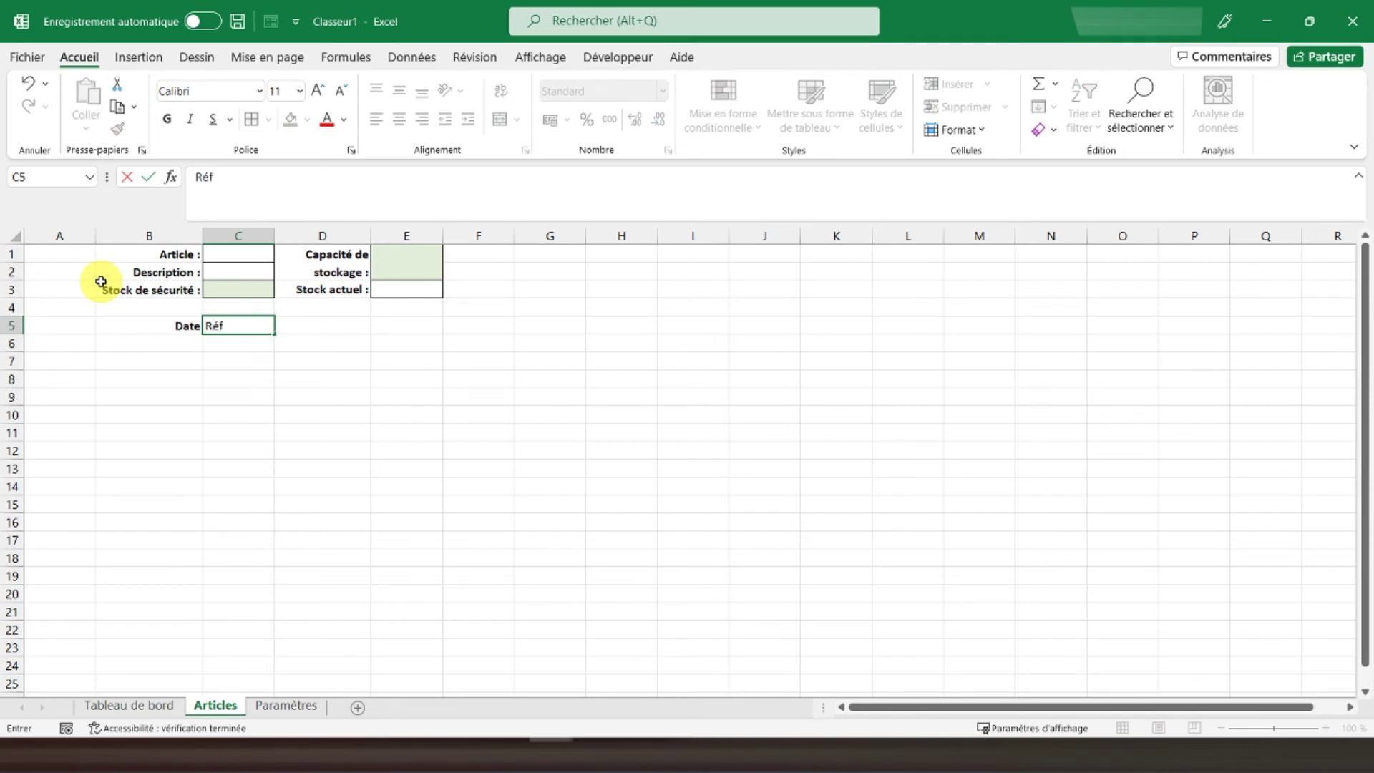
pyautogui.press('Tab')
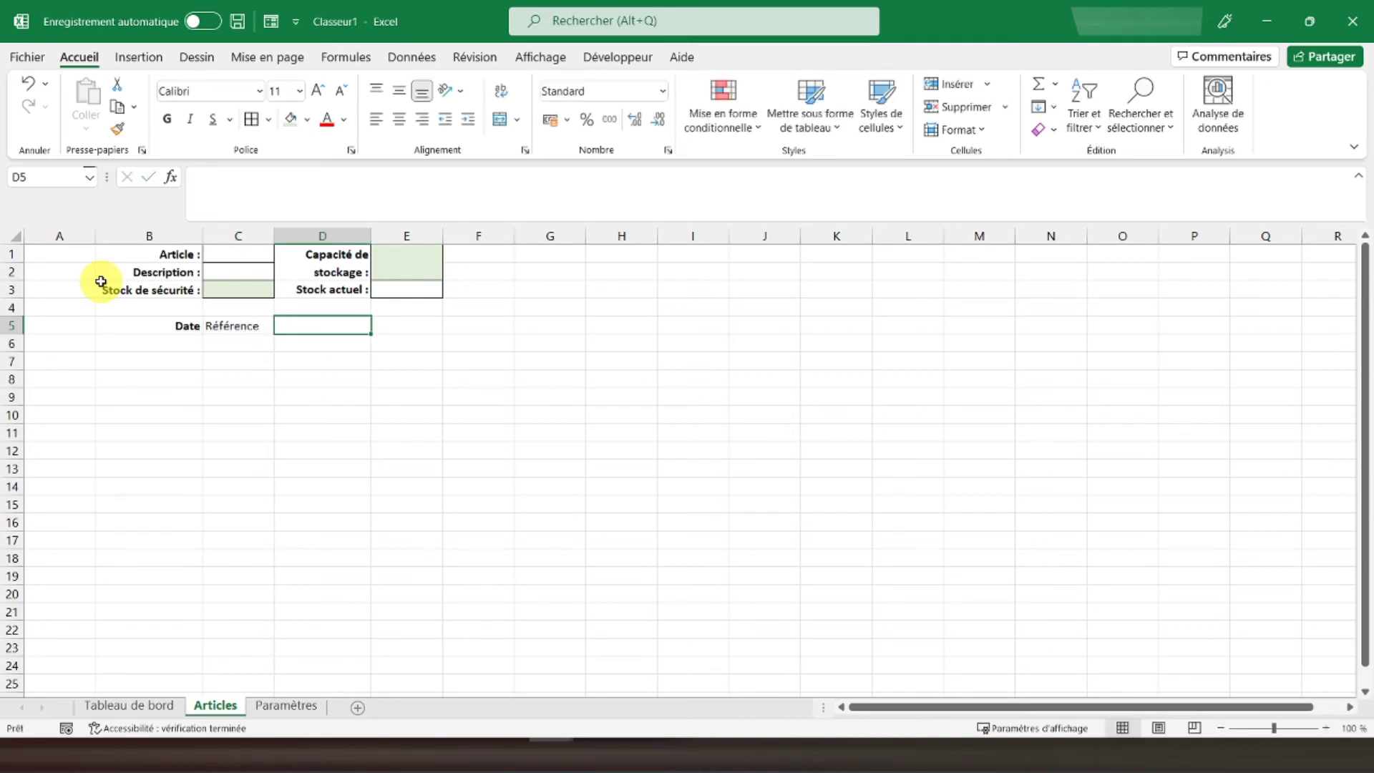
pyautogui.write('Stock initial')
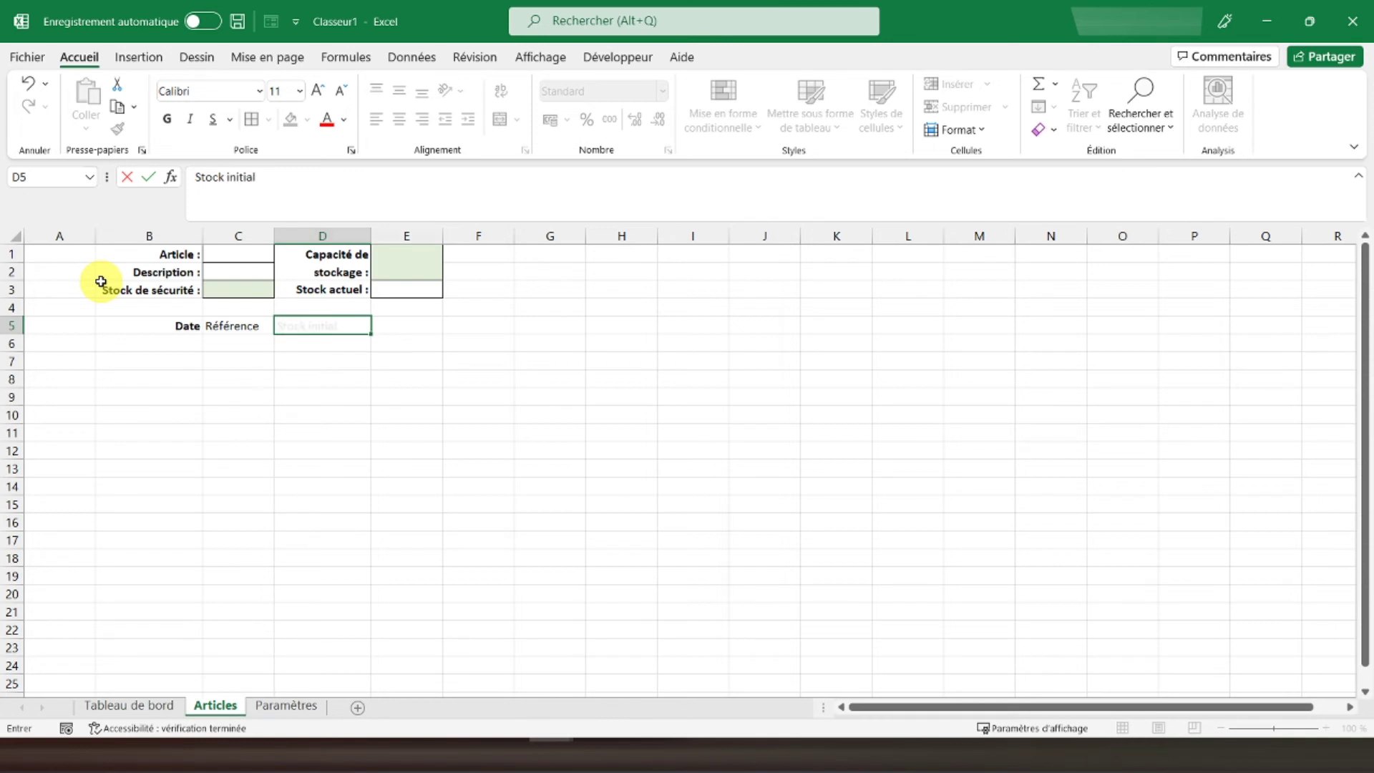
pyautogui.press('Tab')
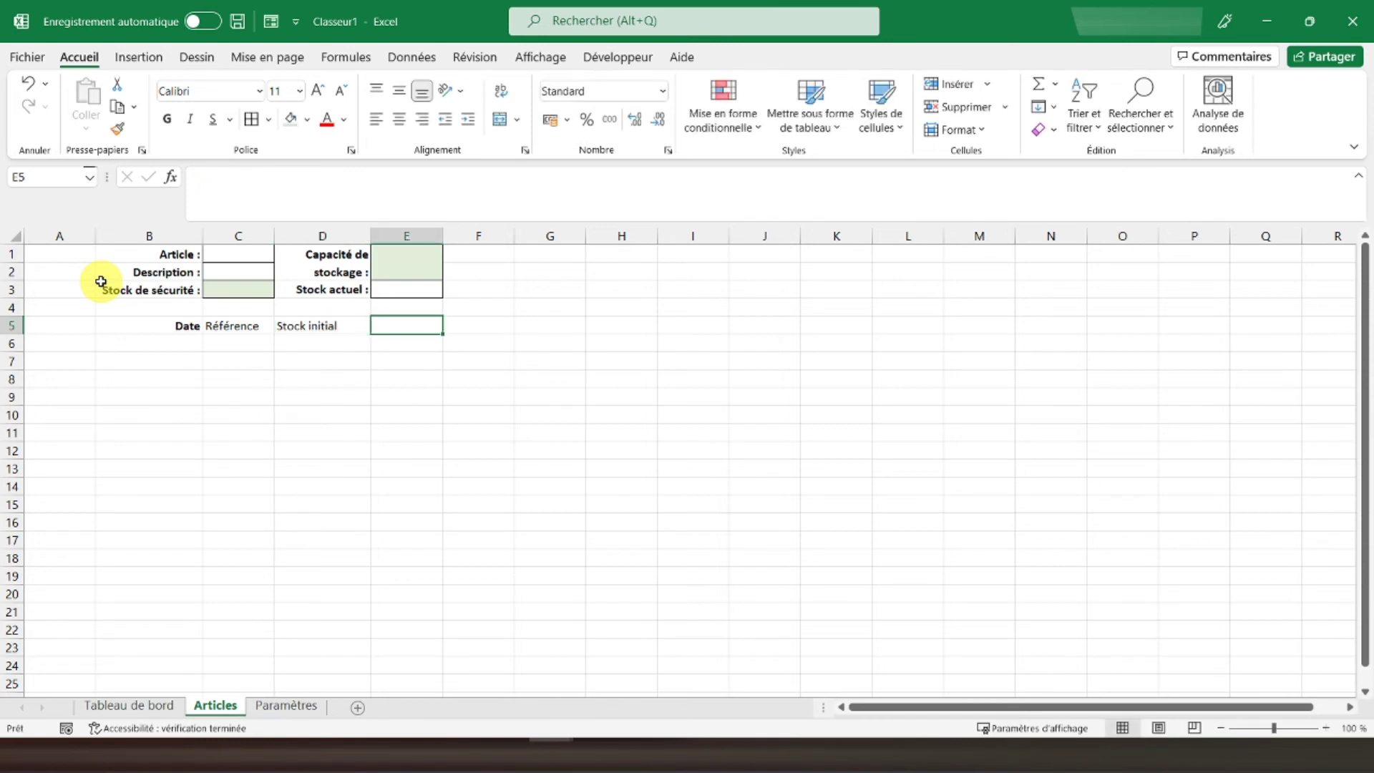
pyautogui.write('Entrées')
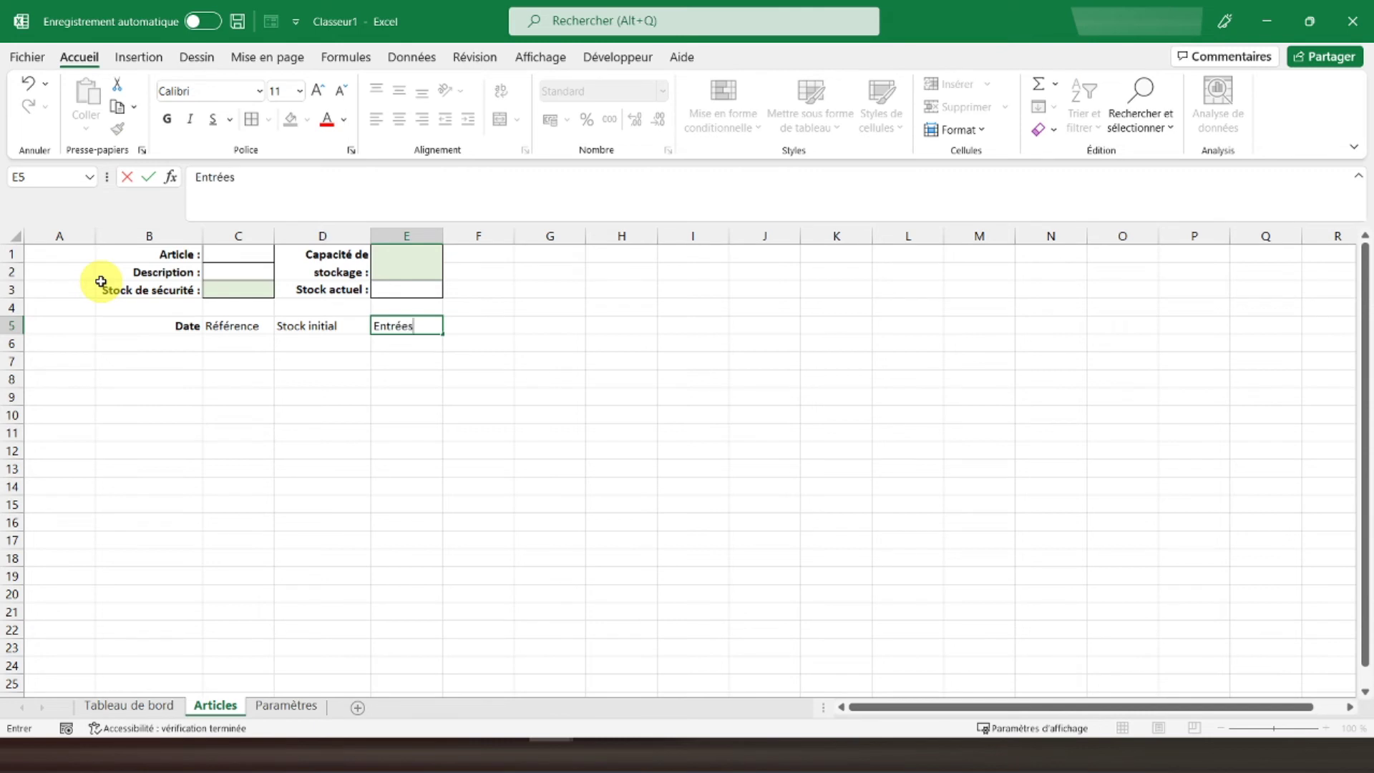
pyautogui.press('Tab')
# Add the headings Sorties, Client and Fournisseur in F5:H5
pyautogui.write('Sor')
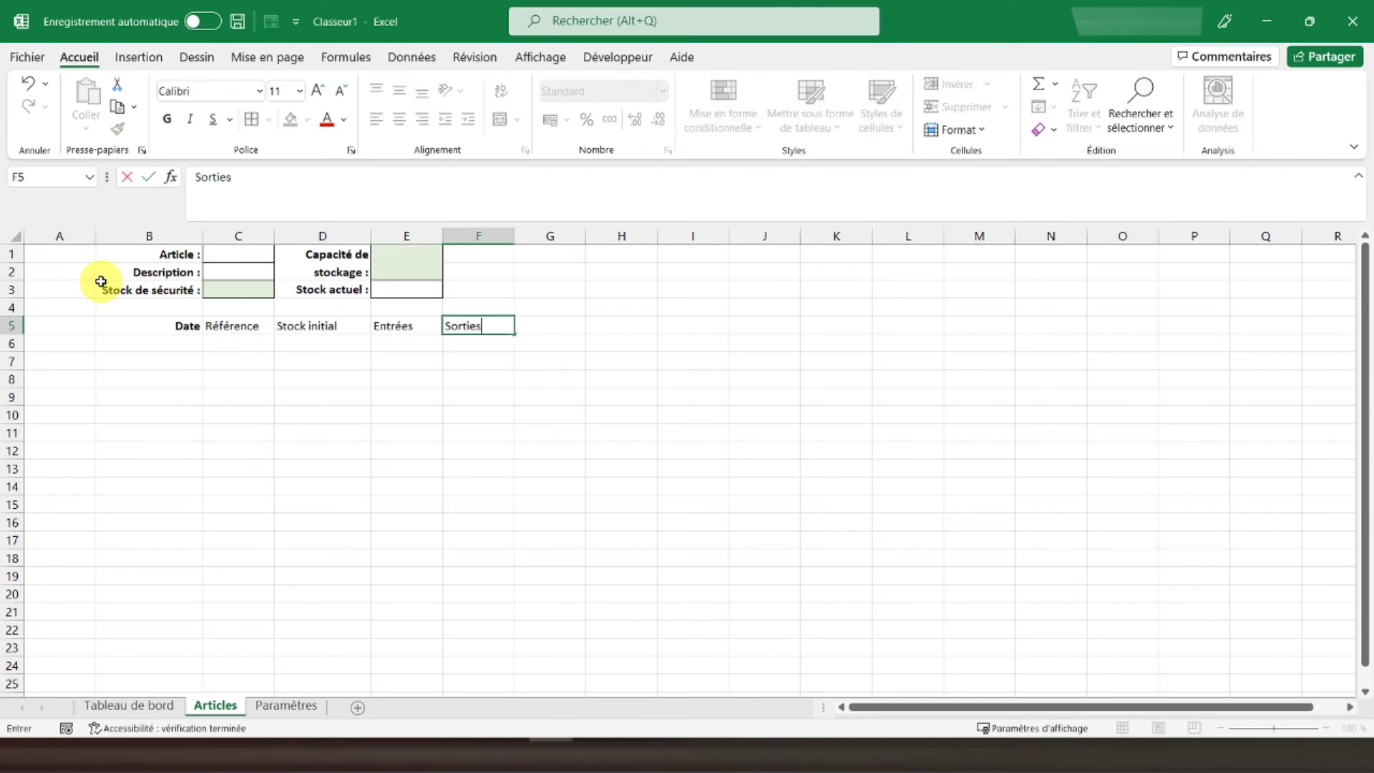
pyautogui.press('Tab')
pyautogui.write('C')
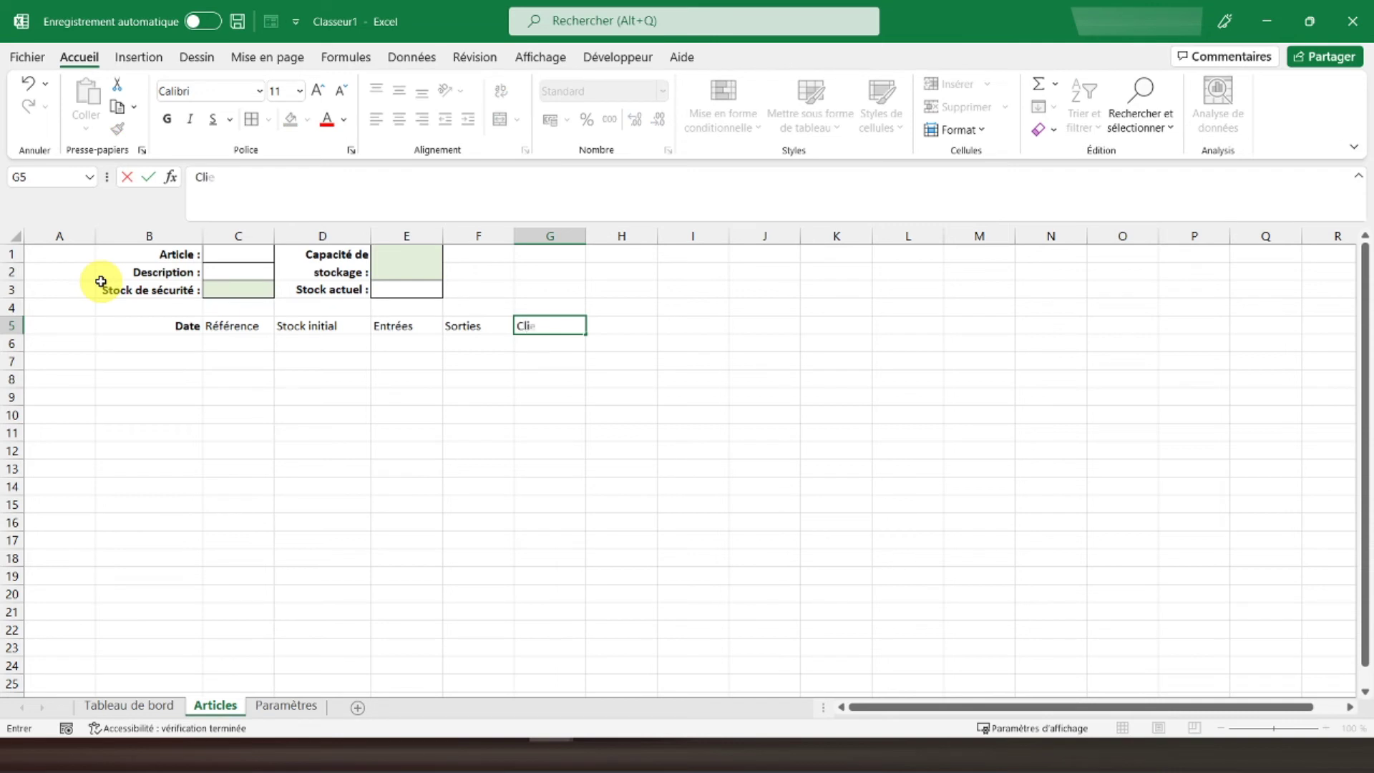
pyautogui.press('Tab')
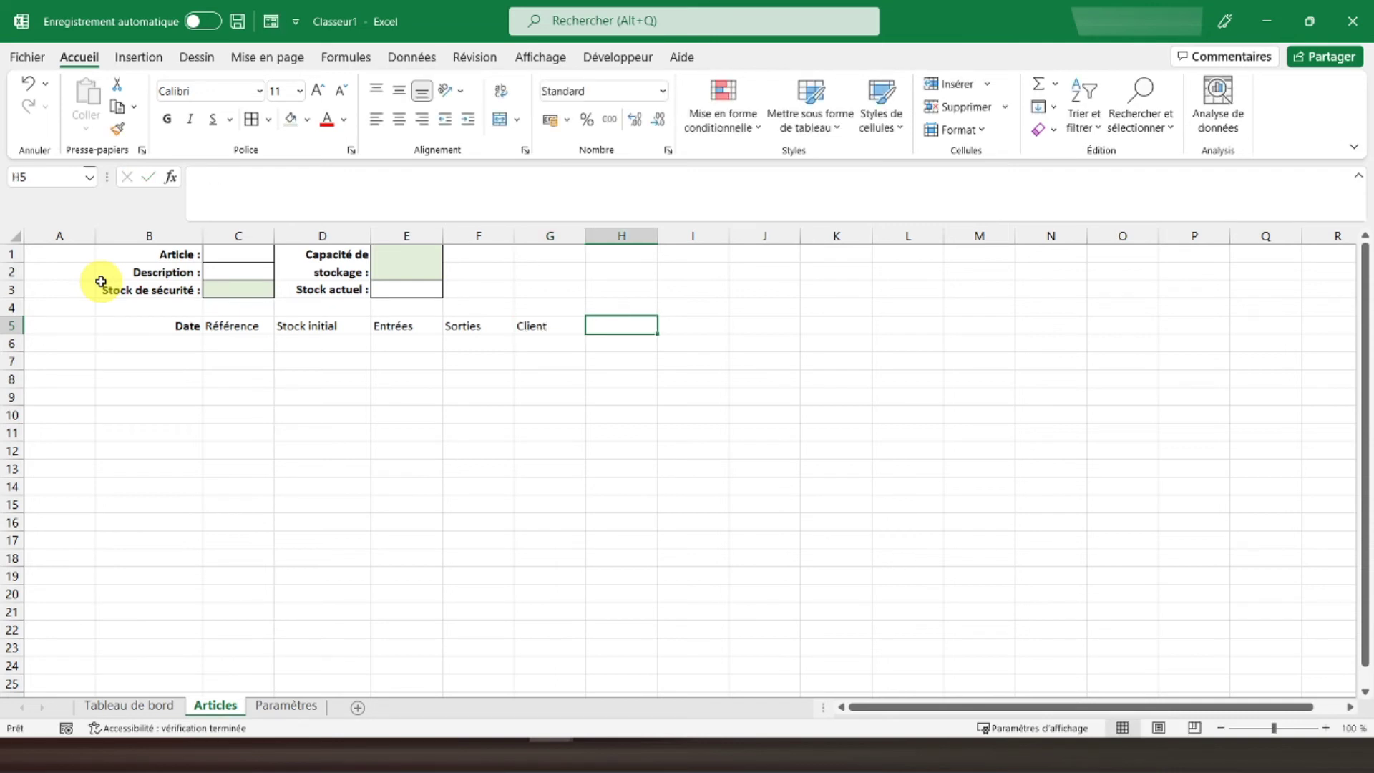
pyautogui.write('Fournisseur')
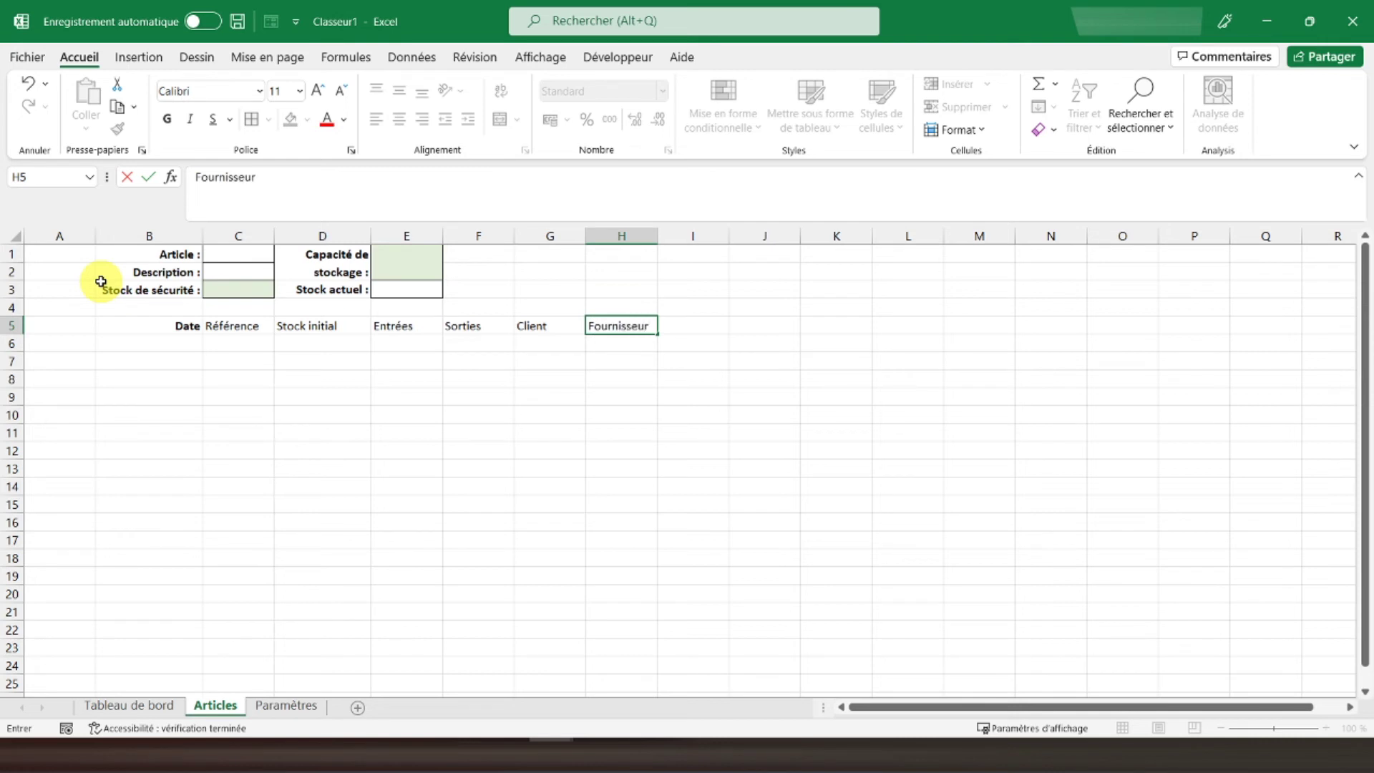
pyautogui.press('Return')
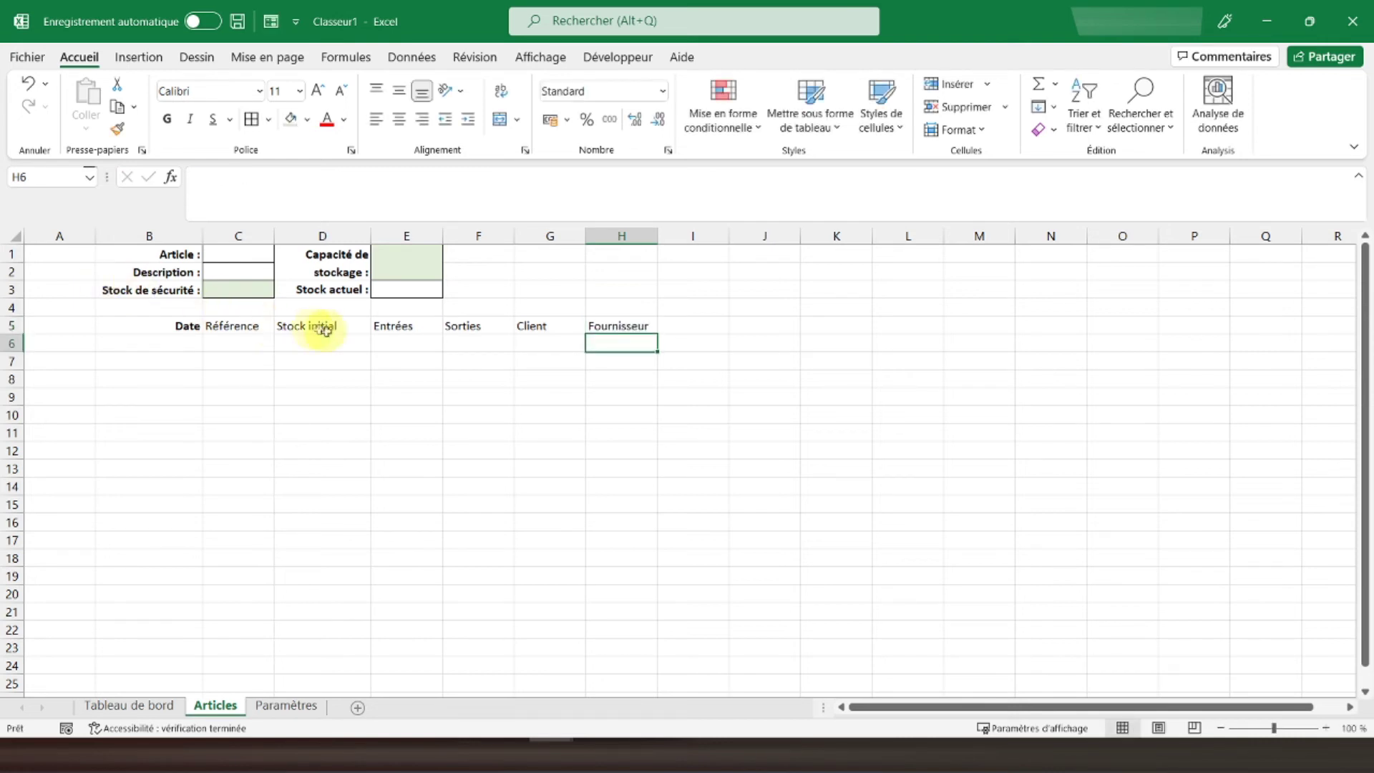
pyautogui.click(589, 326)
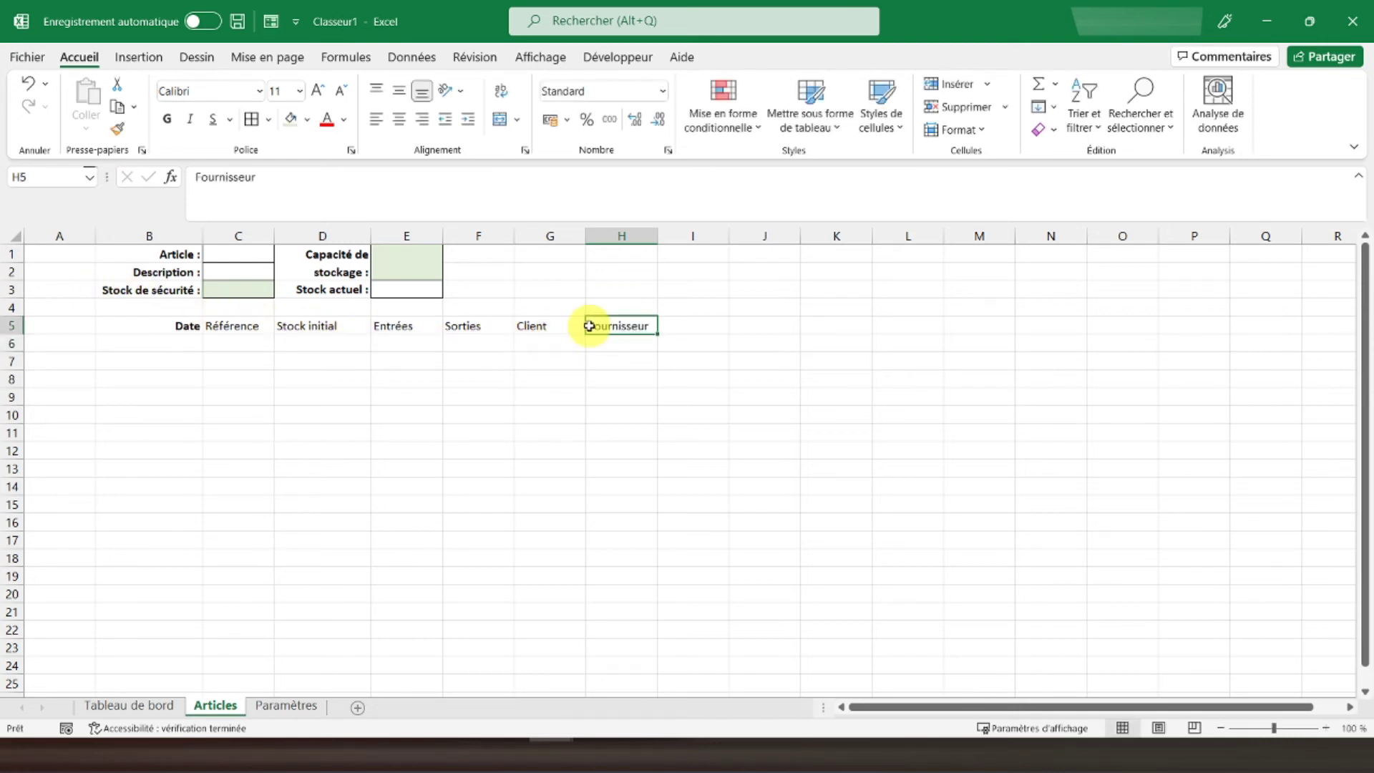
# Centre and bold the headings Date through Fournisseur in B5:H5
pyautogui.click(404, 327)
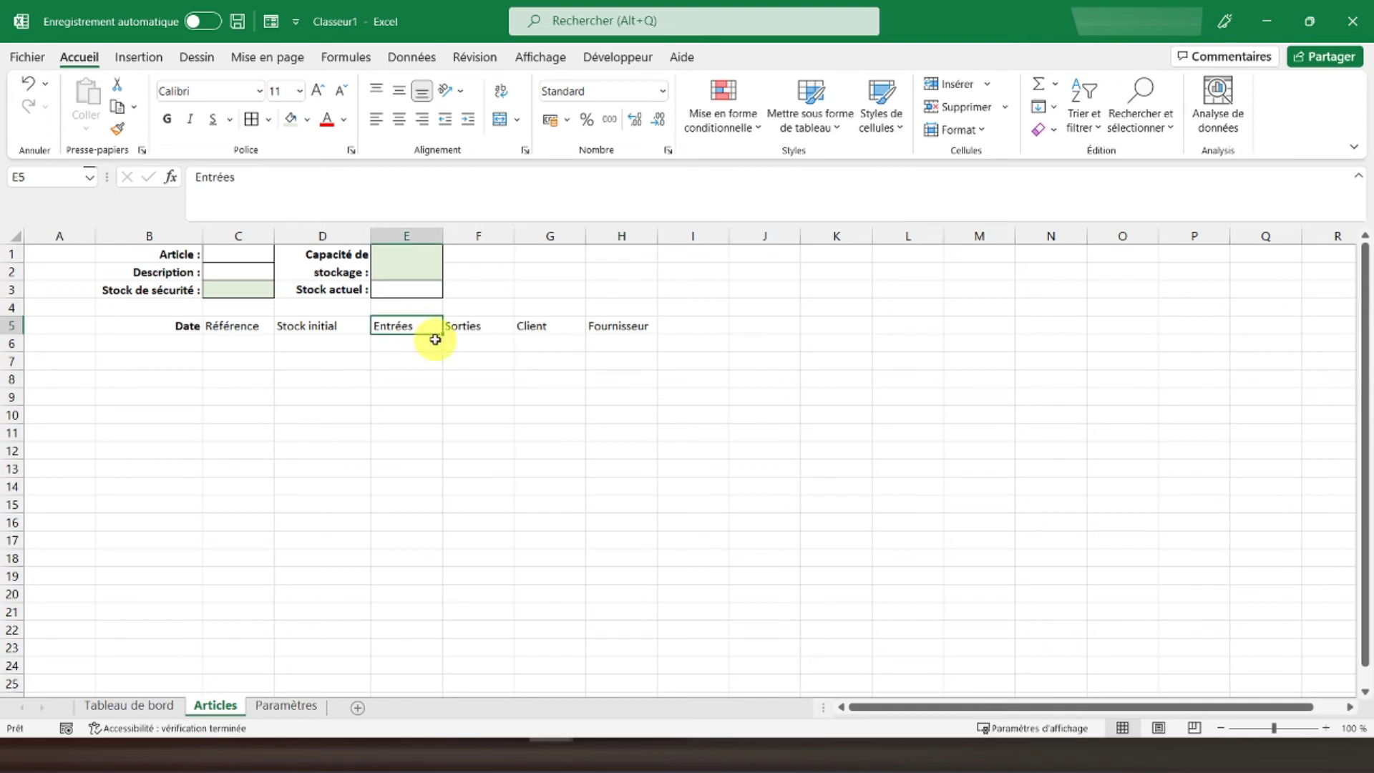
pyautogui.moveTo(236, 328); pyautogui.dragTo(630, 326)
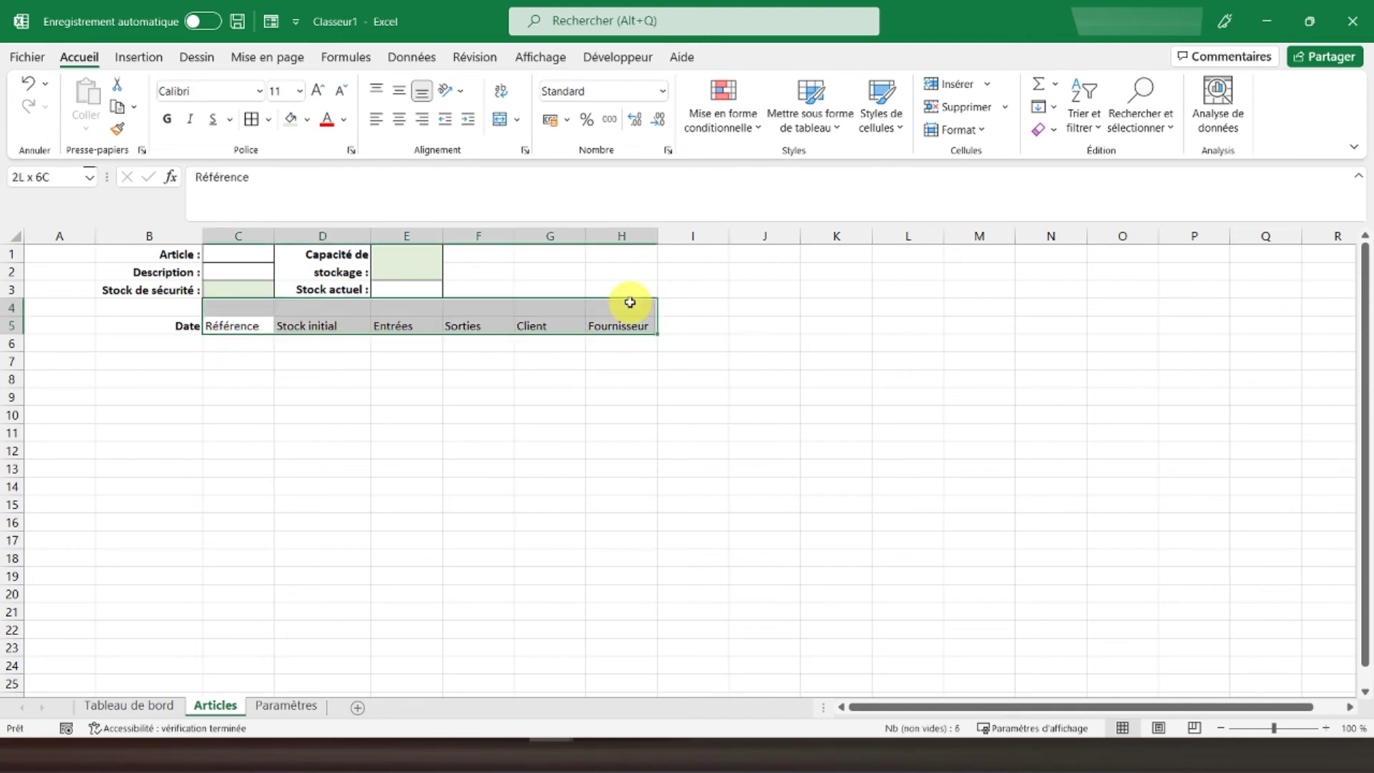
pyautogui.moveTo(189, 326); pyautogui.dragTo(619, 326)
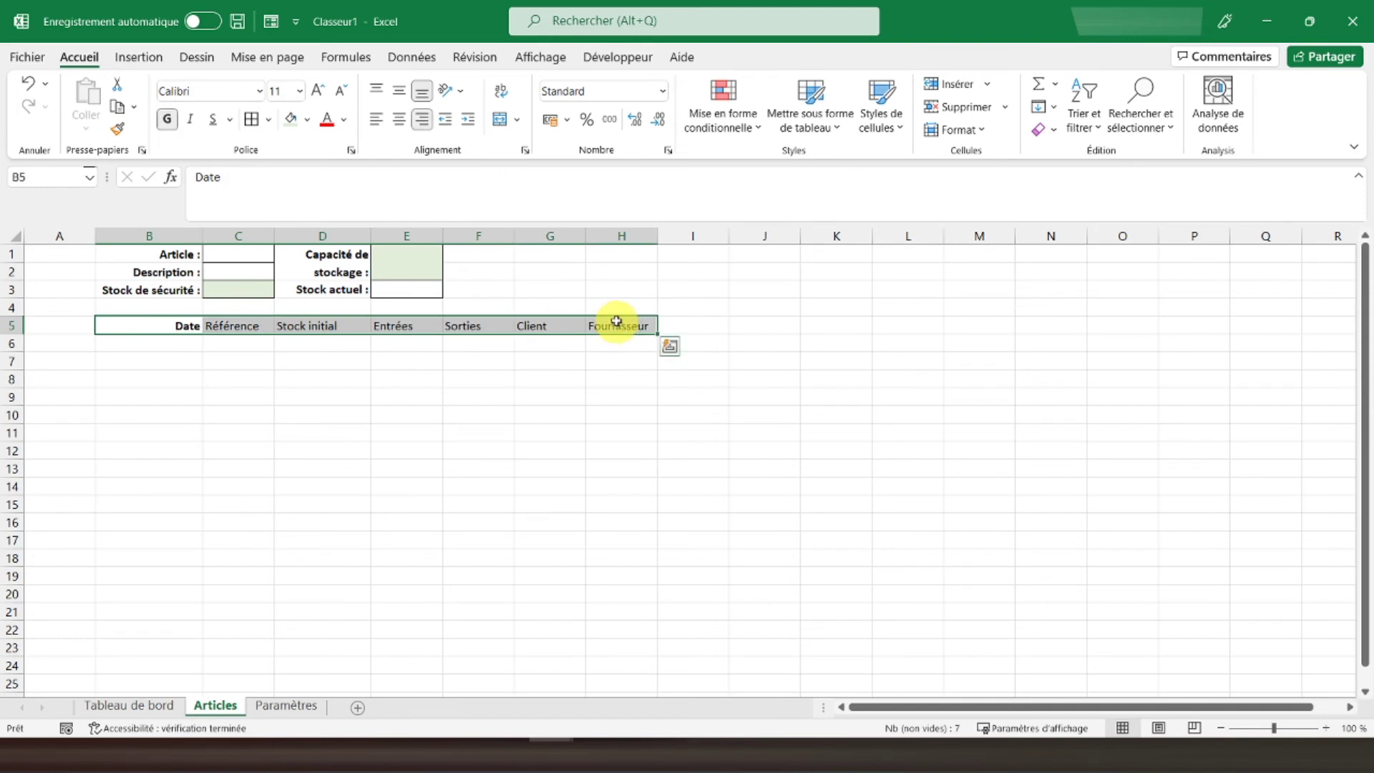
pyautogui.click(399, 119)
pyautogui.click(167, 120)
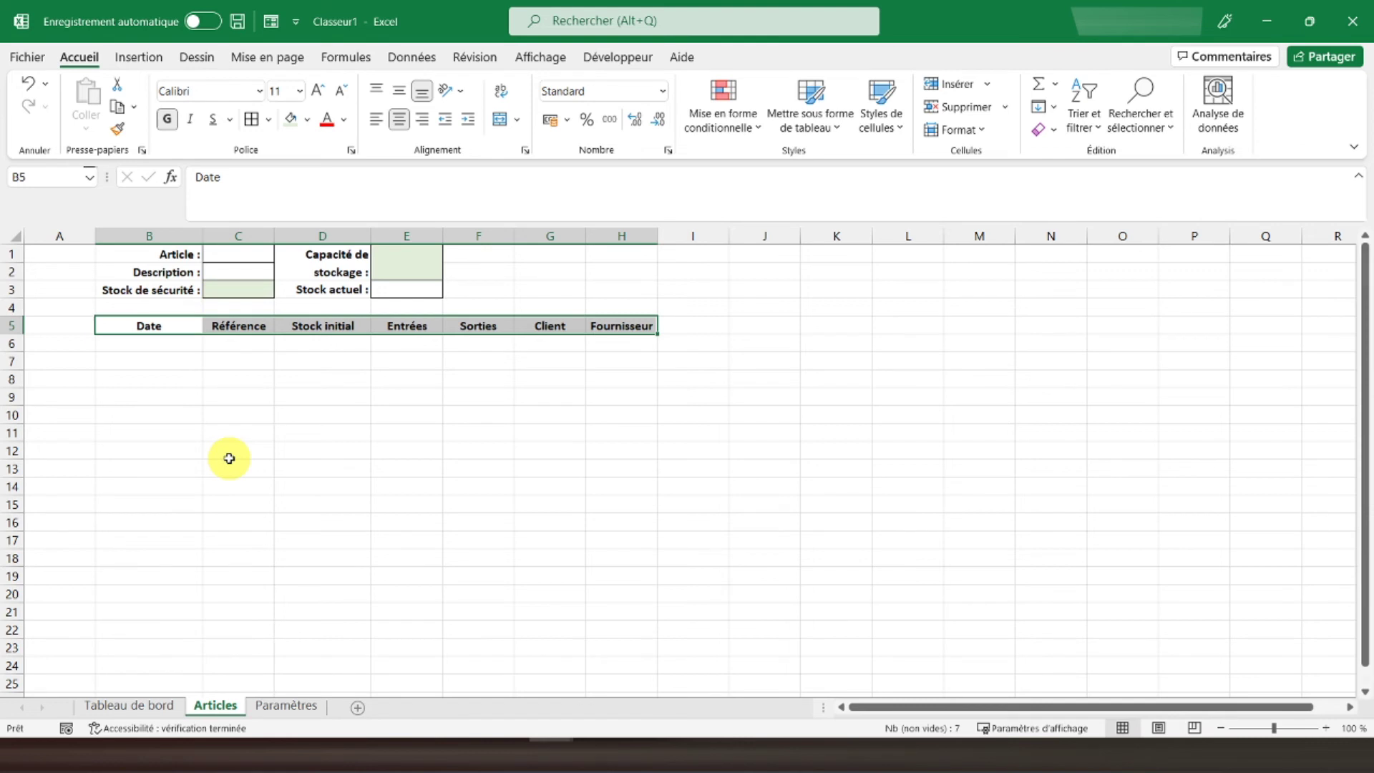
pyautogui.scroll(-6, 229, 458)
pyautogui.scroll(-3, 229, 458)
pyautogui.scroll(-4, 637, 555)
pyautogui.scroll(-5, 637, 555)
pyautogui.scroll(-2, 637, 555)
pyautogui.scroll(-5, 638, 555)
pyautogui.scroll(-1, 638, 555)
pyautogui.scroll(-1, 452, 621)
# Give the table range B5:H100 a solid outside border
pyautogui.moveTo(143, 627)
pyautogui.mouseDown()
pyautogui.moveTo(585, 607)
pyautogui.moveTo(621, 193)
pyautogui.mouseUp()
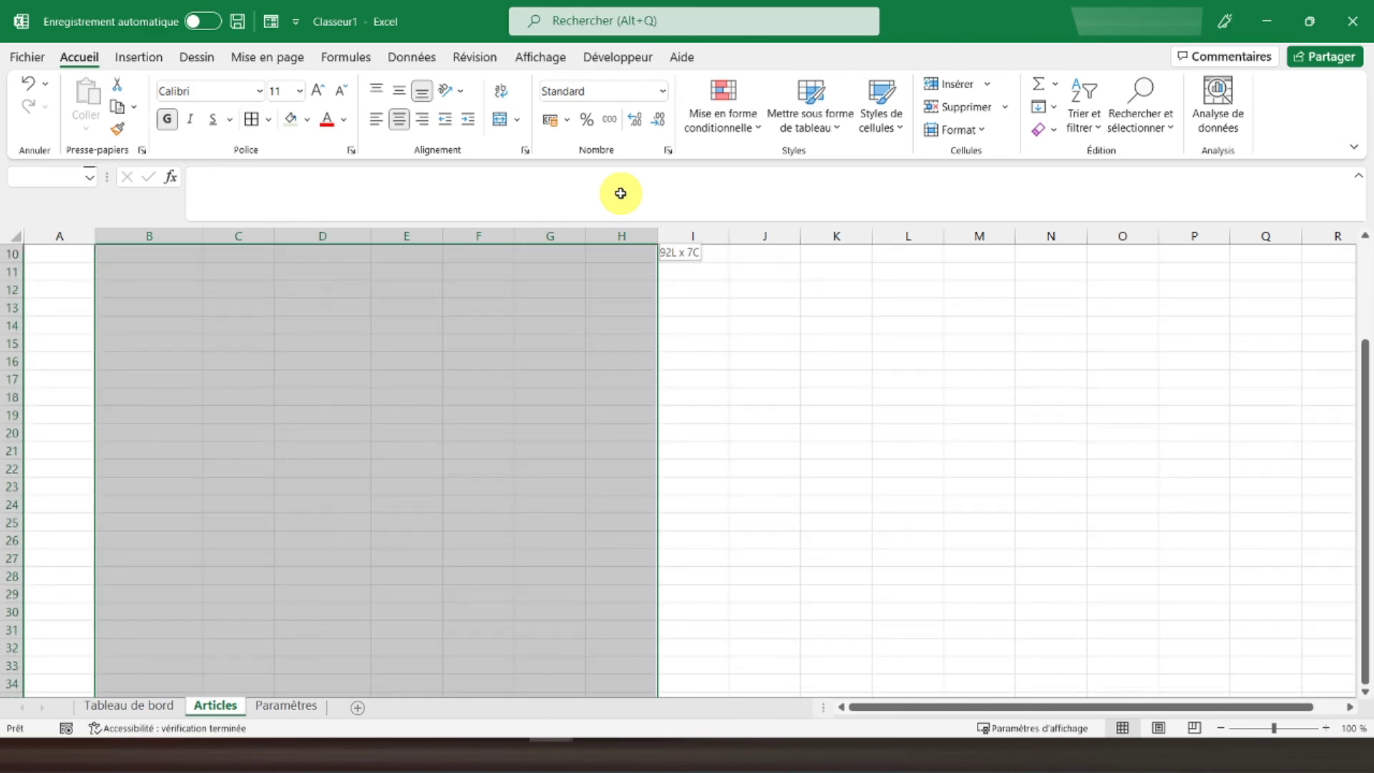
pyautogui.moveTo(621, 193)
pyautogui.mouseDown()
pyautogui.moveTo(594, 266)
pyautogui.moveTo(603, 331)
pyautogui.mouseUp()
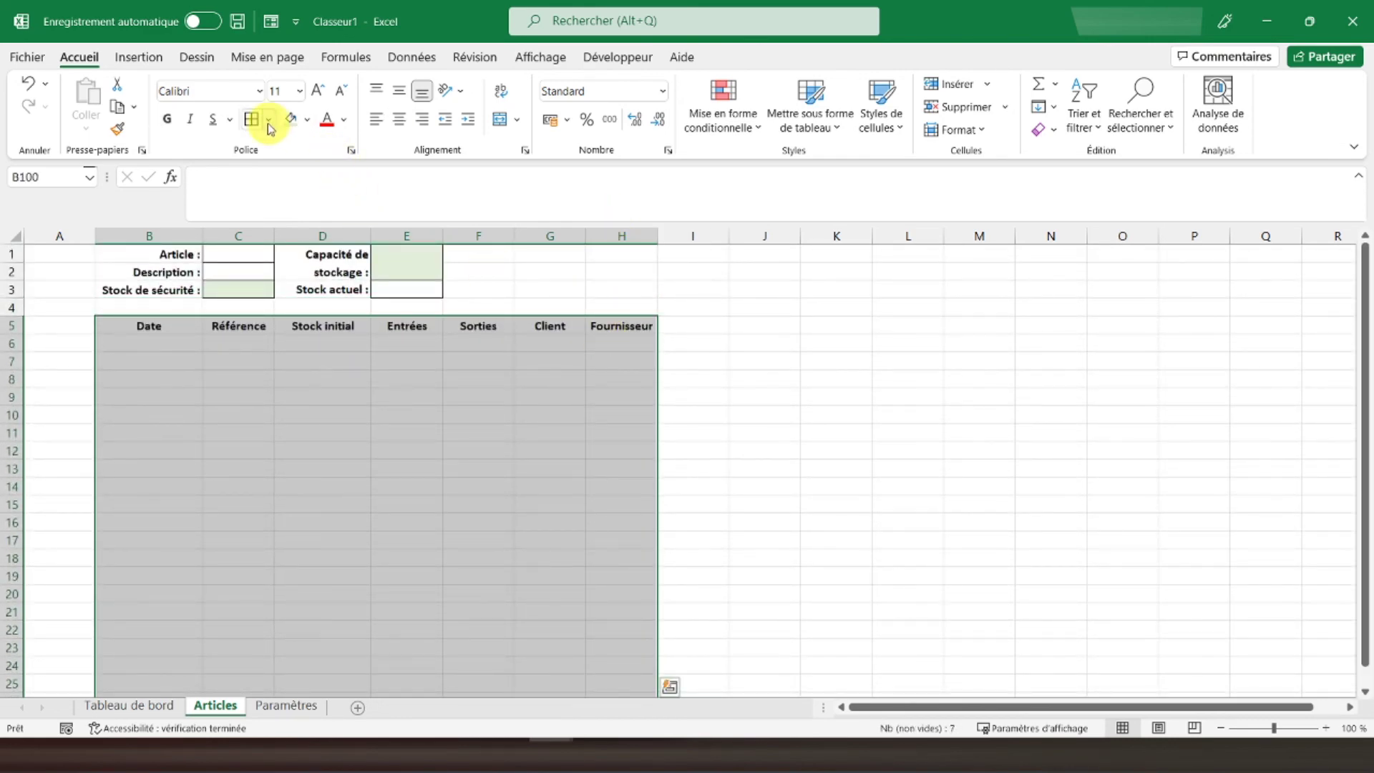
pyautogui.click(270, 121)
pyautogui.click(282, 353)
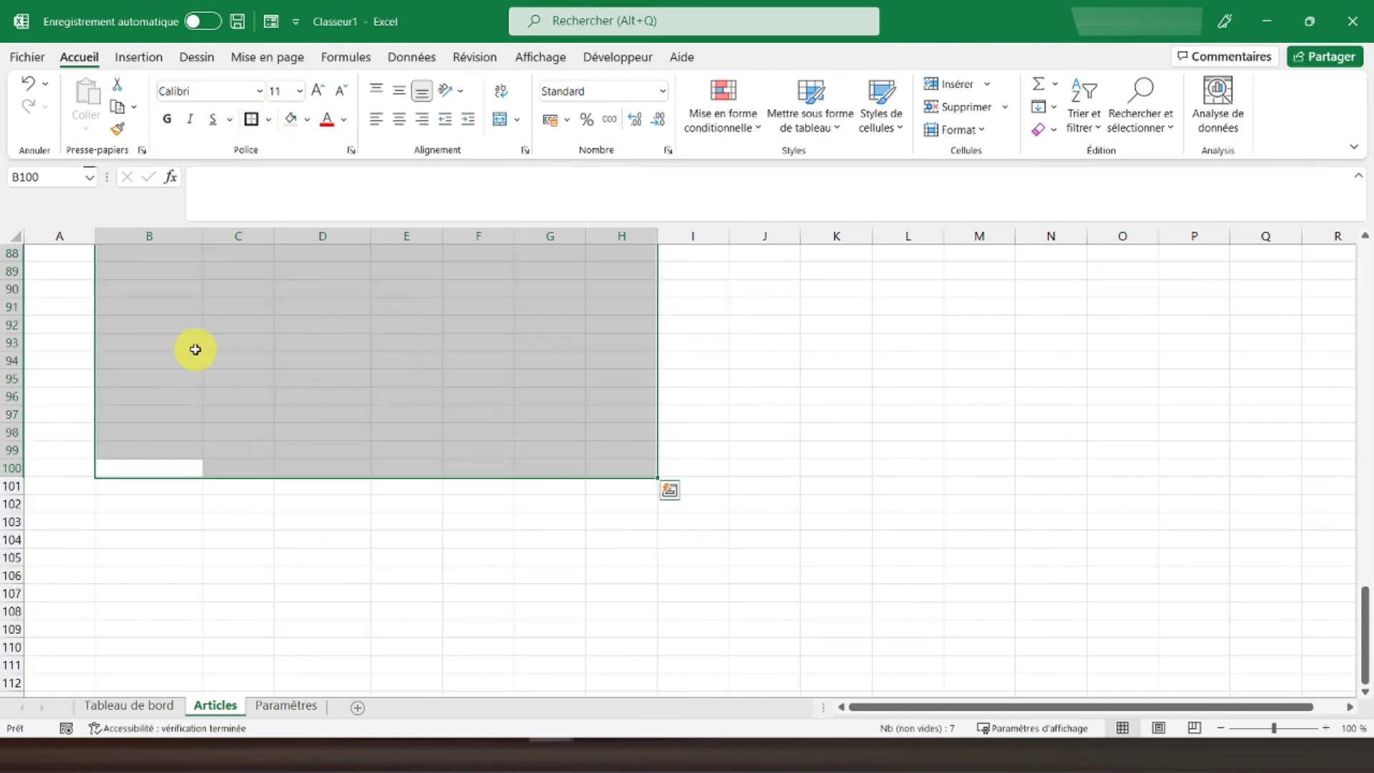
# Add dotted inner borders between all cells of B5:H100 via More Borders
pyautogui.click(269, 120)
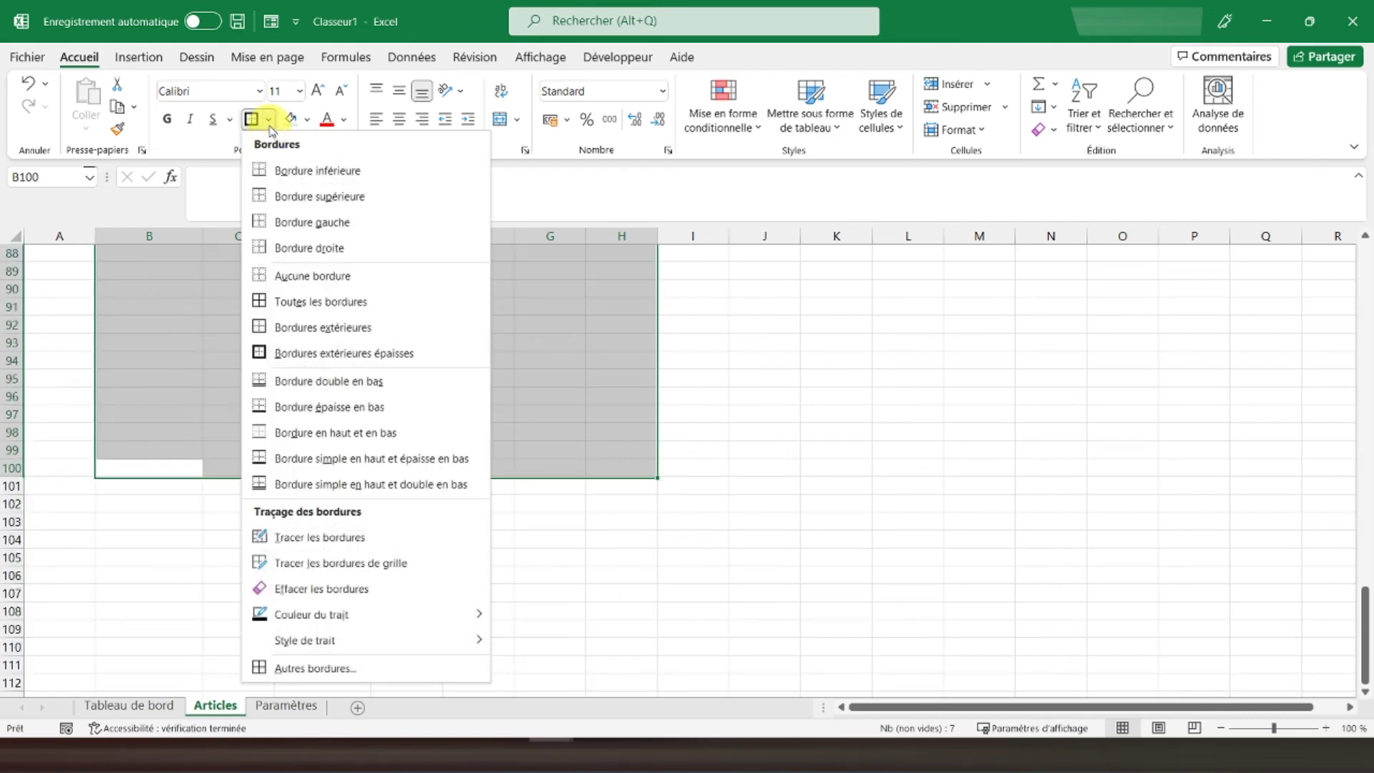
pyautogui.click(353, 669)
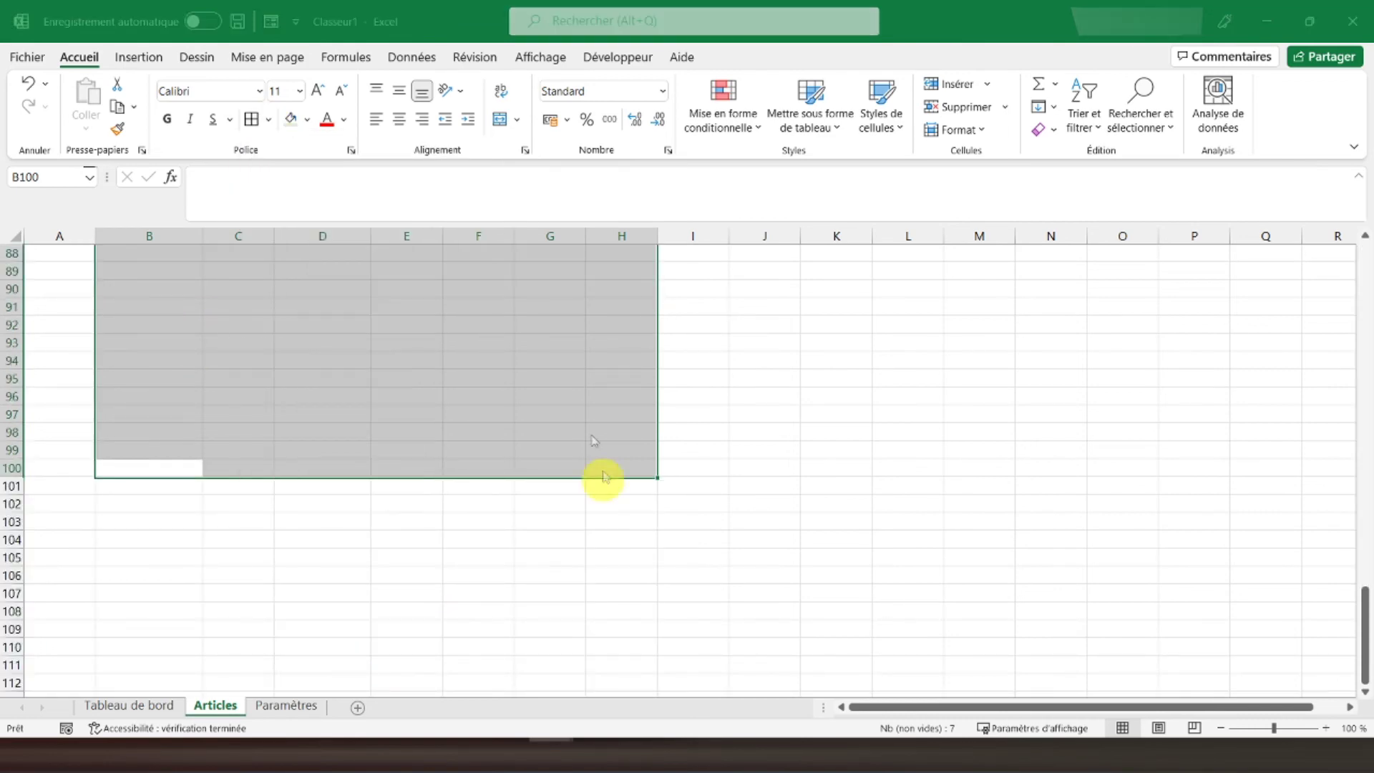
pyautogui.click(865, 175)
pyautogui.click(1133, 163)
pyautogui.click(1197, 474)
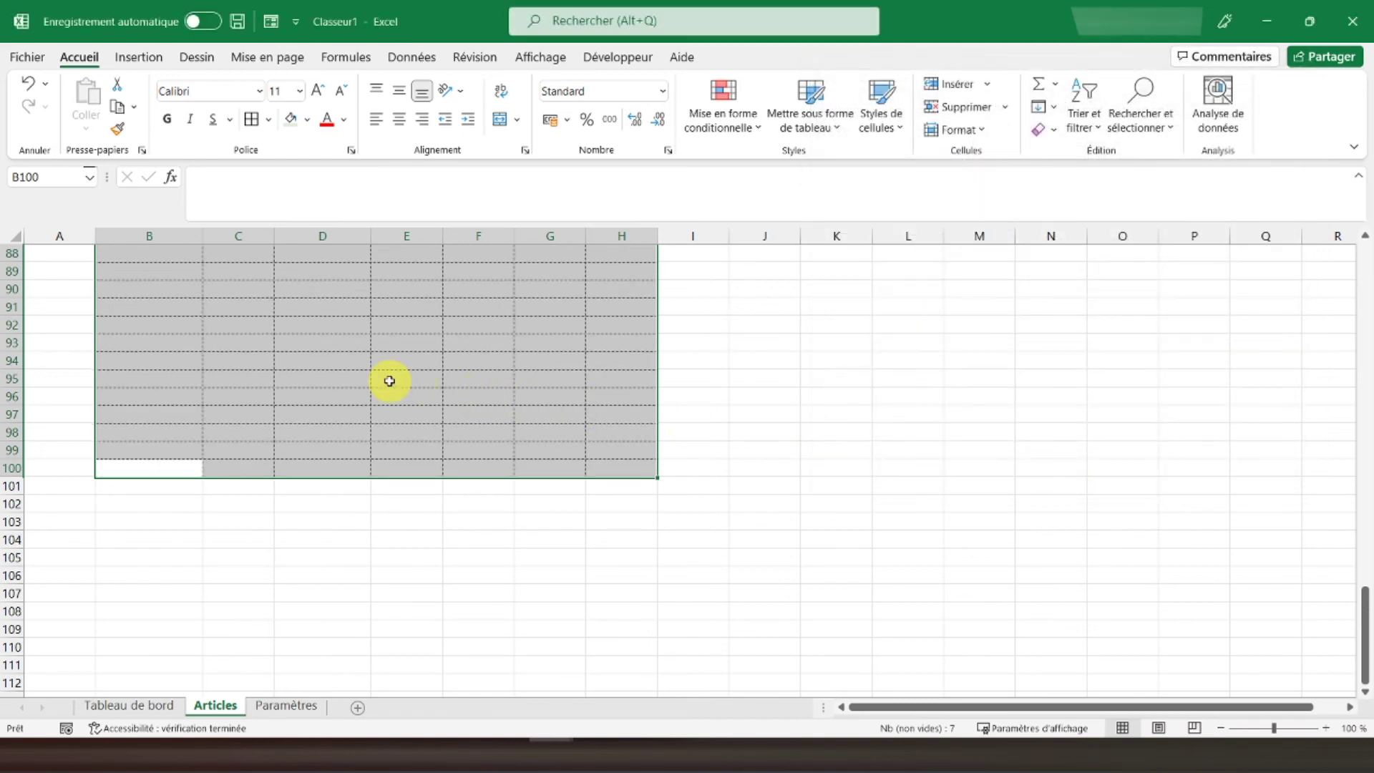
pyautogui.moveTo(325, 465)
pyautogui.mouseDown()
pyautogui.moveTo(299, 32)
pyautogui.moveTo(339, 364)
pyautogui.mouseUp()
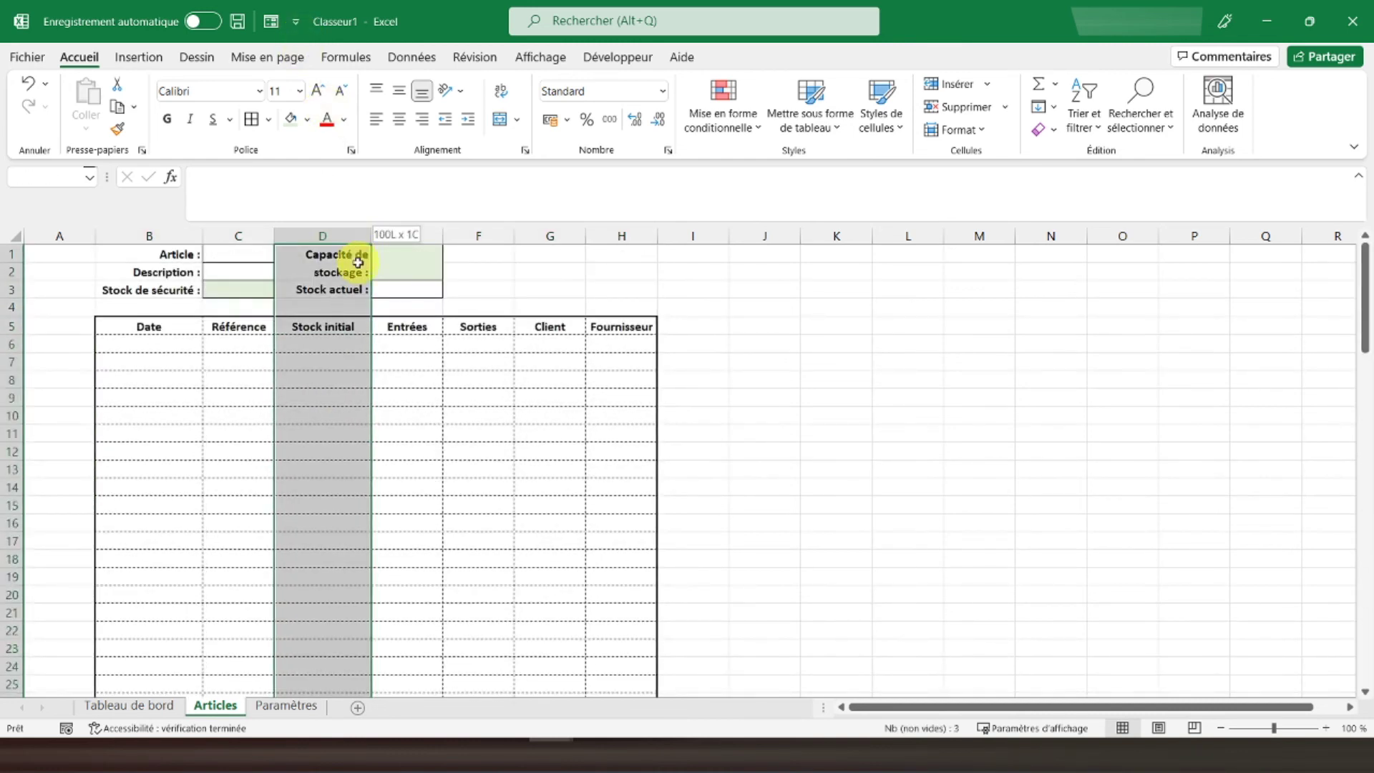
# Fill the Stock initial column D6:D100 with light grey
pyautogui.click(307, 120)
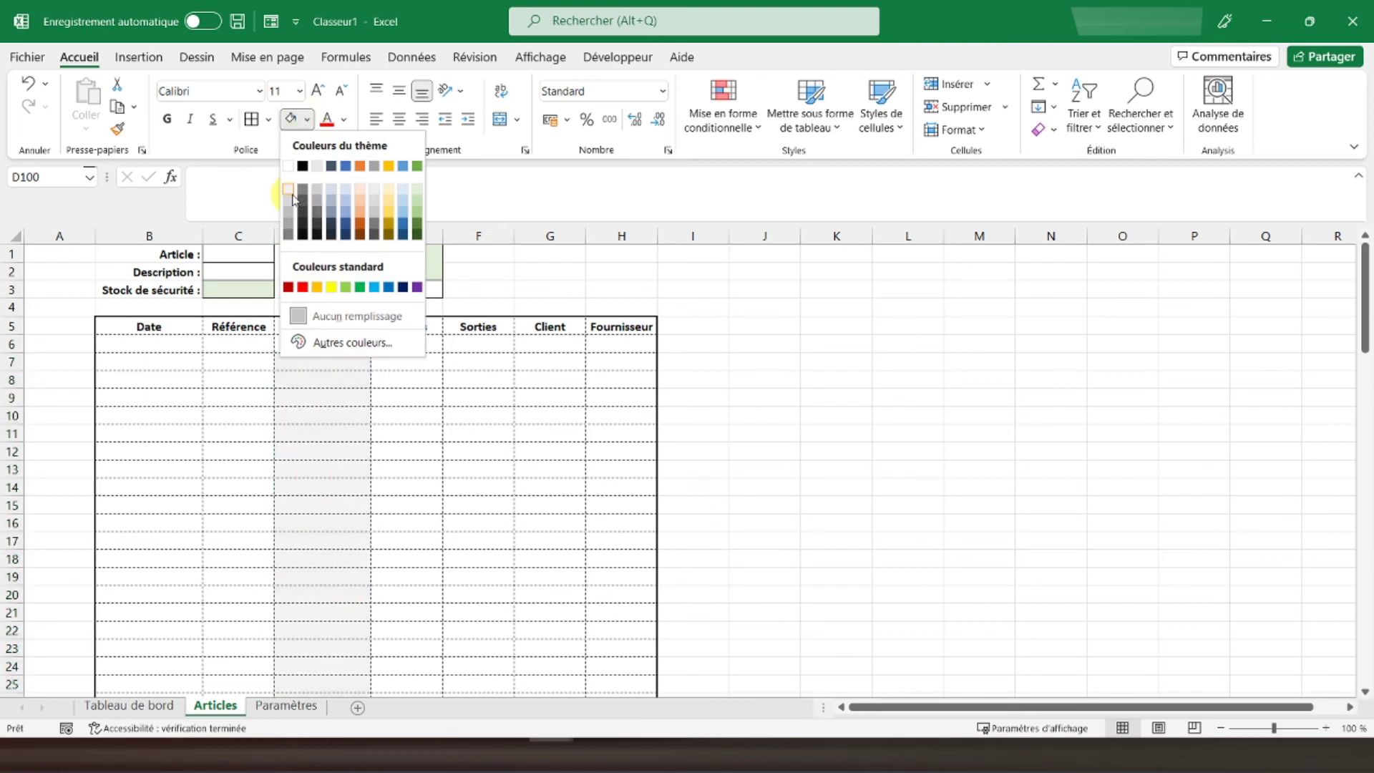
pyautogui.click(292, 200)
pyautogui.scroll(-20, 562, 472)
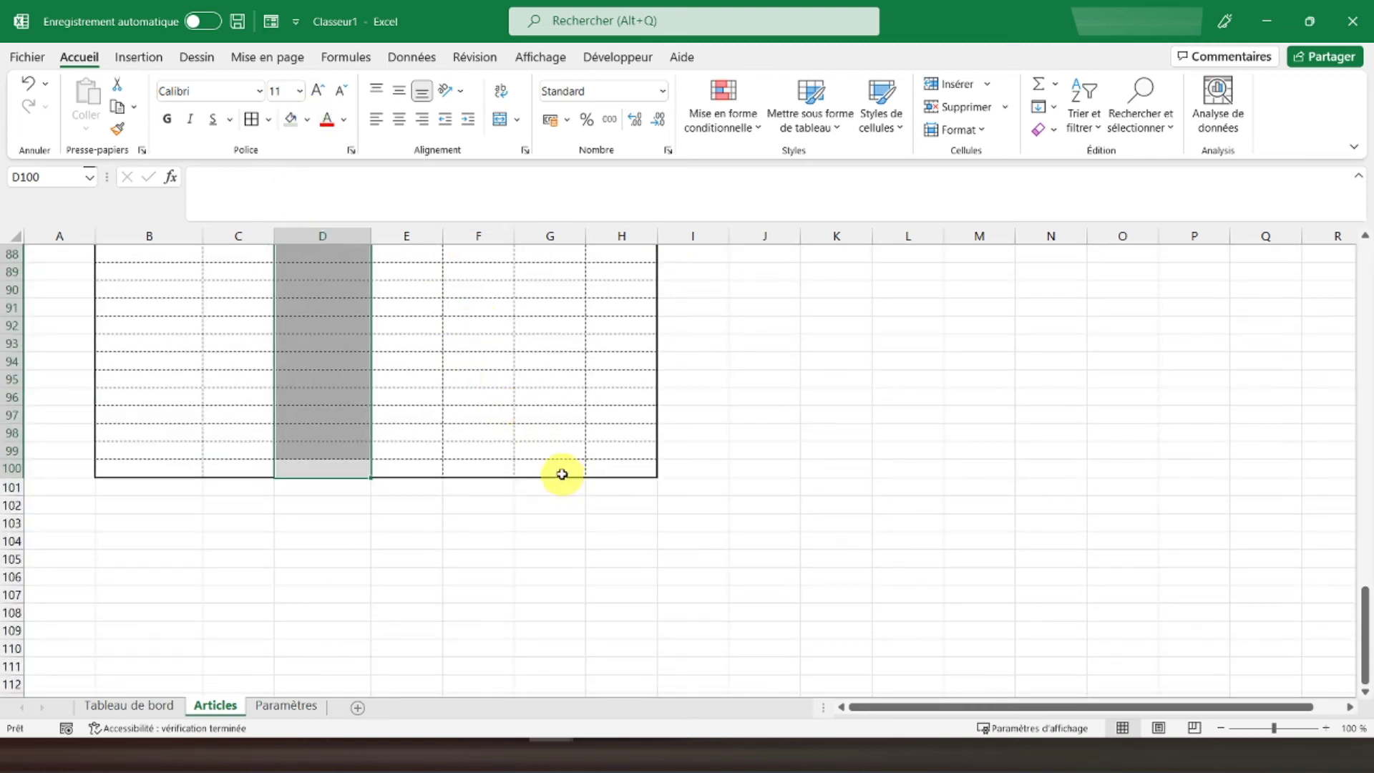
pyautogui.click(562, 474)
pyautogui.scroll(7, 562, 473)
pyautogui.scroll(-4, 562, 472)
pyautogui.moveTo(548, 629); pyautogui.dragTo(550, 337)
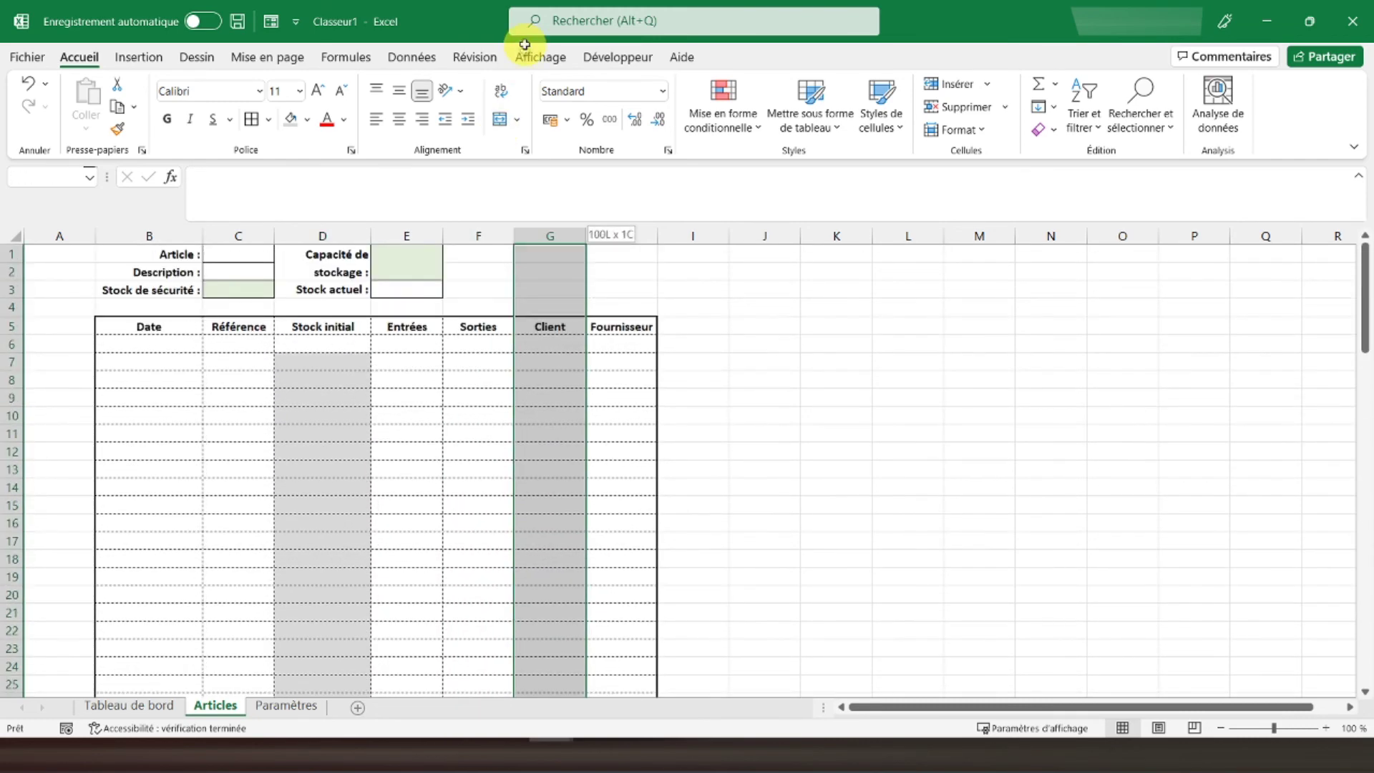
# Restrict Client cells G6:G100 to a list sourced from =Paramètres!$B$3:$B$16
pyautogui.click(406, 57)
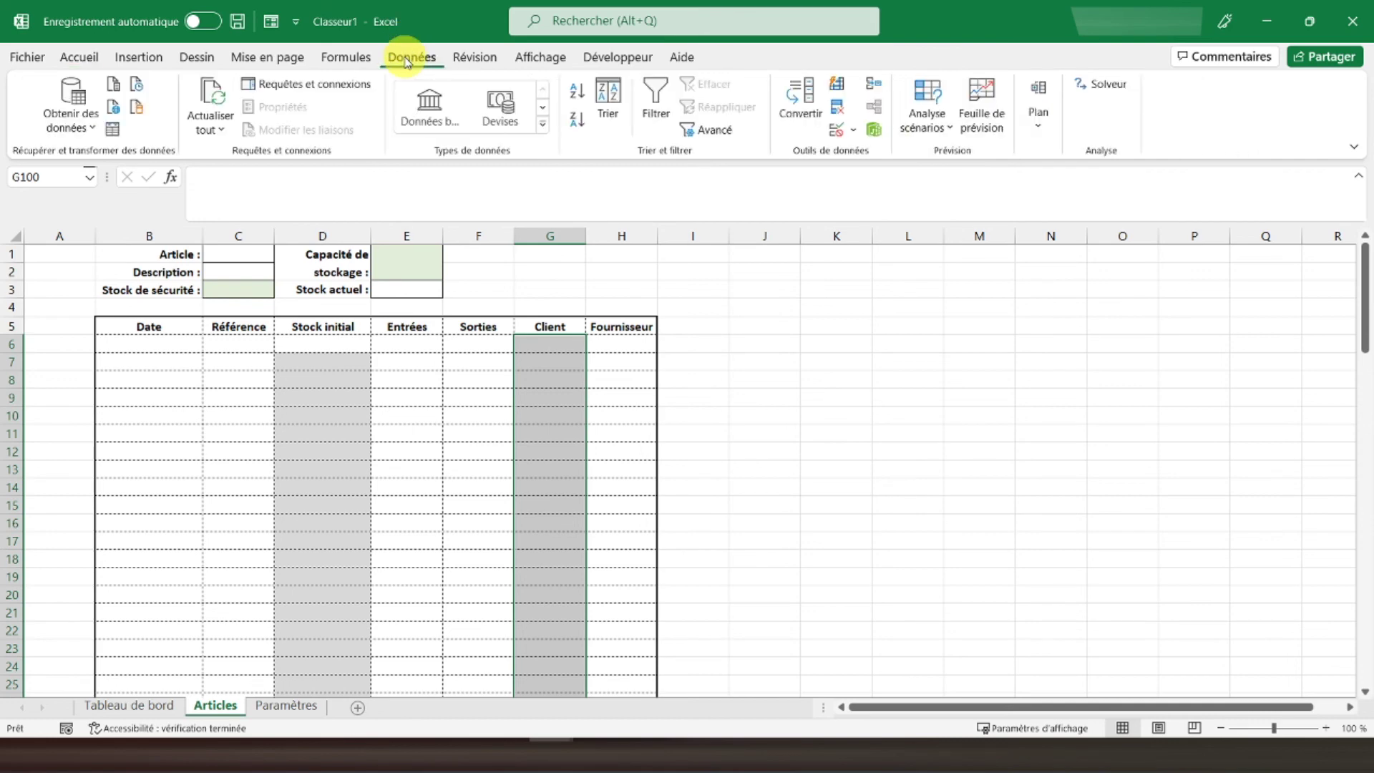
pyautogui.click(836, 131)
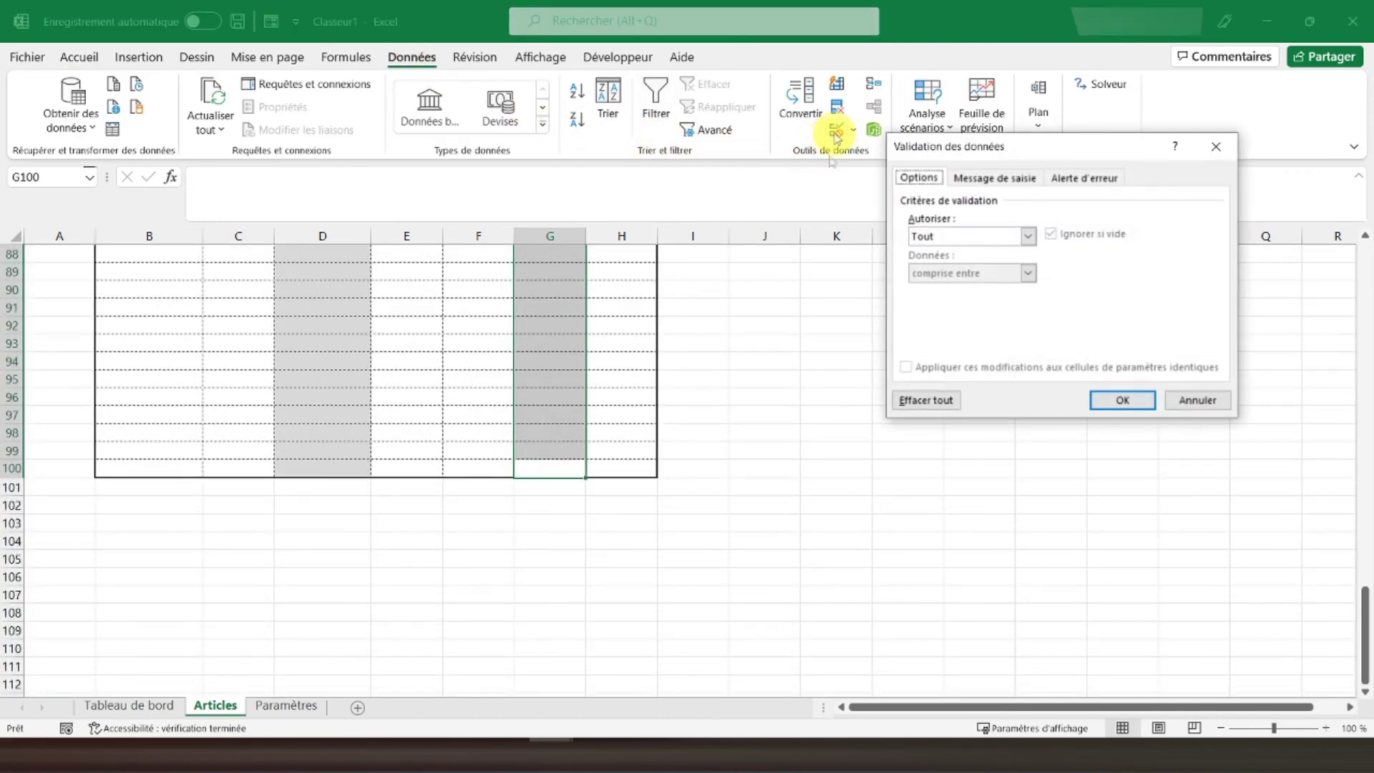
pyautogui.click(962, 236)
pyautogui.click(955, 290)
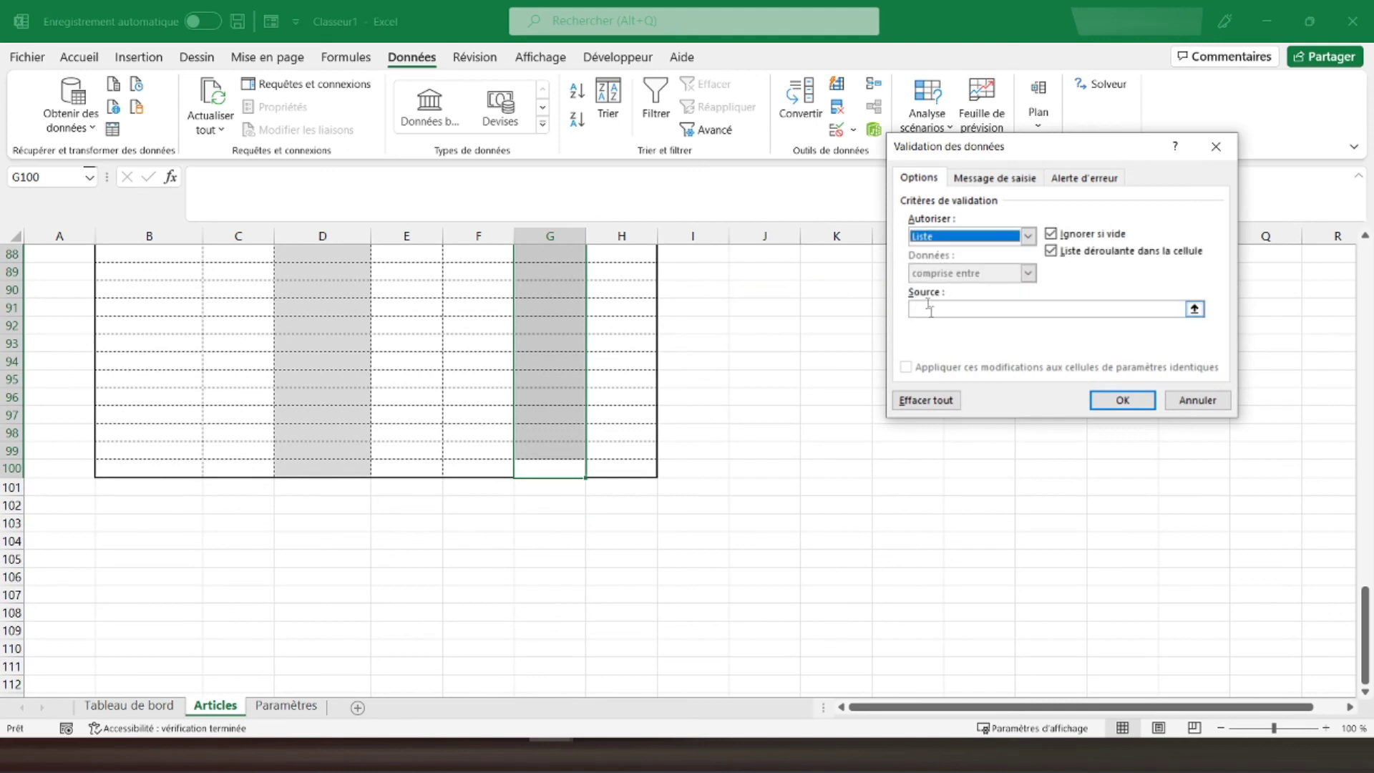
pyautogui.click(933, 312)
pyautogui.click(286, 705)
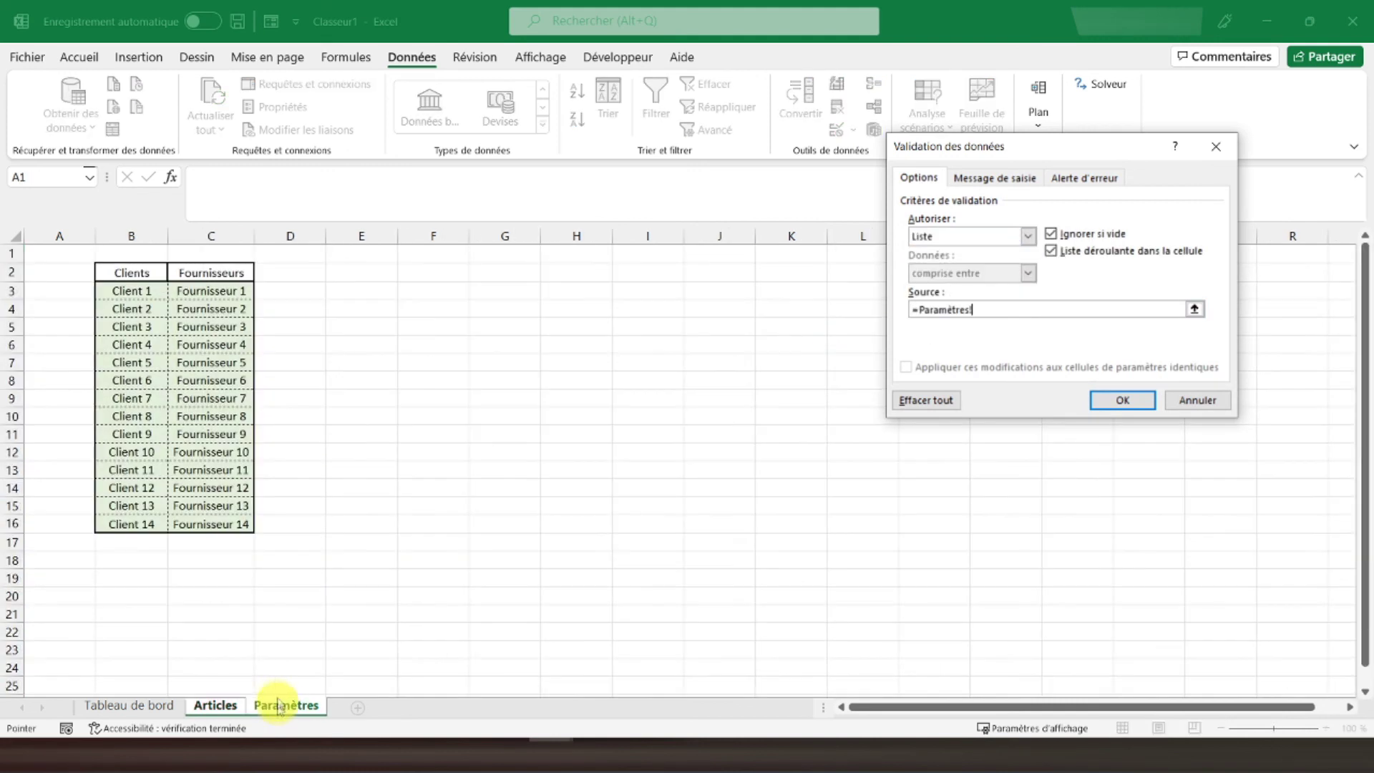
pyautogui.moveTo(139, 291); pyautogui.dragTo(136, 524)
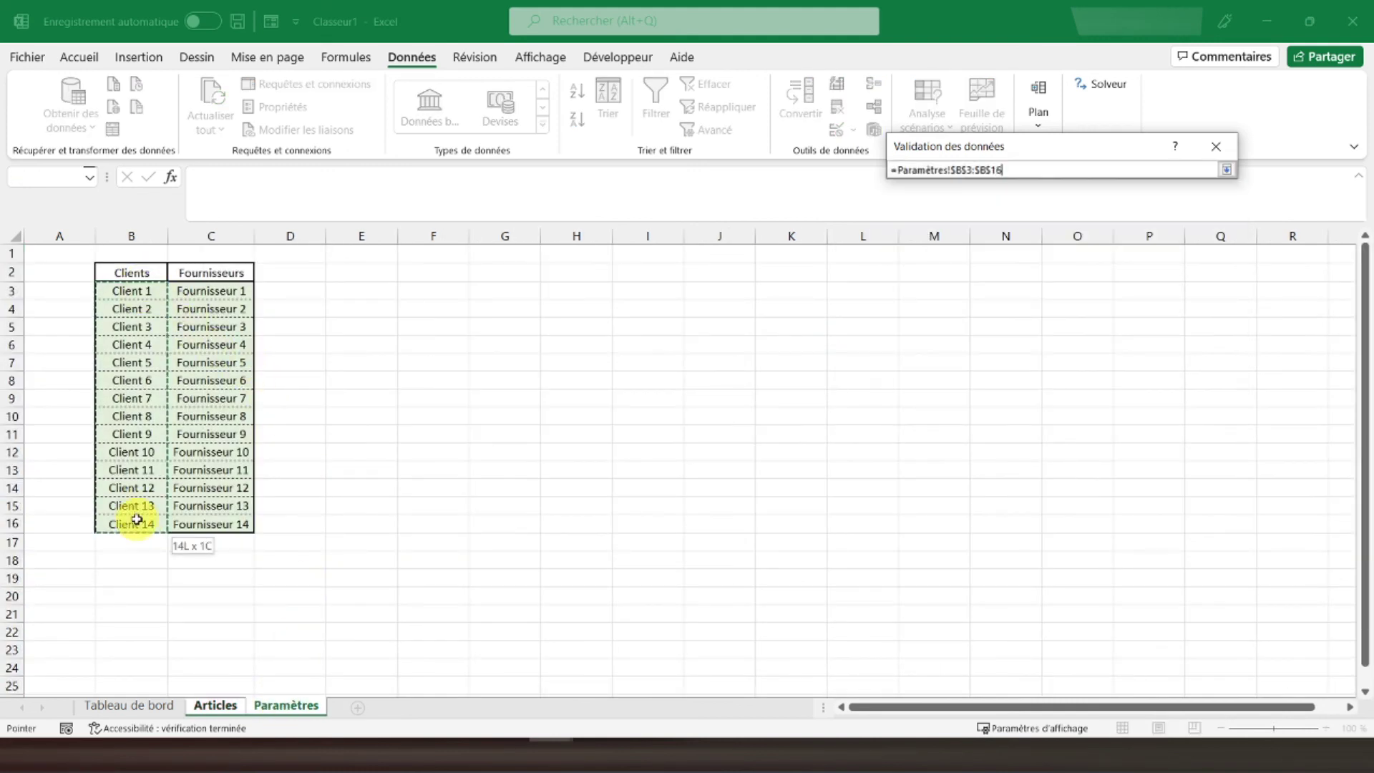
pyautogui.click(1099, 398)
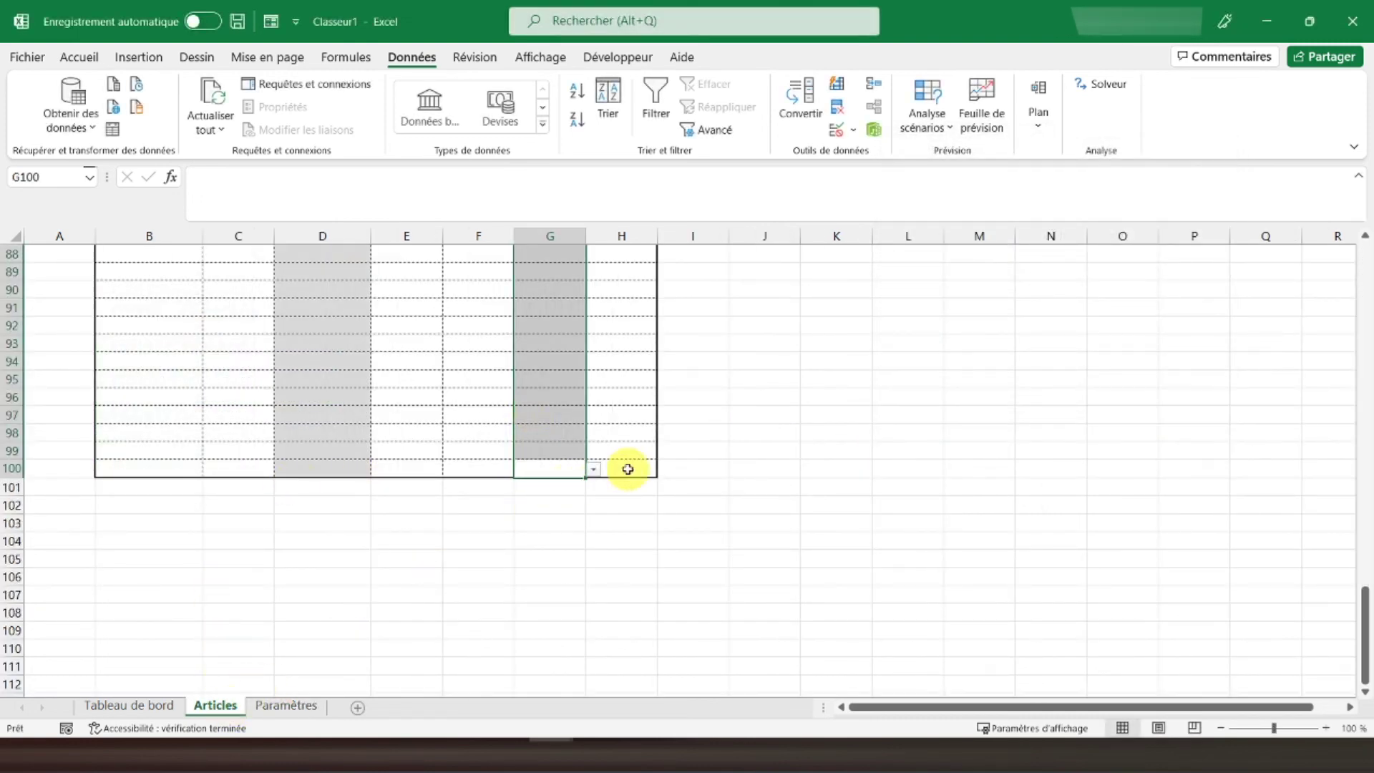
# Restrict Fournisseur cells H6:H100 to a list sourced from =Paramètres!$C$3:$C$16
pyautogui.moveTo(623, 469); pyautogui.dragTo(565, 40)
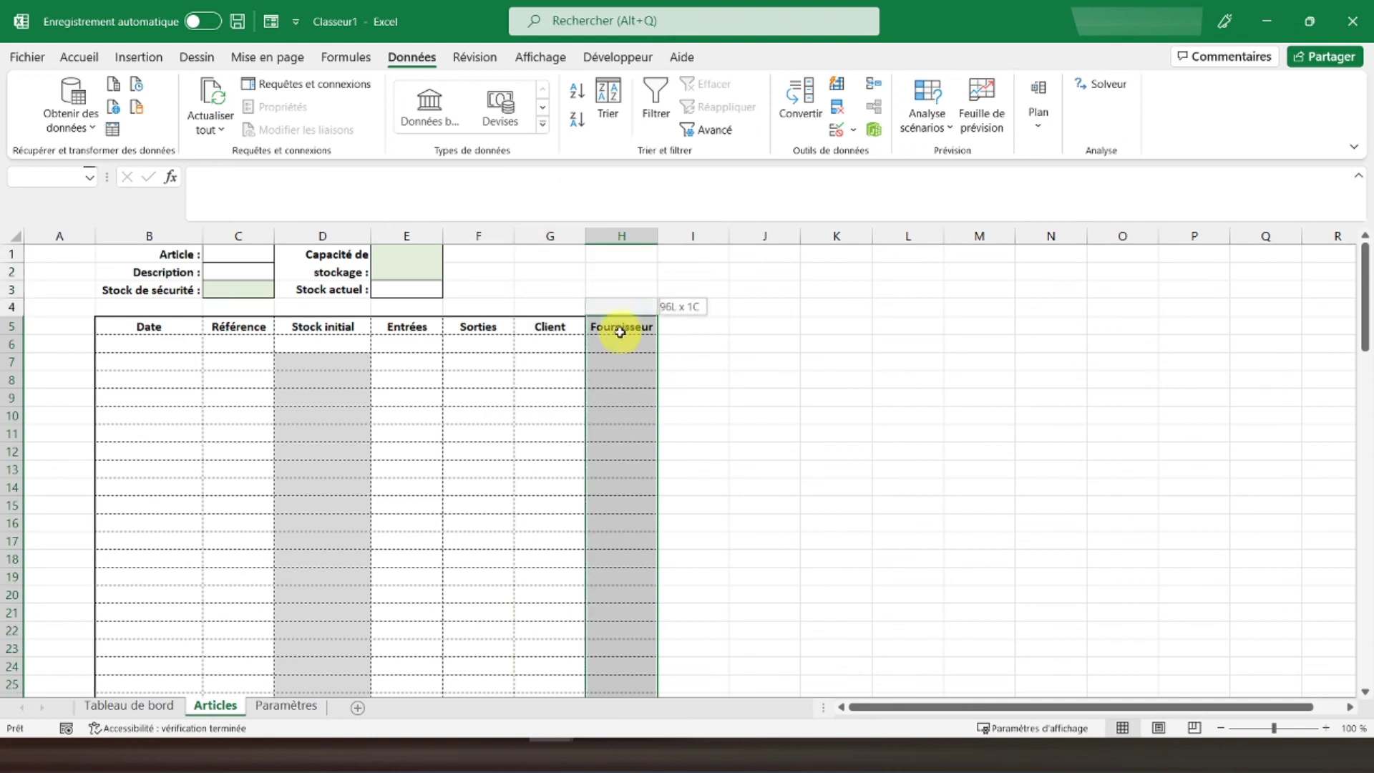
pyautogui.moveTo(565, 40); pyautogui.dragTo(607, 350)
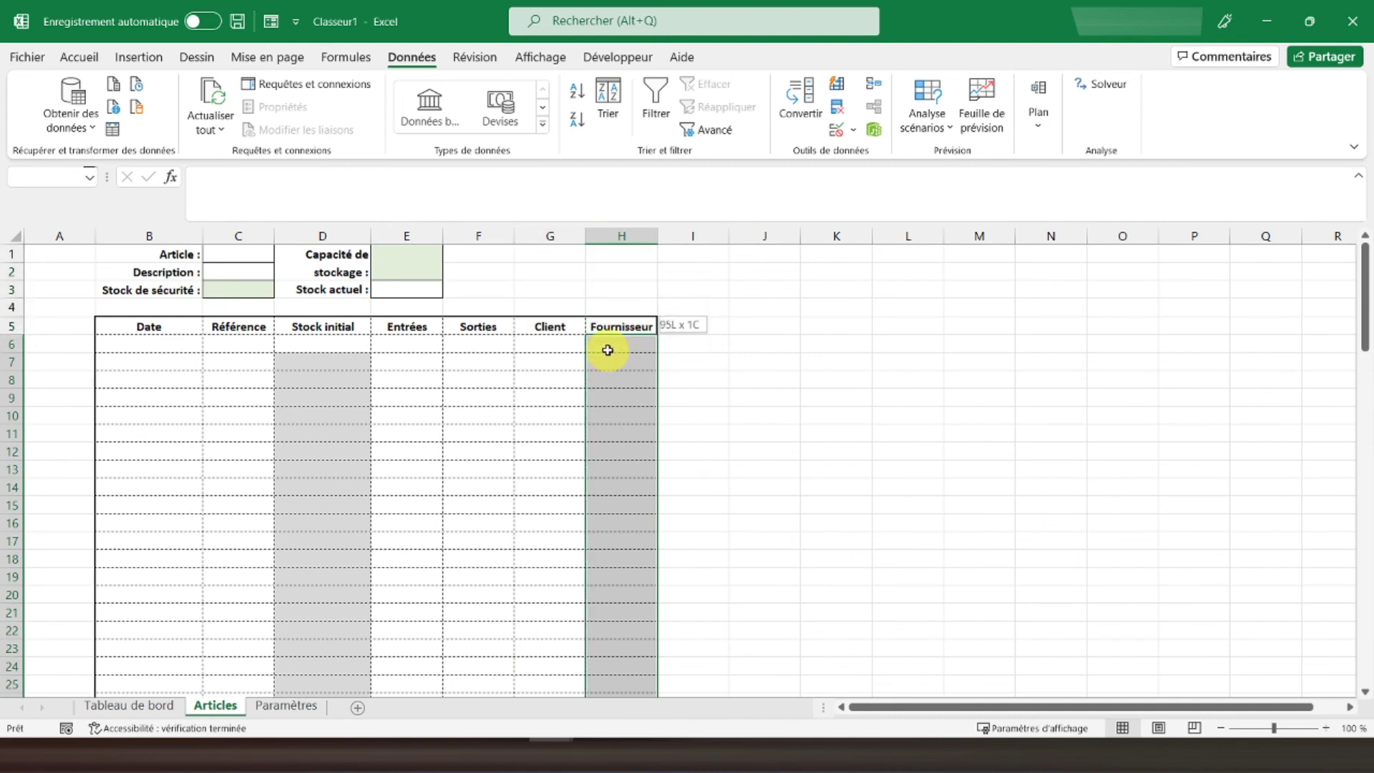
pyautogui.click(842, 136)
pyautogui.click(959, 238)
pyautogui.click(952, 291)
pyautogui.click(964, 307)
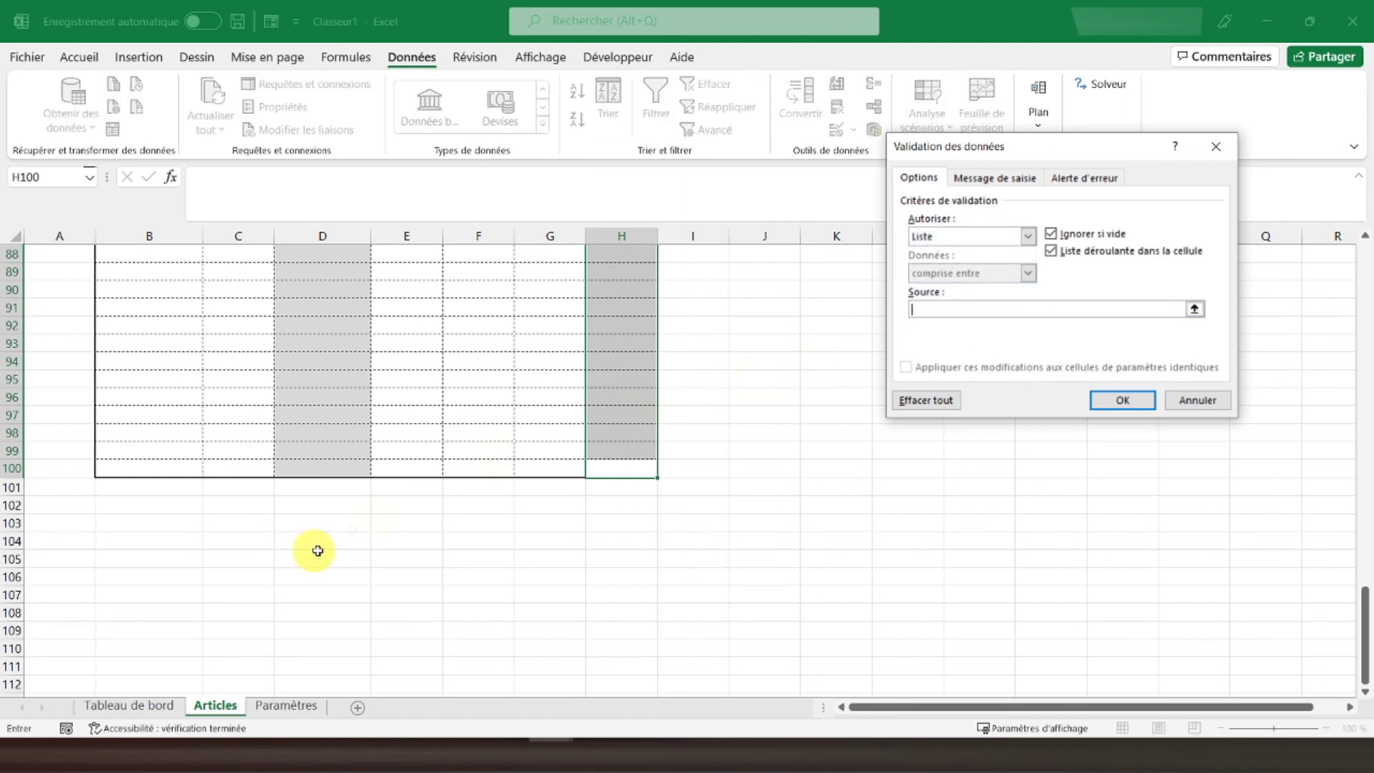
pyautogui.click(286, 705)
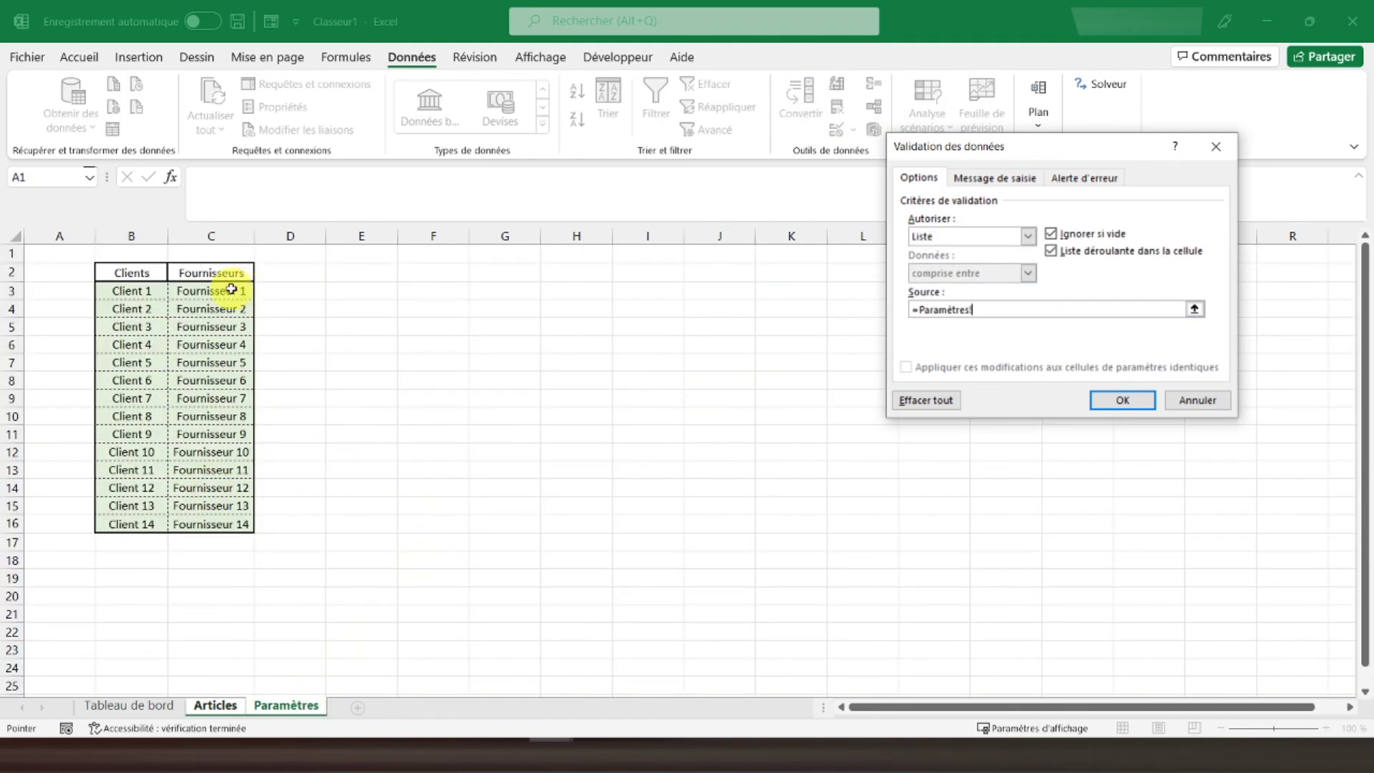
pyautogui.moveTo(215, 290); pyautogui.dragTo(214, 524)
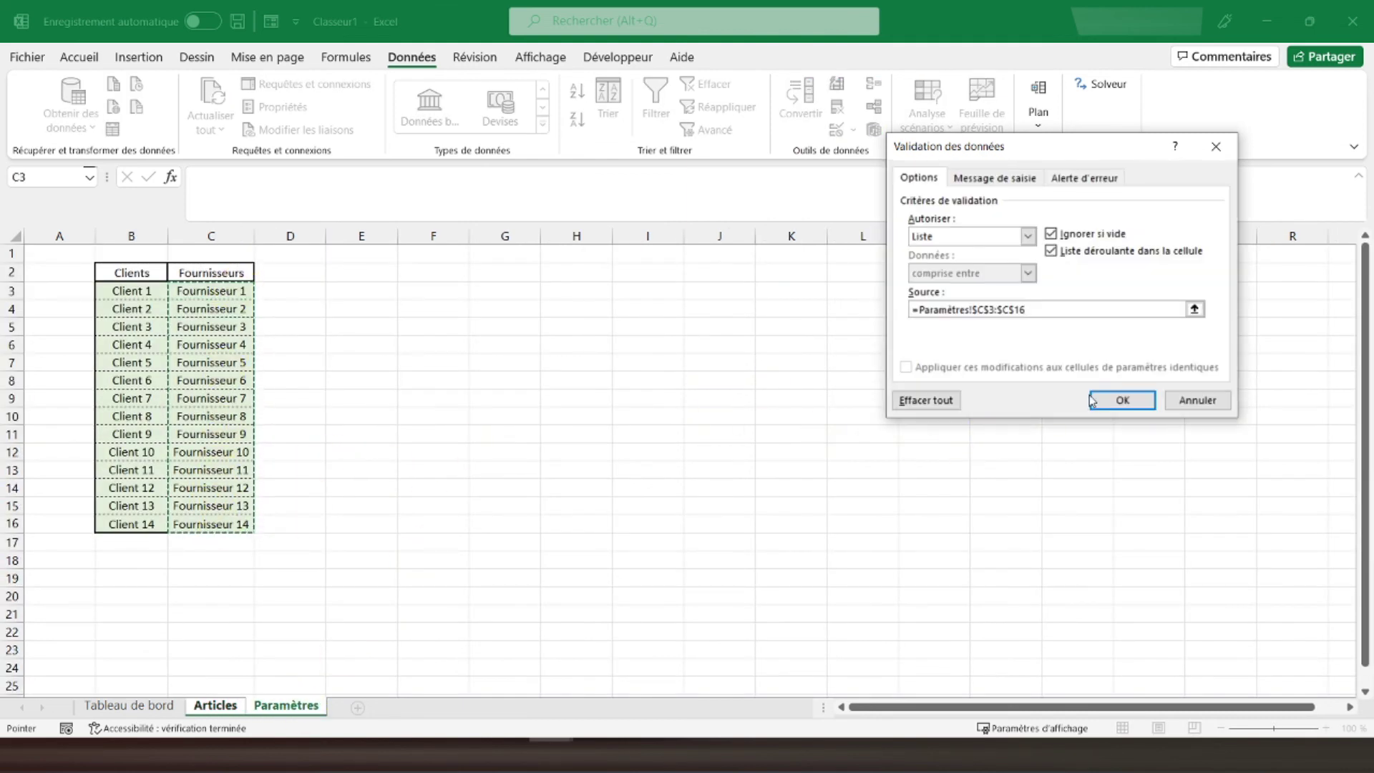
pyautogui.click(1122, 400)
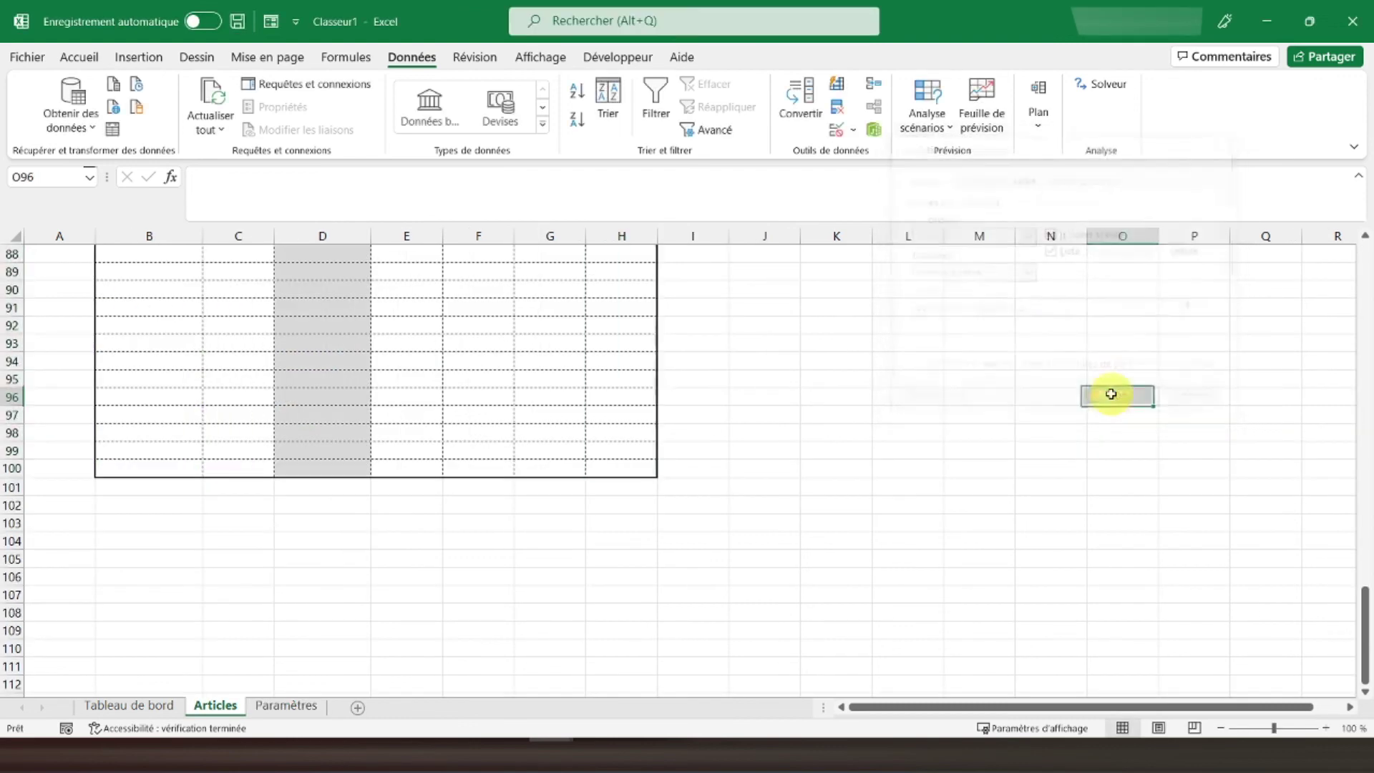
# Turn off Quadrillage (gridlines) on both the Paramètres and Articles sheets
pyautogui.click(619, 375)
pyautogui.scroll(1, 619, 375)
pyautogui.scroll(20, 619, 375)
pyautogui.scroll(2, 619, 375)
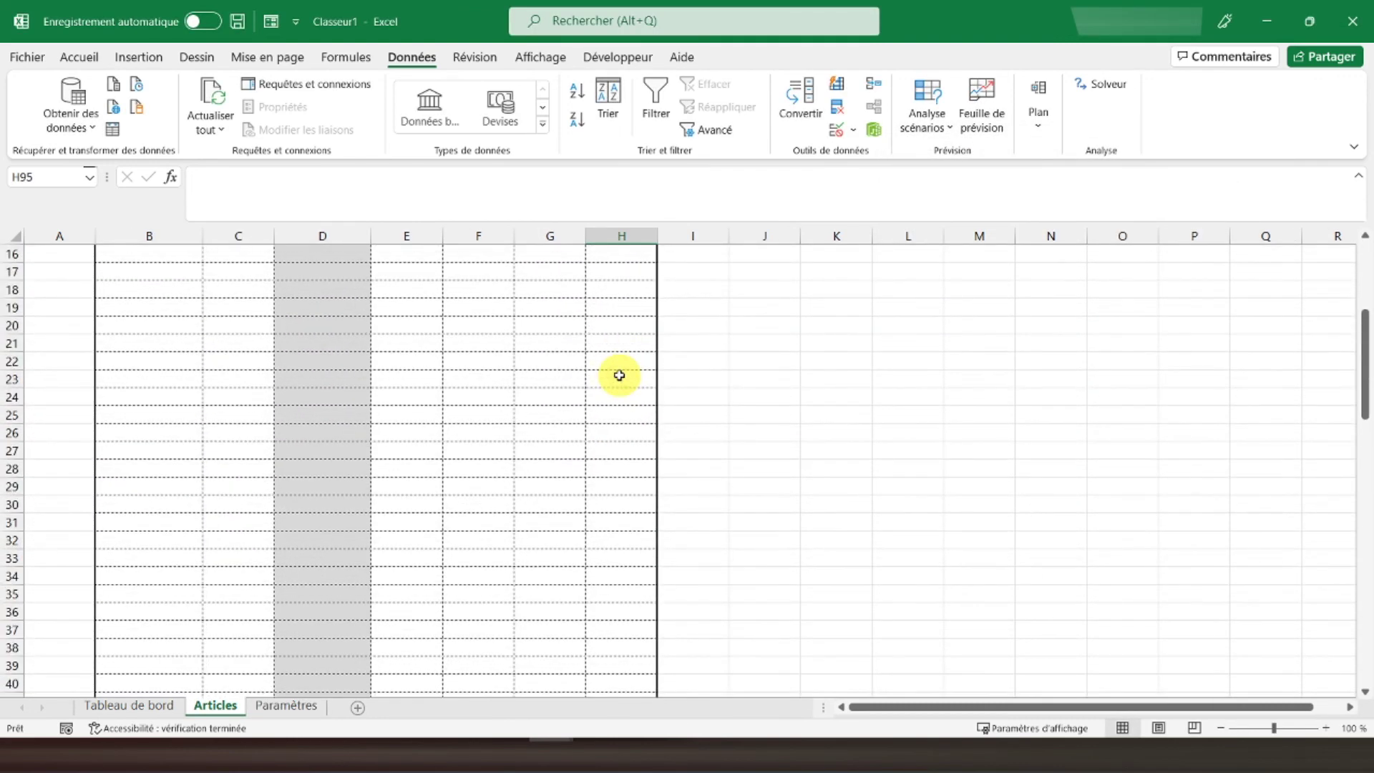
pyautogui.scroll(5, 619, 375)
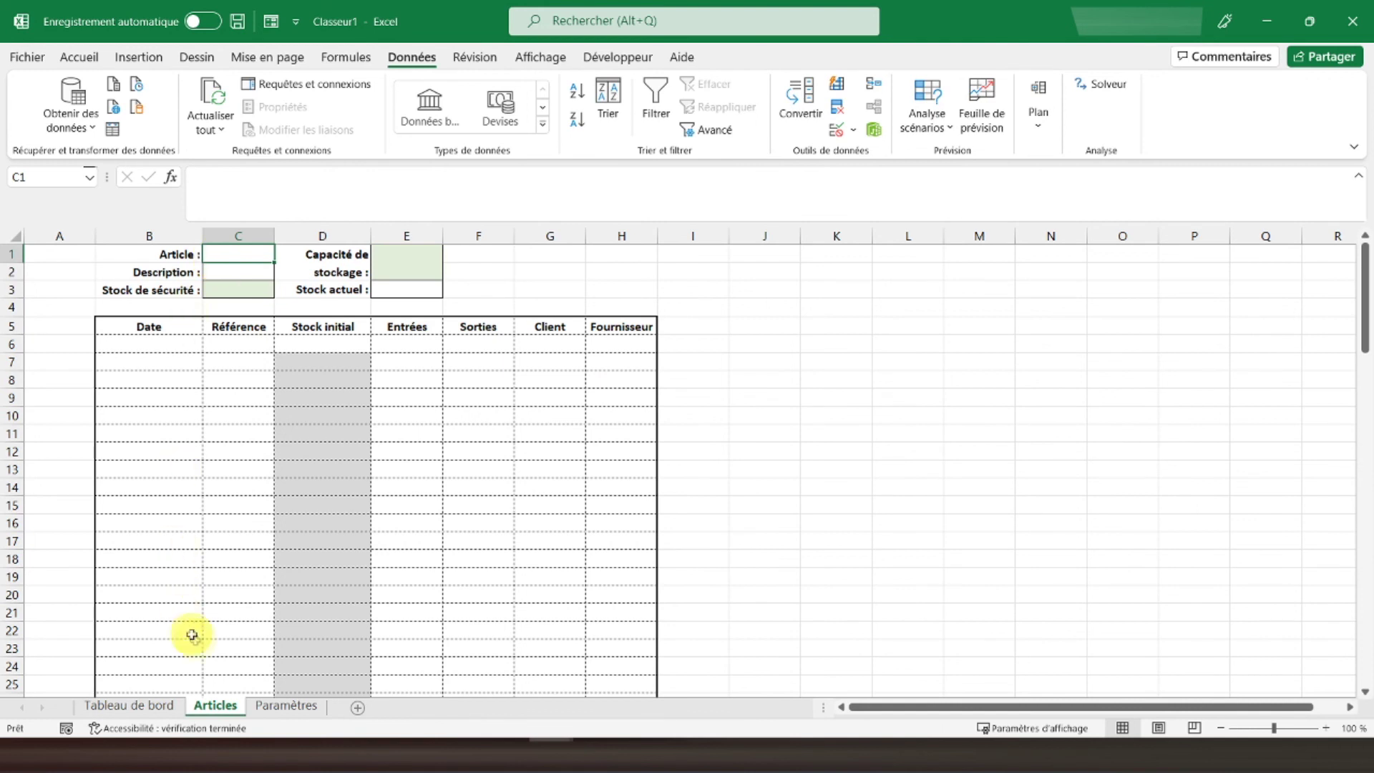
pyautogui.click(282, 706)
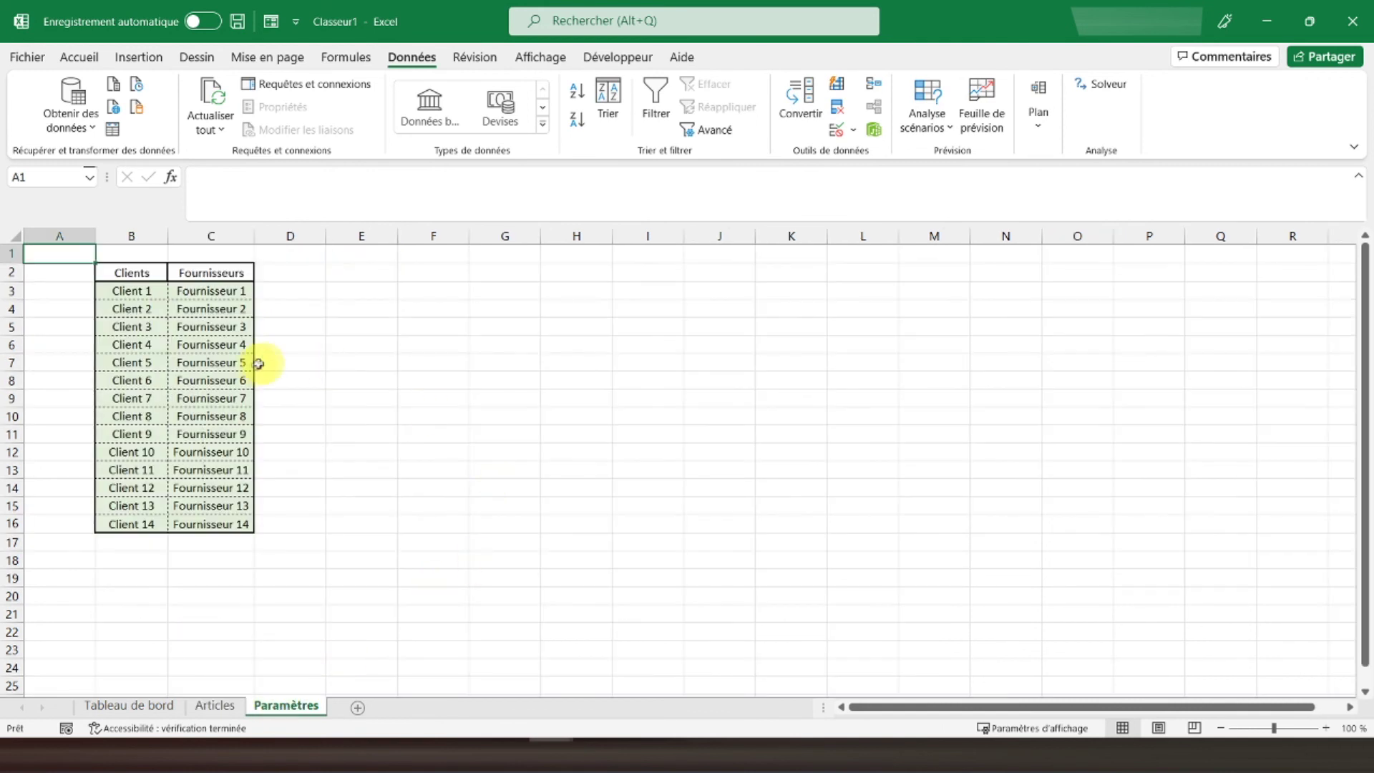
pyautogui.click(561, 63)
pyautogui.click(250, 120)
pyautogui.click(213, 706)
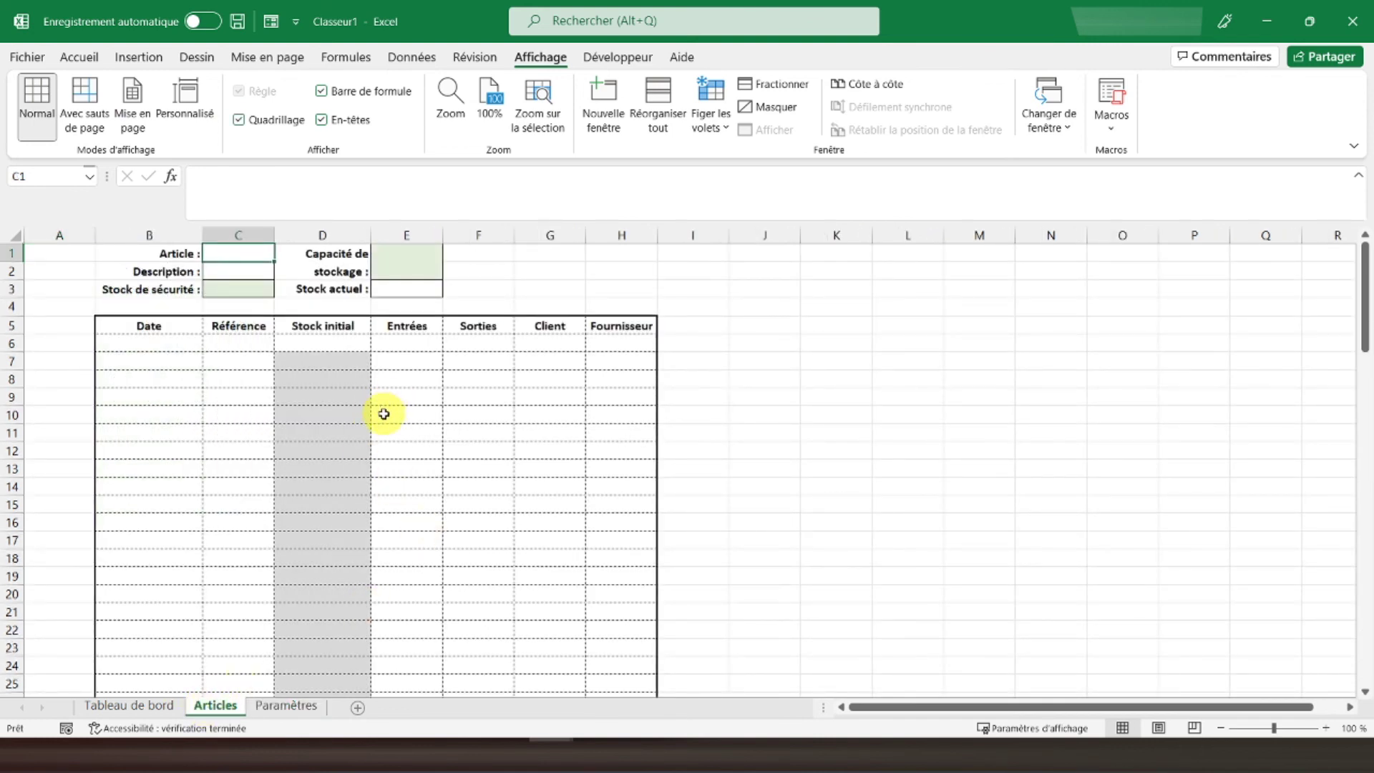
pyautogui.click(136, 253)
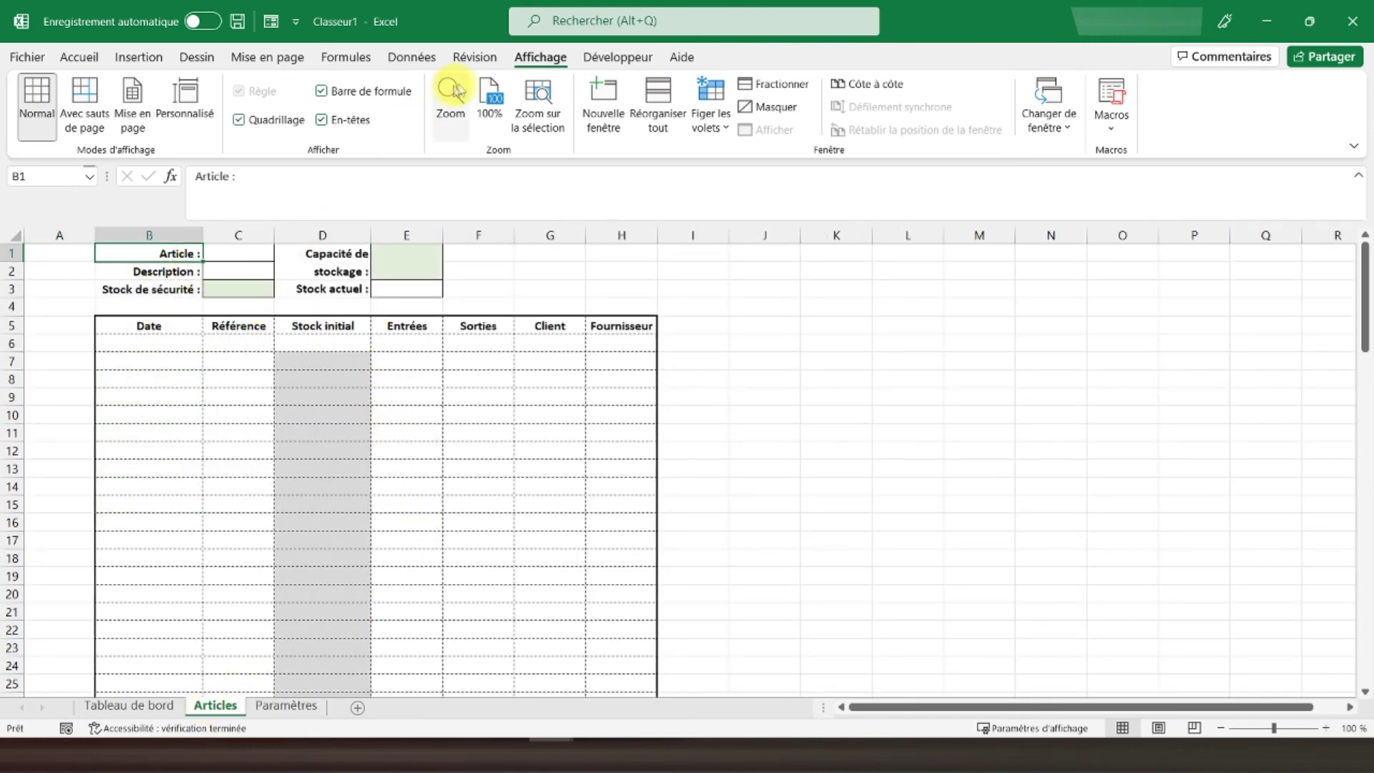
pyautogui.click(262, 123)
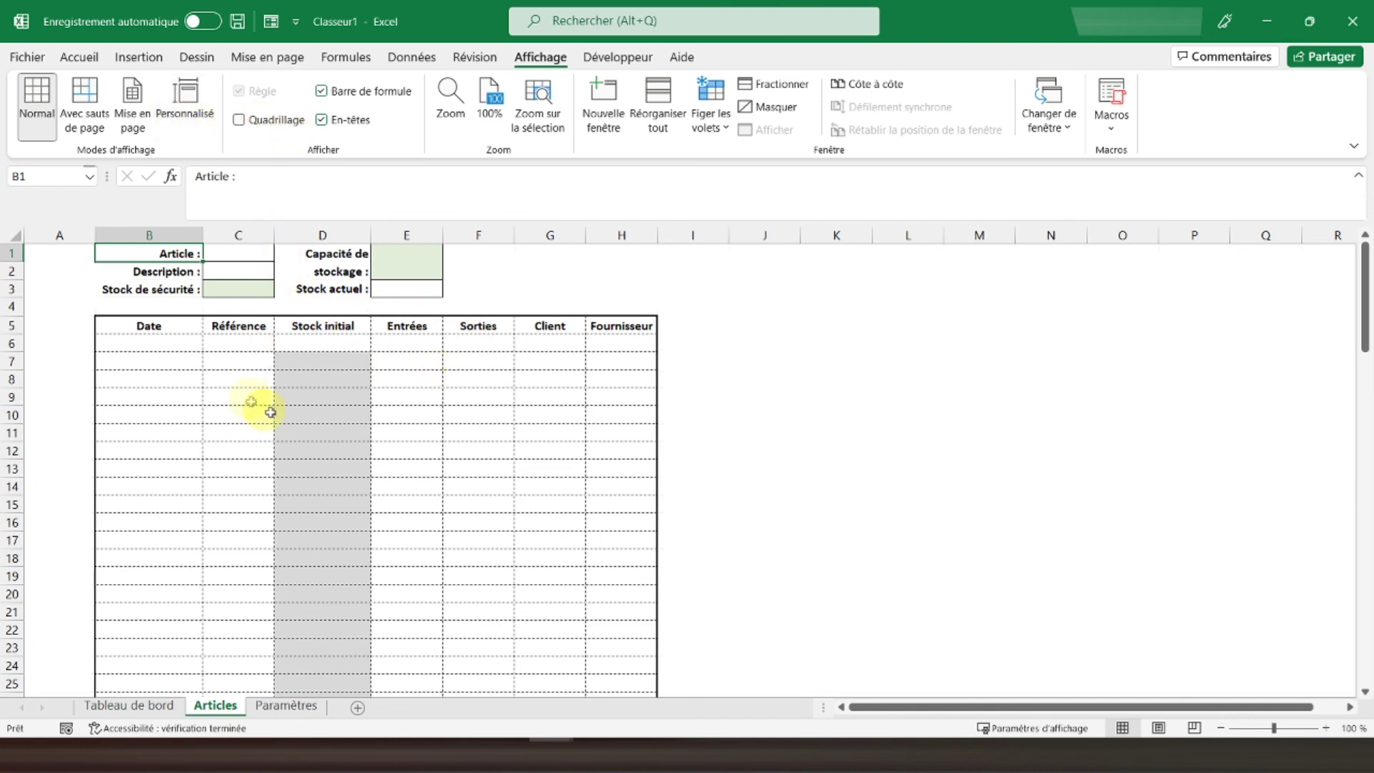
# Enter A in cell C1 and centre it horizontally and vertically
pyautogui.click(230, 259)
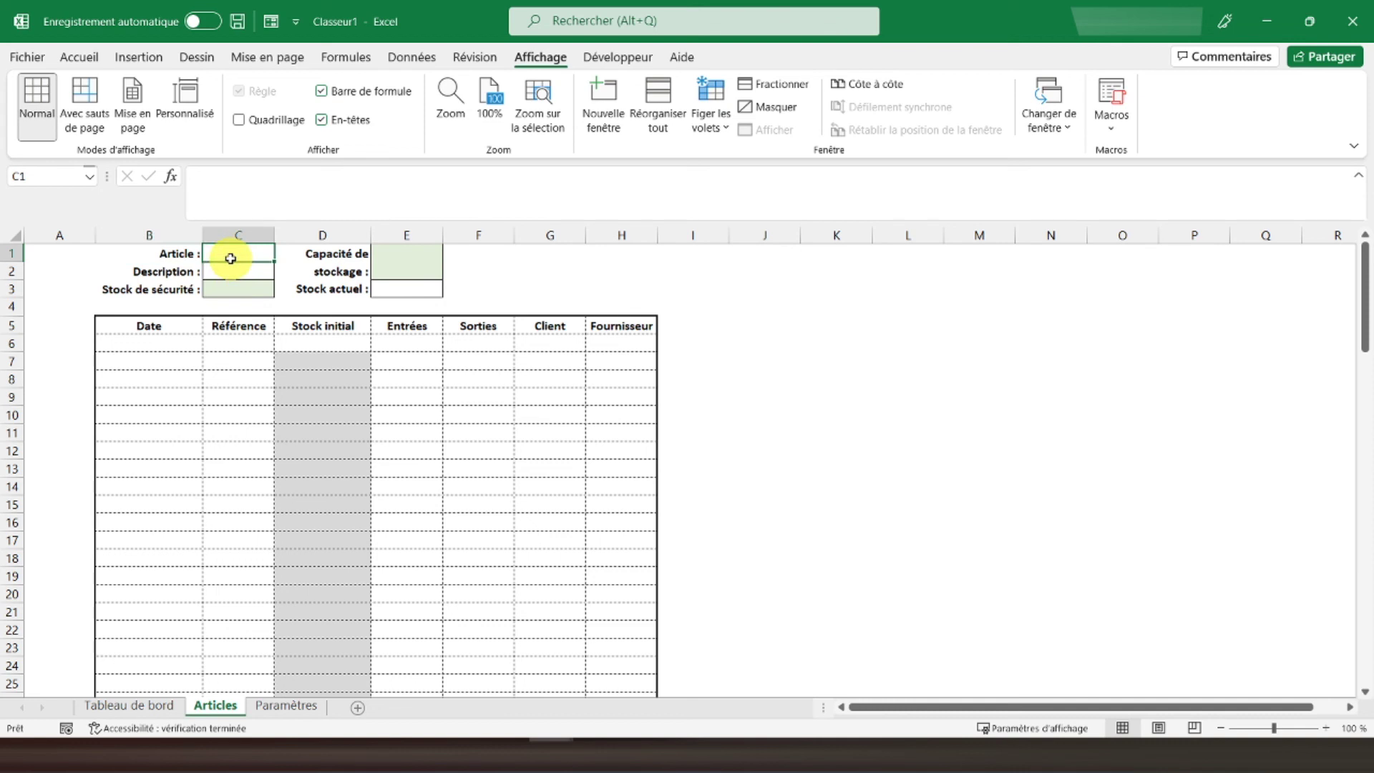
pyautogui.write('A')
pyautogui.press('Return')
pyautogui.click(232, 259)
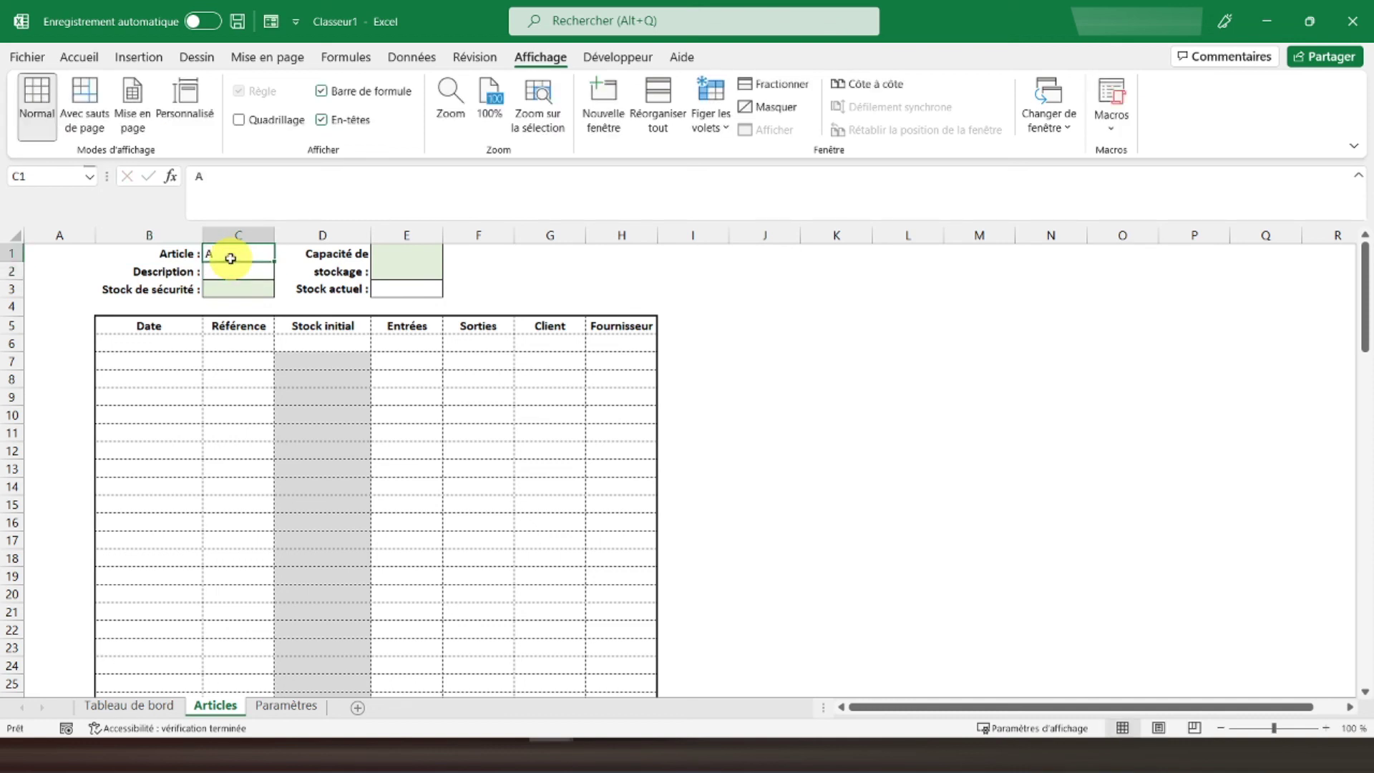
pyautogui.click(90, 57)
pyautogui.click(401, 120)
pyautogui.click(399, 91)
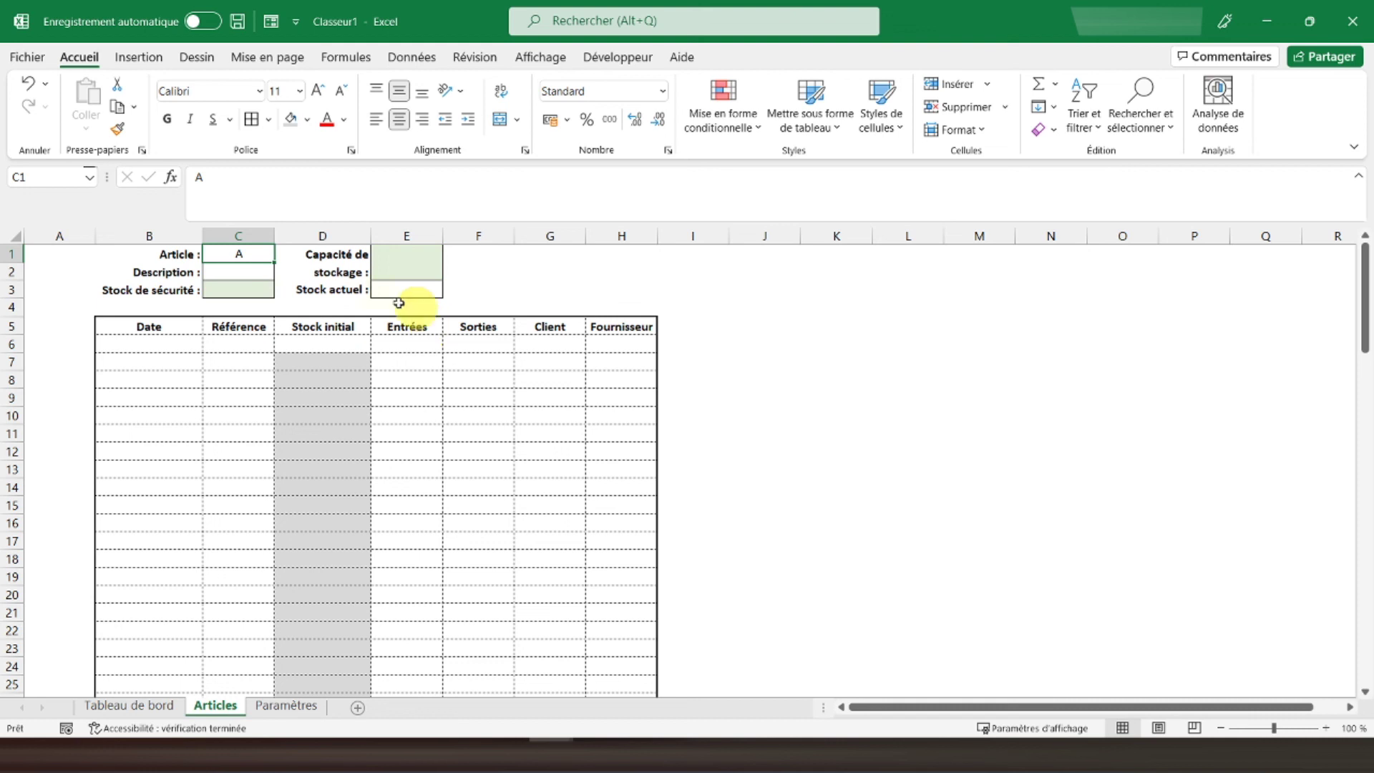
# Check the Paramètres and Articles sheets, then open the Tableau de bord sheet
pyautogui.click(169, 253)
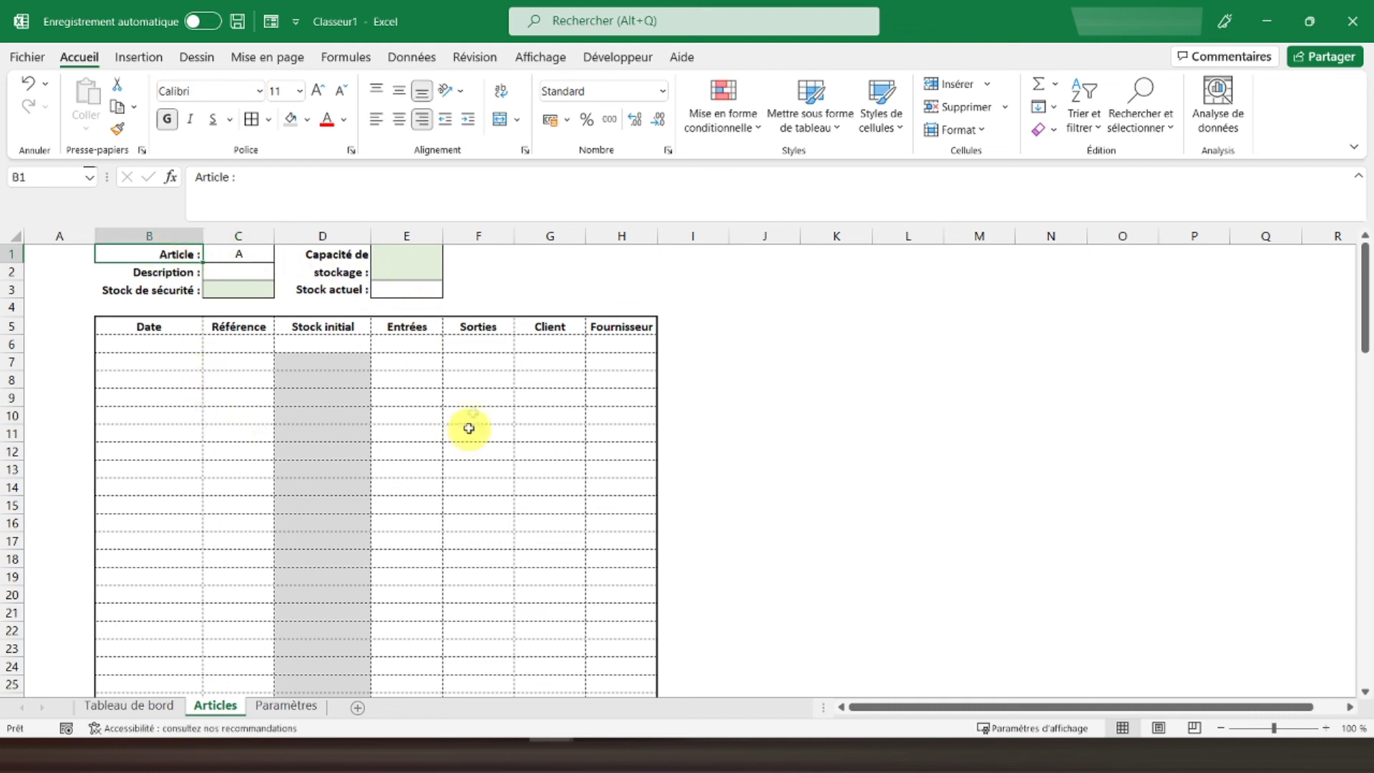
pyautogui.click(281, 706)
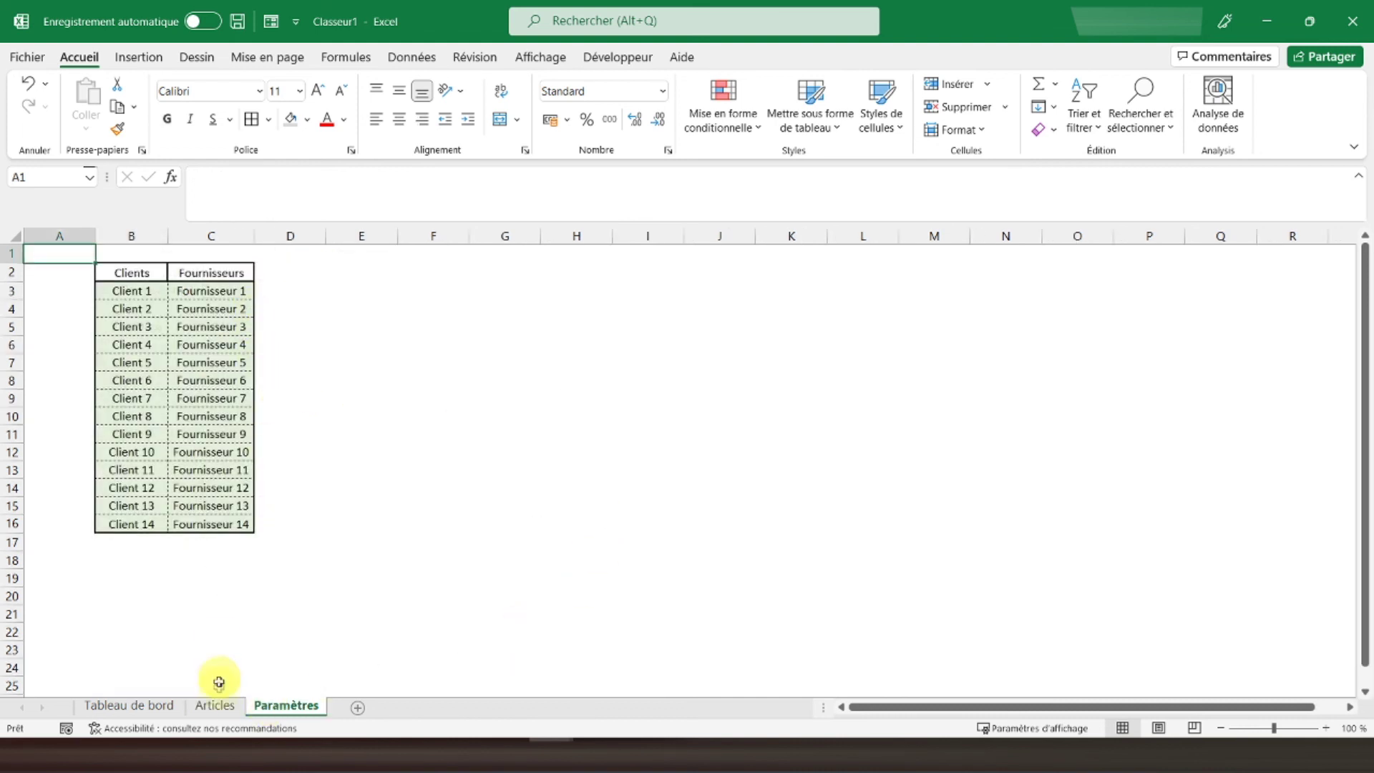
pyautogui.click(215, 706)
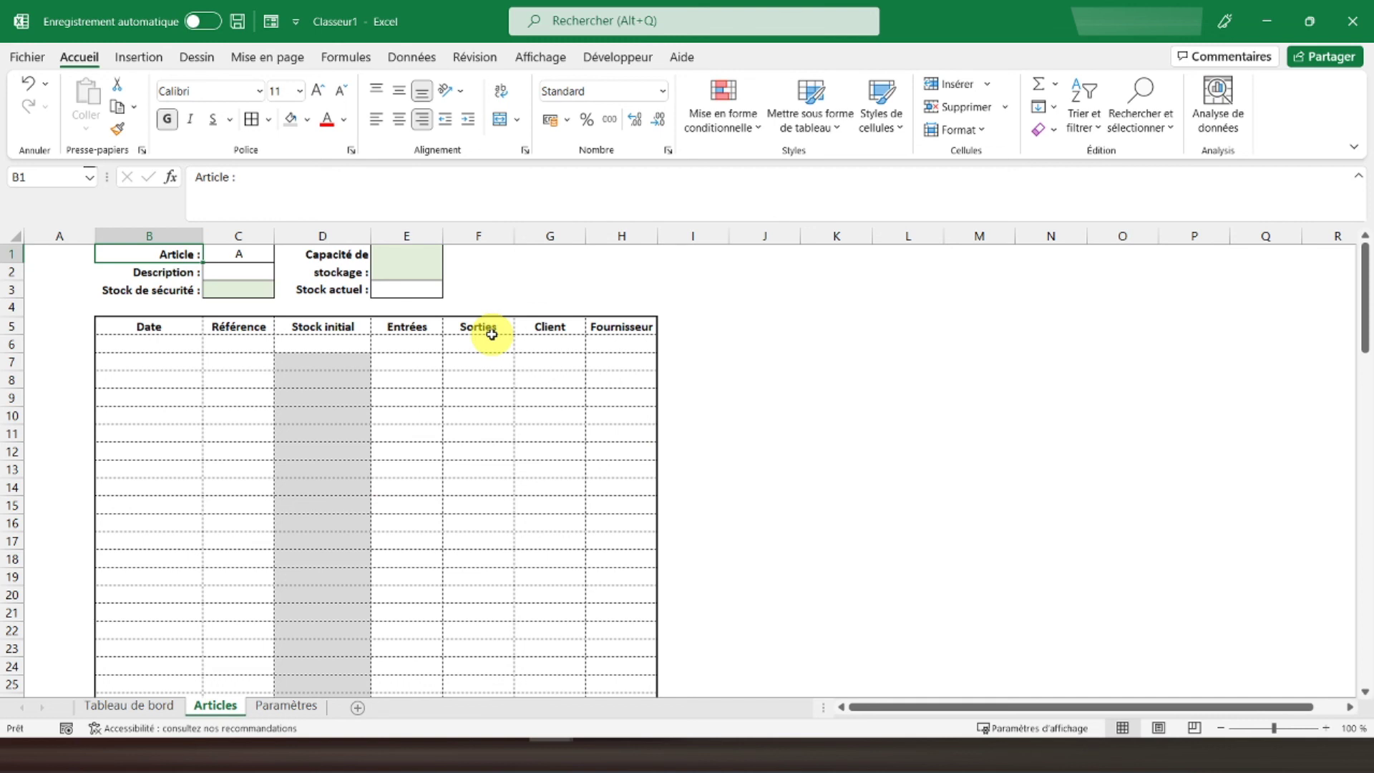
pyautogui.click(393, 259)
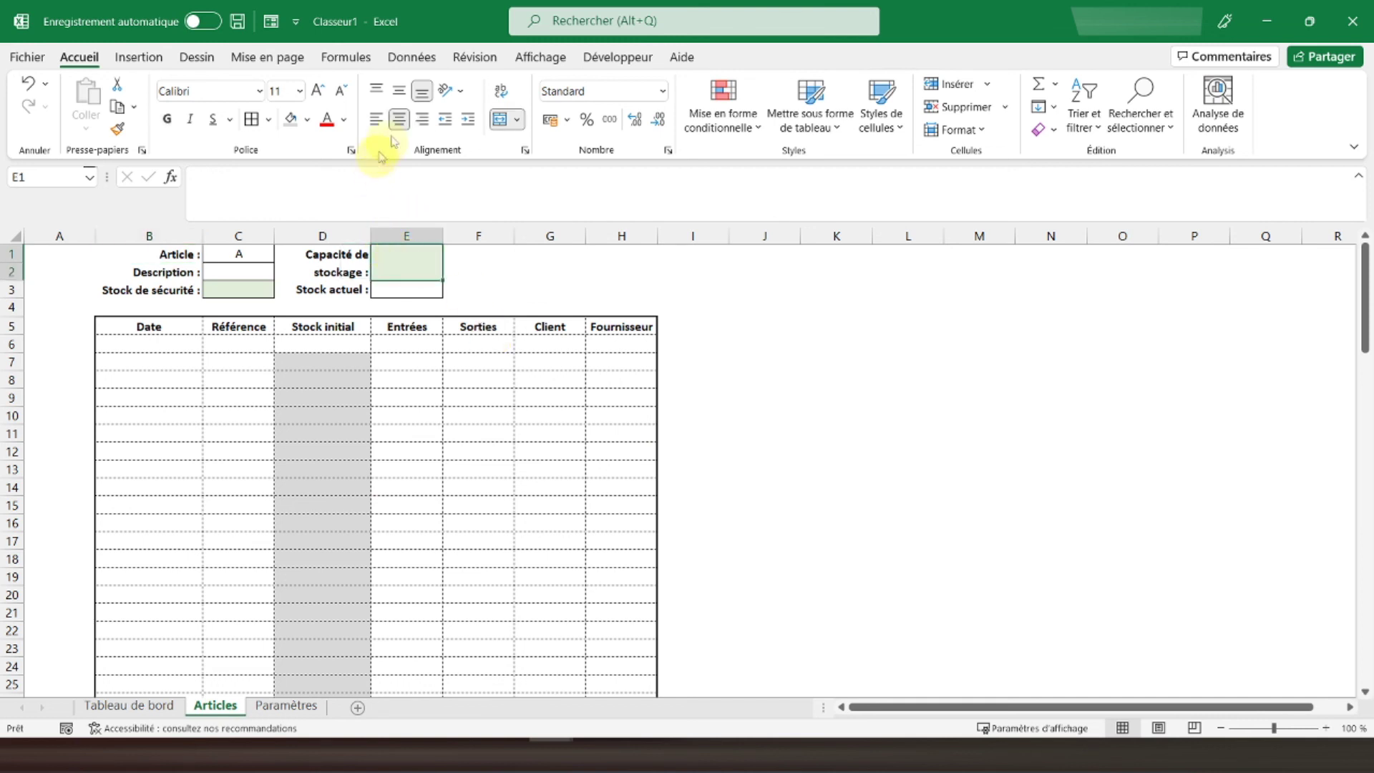
pyautogui.click(246, 289)
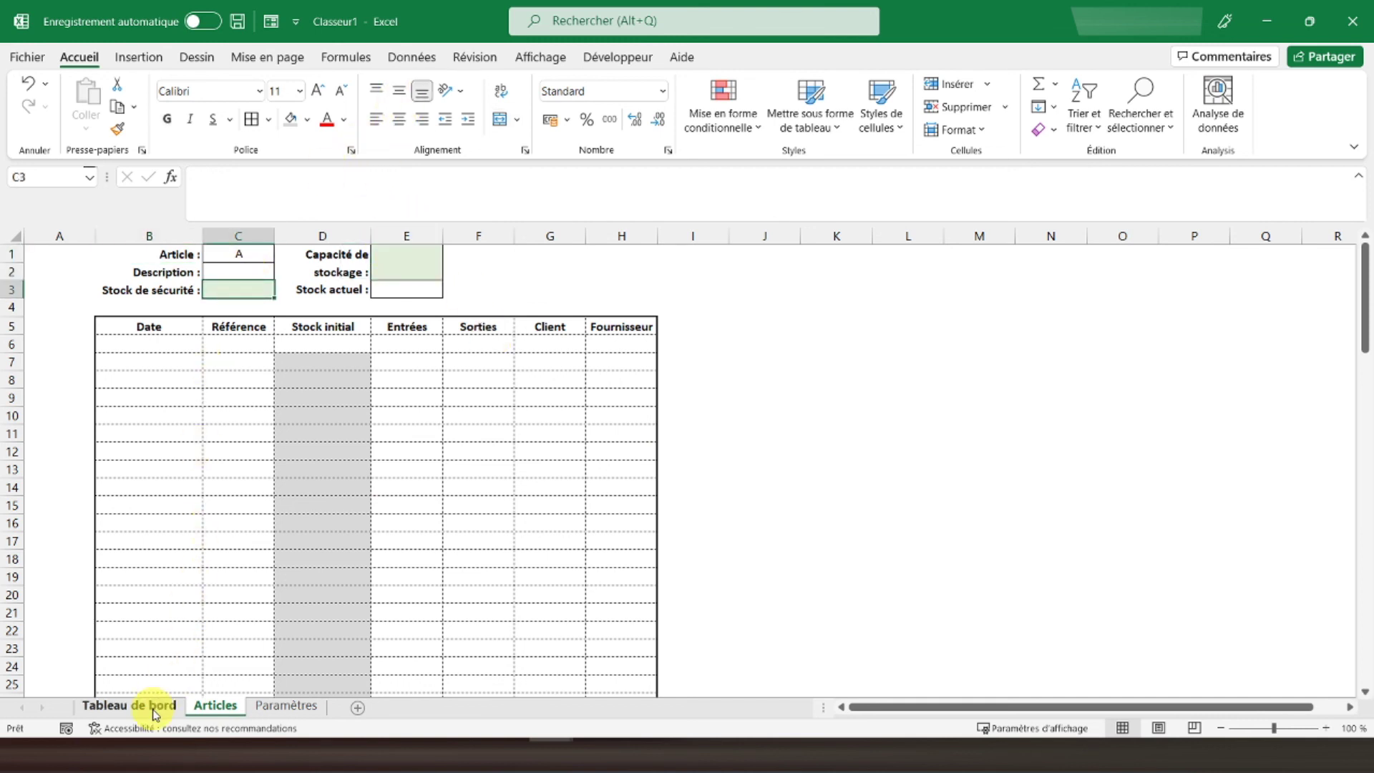
pyautogui.click(133, 706)
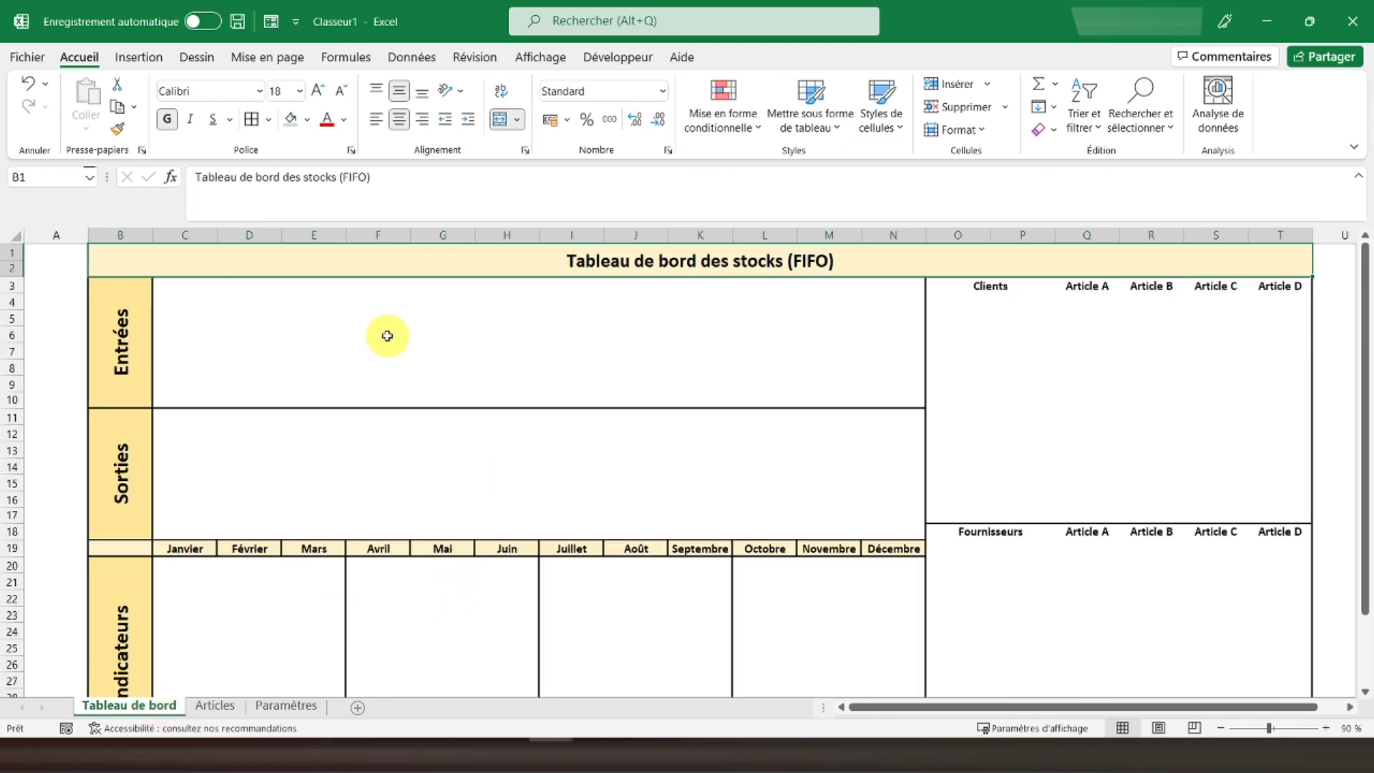